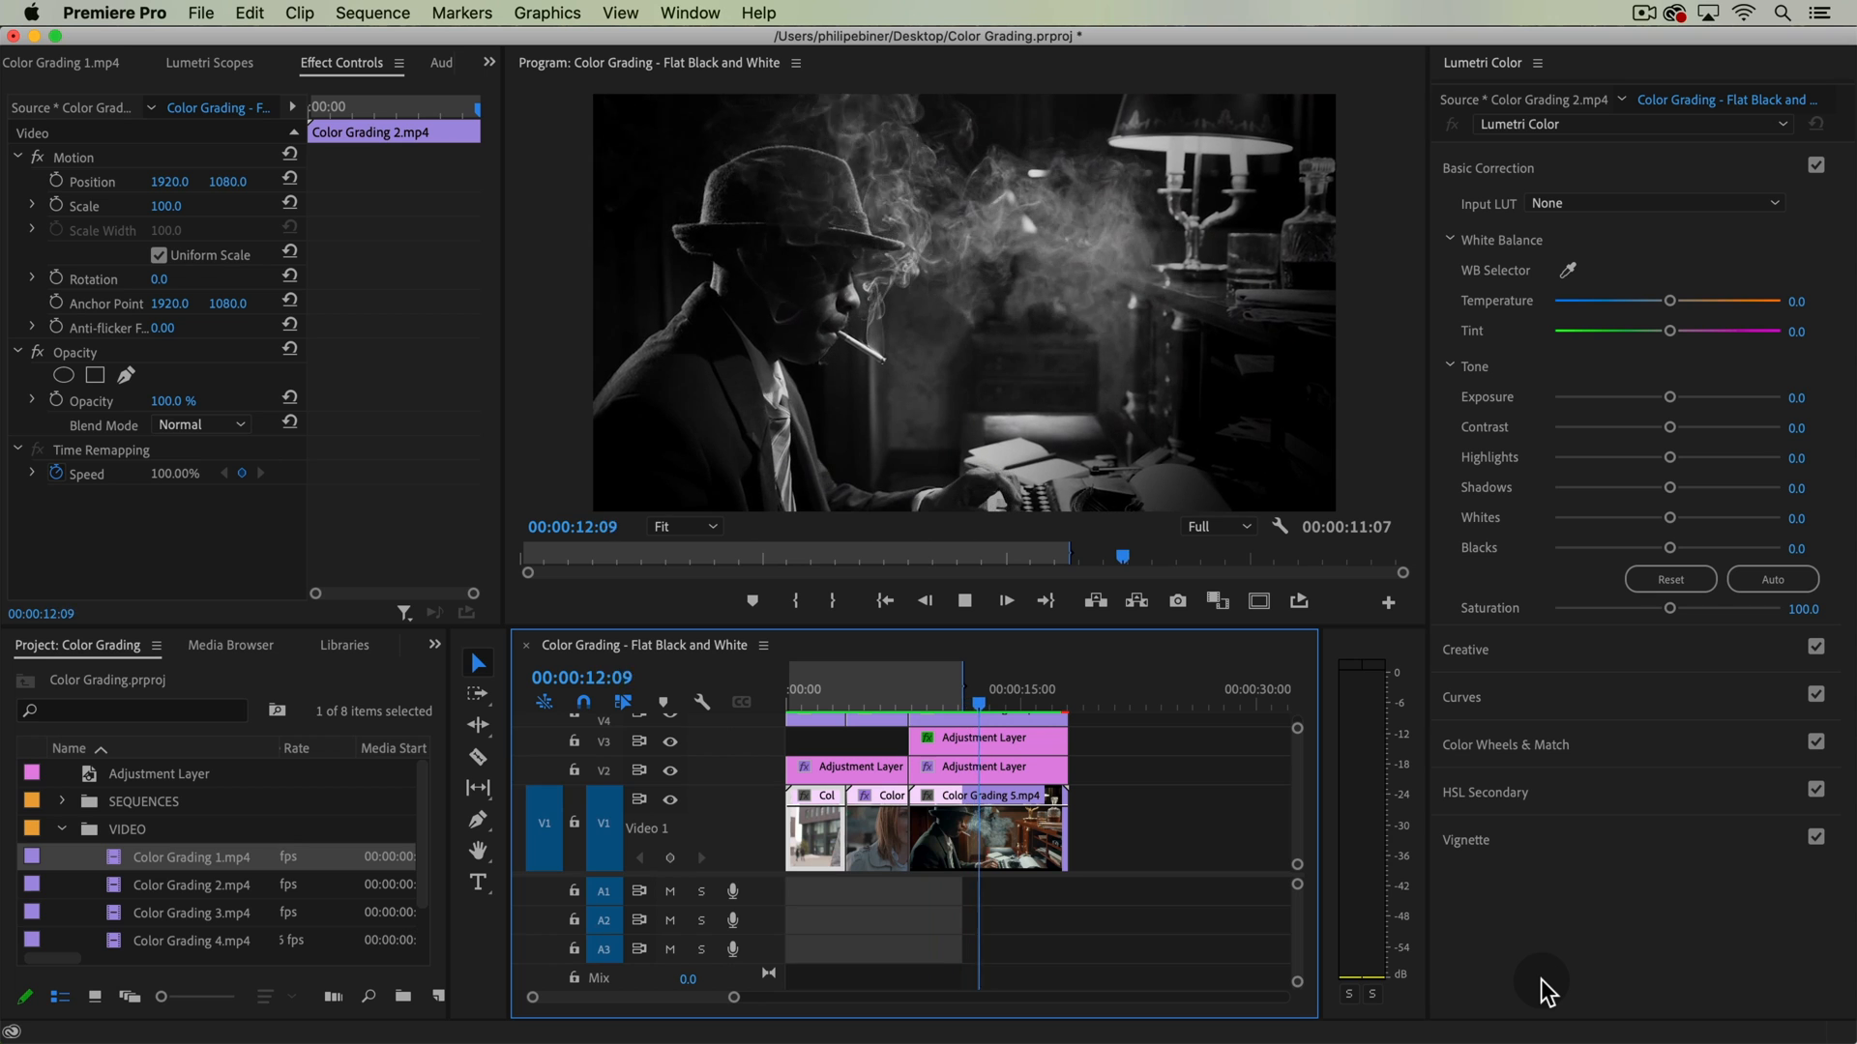
# - Play the finished black-and-white sequence from the start to review the intended look
pyautogui.press('space')
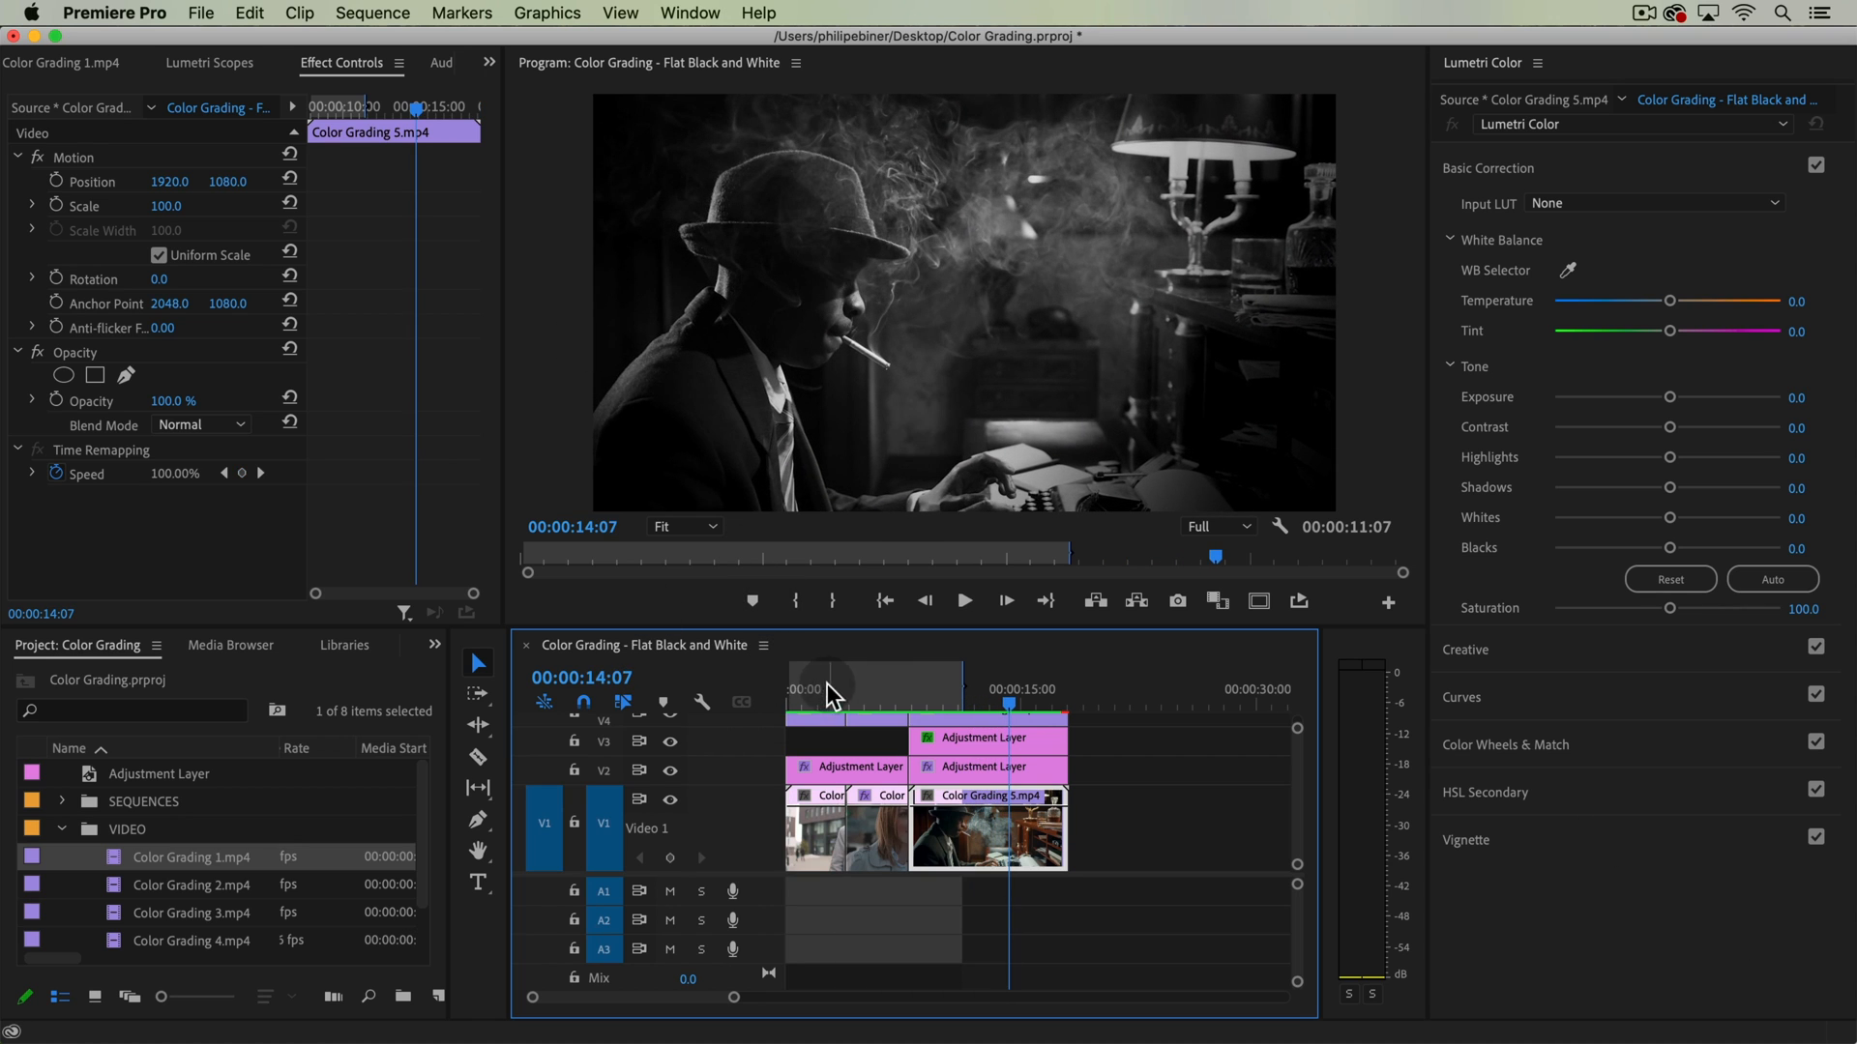
pyautogui.moveTo(826, 692); pyautogui.dragTo(692, 655)
pyautogui.press('space')
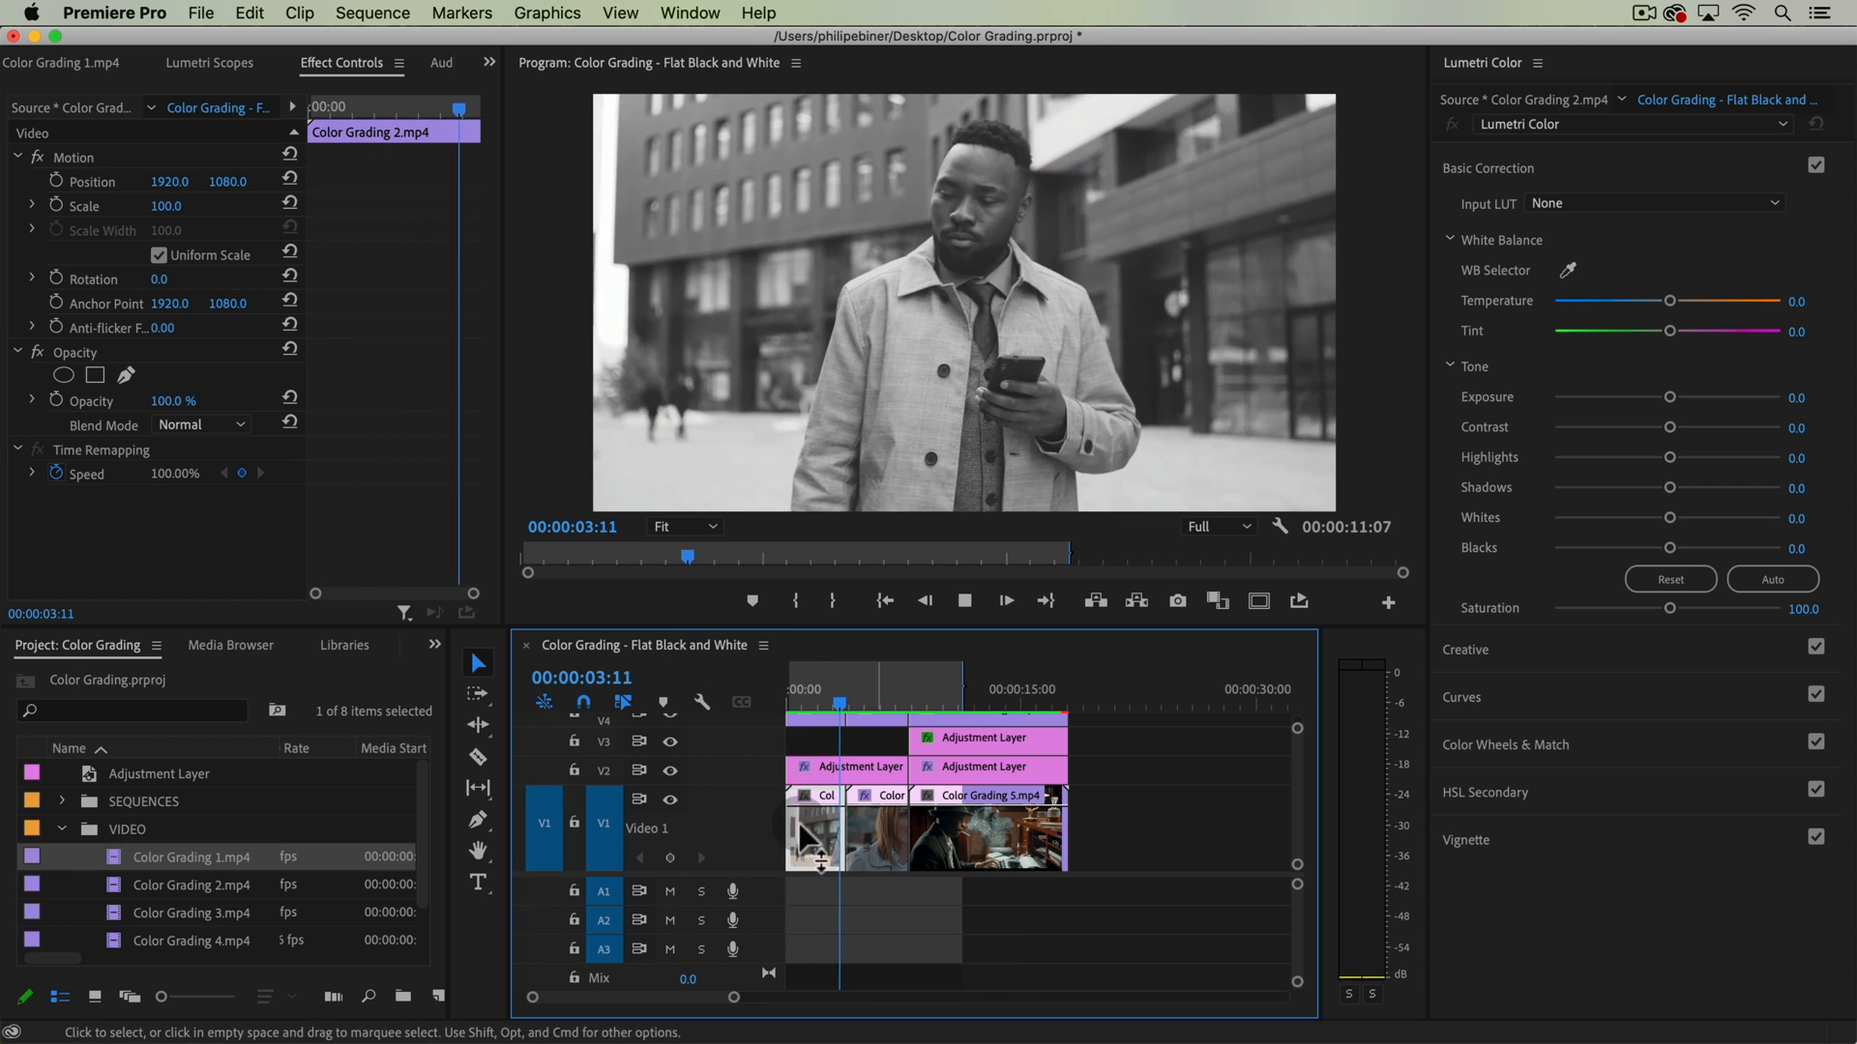
# - Duplicate the three V1 clips into the empty timeline area after the existing edit, starting just before 00:00:20:00
pyautogui.press('space')
pyautogui.moveTo(1159, 830); pyautogui.dragTo(1114, 831)
pyautogui.press('alt')
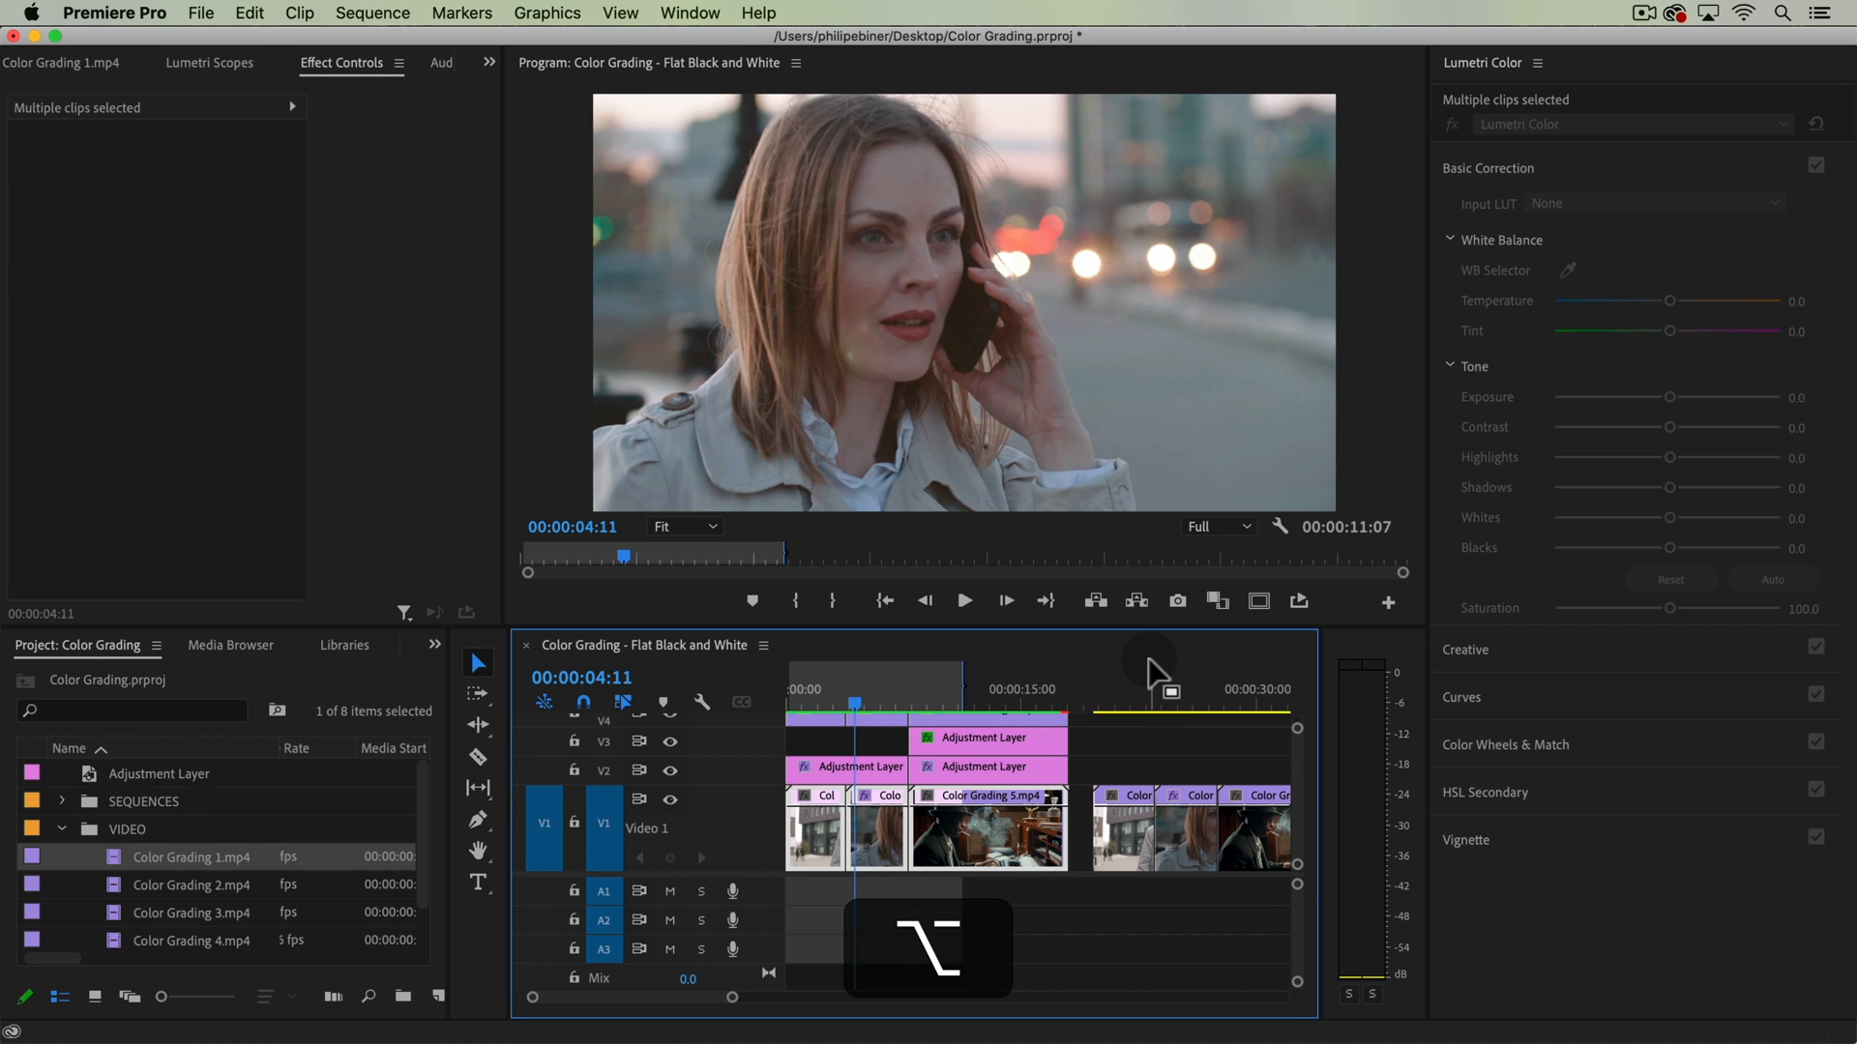
# - Place an adjustment layer on V2 above the copied clips and trim it to cover the first two
pyautogui.click(1120, 682)
pyautogui.press('=')
pyautogui.press('=')
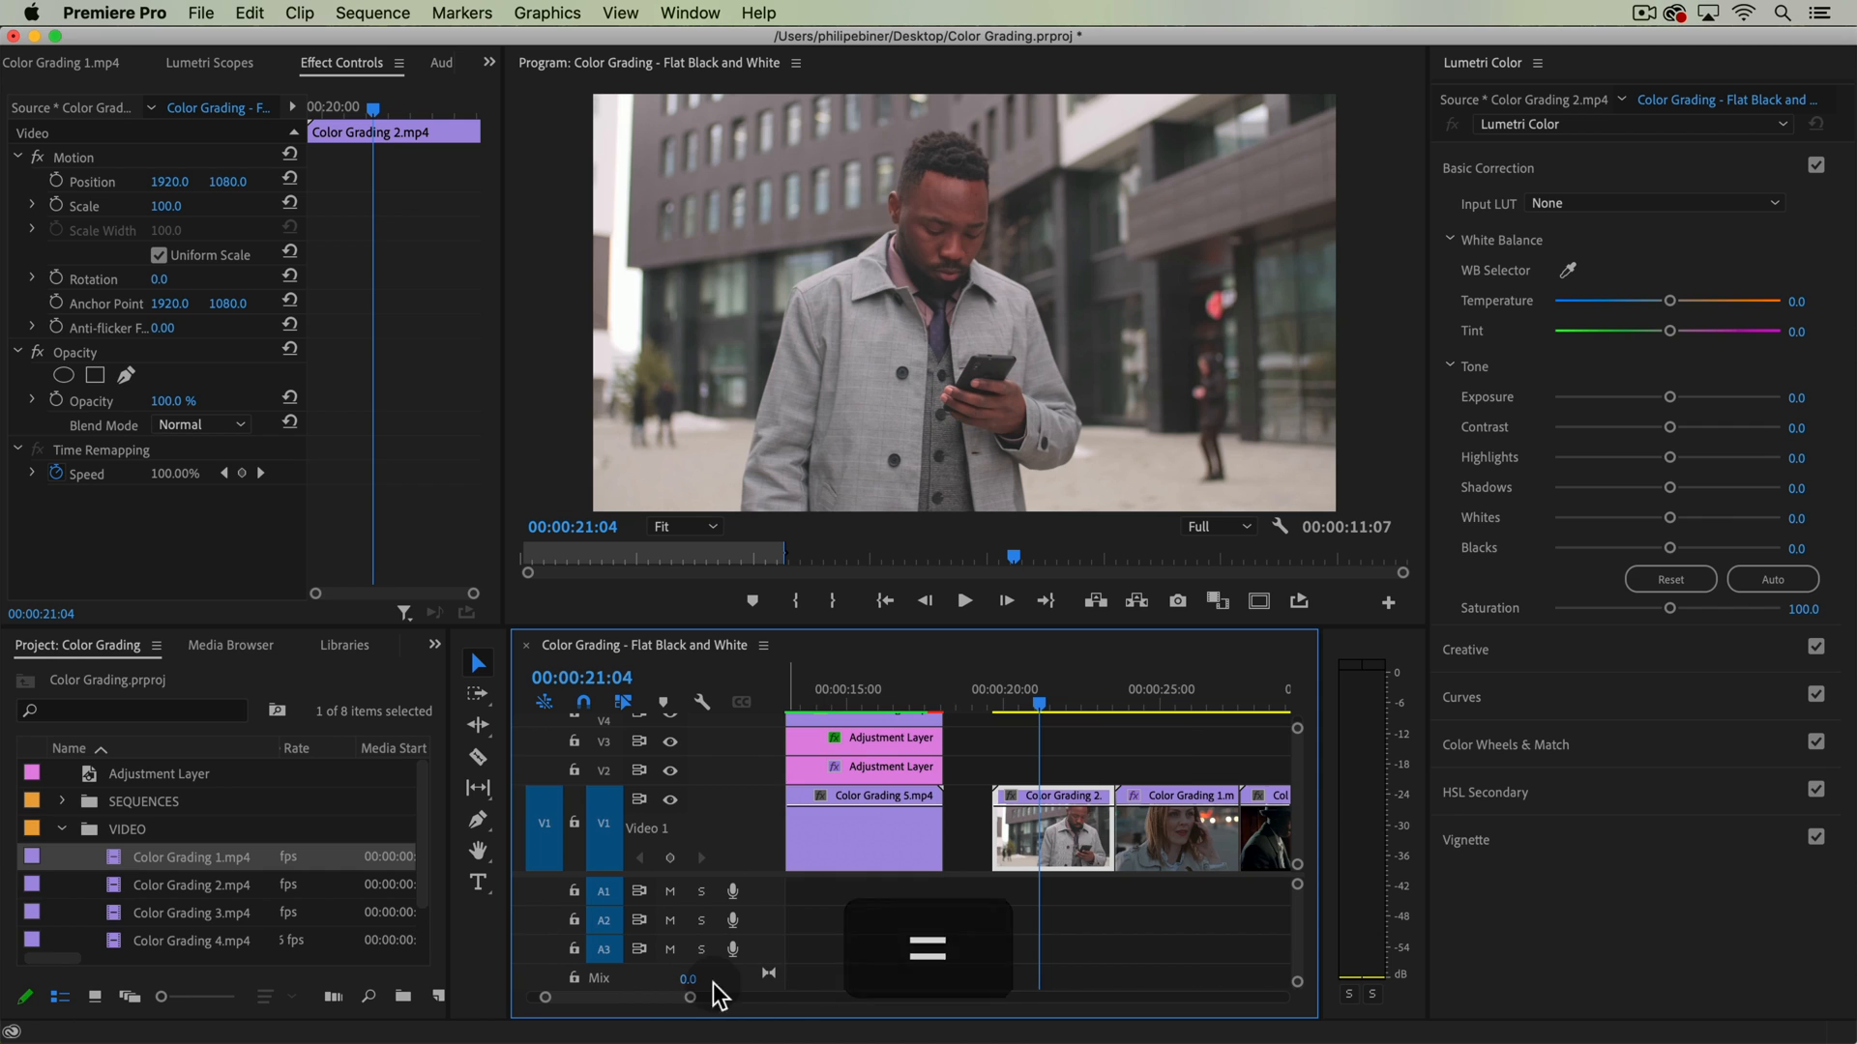
pyautogui.hscroll(5, 663, 996)
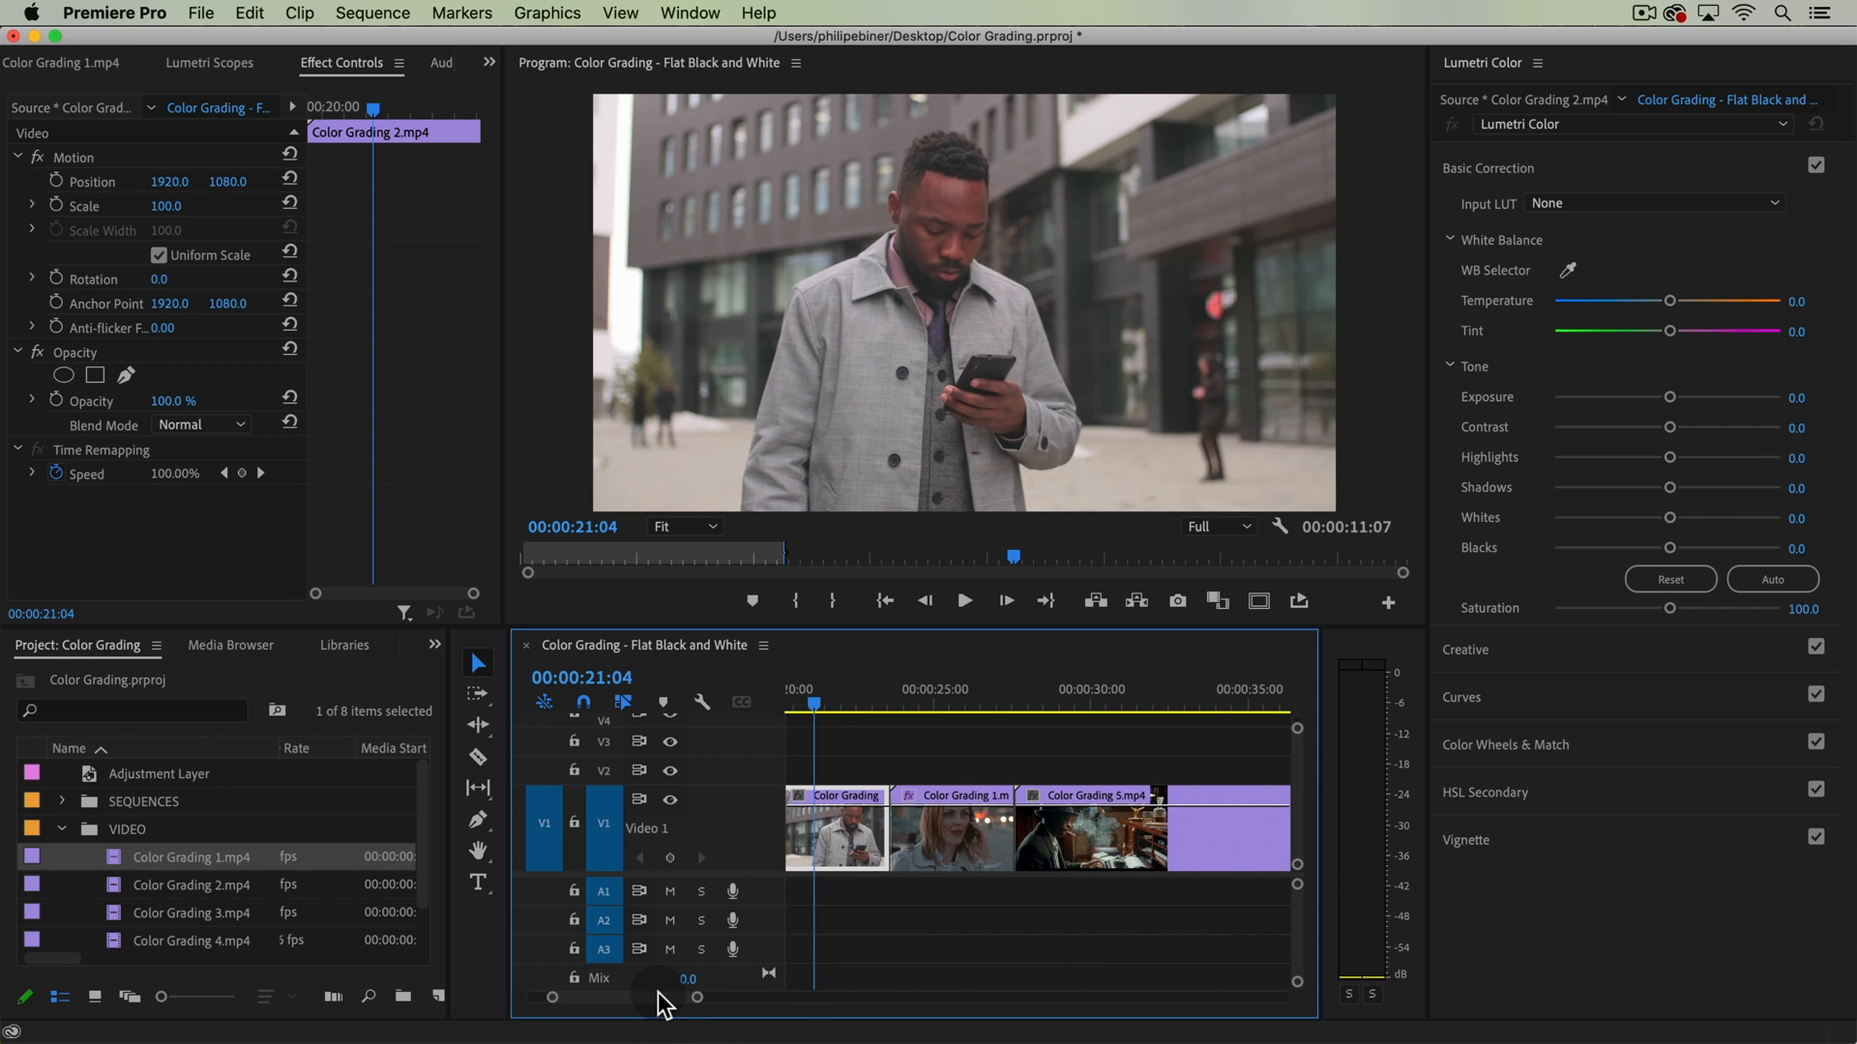
pyautogui.moveTo(658, 992); pyautogui.dragTo(658, 993)
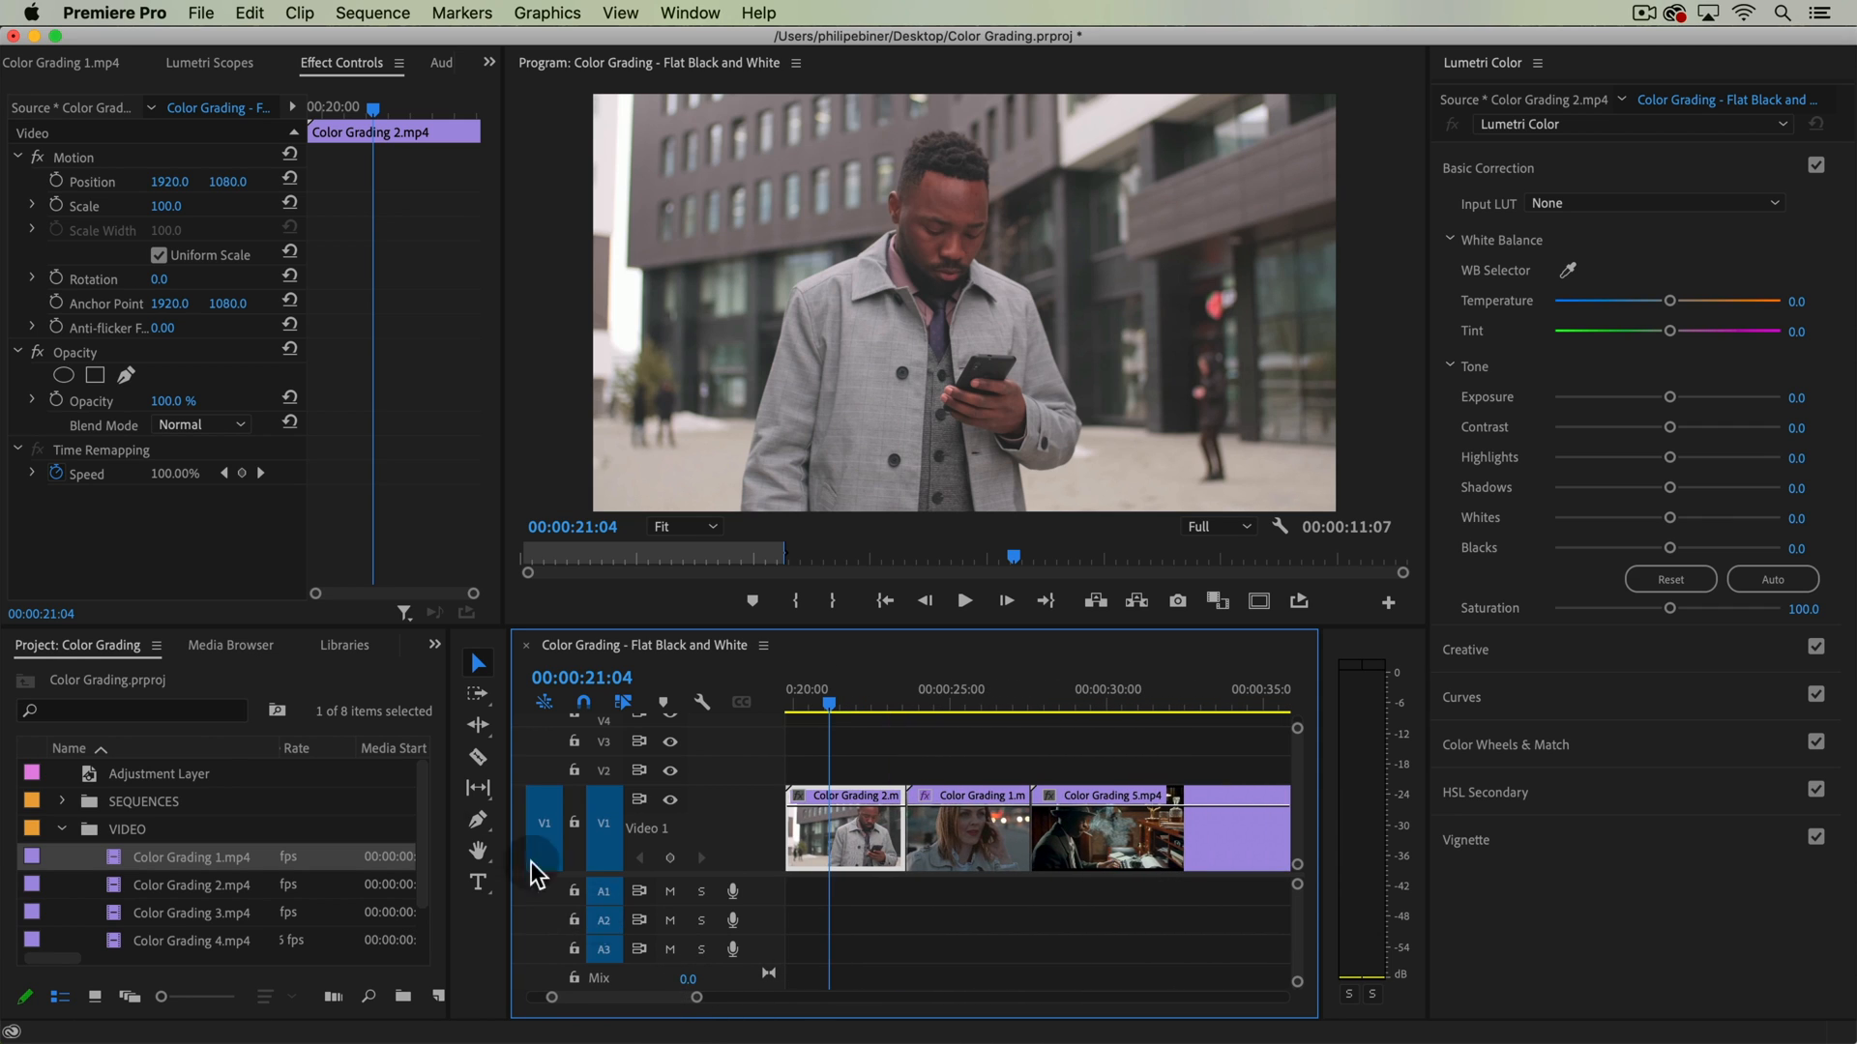
pyautogui.moveTo(207, 773); pyautogui.dragTo(962, 778)
pyautogui.moveTo(1110, 770); pyautogui.dragTo(1198, 771)
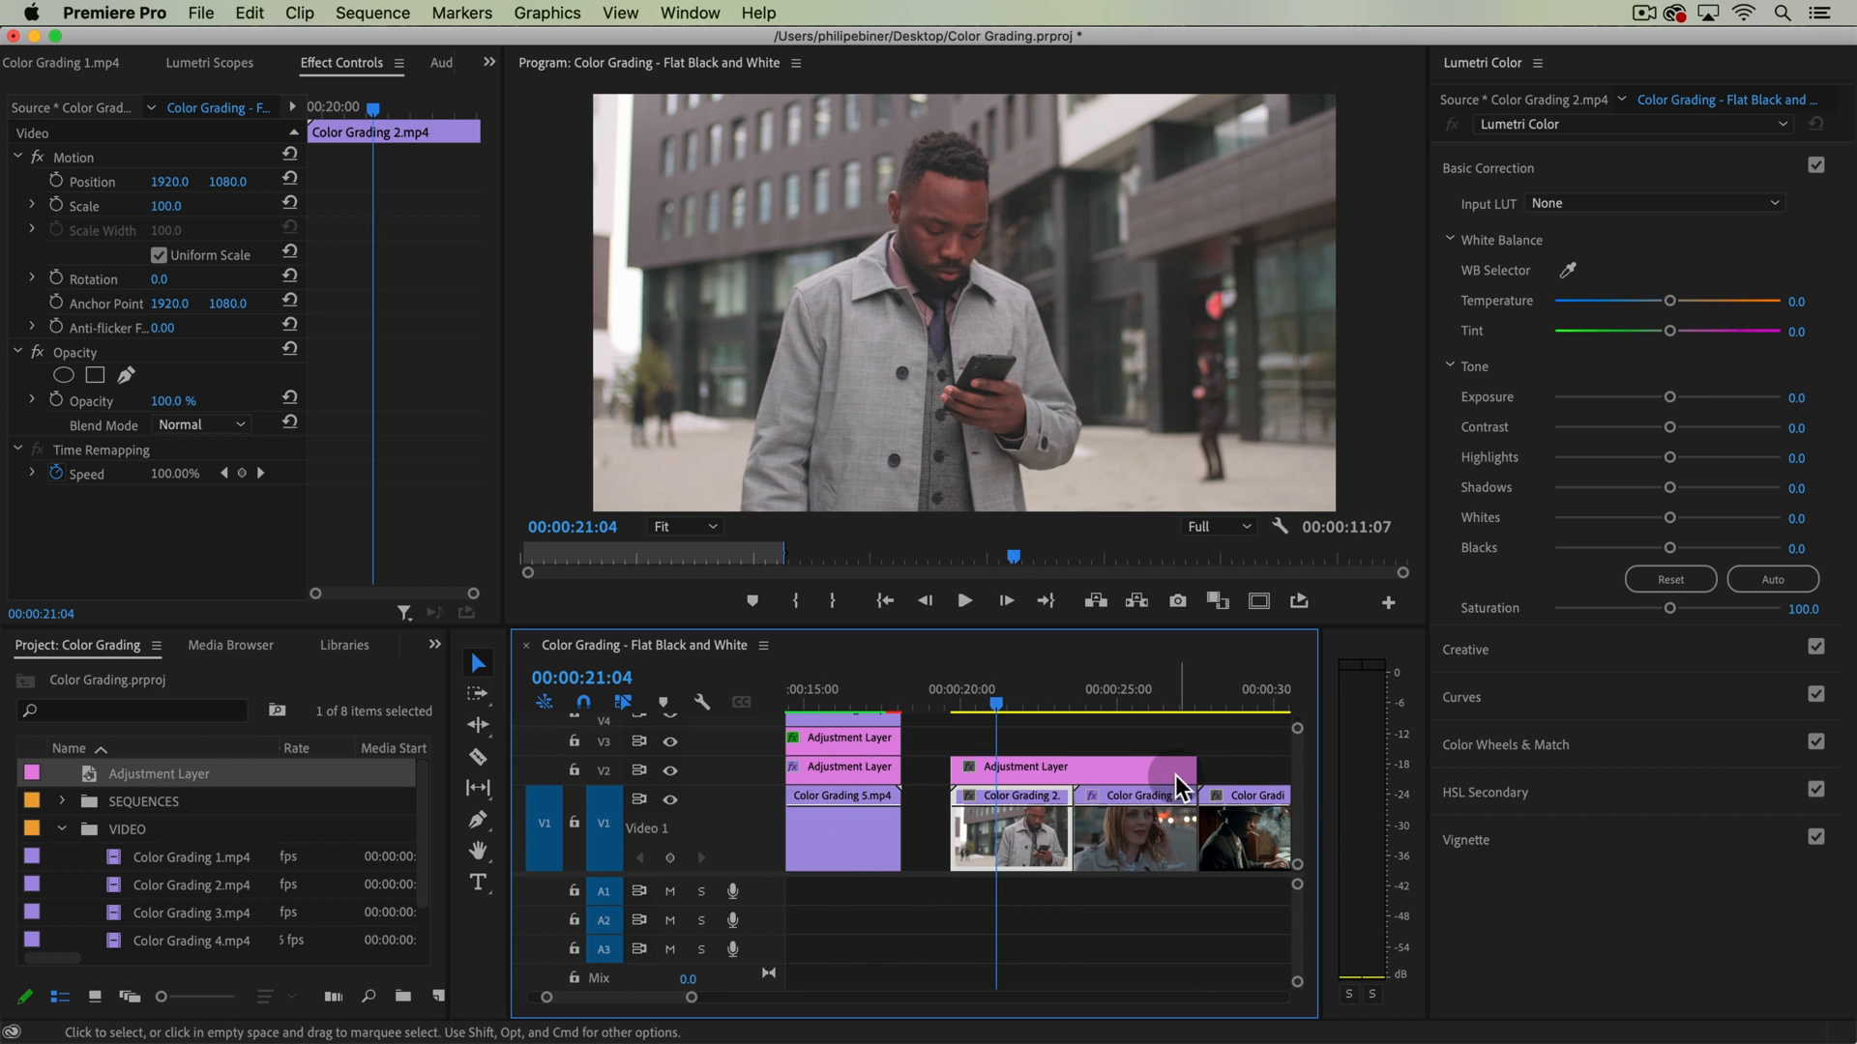
# - Turn the new adjustment layer black and white by setting its Basic Correction saturation to 0
pyautogui.click(1102, 771)
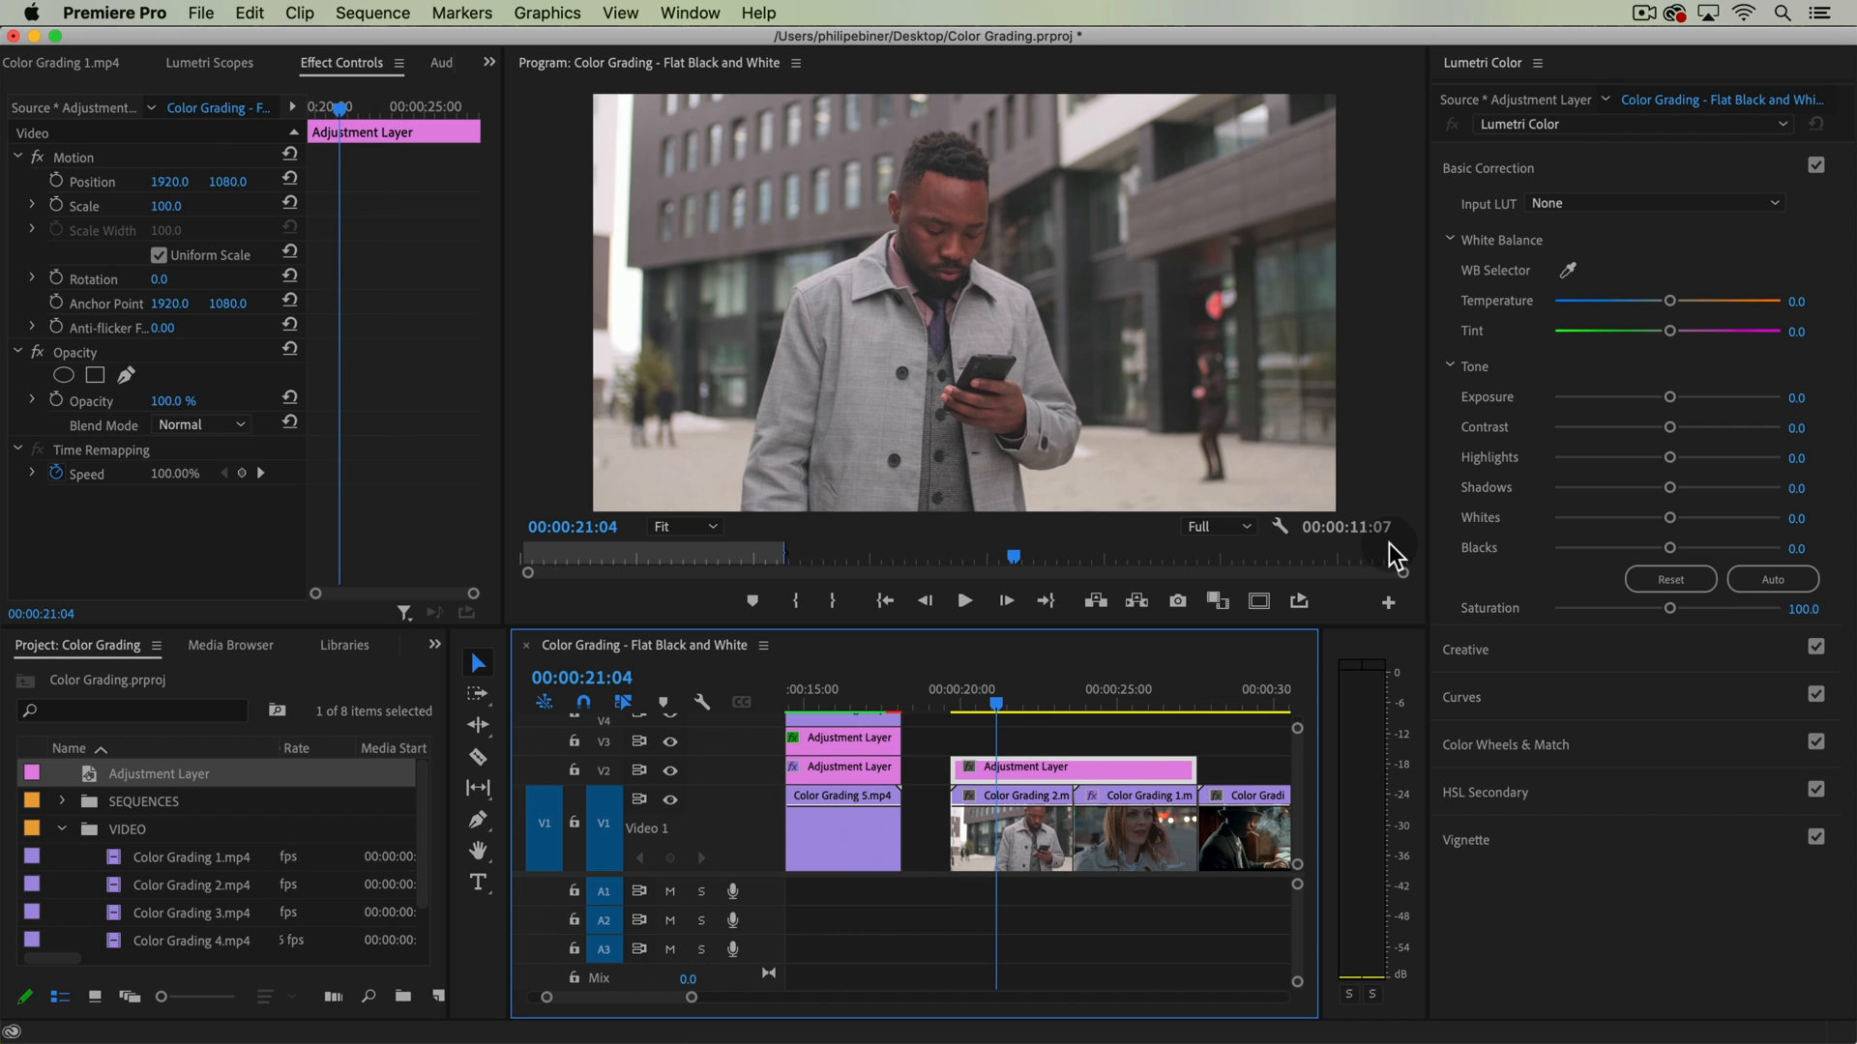
pyautogui.click(1665, 588)
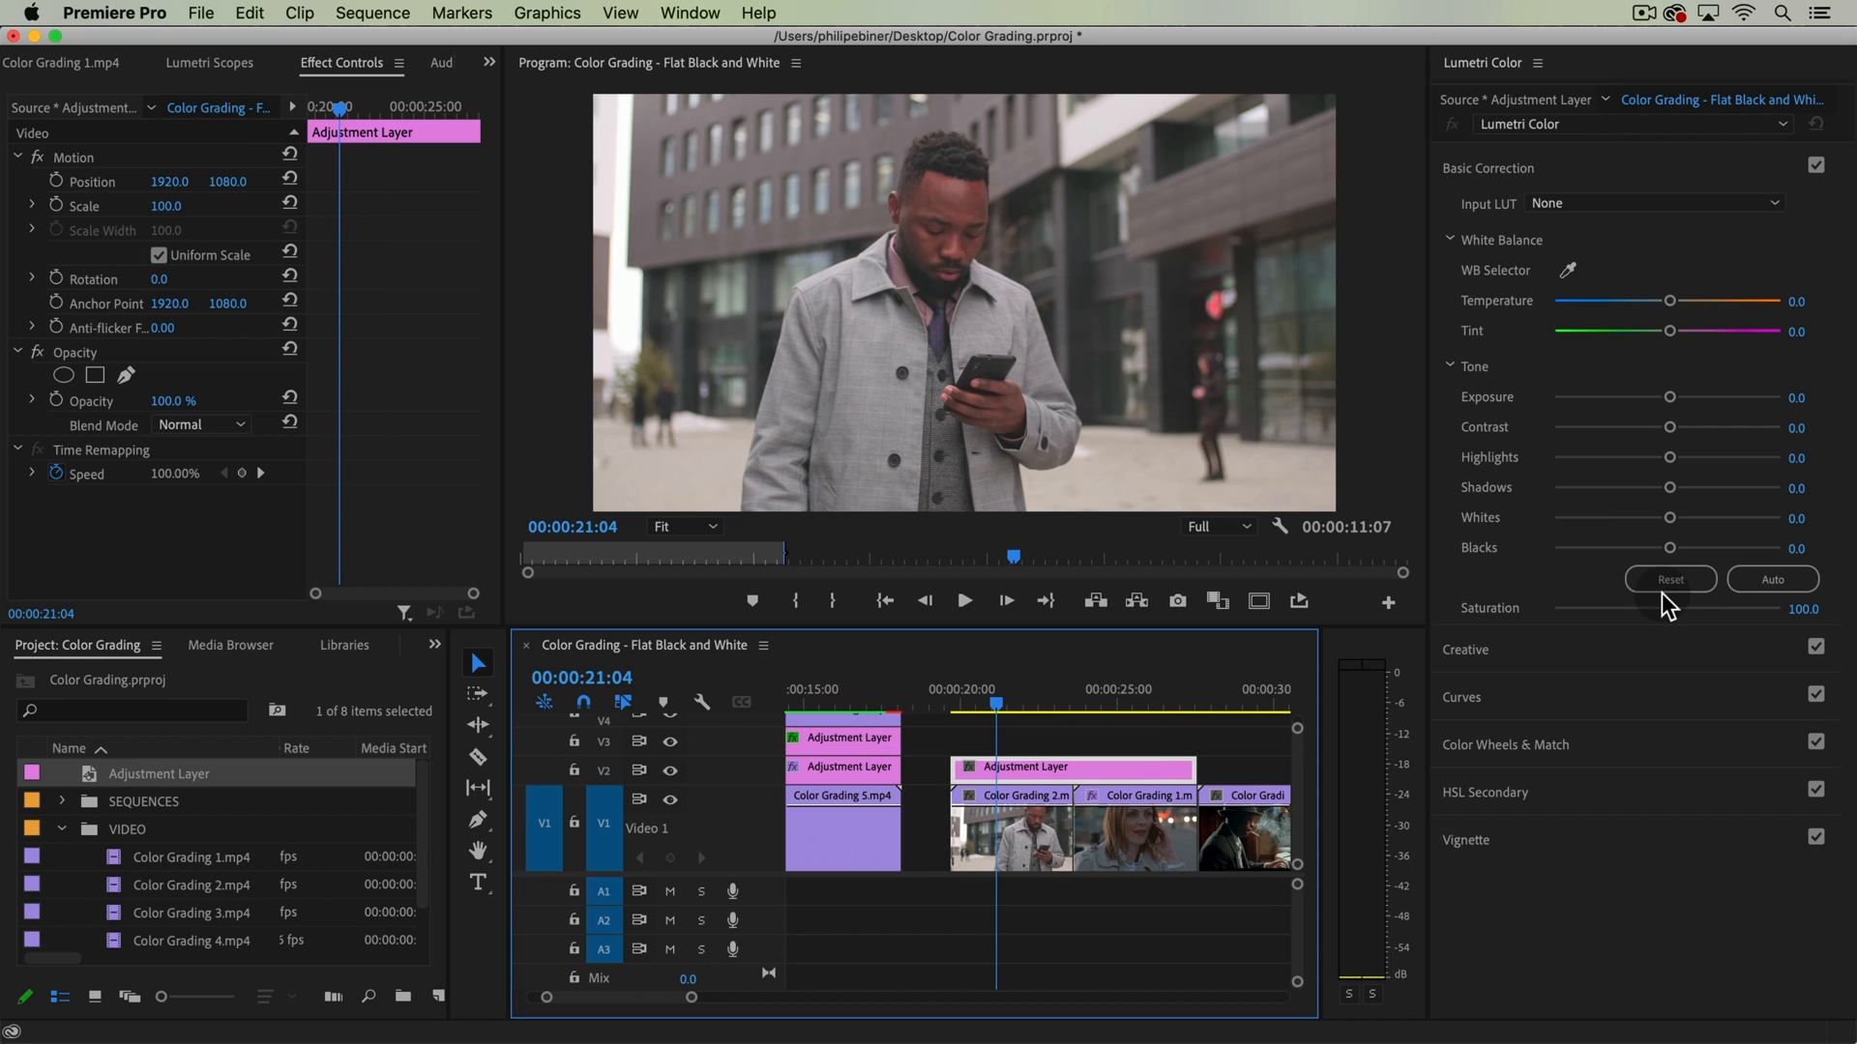
pyautogui.moveTo(1666, 610); pyautogui.dragTo(1422, 630)
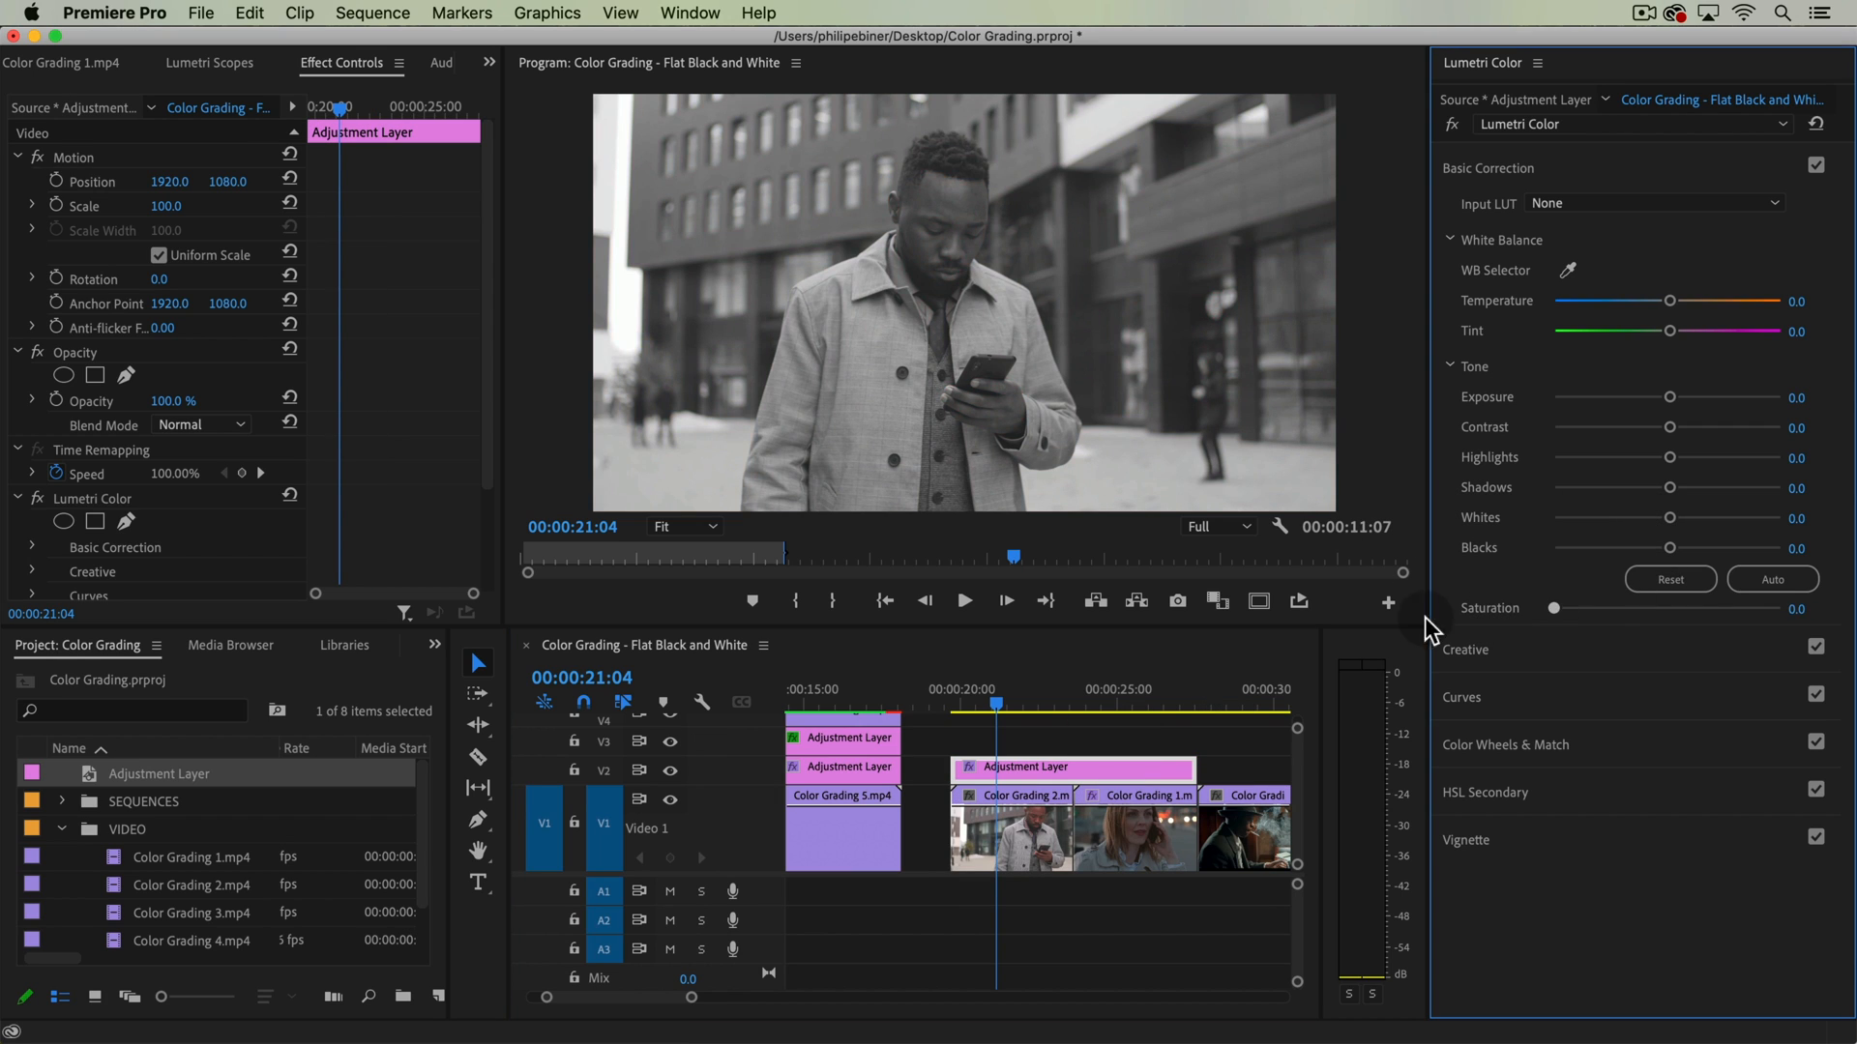
# - Try flattening the dark areas by raising Blacks to 28.6 and testing the Creative Faded Film setting
pyautogui.click(1003, 705)
pyautogui.moveTo(1008, 716); pyautogui.dragTo(1028, 718)
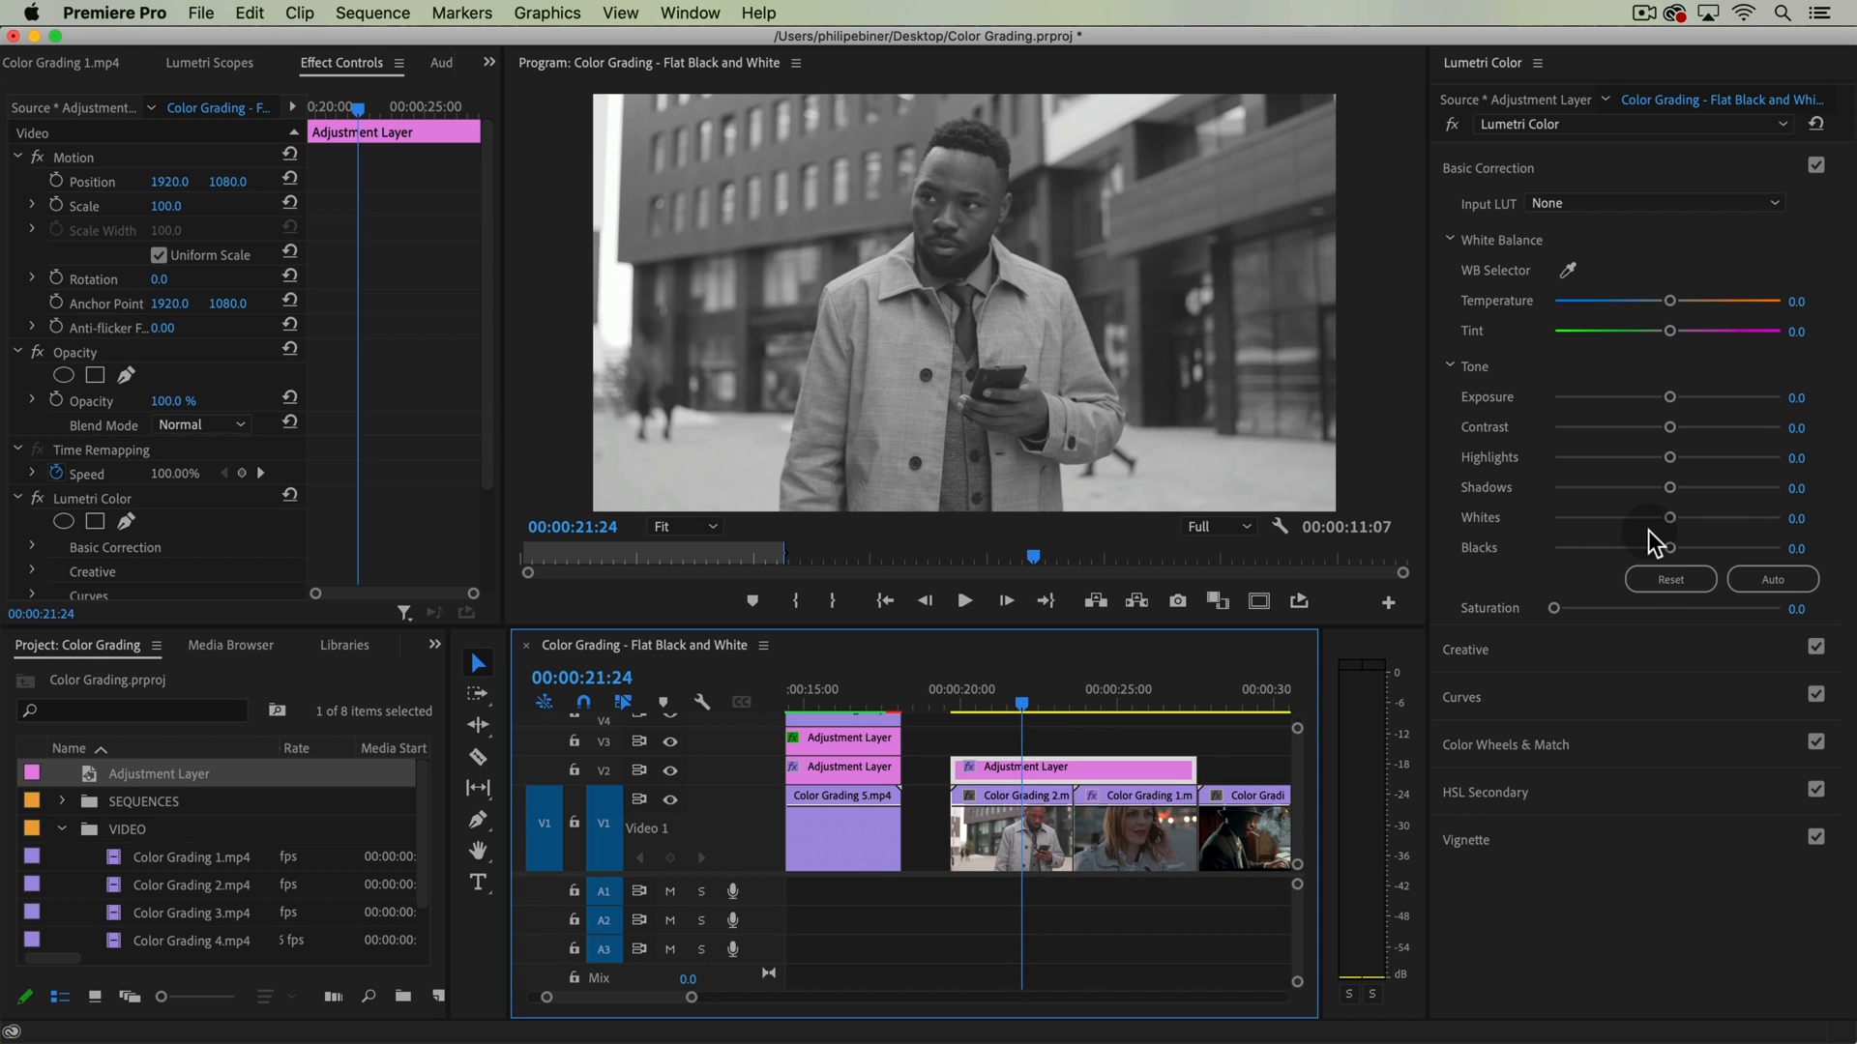
pyautogui.moveTo(1668, 551)
pyautogui.mouseDown()
pyautogui.moveTo(1717, 554)
pyautogui.moveTo(1687, 553)
pyautogui.mouseUp()
pyautogui.click(1513, 650)
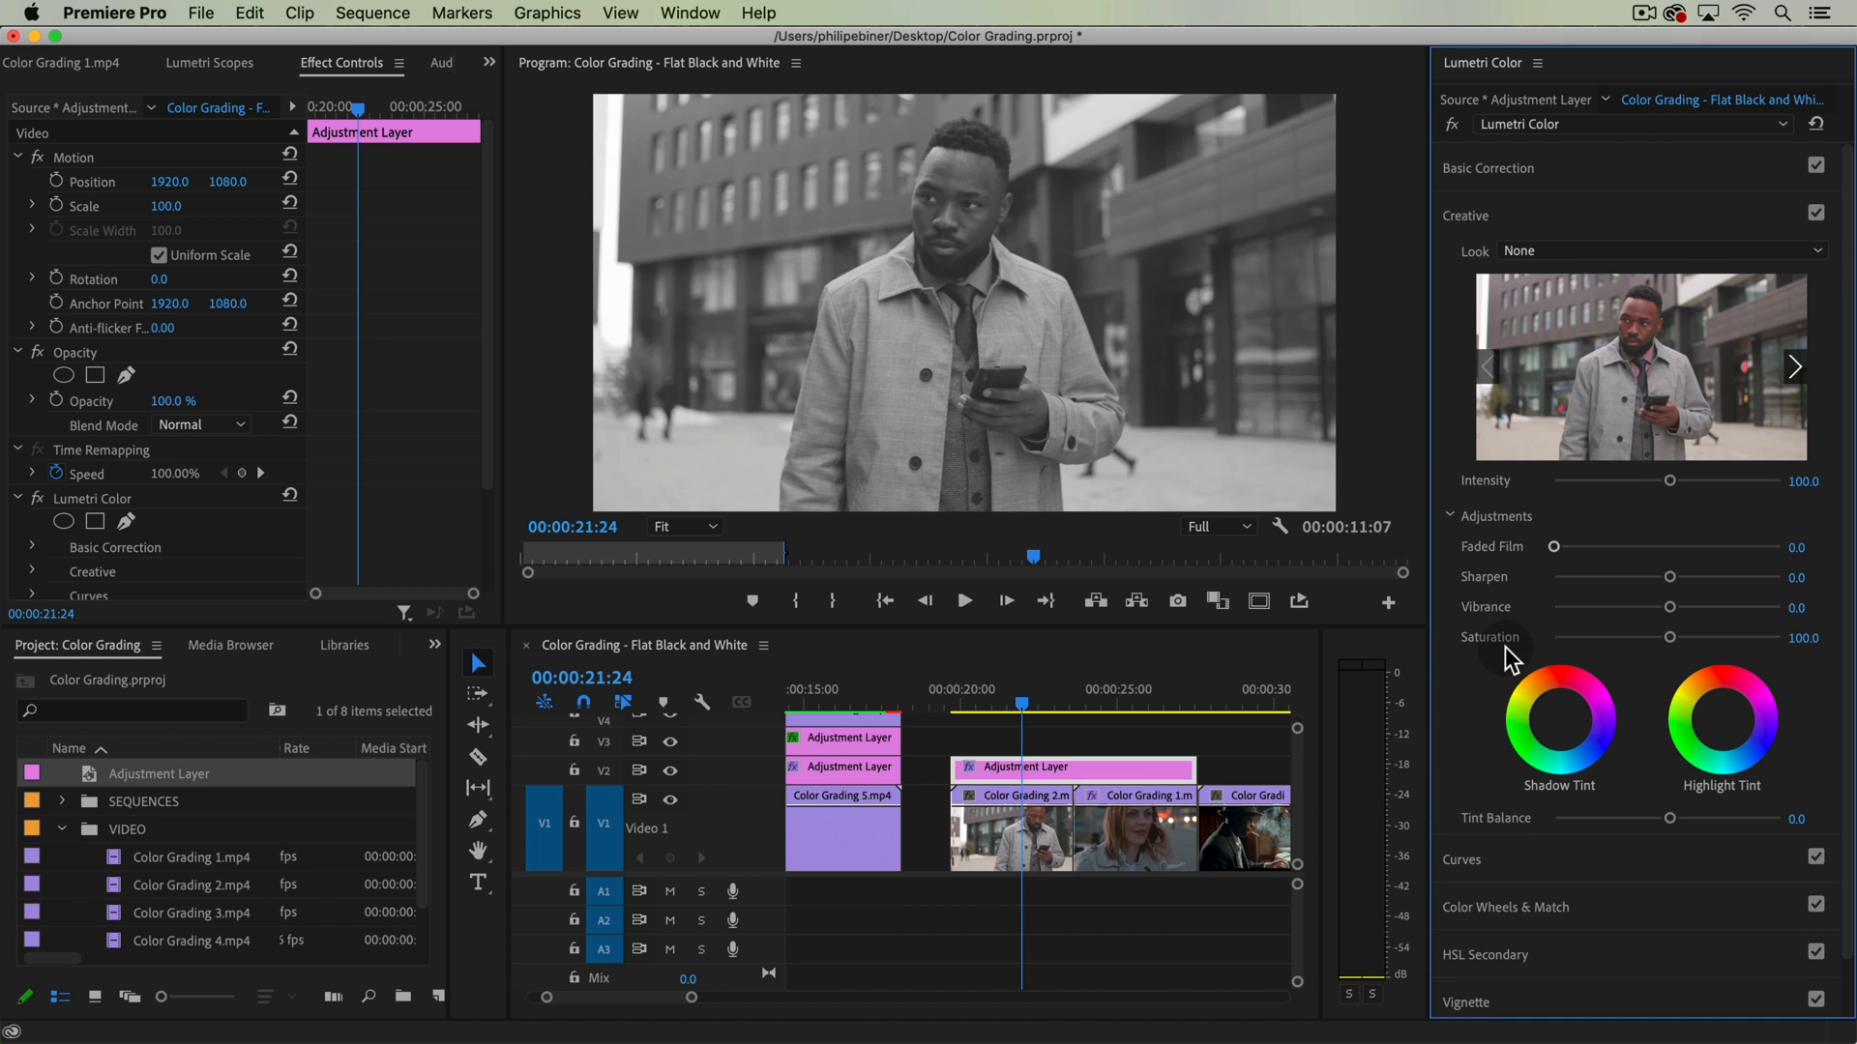
pyautogui.moveTo(1550, 547); pyautogui.dragTo(1444, 558)
pyautogui.click(1545, 172)
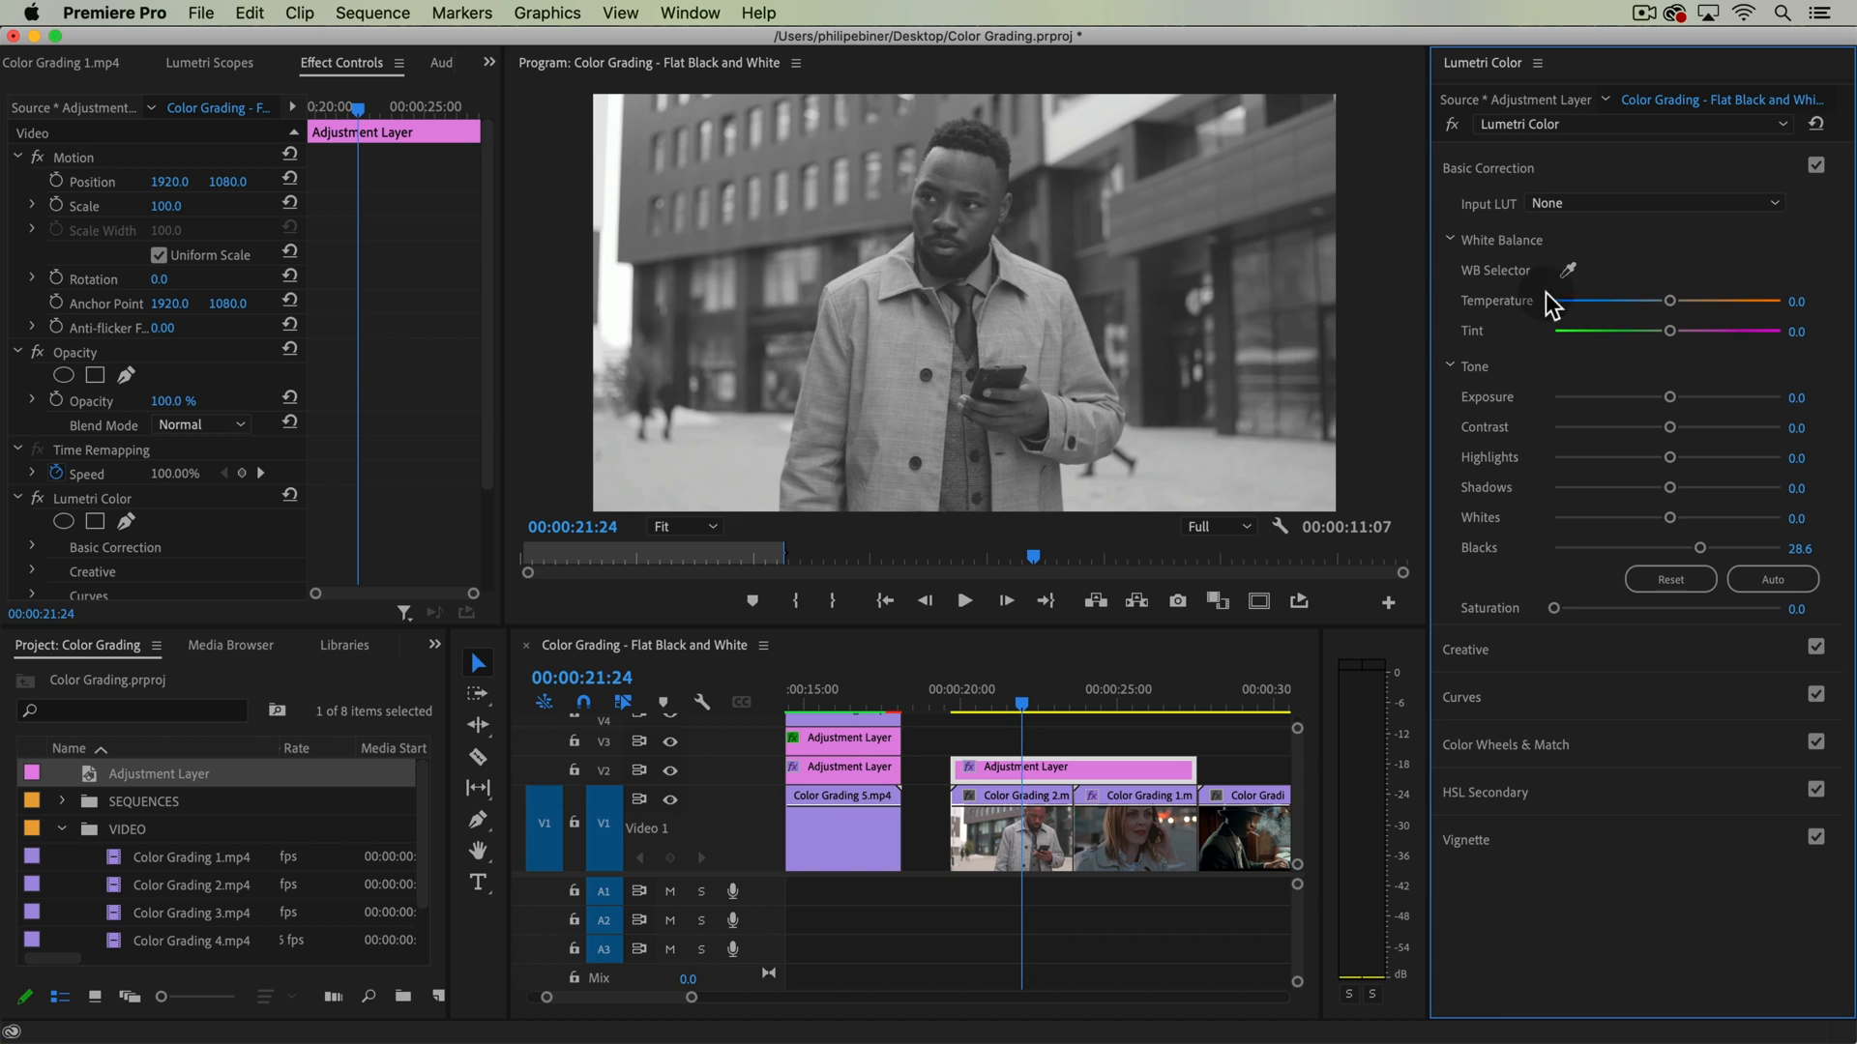
# - Try different Shadows values, reset Blacks to 0, and try lifting the black point of the RGB curve
pyautogui.moveTo(1672, 496); pyautogui.dragTo(1696, 500)
pyautogui.moveTo(1683, 498)
pyautogui.mouseDown()
pyautogui.moveTo(1641, 497)
pyautogui.moveTo(1655, 503)
pyautogui.mouseUp()
pyautogui.doubleClick(1705, 547)
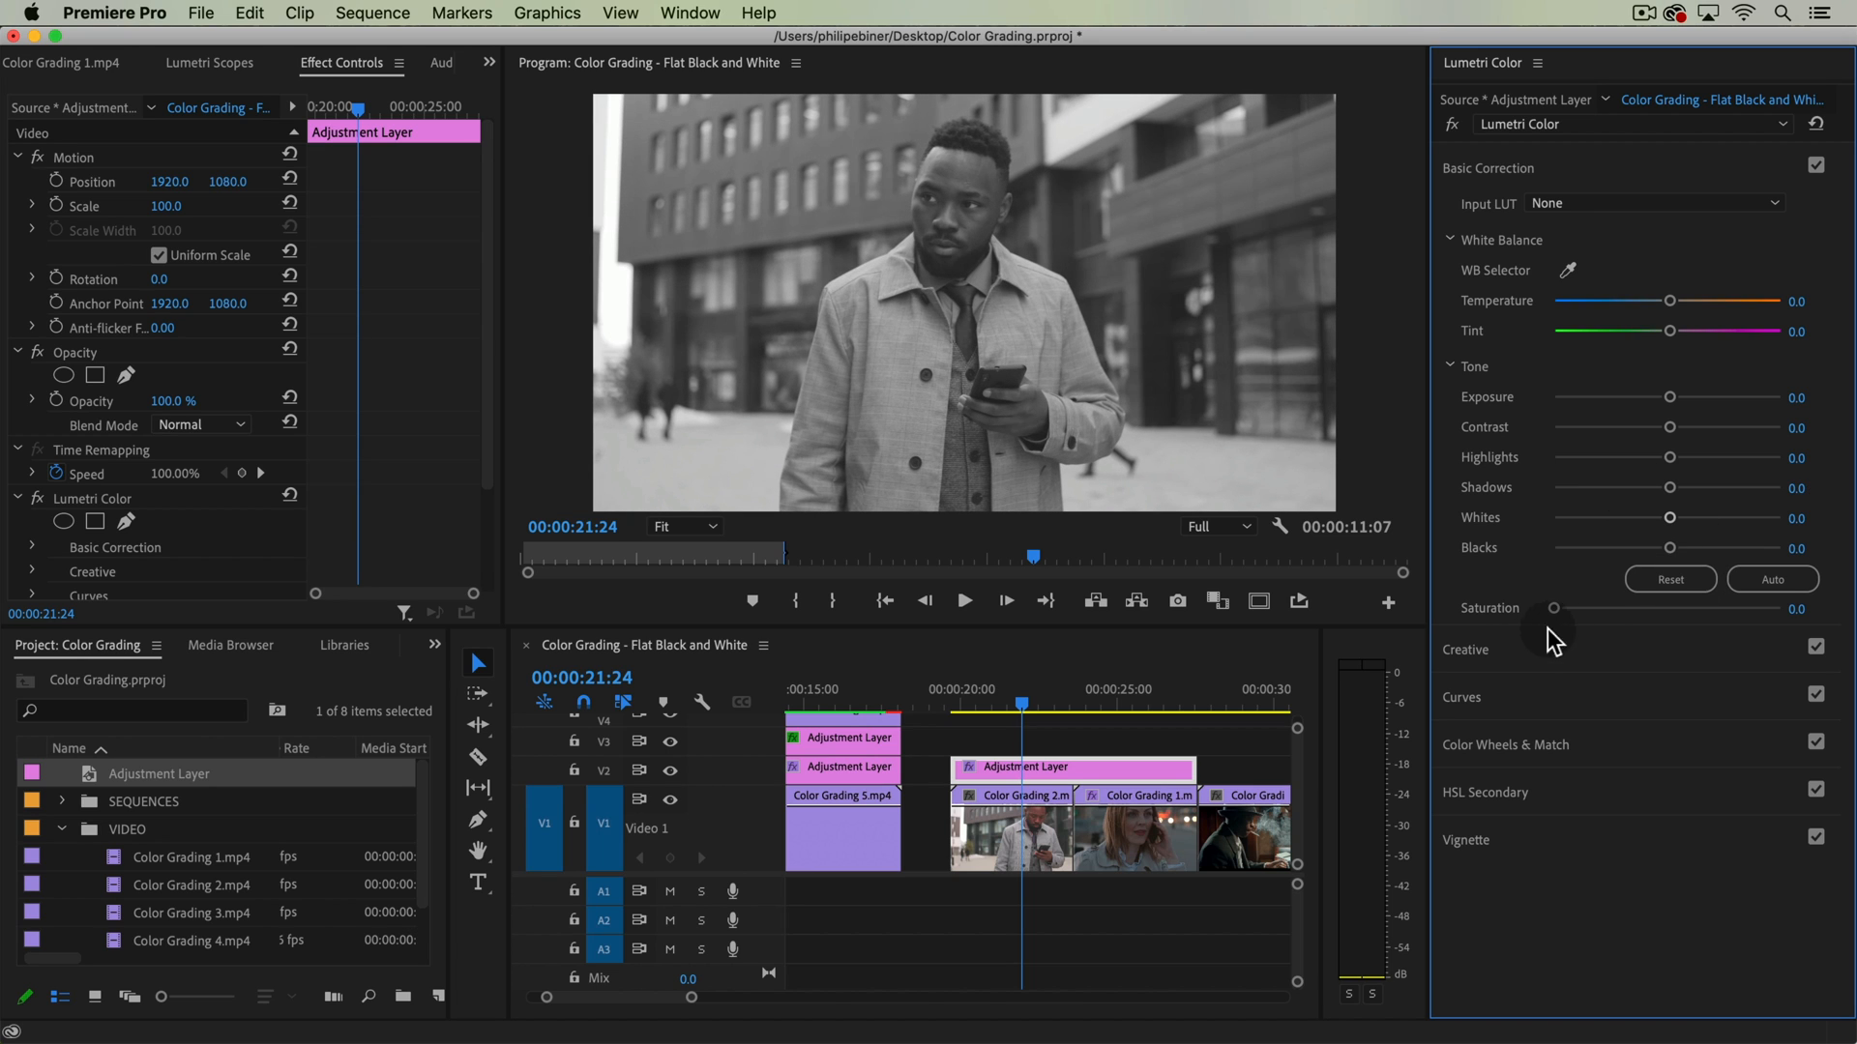
pyautogui.click(1497, 712)
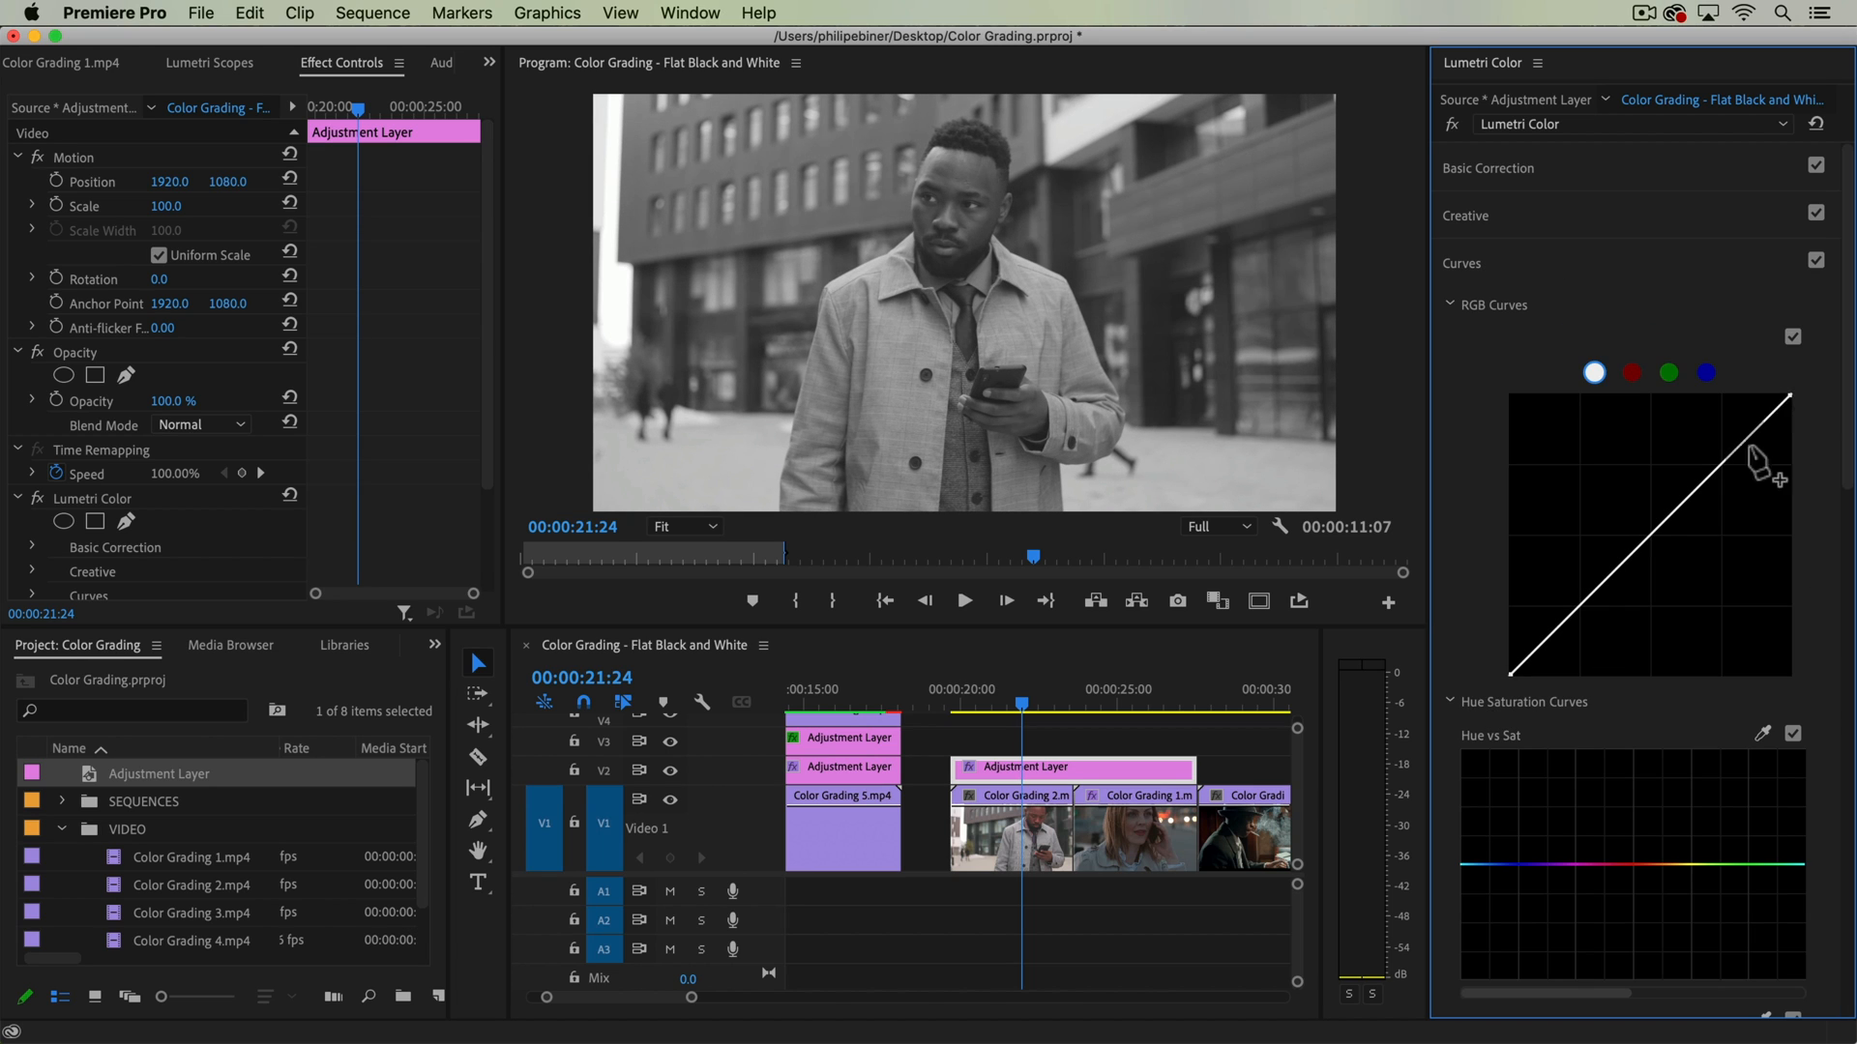
pyautogui.moveTo(1511, 679); pyautogui.dragTo(1359, 728)
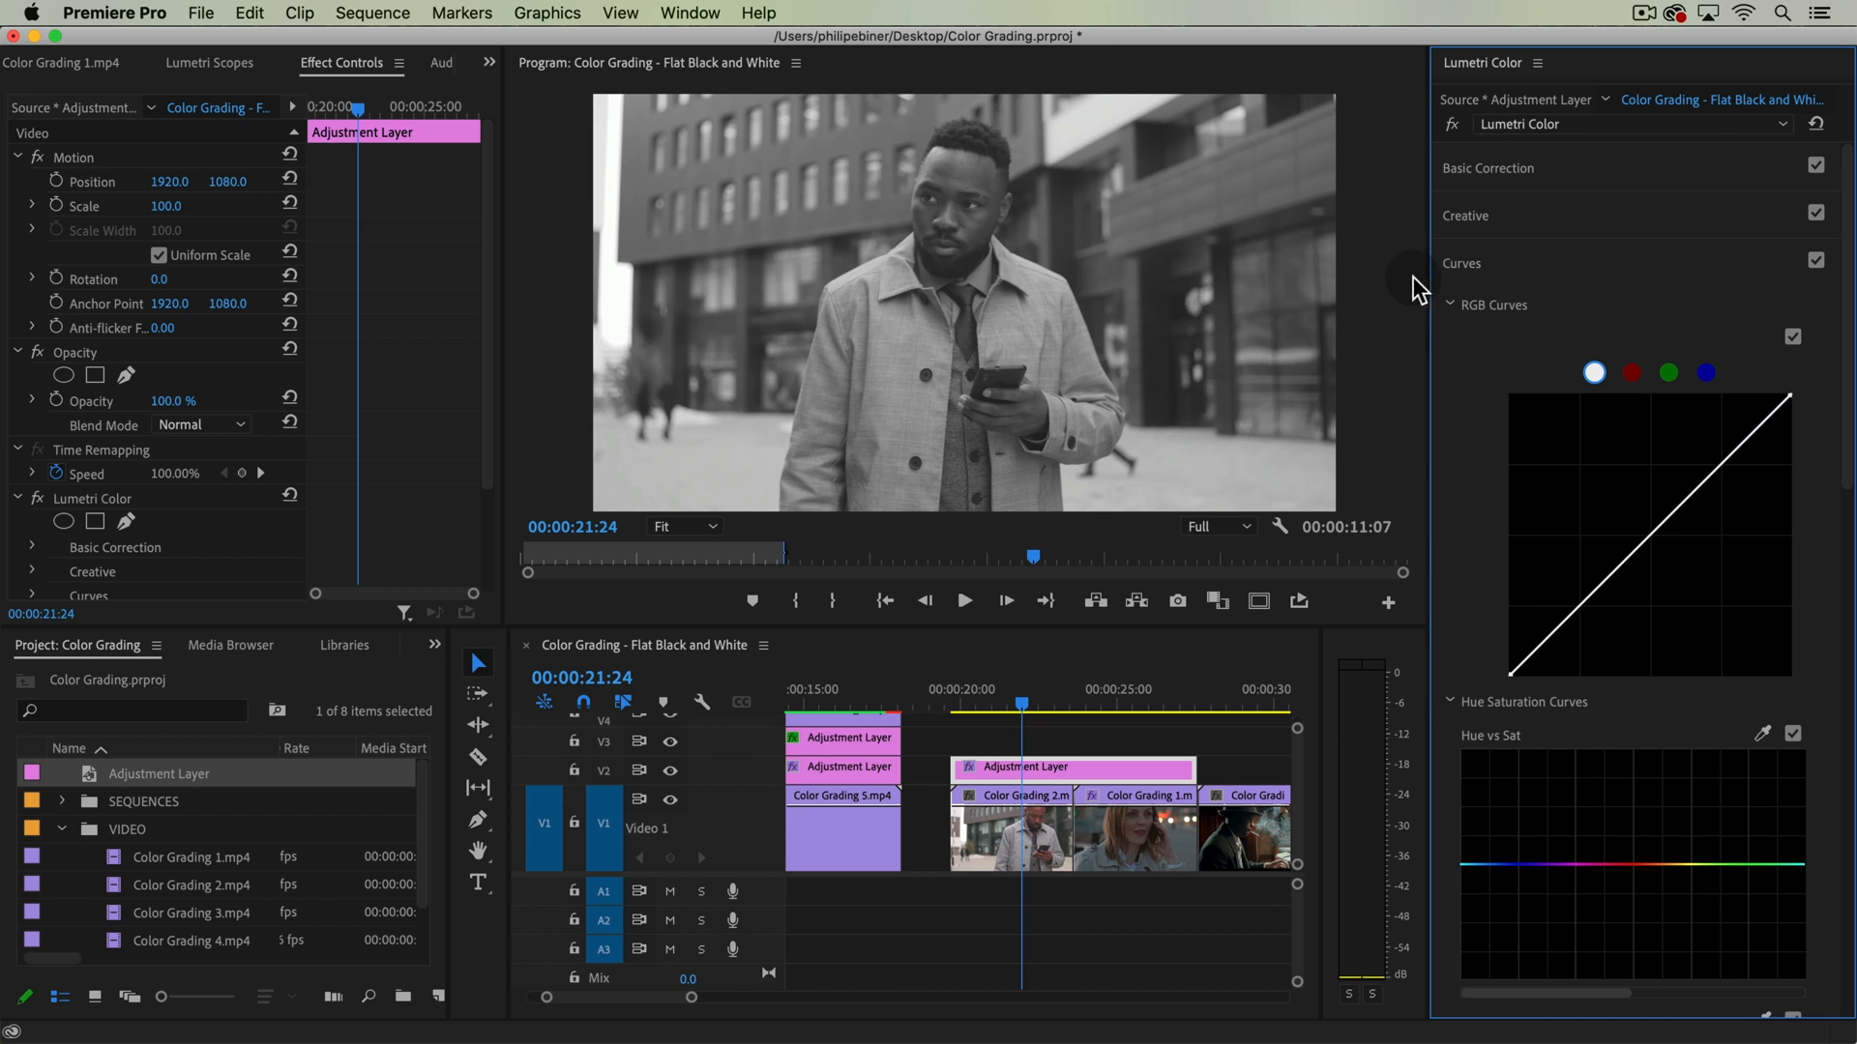
# - Set the adjustment layer's Blacks to 25.5, Shadows to -53.1 and Highlights to 29.6 in Basic Correction
pyautogui.click(1477, 169)
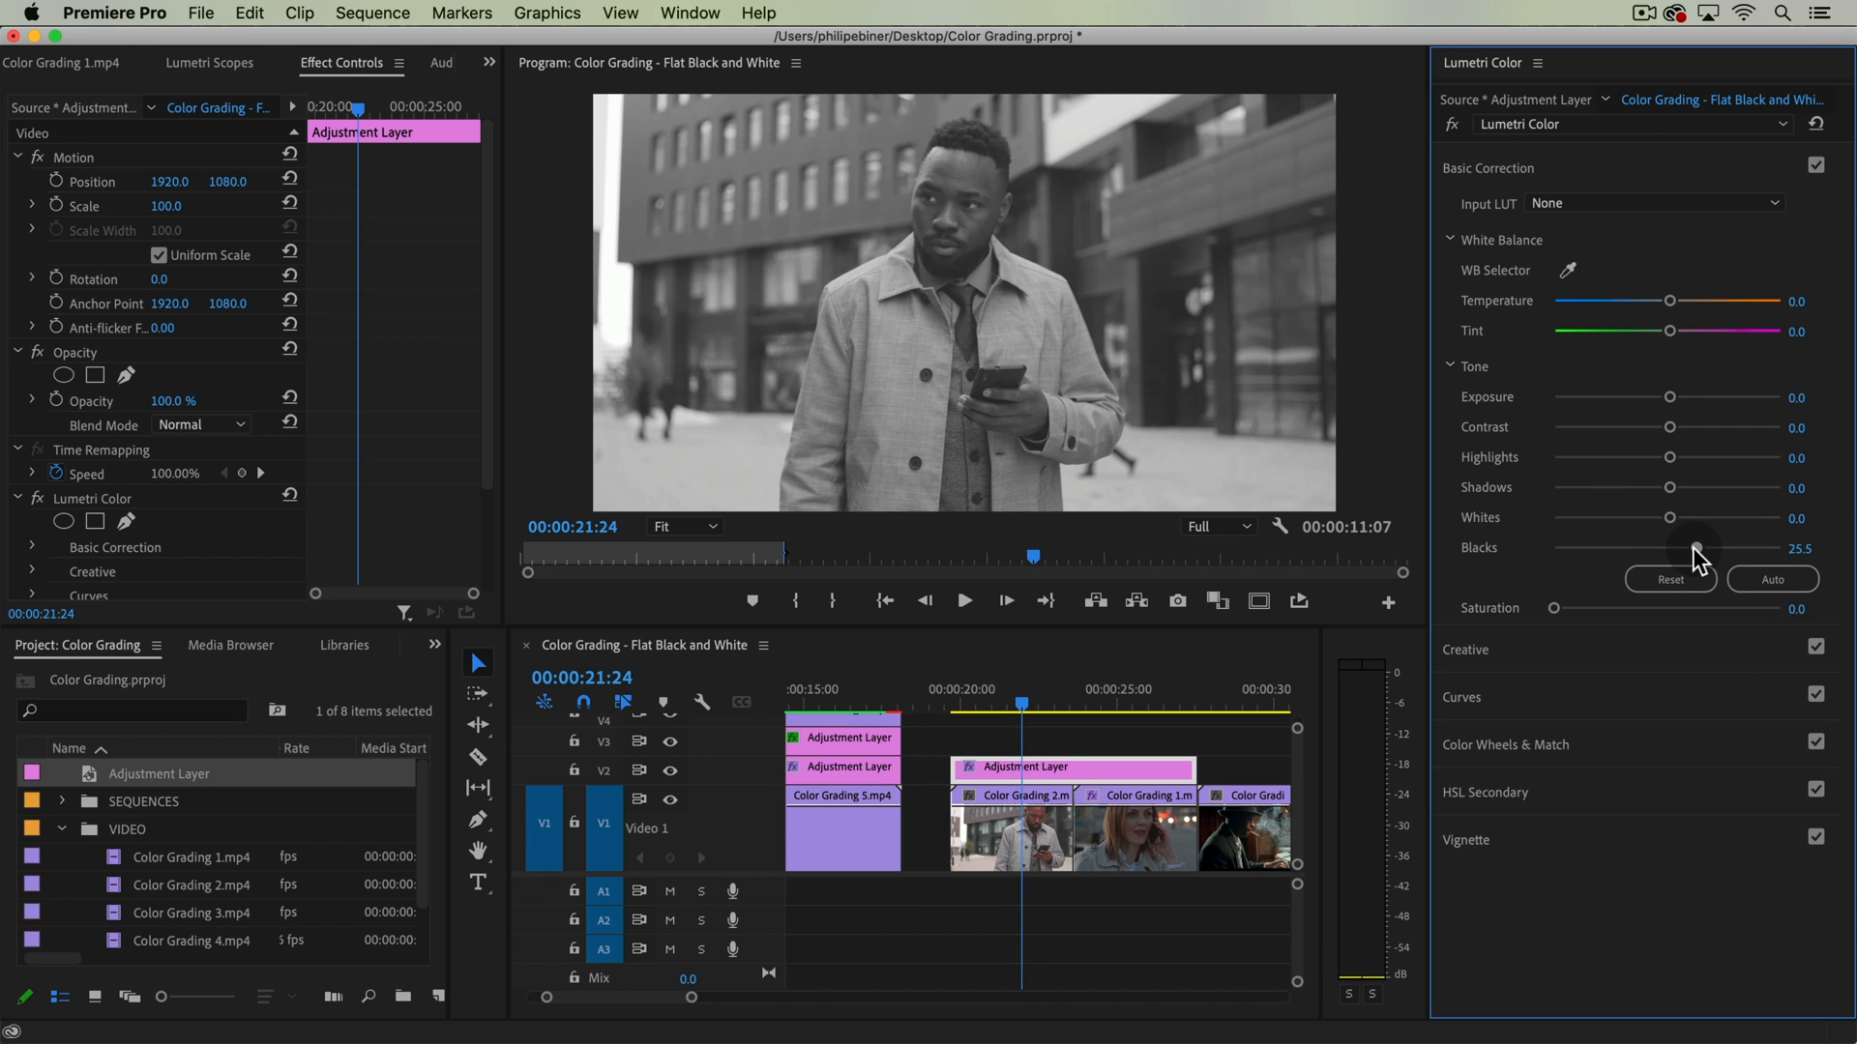
pyautogui.moveTo(1661, 488); pyautogui.dragTo(1705, 474)
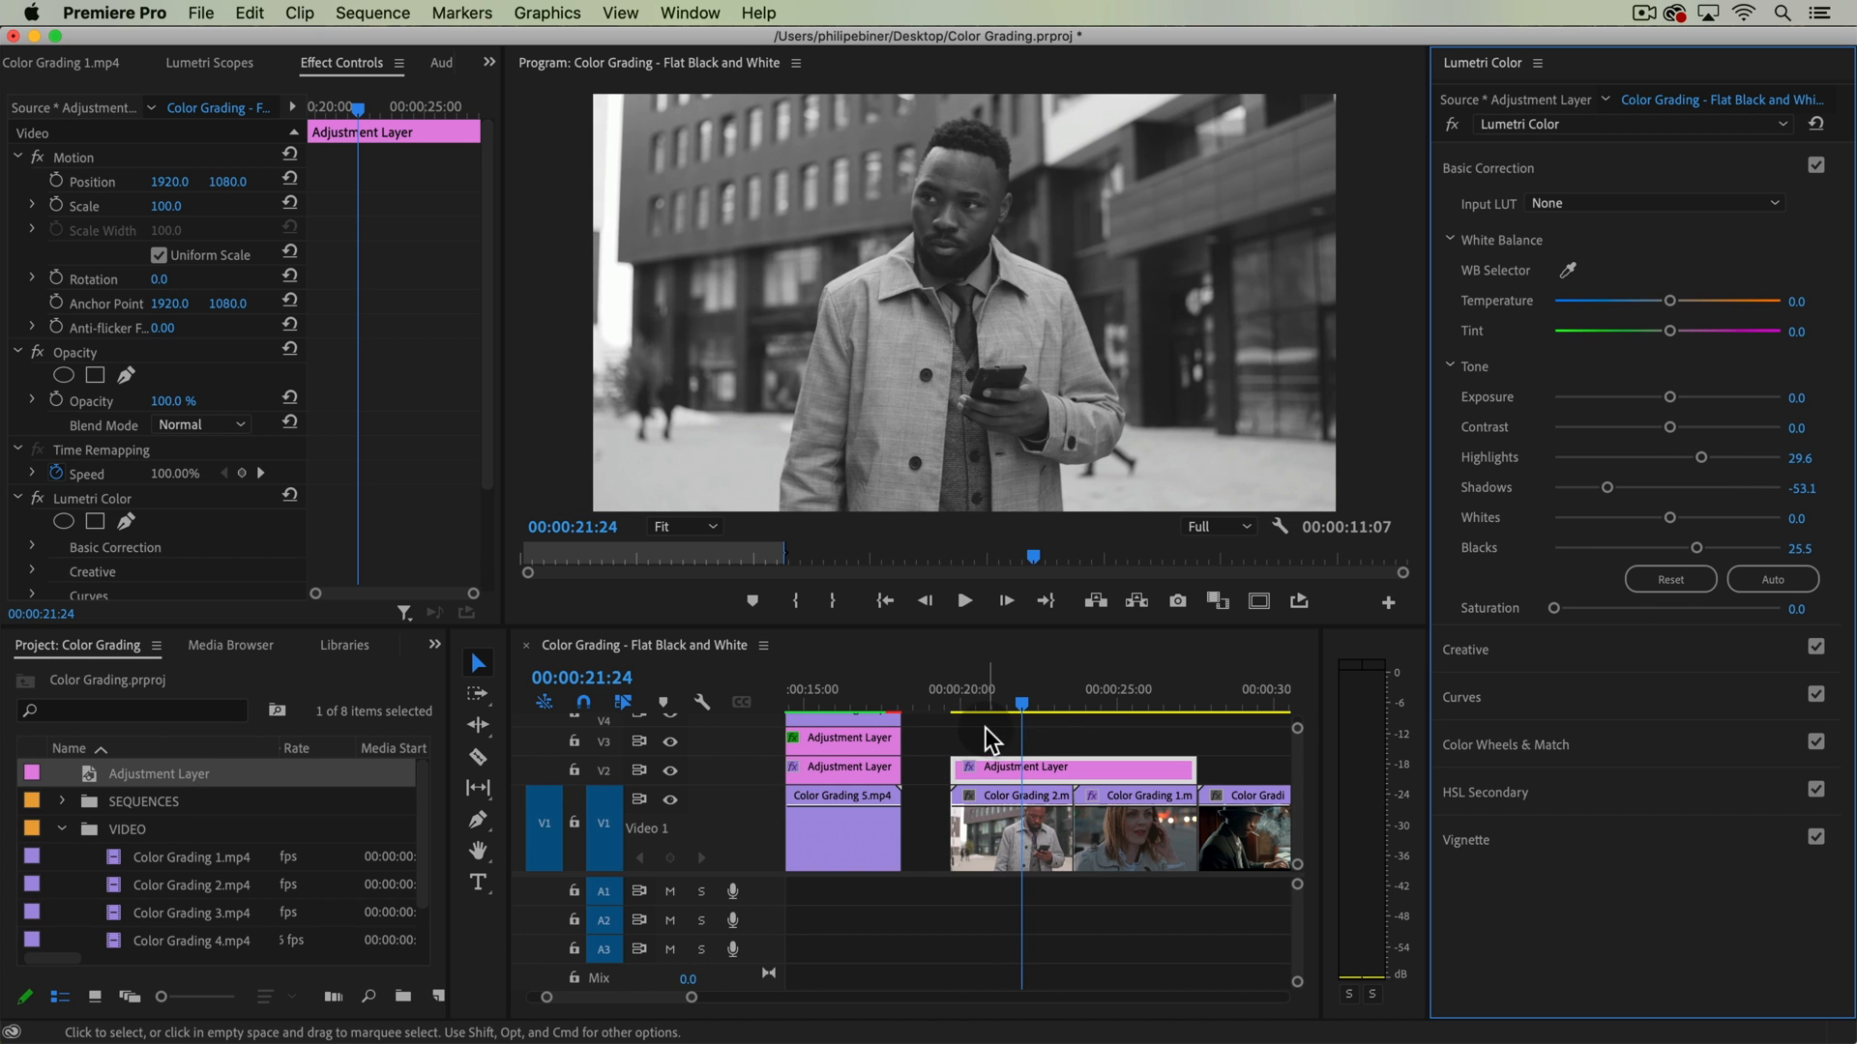
# - Play and scrub across the cut between the first two graded clips to compare their brightness
pyautogui.moveTo(1056, 707)
pyautogui.mouseDown()
pyautogui.moveTo(1093, 711)
pyautogui.moveTo(1061, 708)
pyautogui.mouseUp()
pyautogui.press('space')
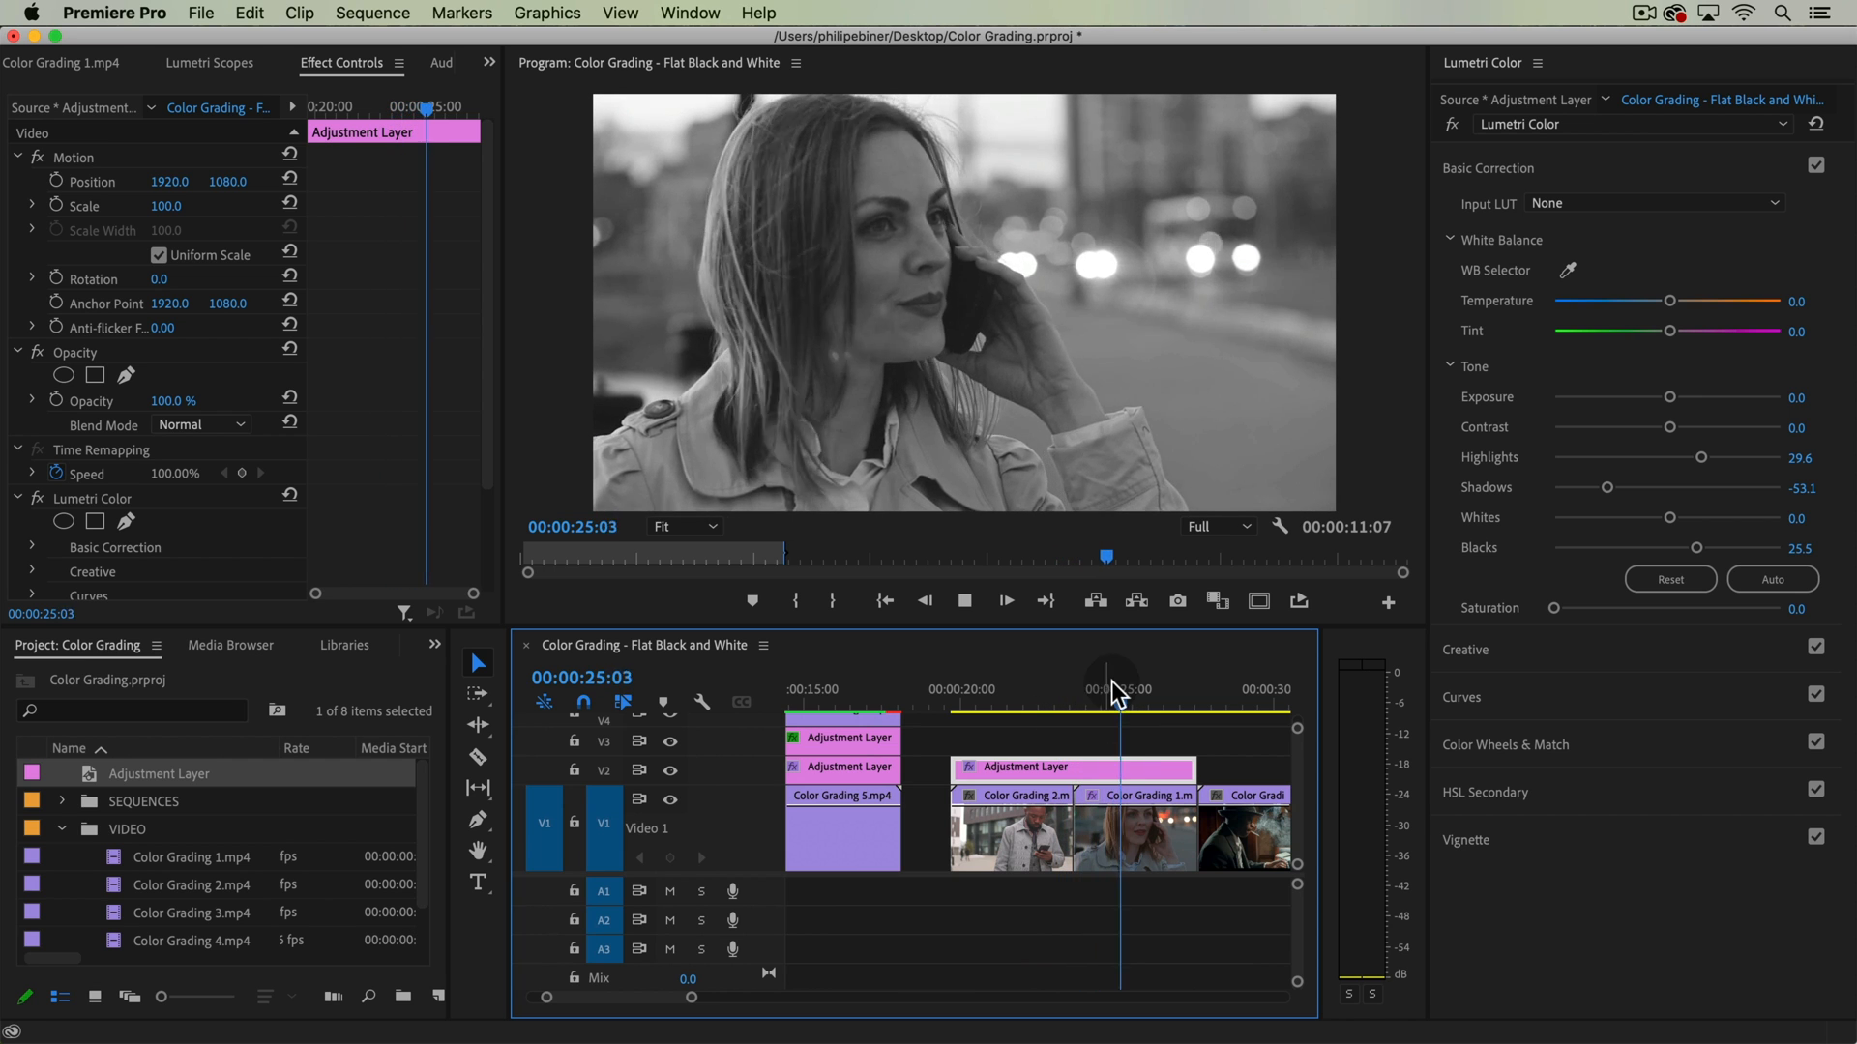
pyautogui.press('space')
pyautogui.moveTo(1042, 696)
pyautogui.mouseDown()
pyautogui.moveTo(1083, 704)
pyautogui.moveTo(1016, 700)
pyautogui.mouseUp()
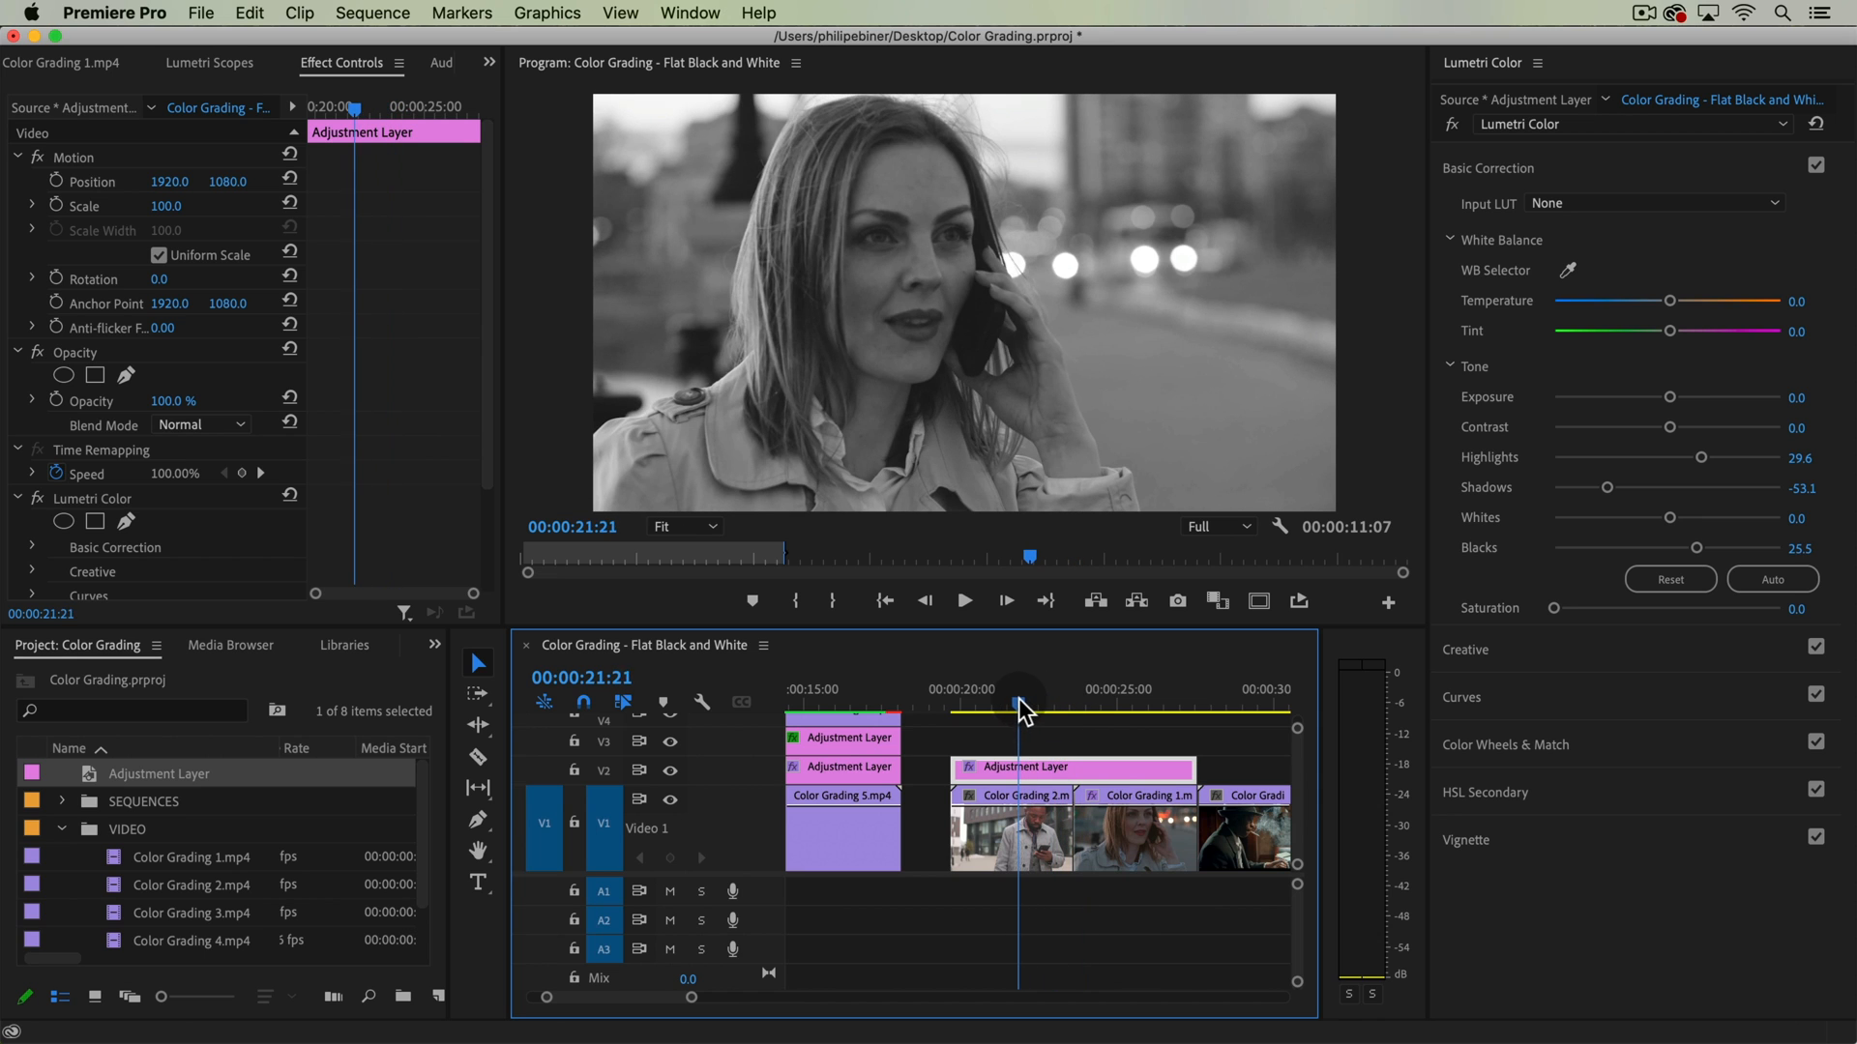
pyautogui.click(1124, 747)
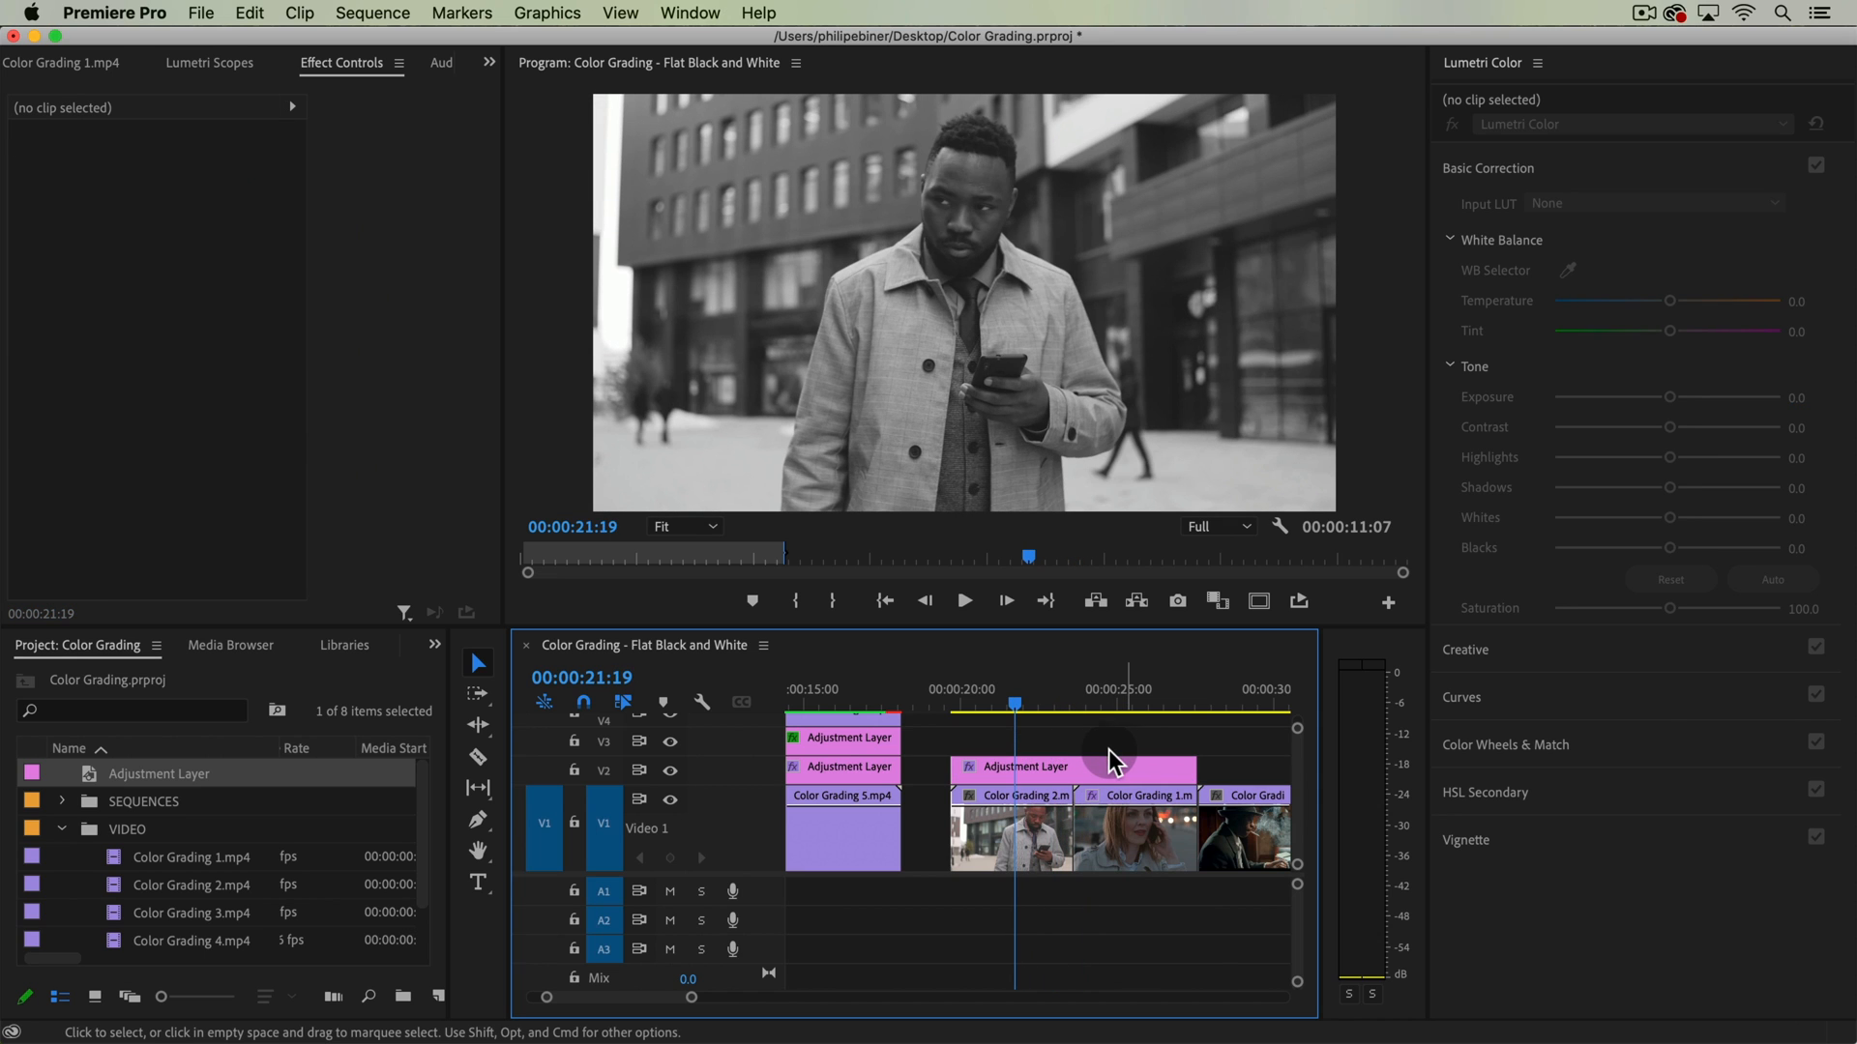
pyautogui.click(1102, 697)
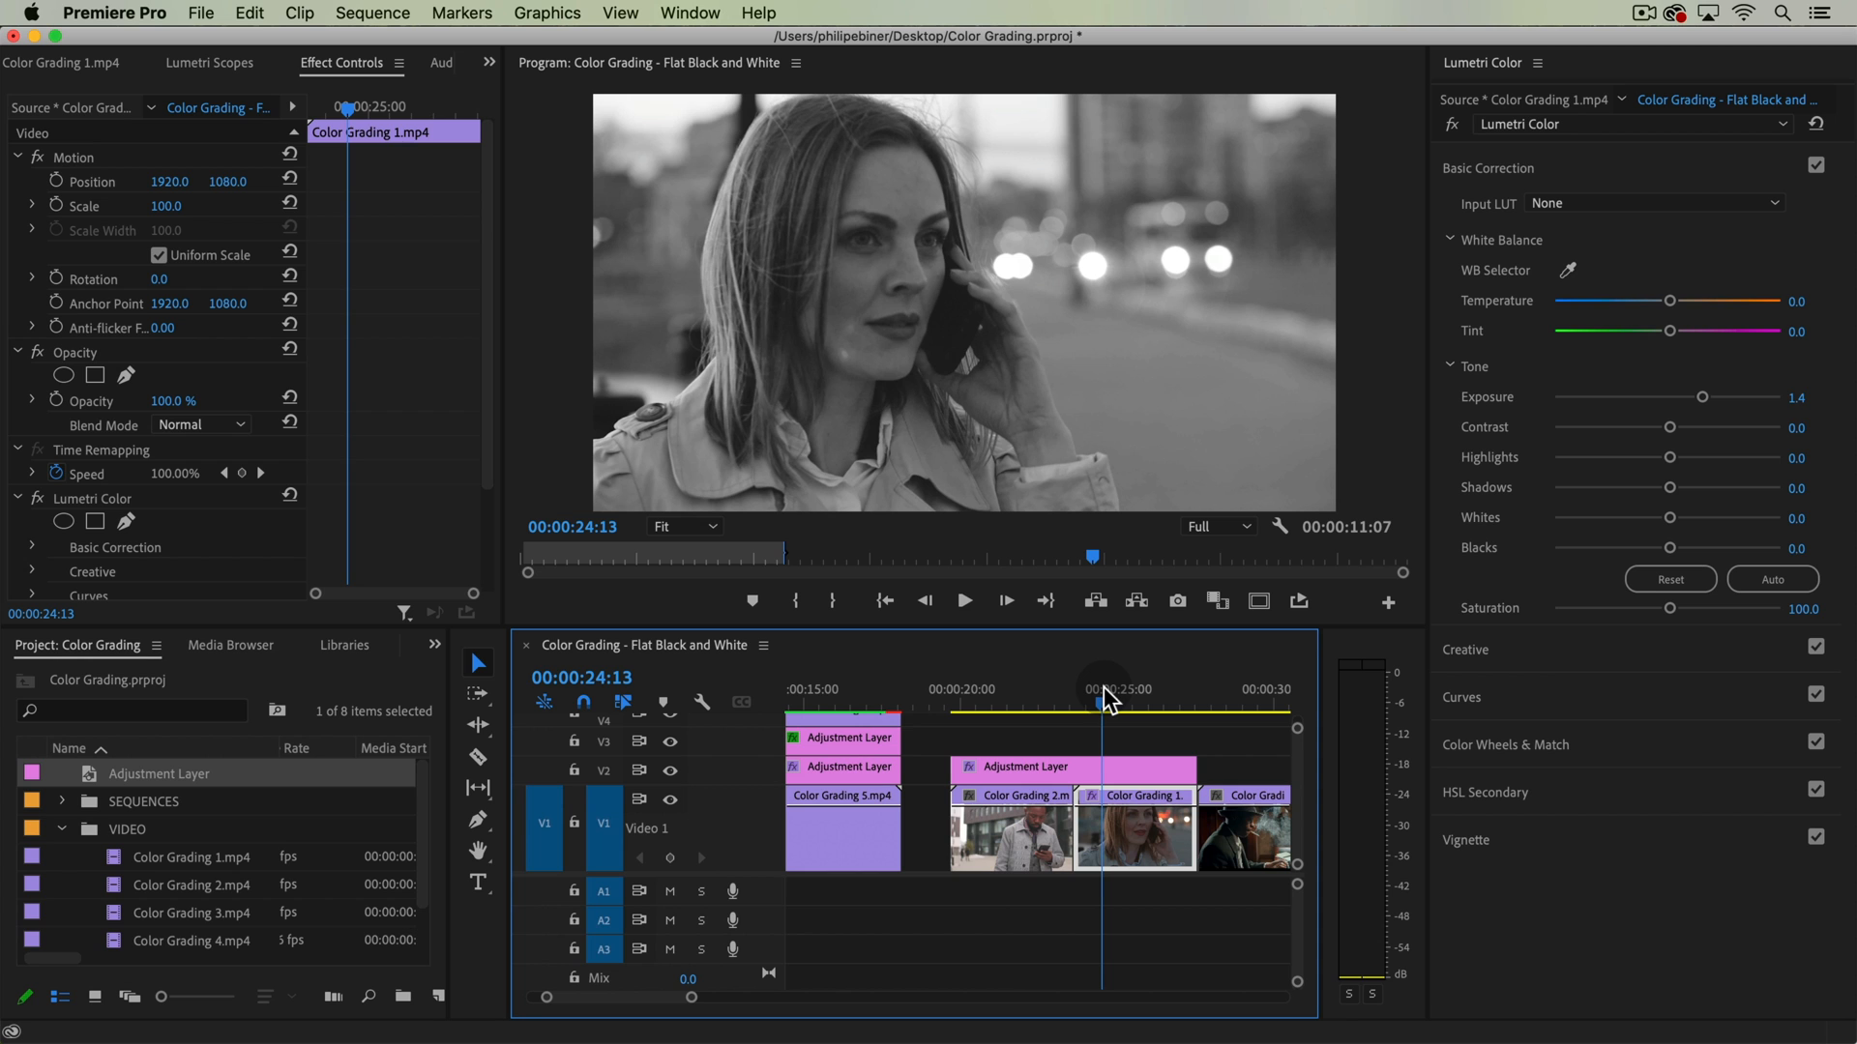
pyautogui.click(1059, 699)
pyautogui.press('space')
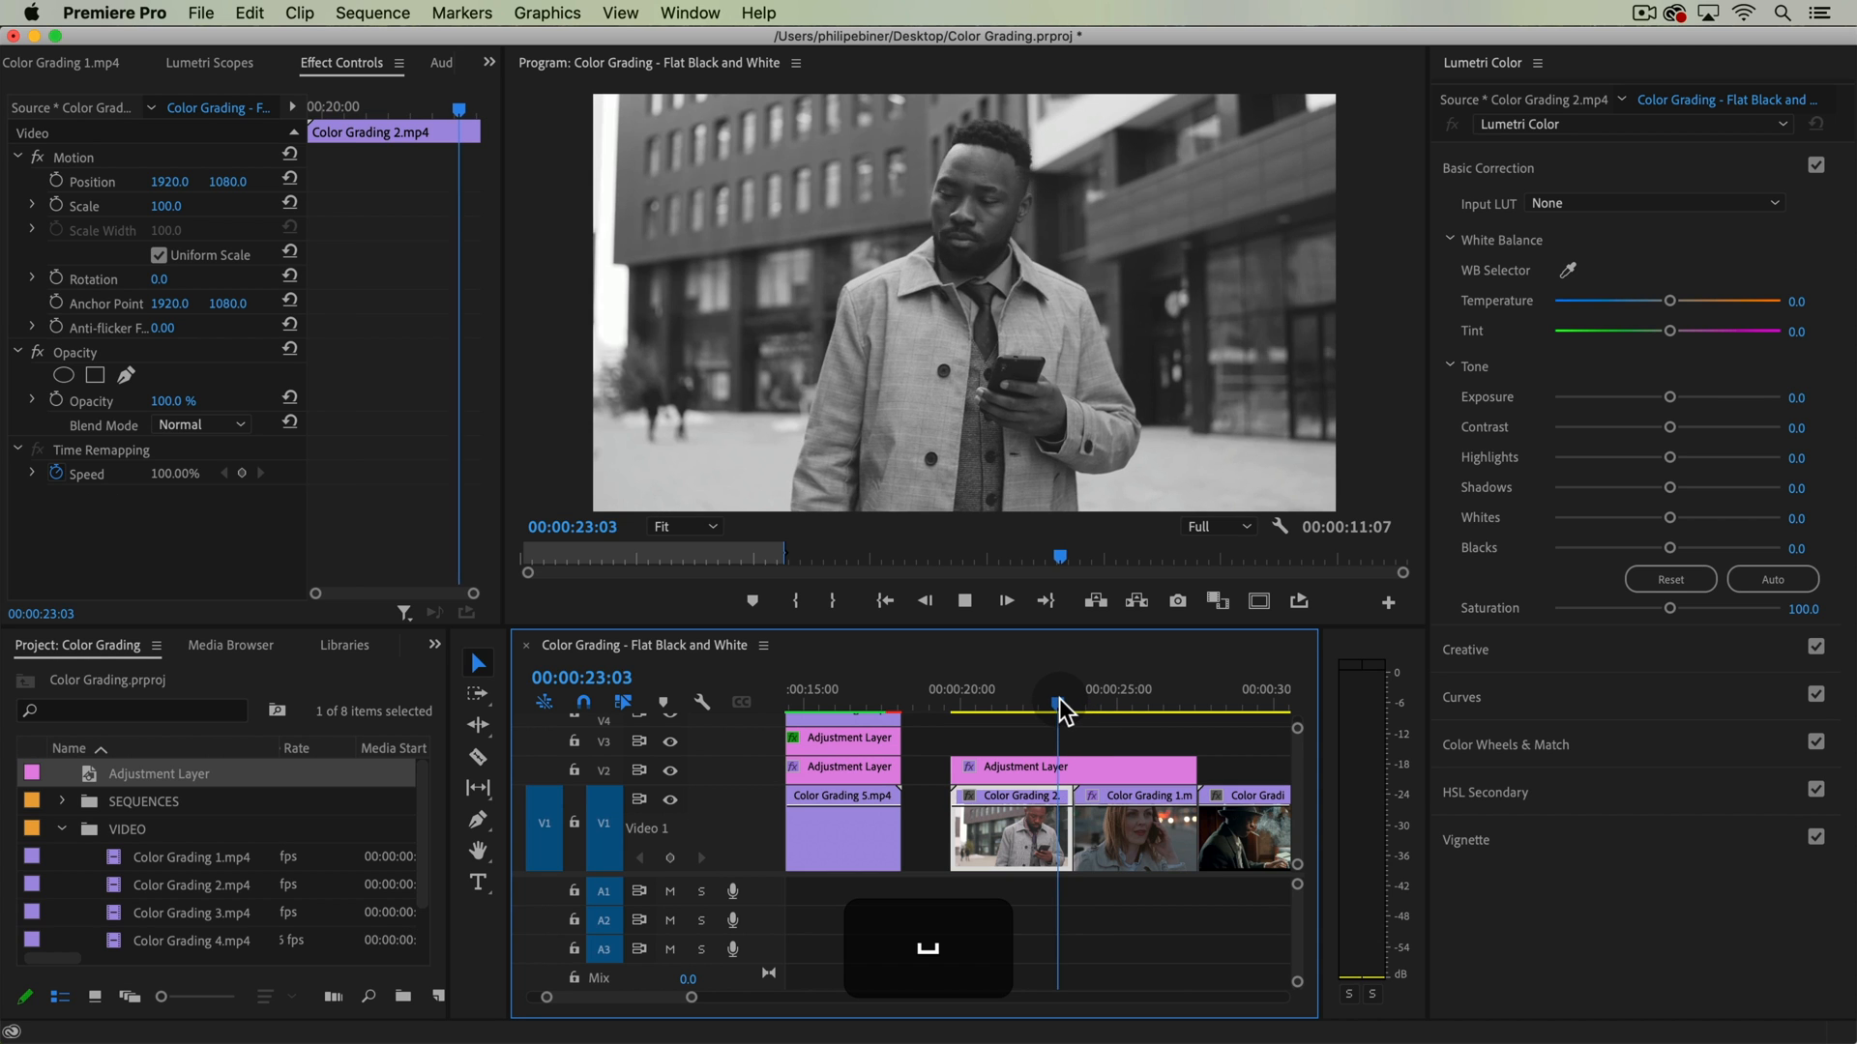
pyautogui.press('space')
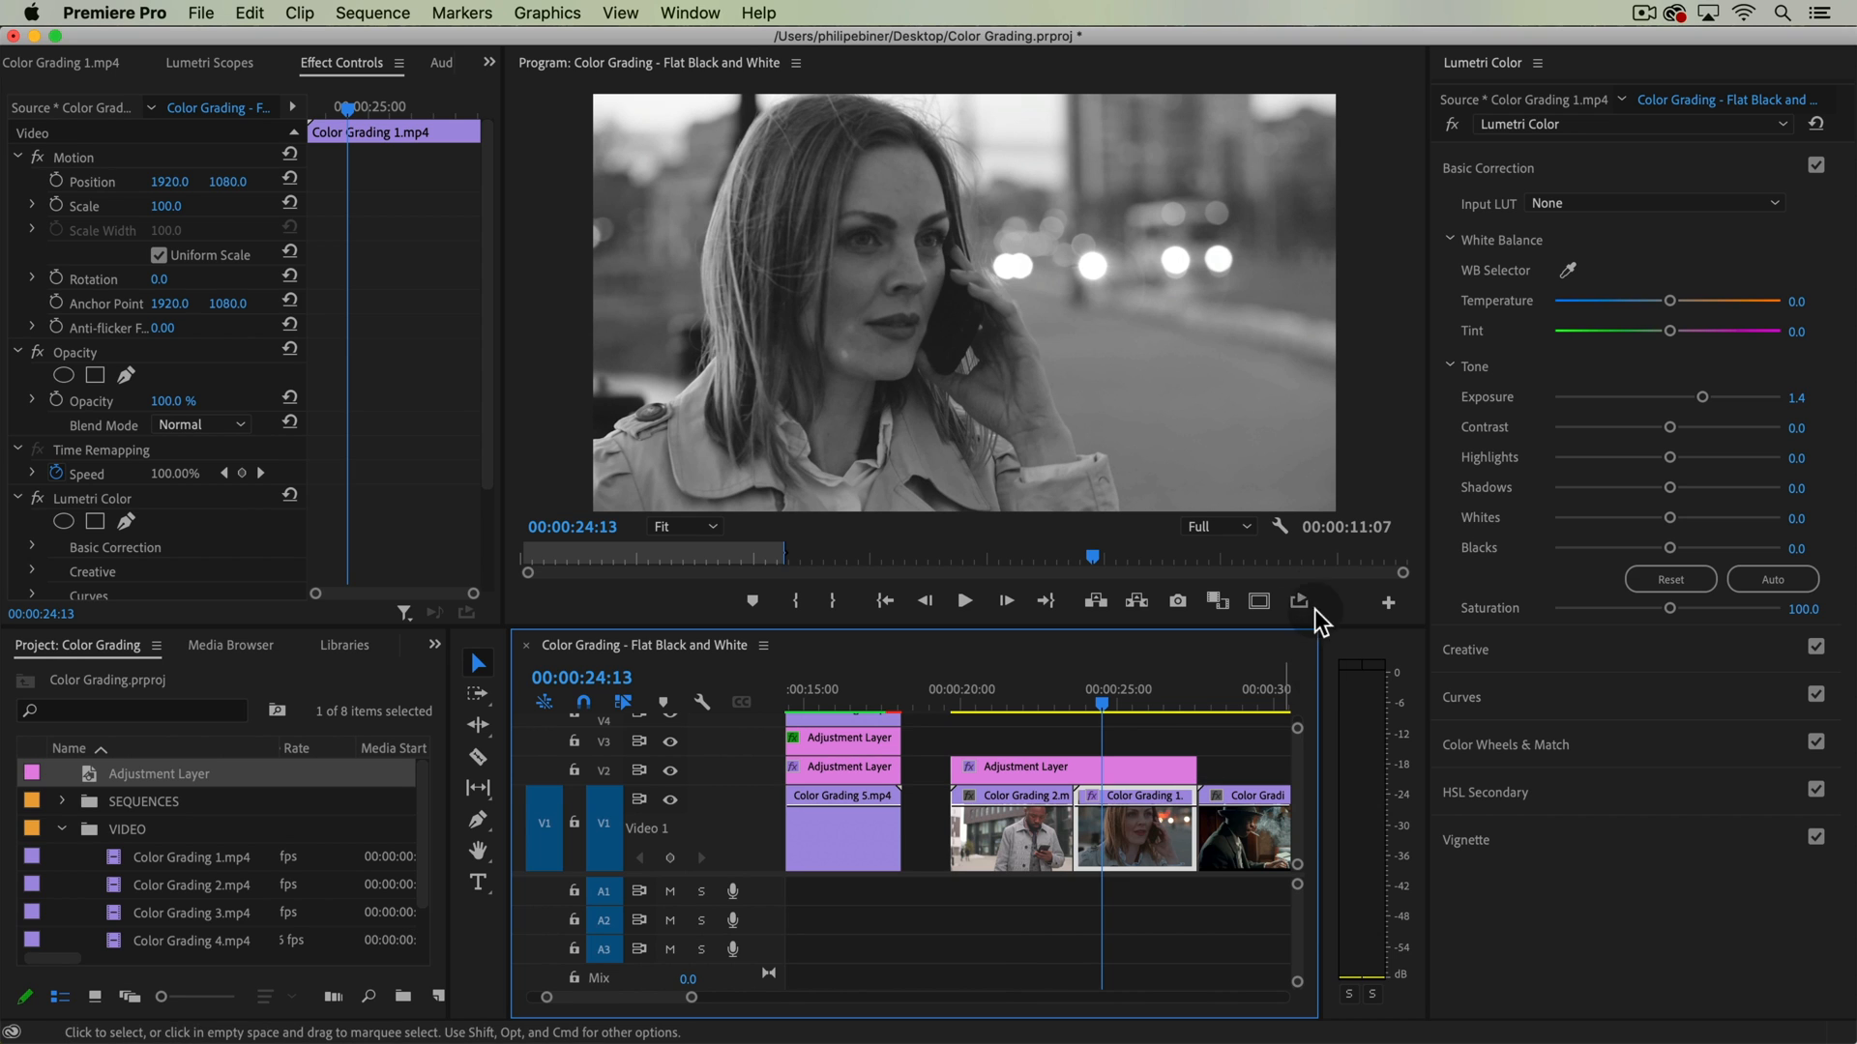
# - Set the exposure of the copied Color Grading 1 clip to 1.8 and compare it with the preceding clip
pyautogui.doubleClick(1702, 397)
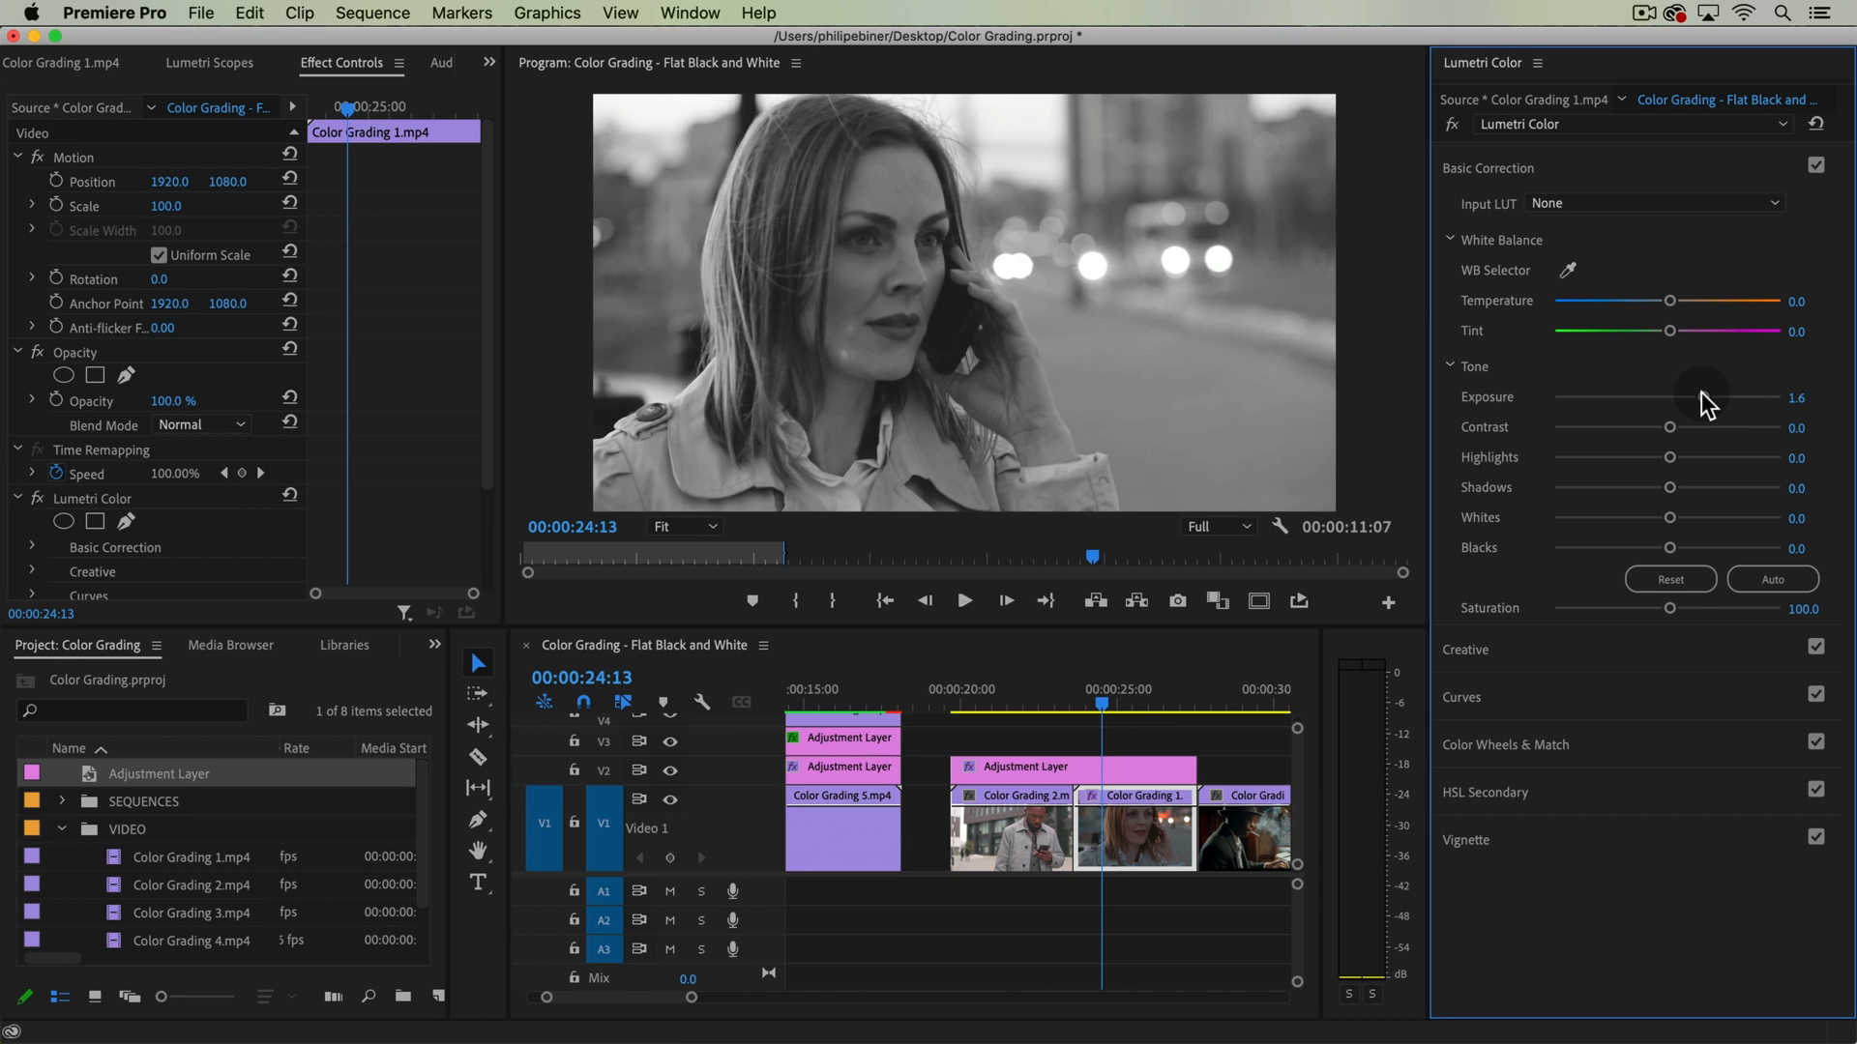
pyautogui.moveTo(1669, 394); pyautogui.dragTo(1704, 398)
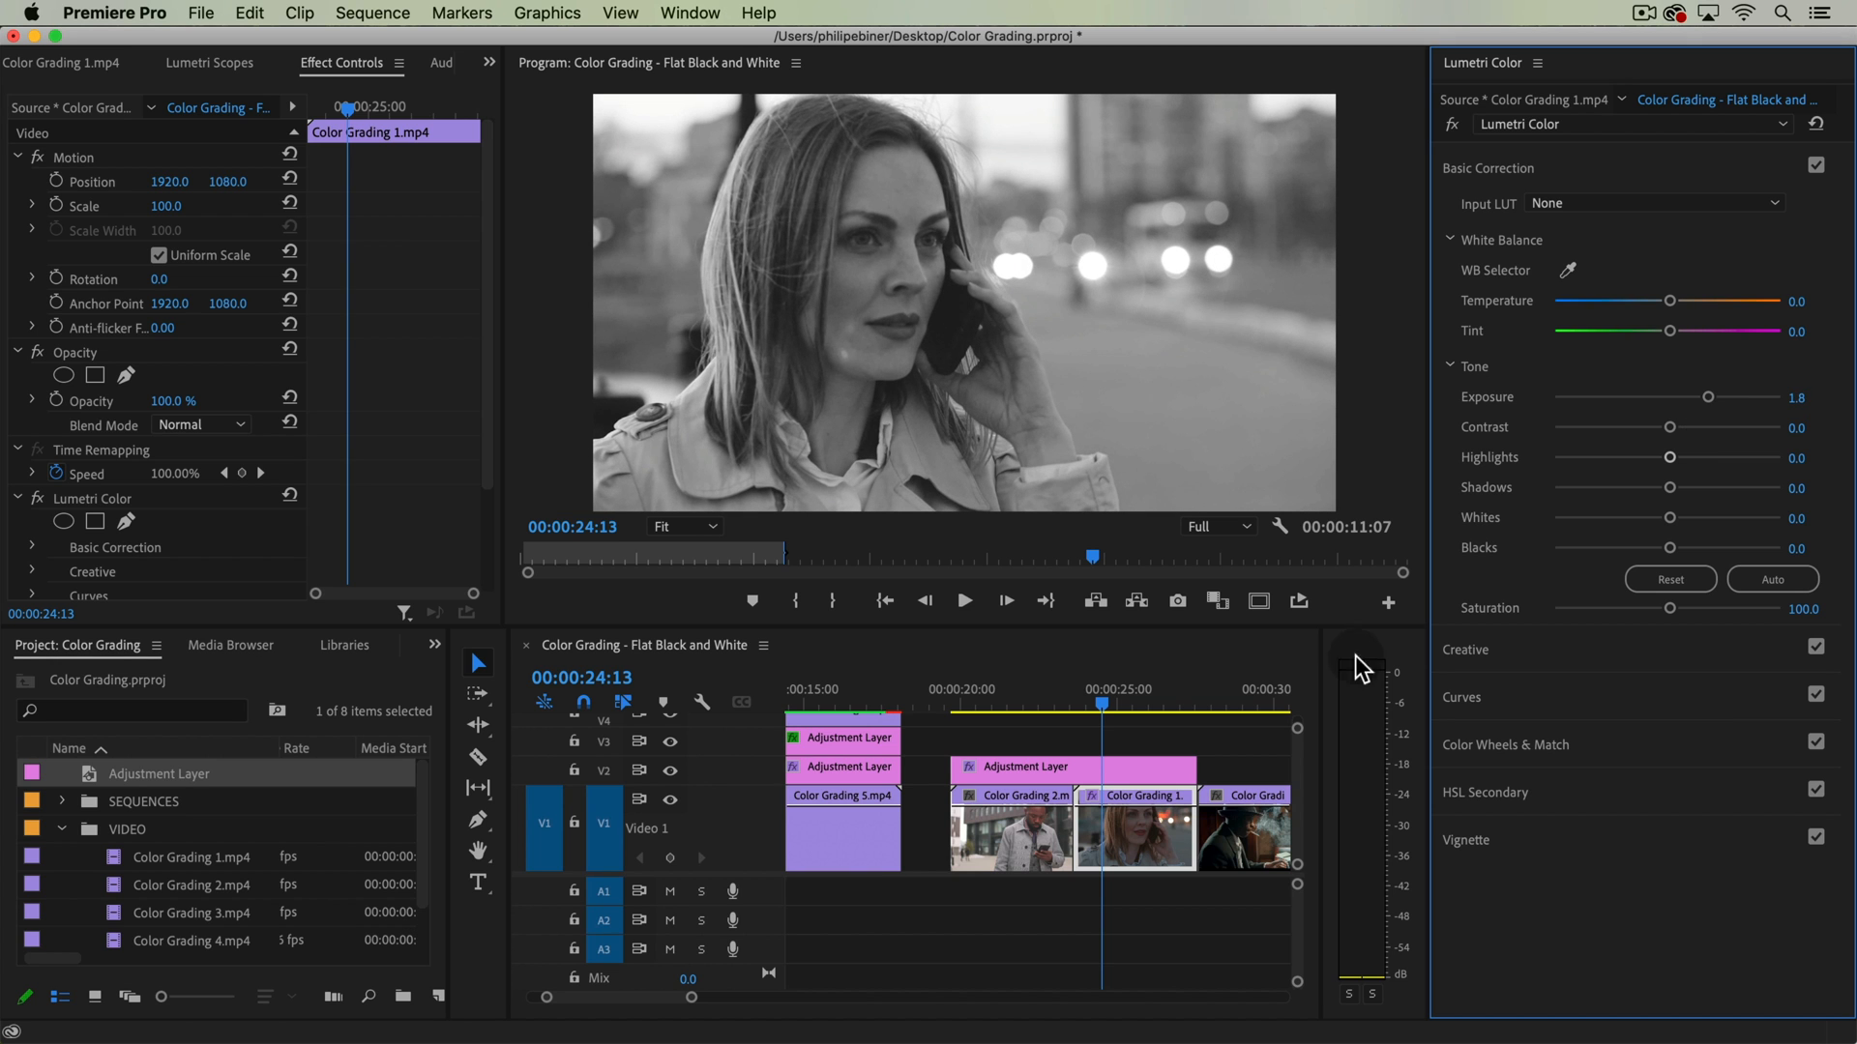
pyautogui.moveTo(1039, 683); pyautogui.dragTo(1087, 679)
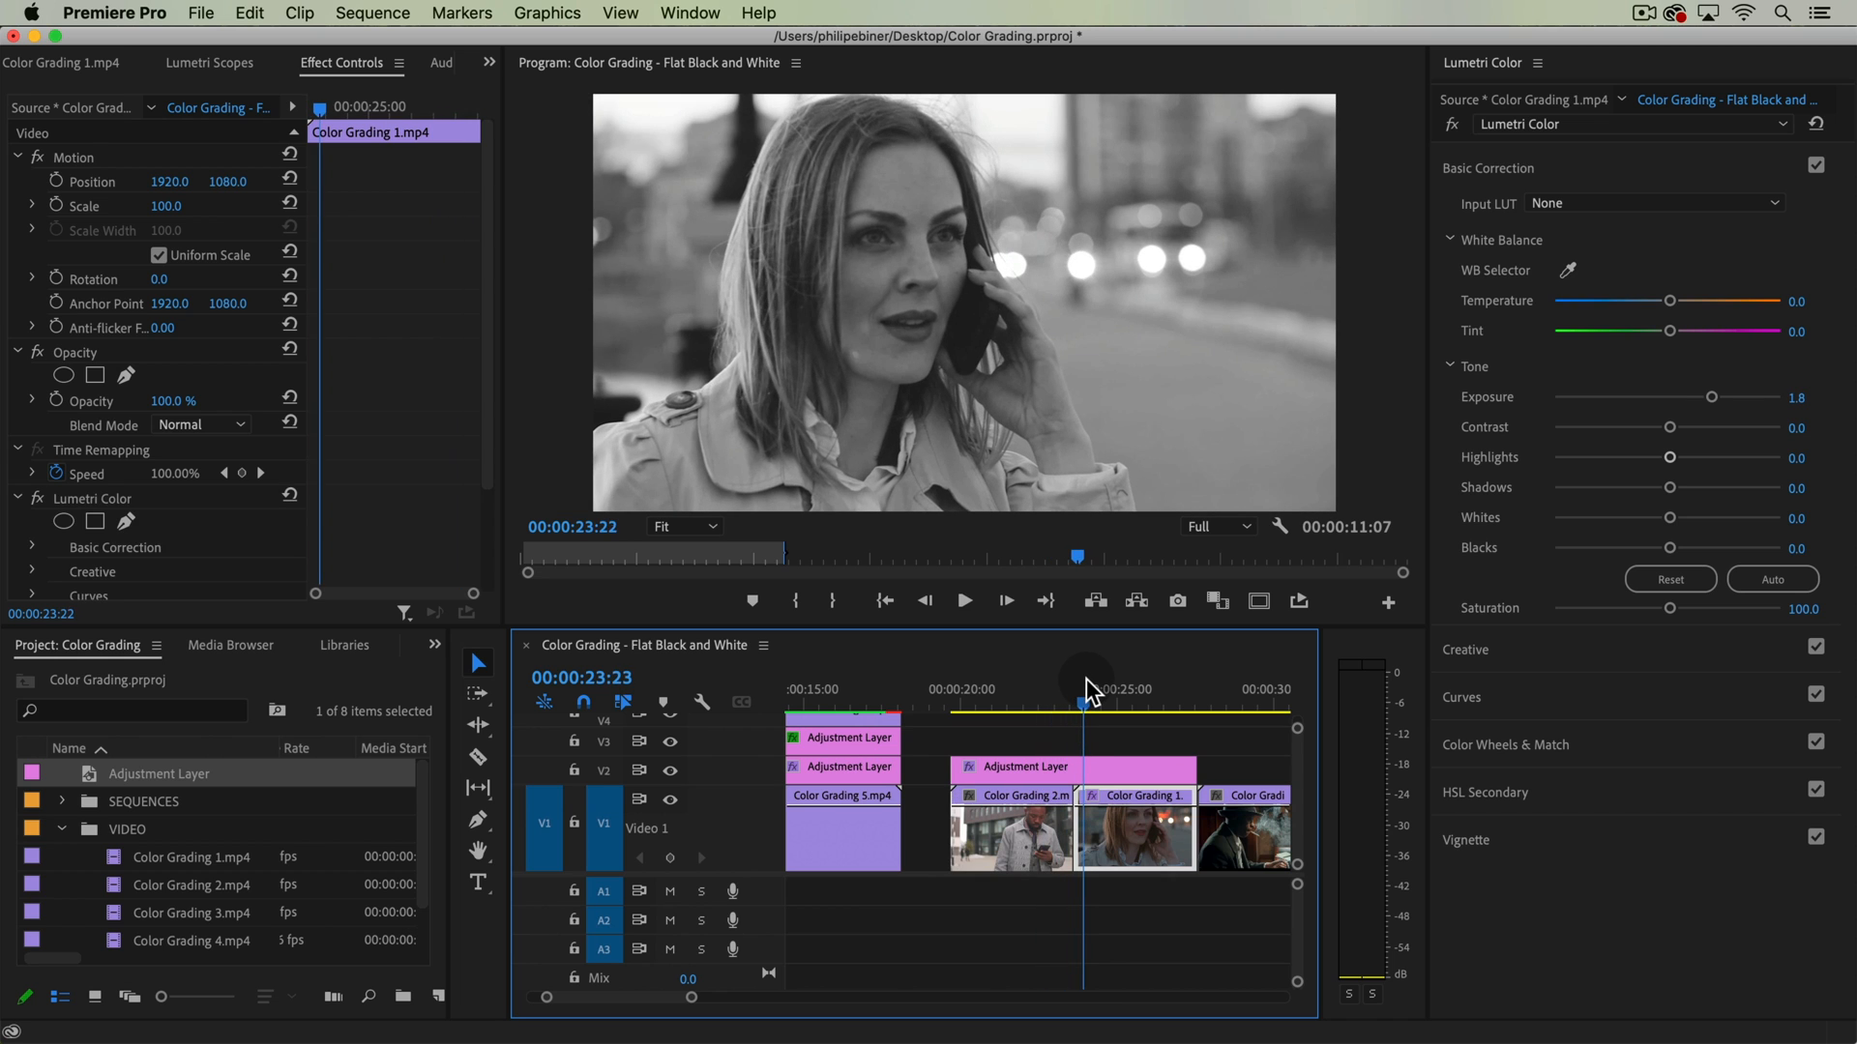
# - Try extending the adjustment layer over the copied Color Grading 5 clip, and trim it back to the second clip's end
pyautogui.click(1140, 727)
pyautogui.click(1178, 696)
pyautogui.press('-')
pyautogui.press('=')
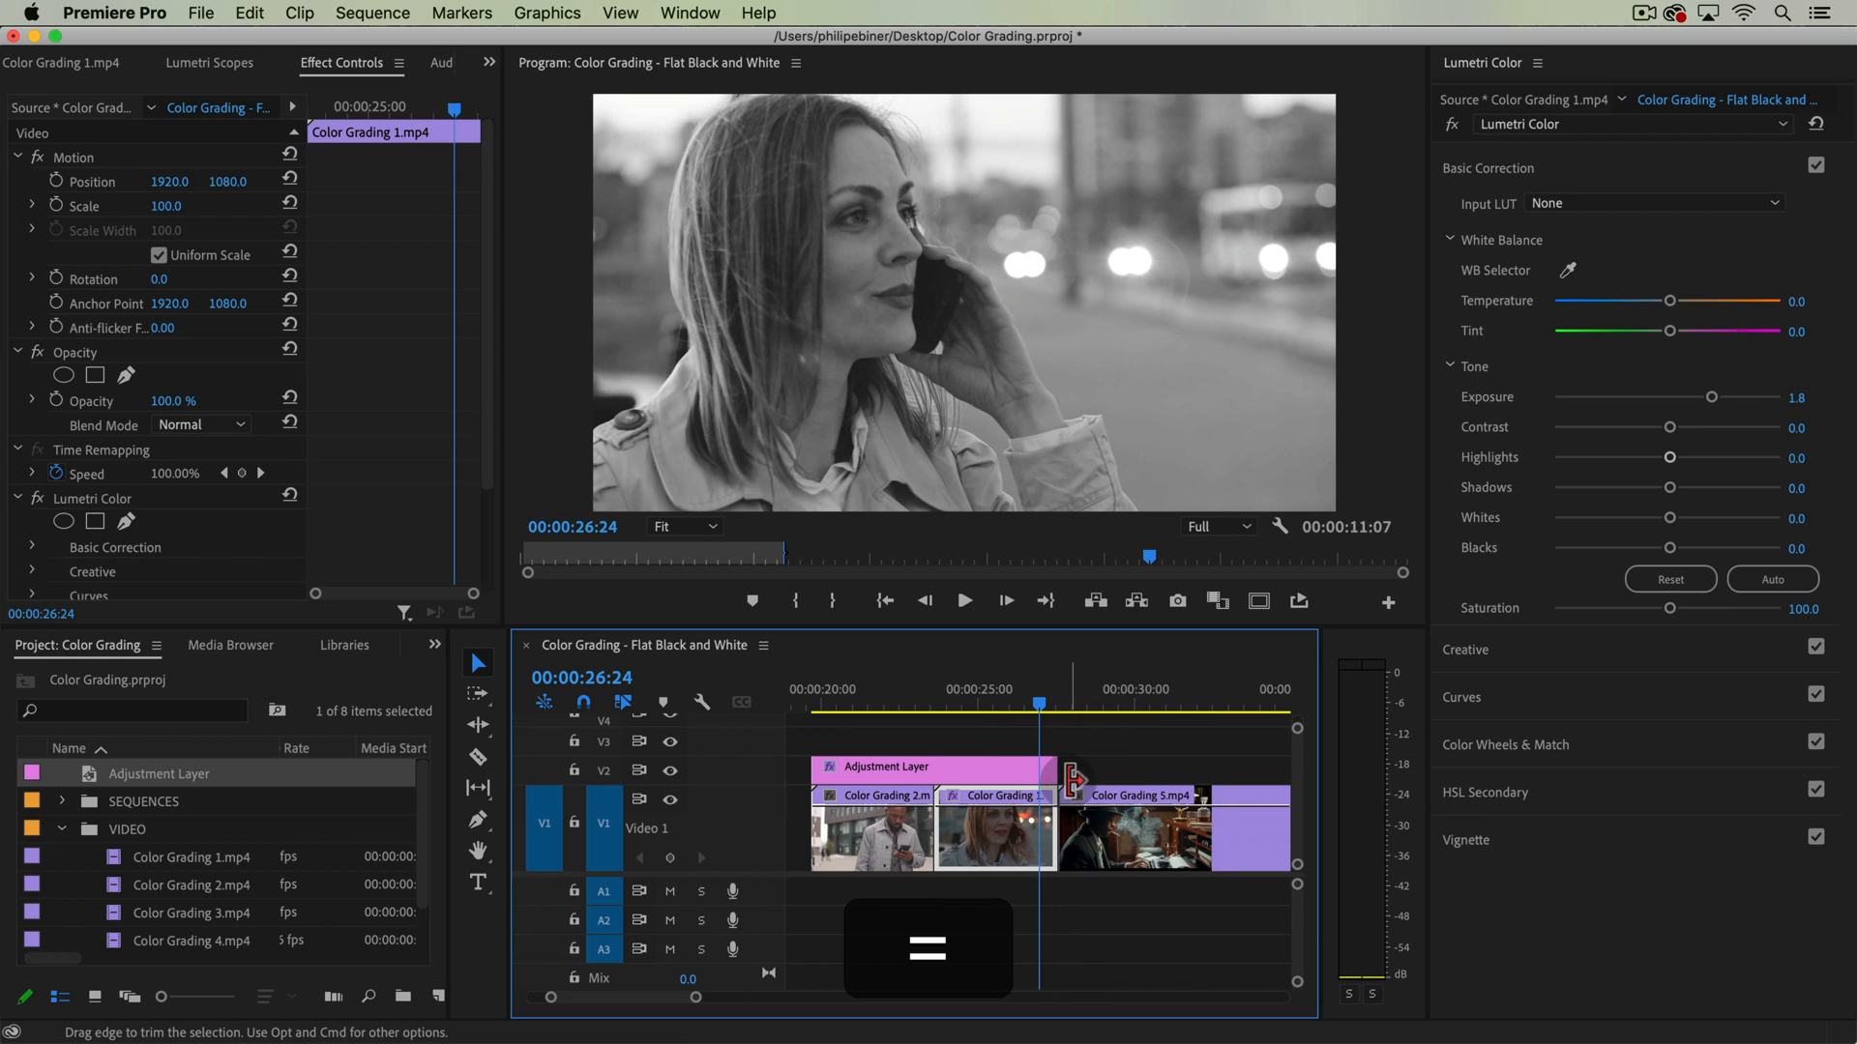
pyautogui.moveTo(1057, 766); pyautogui.dragTo(1231, 766)
pyautogui.click(1108, 704)
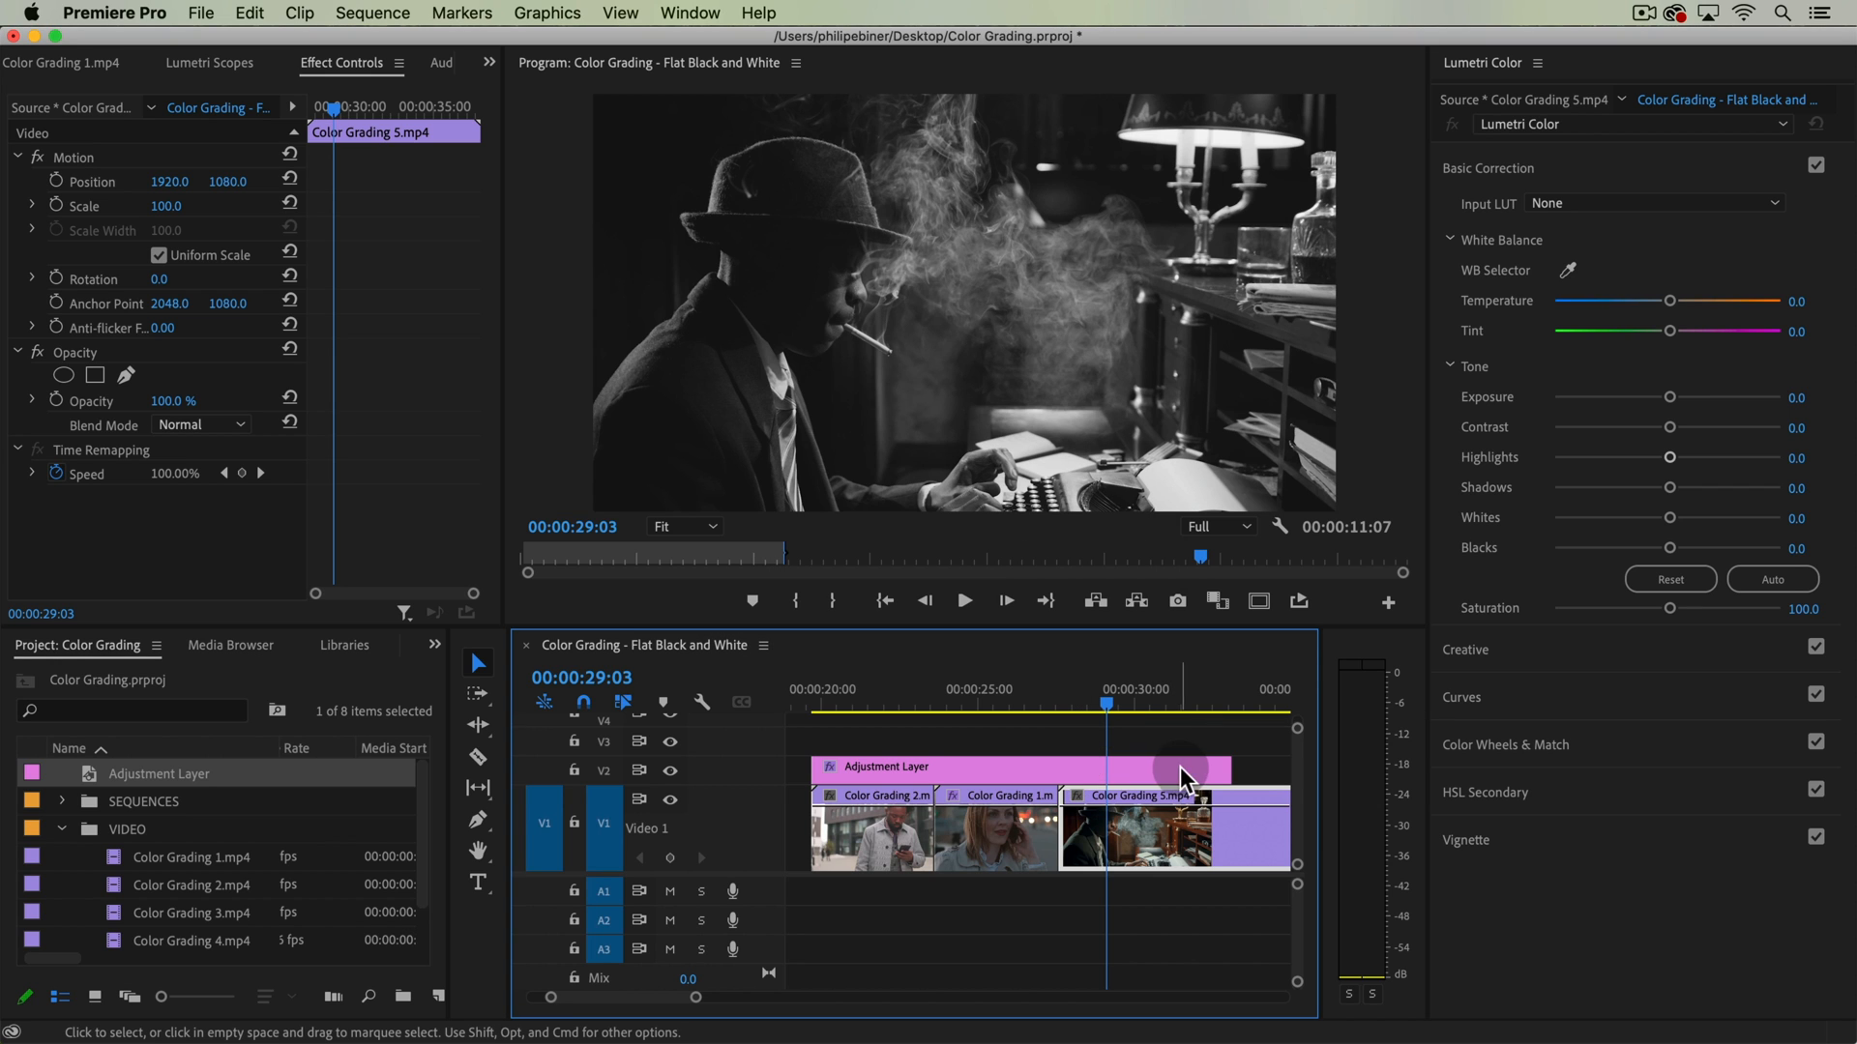
pyautogui.moveTo(1232, 767); pyautogui.dragTo(1058, 767)
# - Add a separate adjustment layer on V2 above the copied Color Grading 5 clip and extend its end slightly
pyautogui.moveTo(157, 793); pyautogui.dragTo(1063, 769)
pyautogui.moveTo(1234, 764); pyautogui.dragTo(1250, 770)
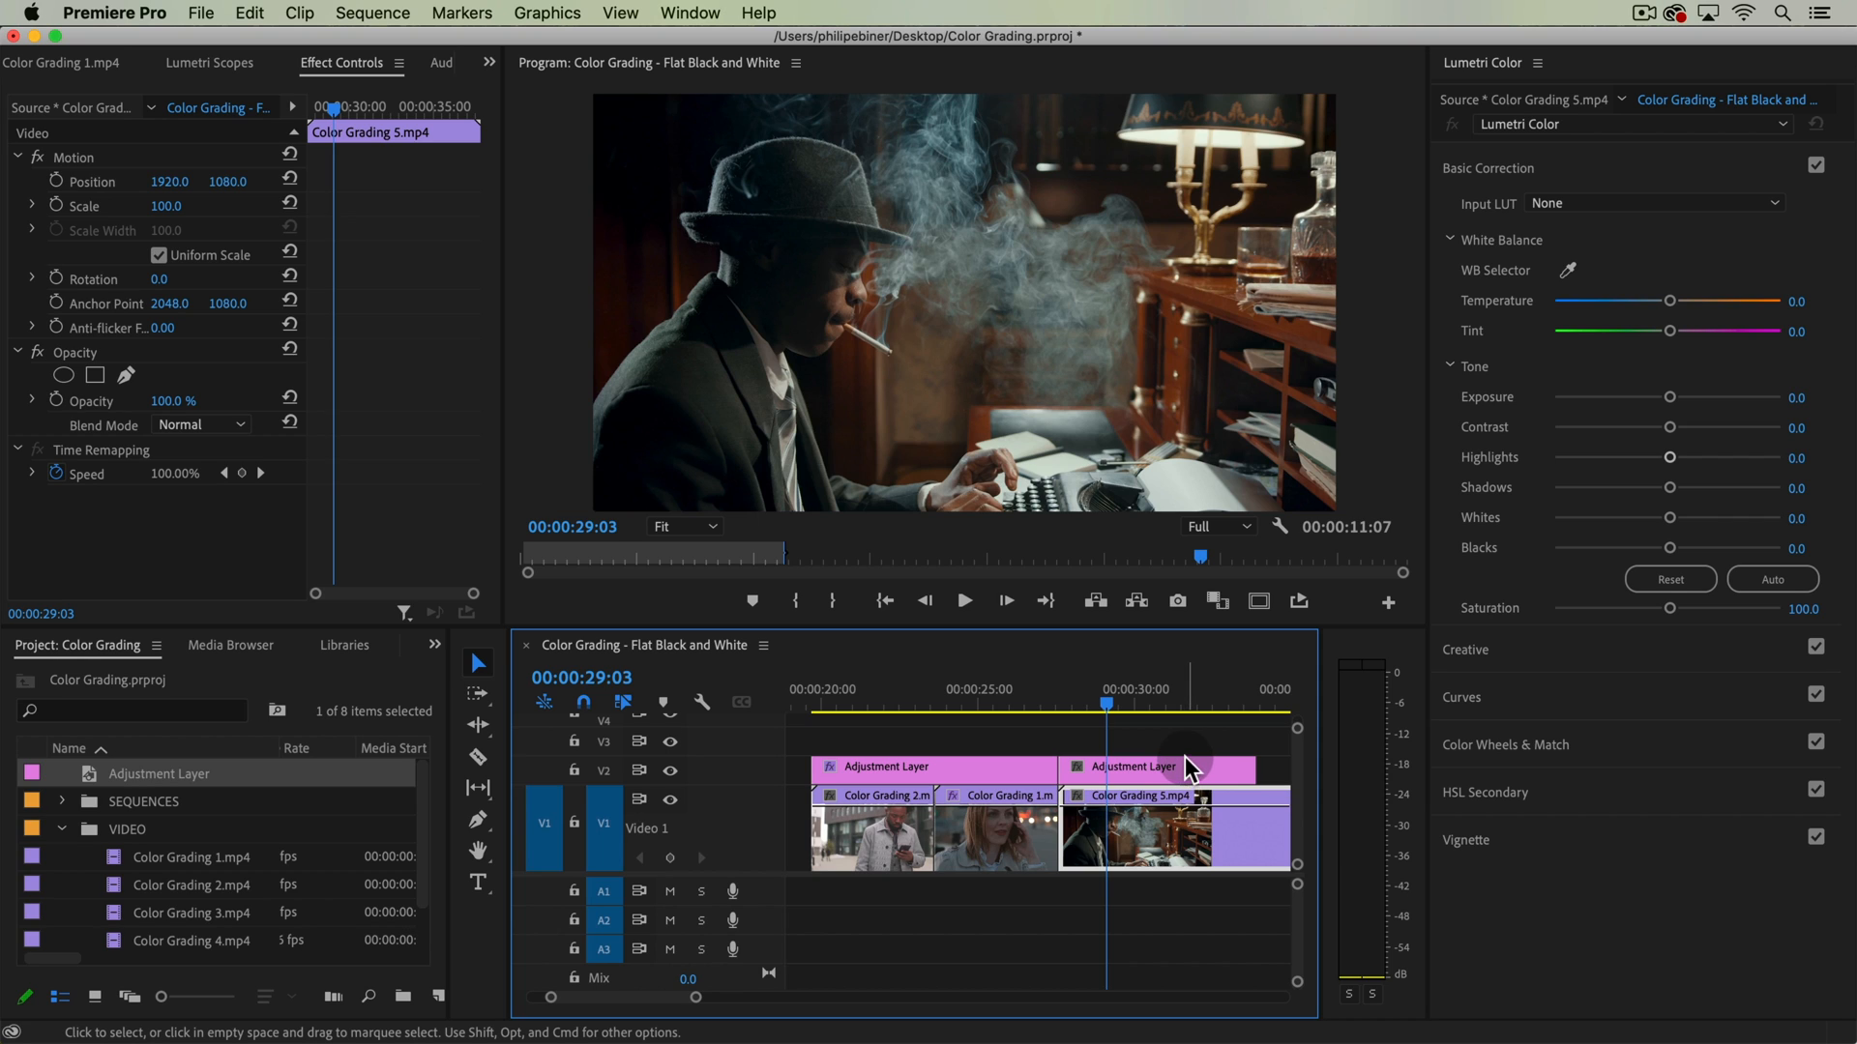
pyautogui.click(1122, 769)
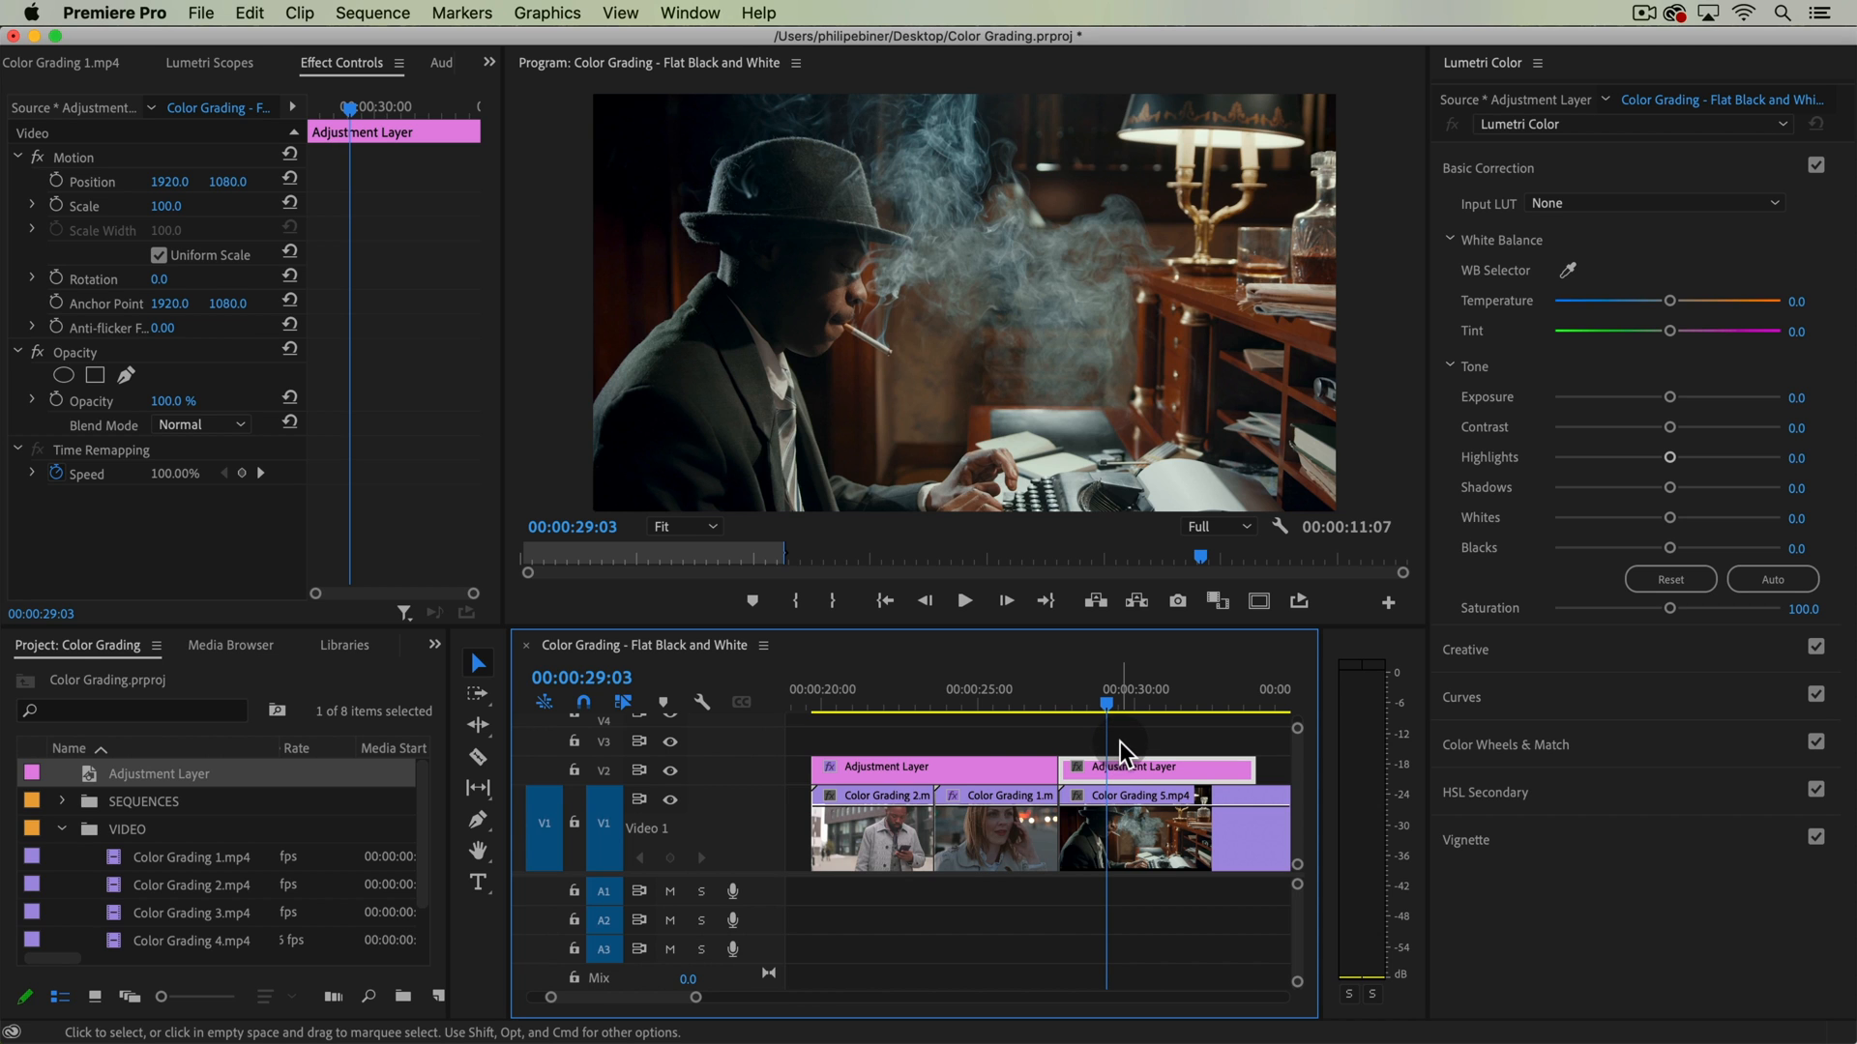
# - Park the playhead on the Color Grading 5 clip at 00:00:29:12 and enlarge the program monitor and video track area
pyautogui.moveTo(926, 700); pyautogui.dragTo(983, 693)
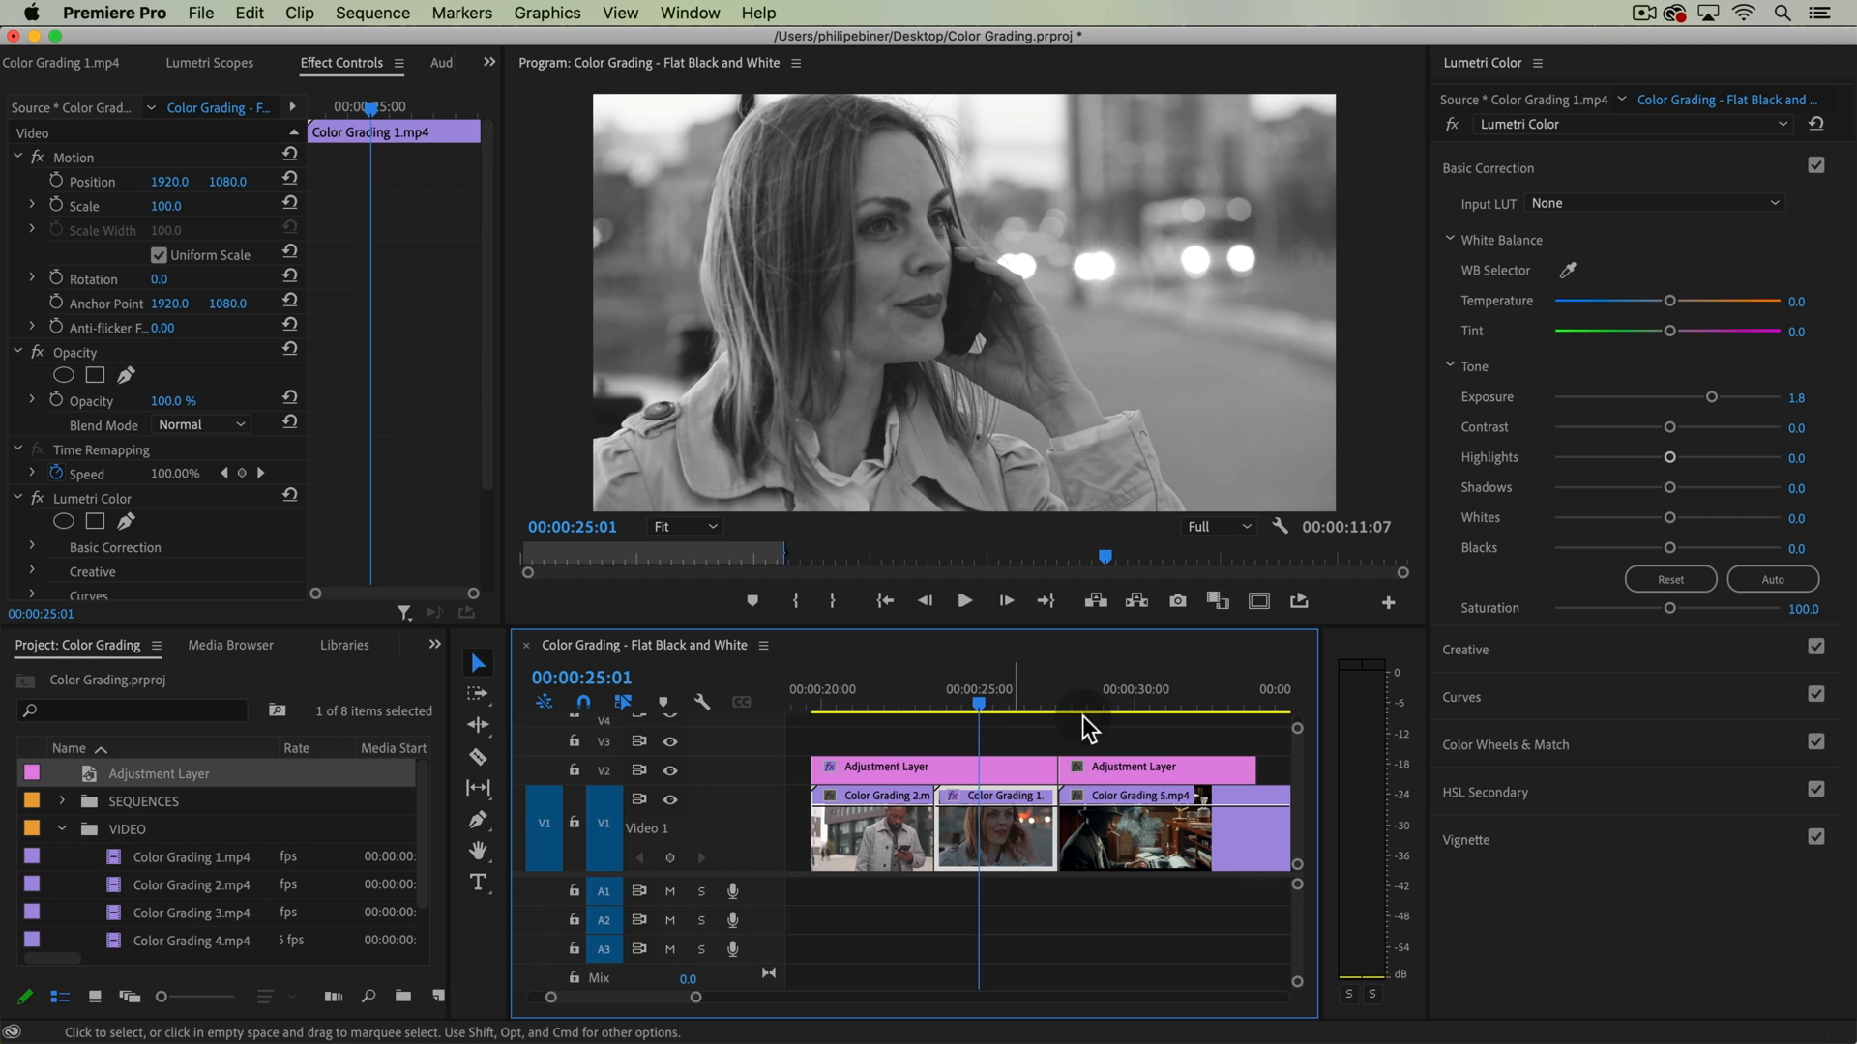
pyautogui.click(1121, 694)
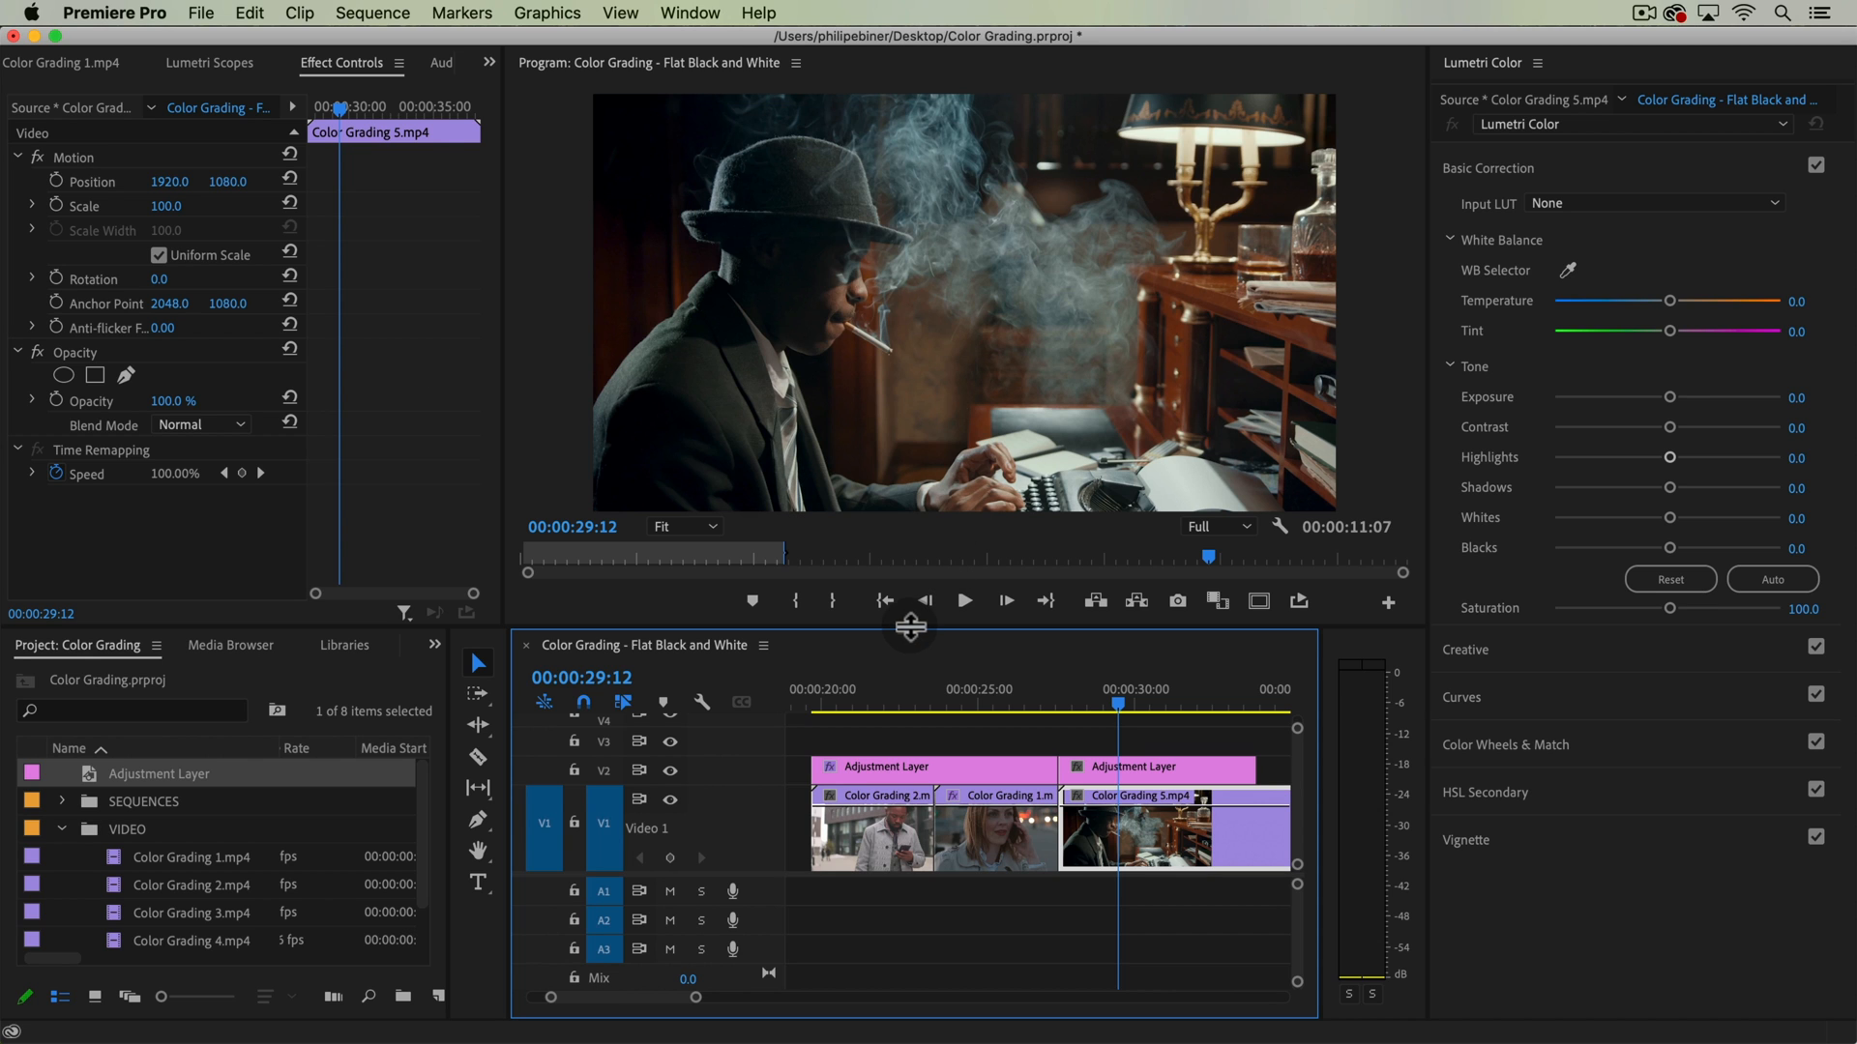
pyautogui.moveTo(910, 627); pyautogui.dragTo(910, 696)
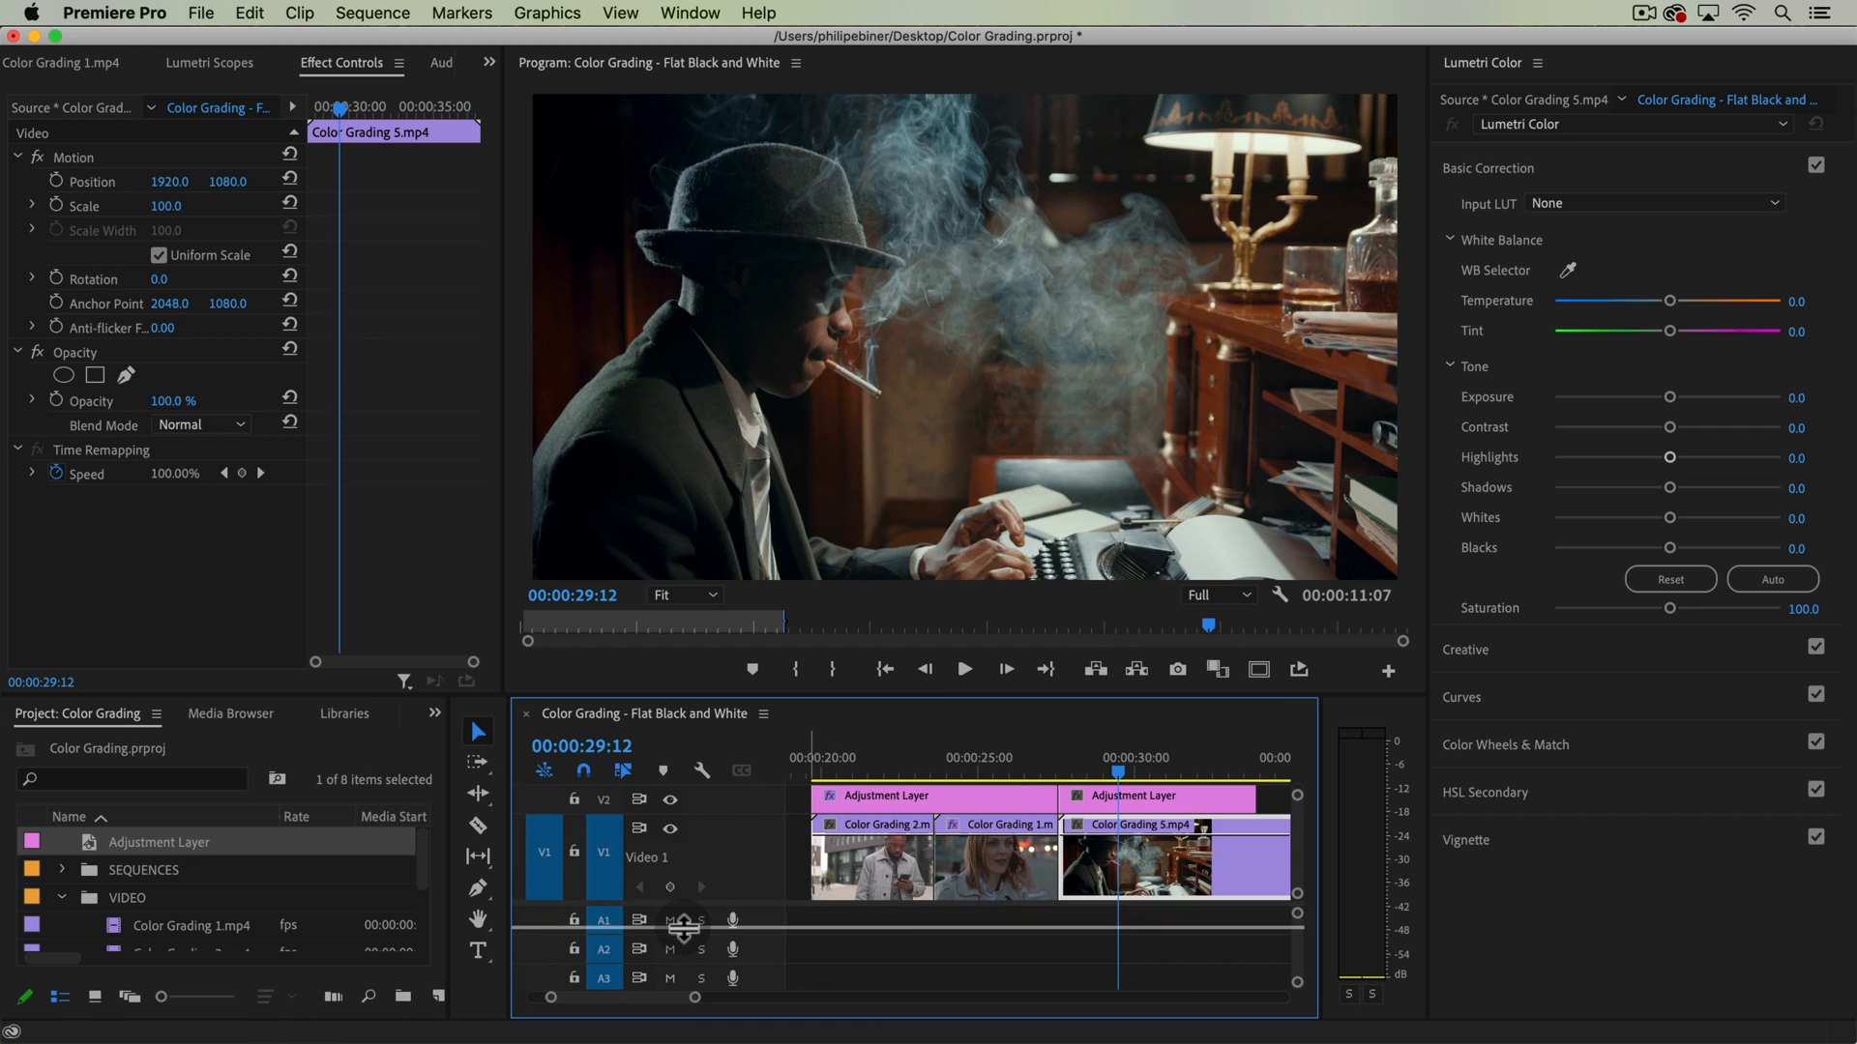
pyautogui.moveTo(683, 928); pyautogui.dragTo(683, 952)
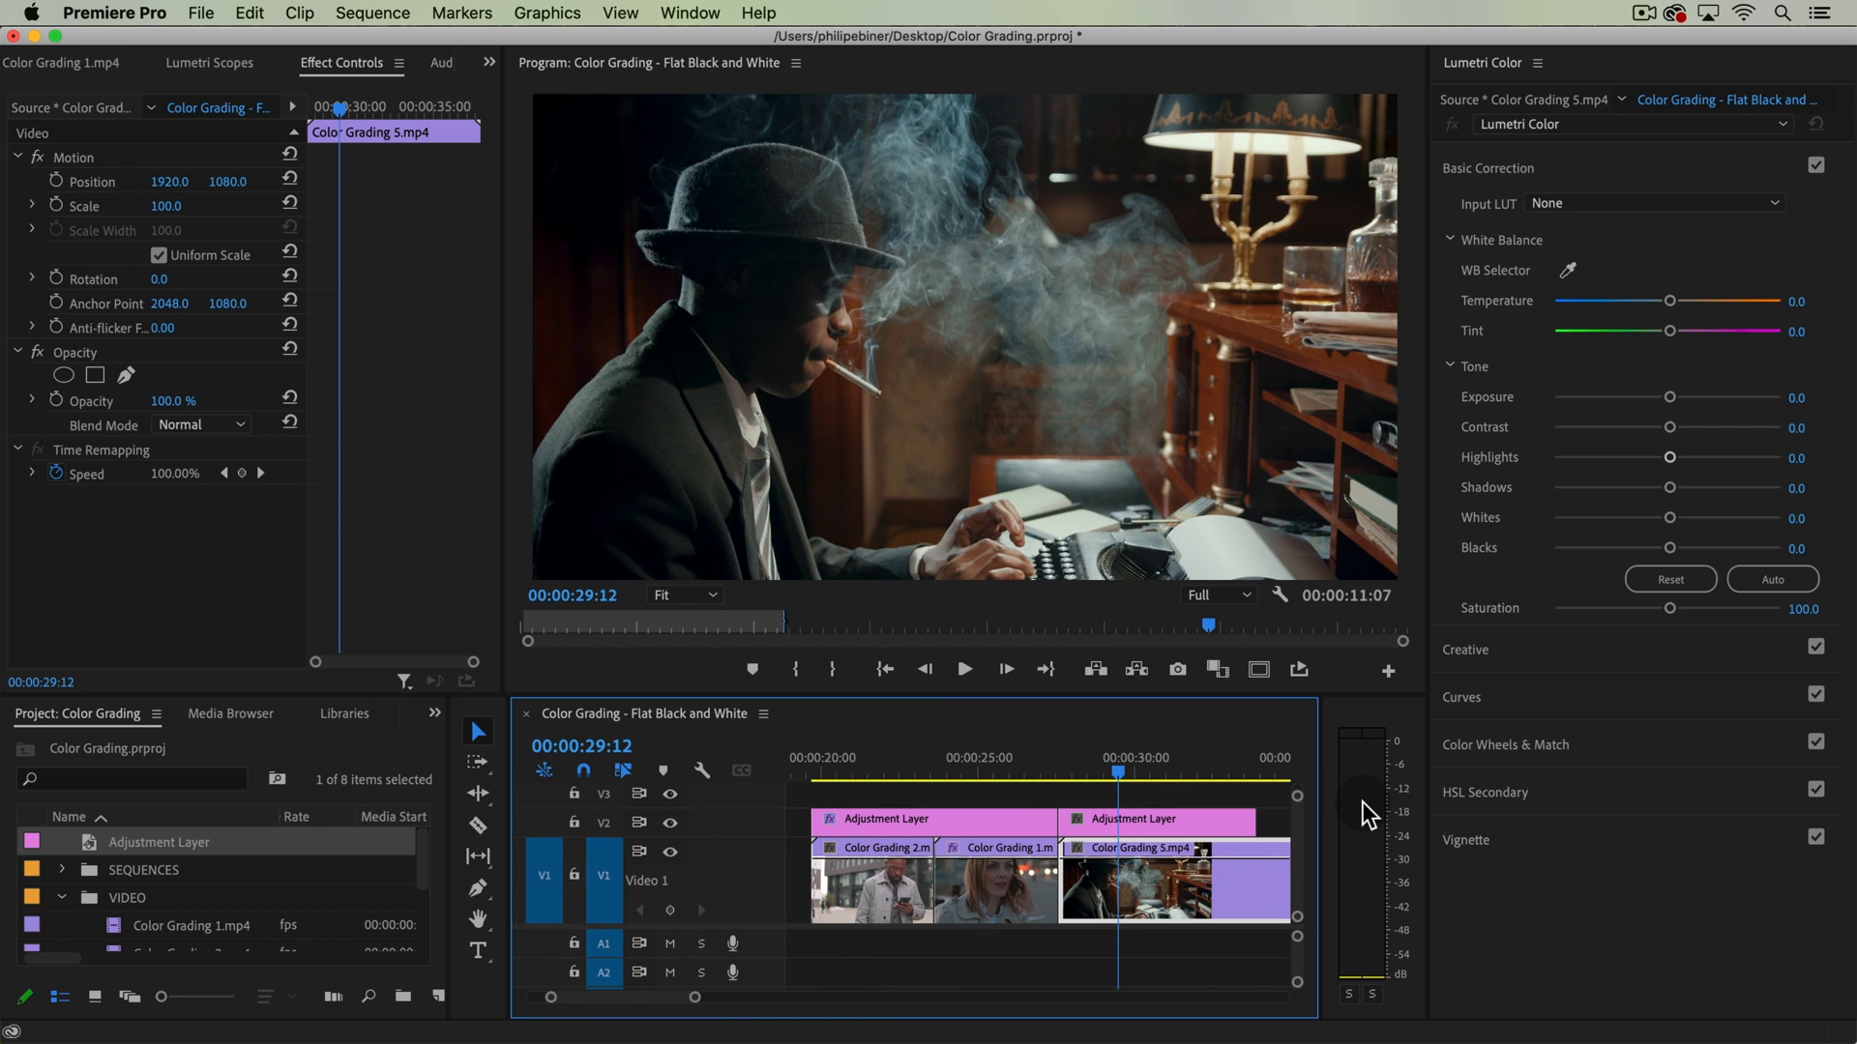
# - On the adjustment layer above Color Grading 5, set saturation to 0, contrast 40.8, highlights 35.7, shadows 13.3 and blacks -25.5
pyautogui.moveTo(1146, 764)
pyautogui.mouseDown()
pyautogui.moveTo(1160, 760)
pyautogui.moveTo(1124, 773)
pyautogui.mouseUp()
pyautogui.click(1127, 820)
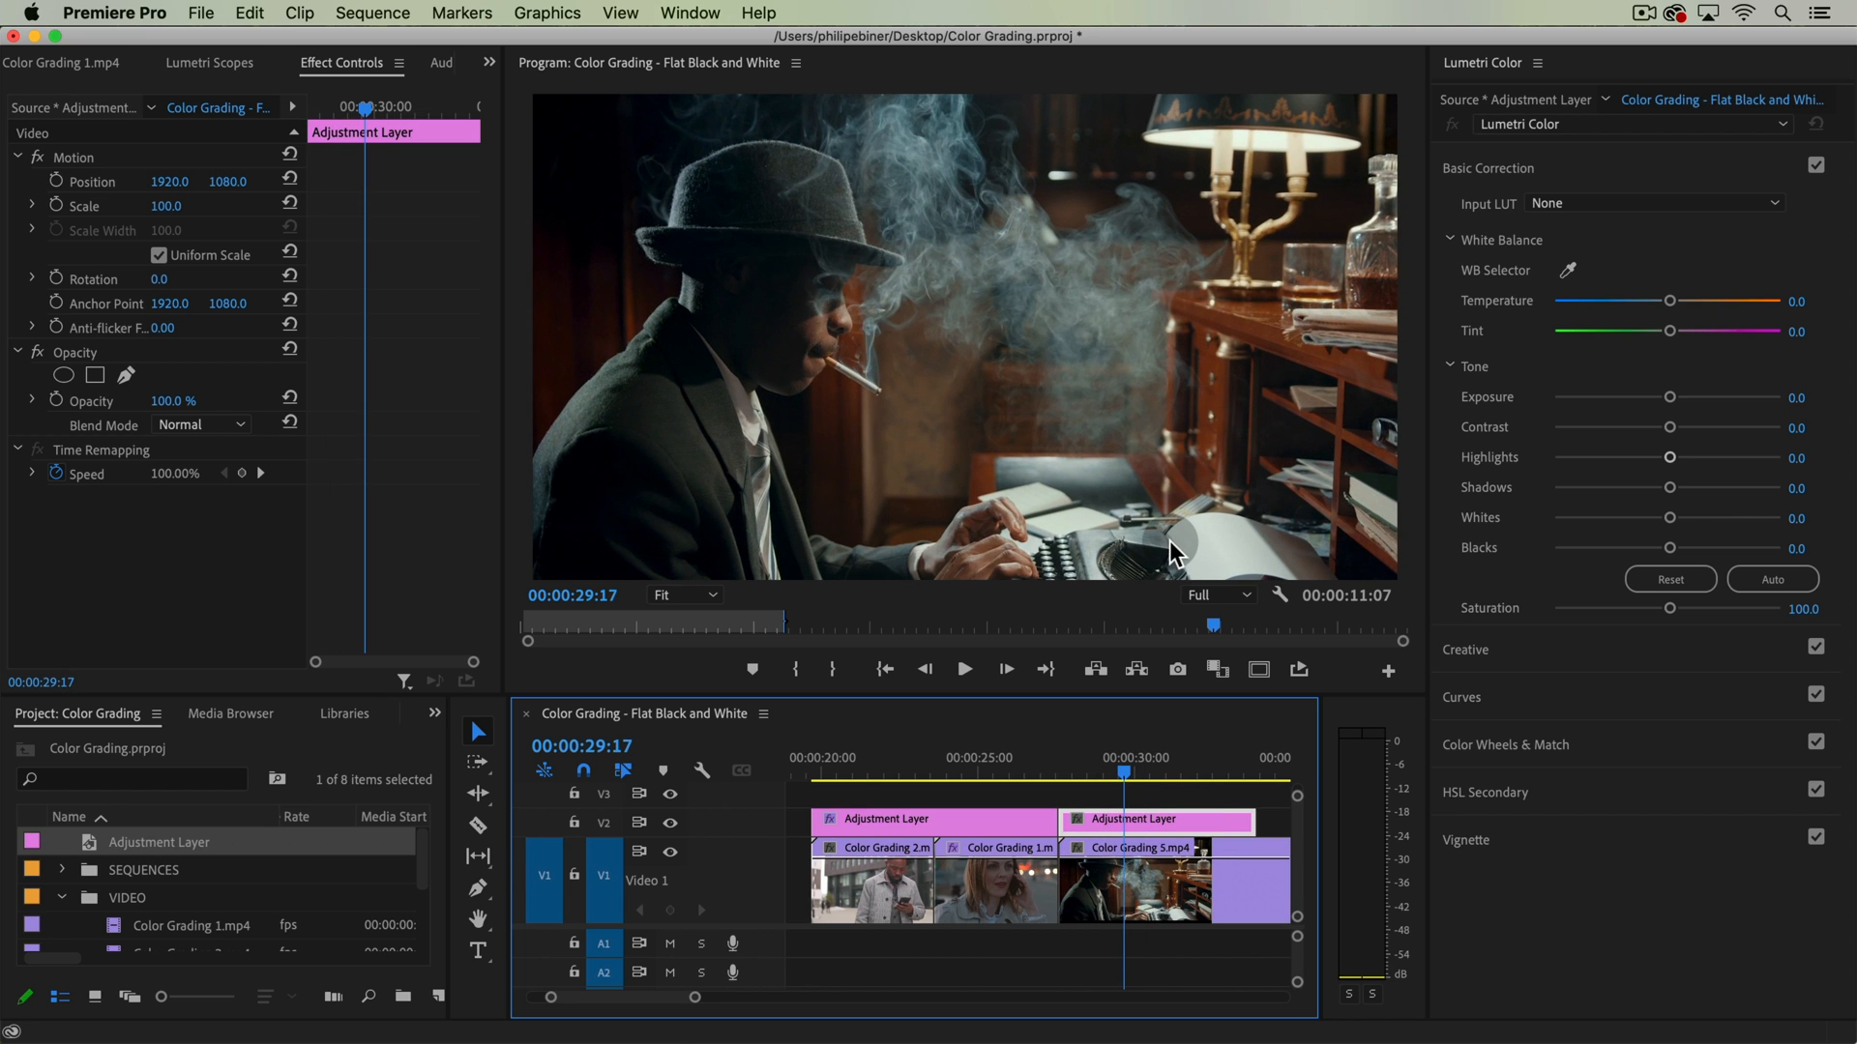
pyautogui.moveTo(1668, 610); pyautogui.dragTo(1488, 613)
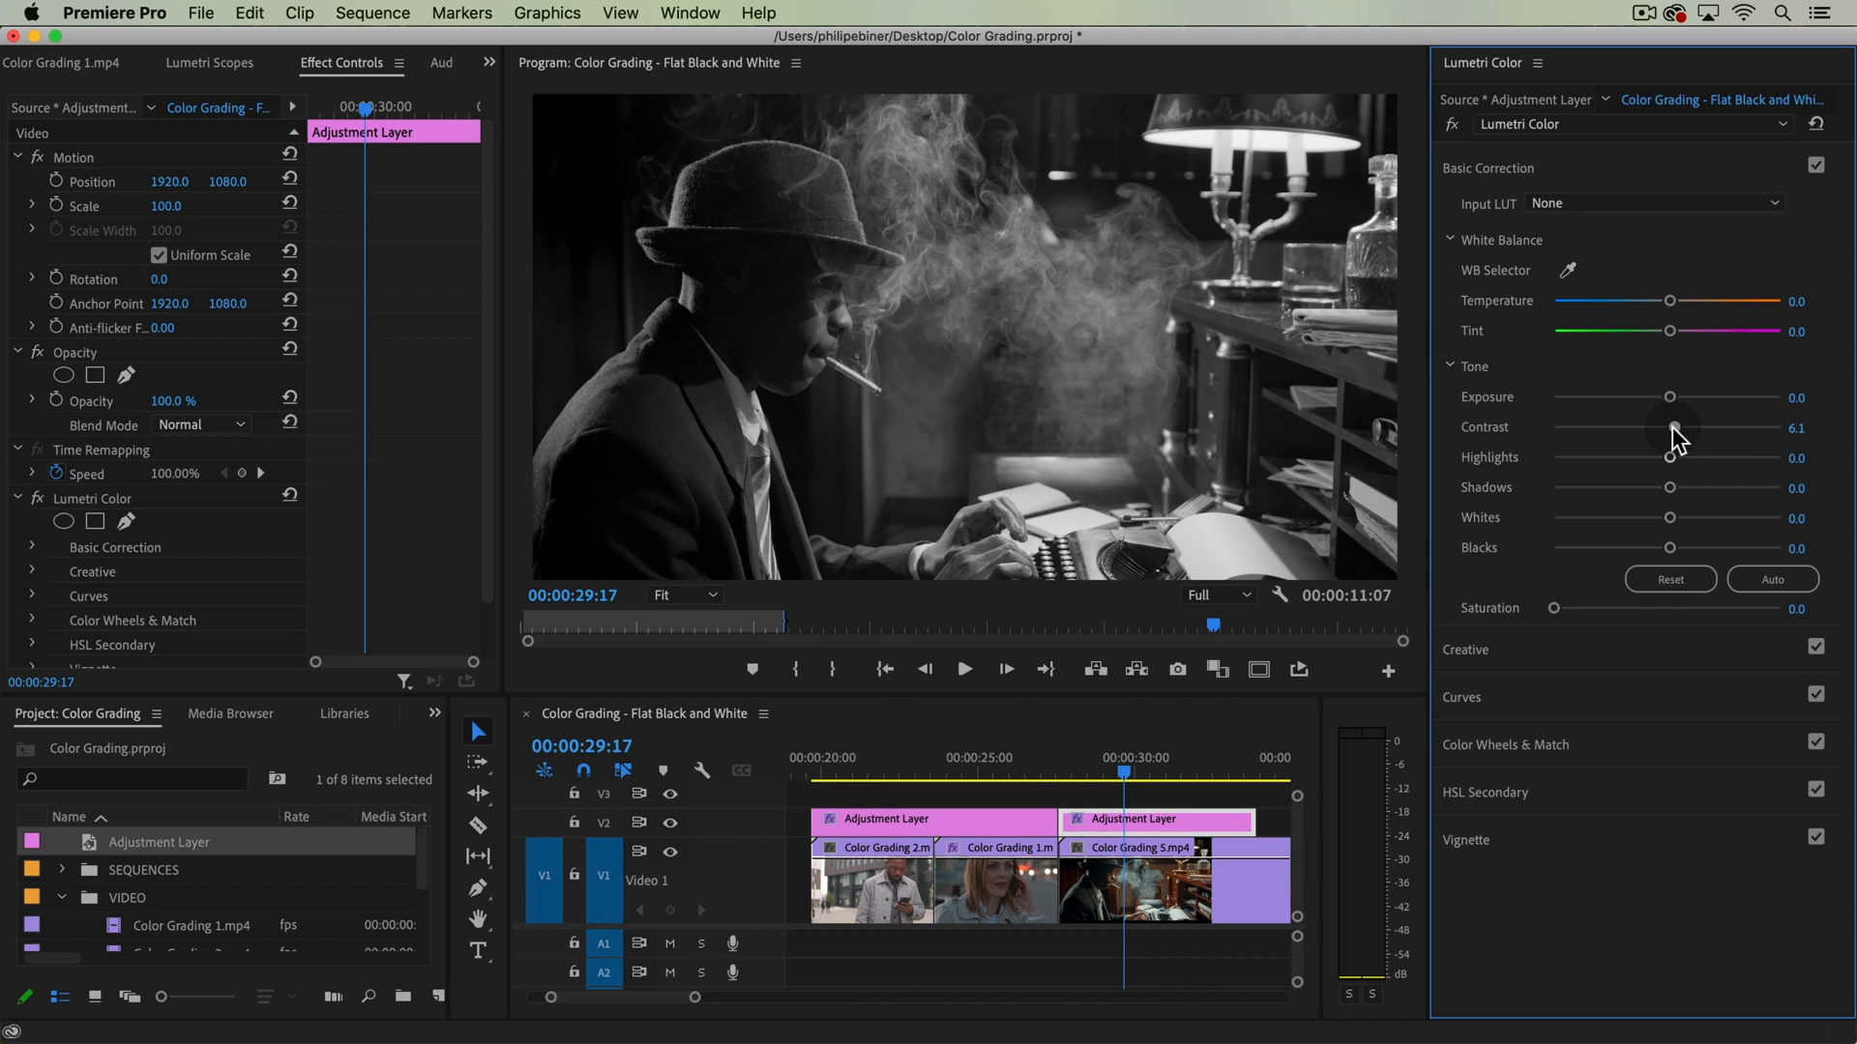
pyautogui.moveTo(1674, 429)
pyautogui.mouseDown()
pyautogui.moveTo(1726, 427)
pyautogui.moveTo(1710, 438)
pyautogui.mouseUp()
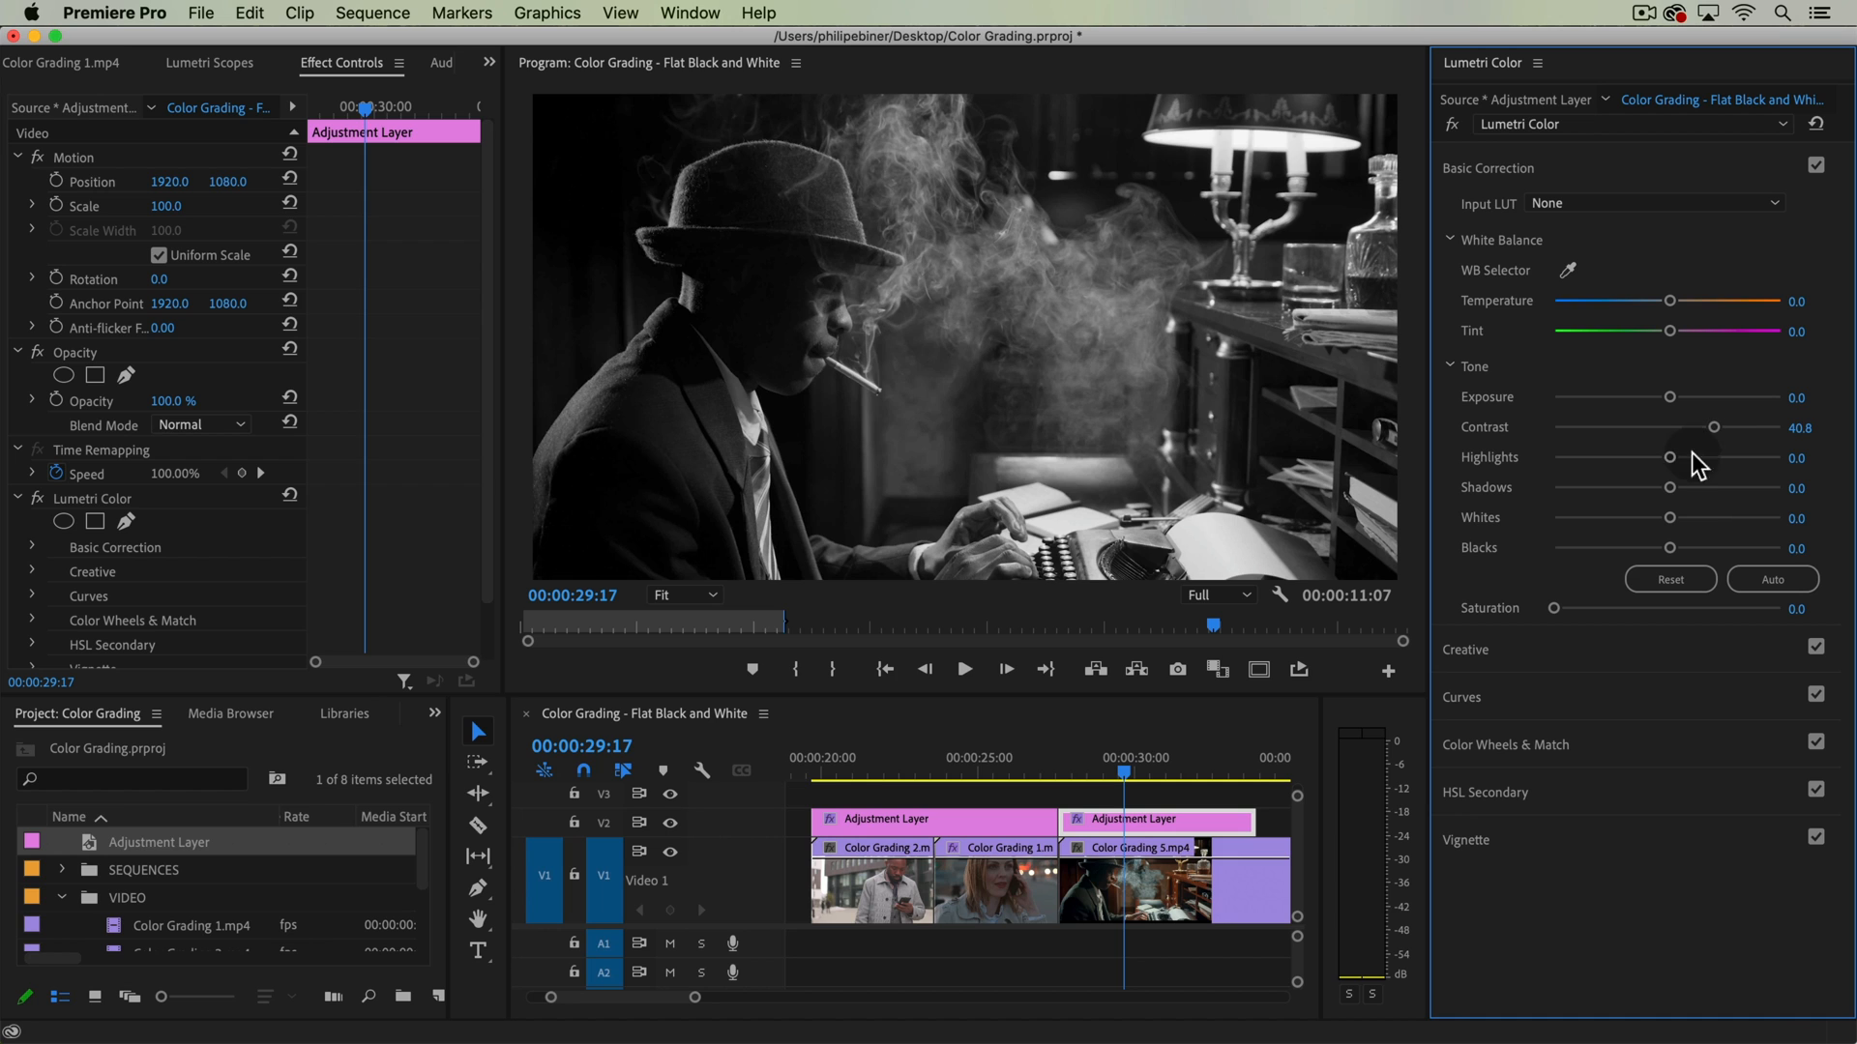
pyautogui.moveTo(1670, 550); pyautogui.dragTo(1683, 489)
# - Shape the layer's RGB curve into a gentle S with lowered shadows and raised highlights, and compare the image with and without it
pyautogui.click(1512, 697)
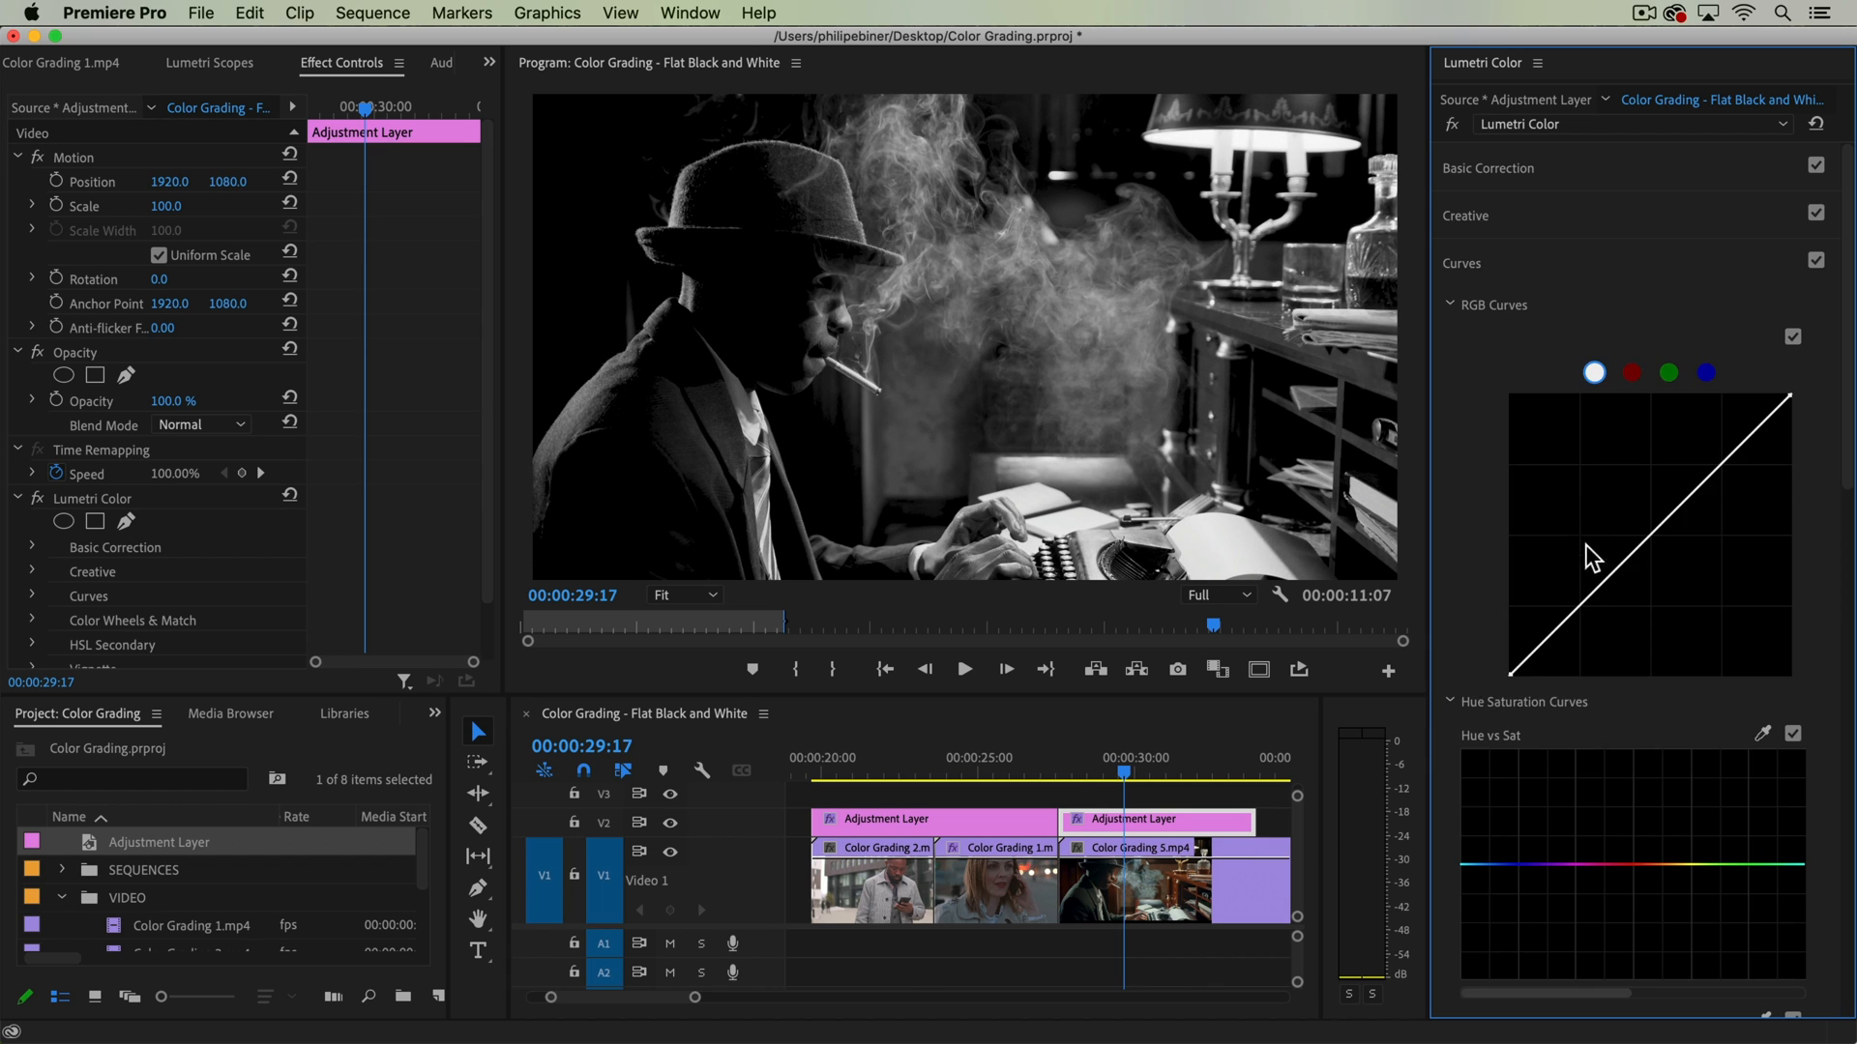
pyautogui.moveTo(1586, 604); pyautogui.dragTo(1593, 612)
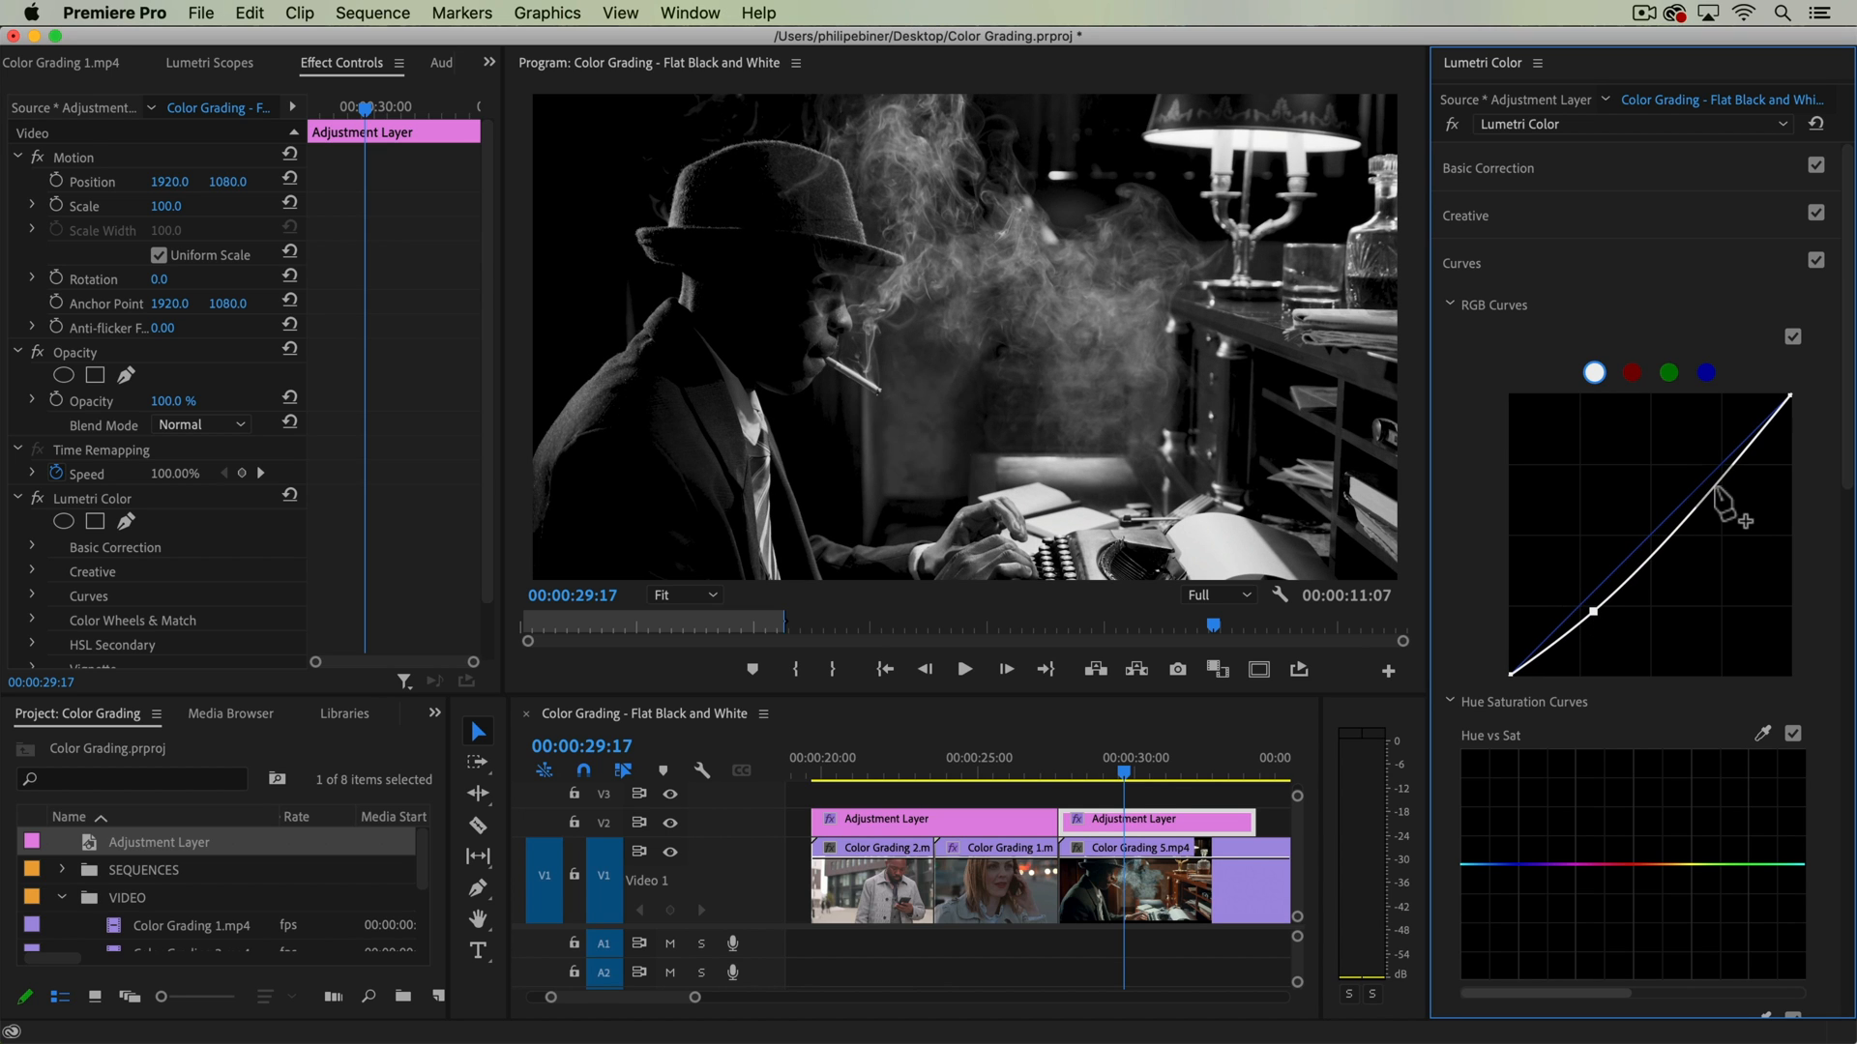
pyautogui.moveTo(1725, 470); pyautogui.dragTo(1715, 454)
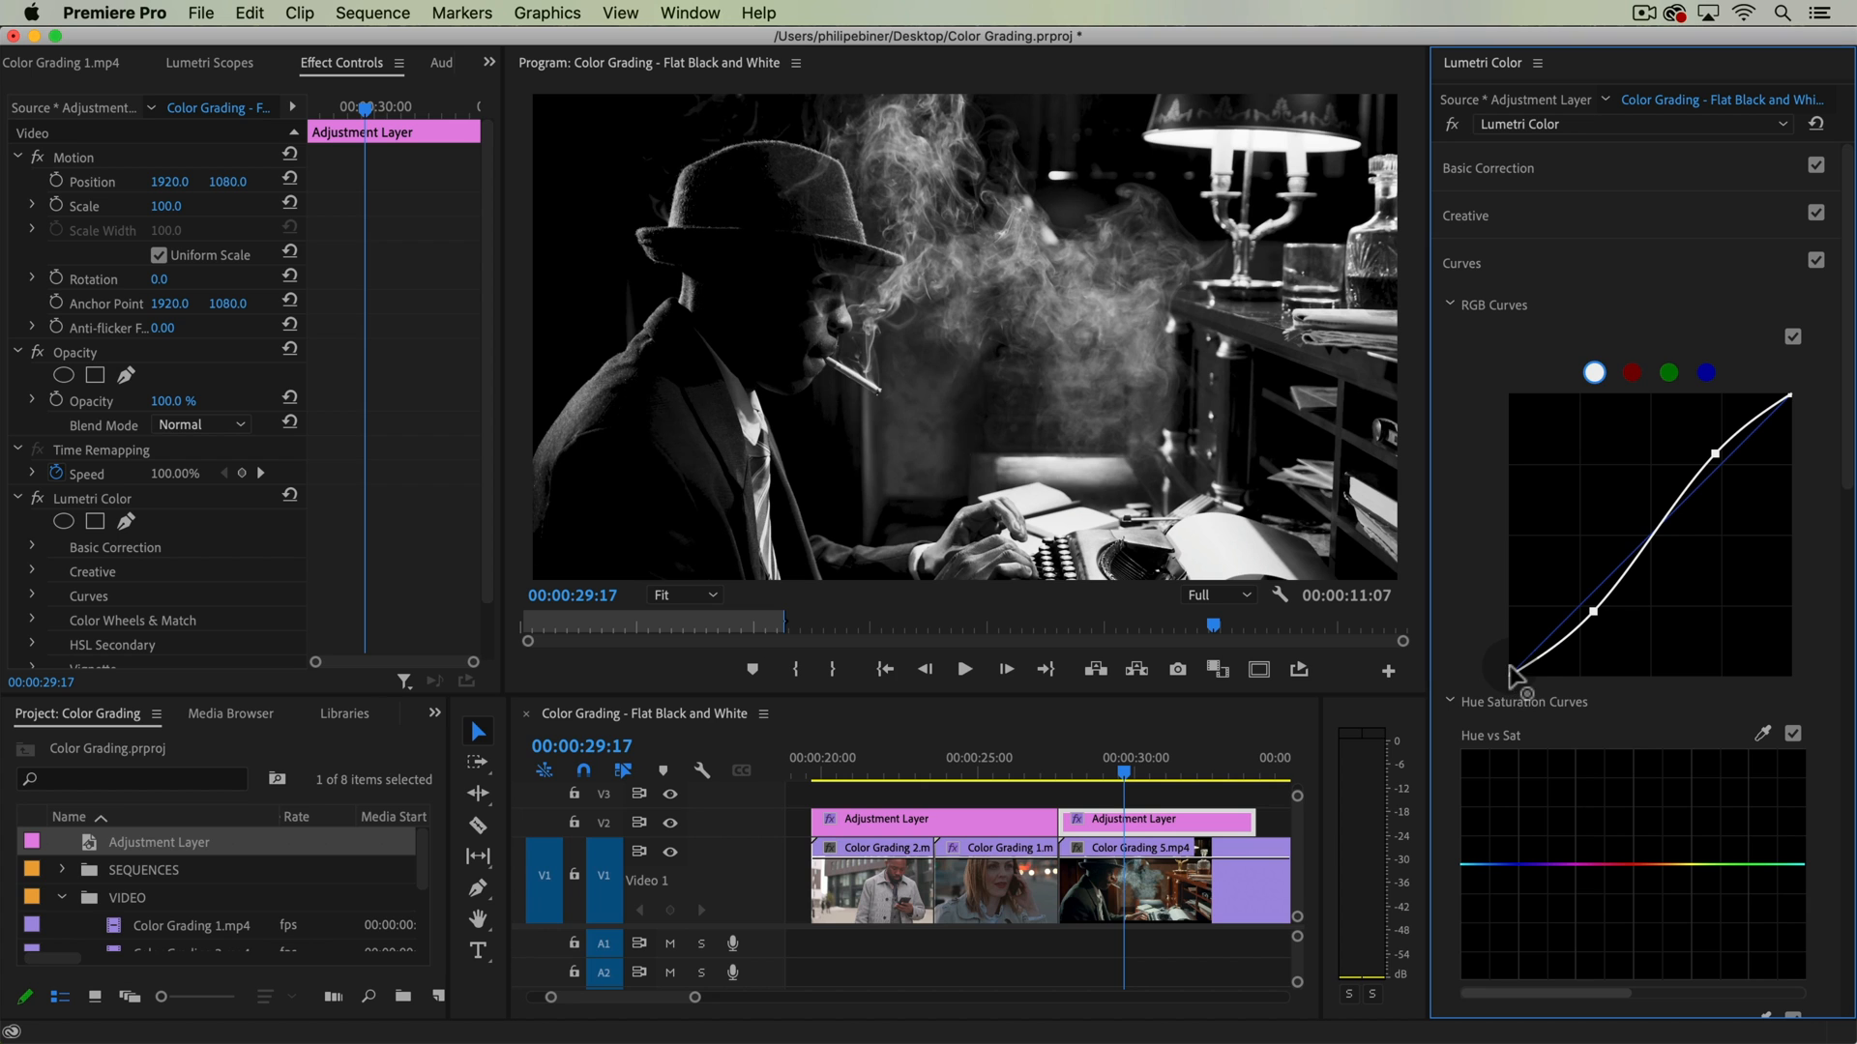
pyautogui.moveTo(1516, 683)
pyautogui.mouseDown()
pyautogui.moveTo(1558, 705)
pyautogui.moveTo(1504, 710)
pyautogui.mouseUp()
pyautogui.click(1793, 336)
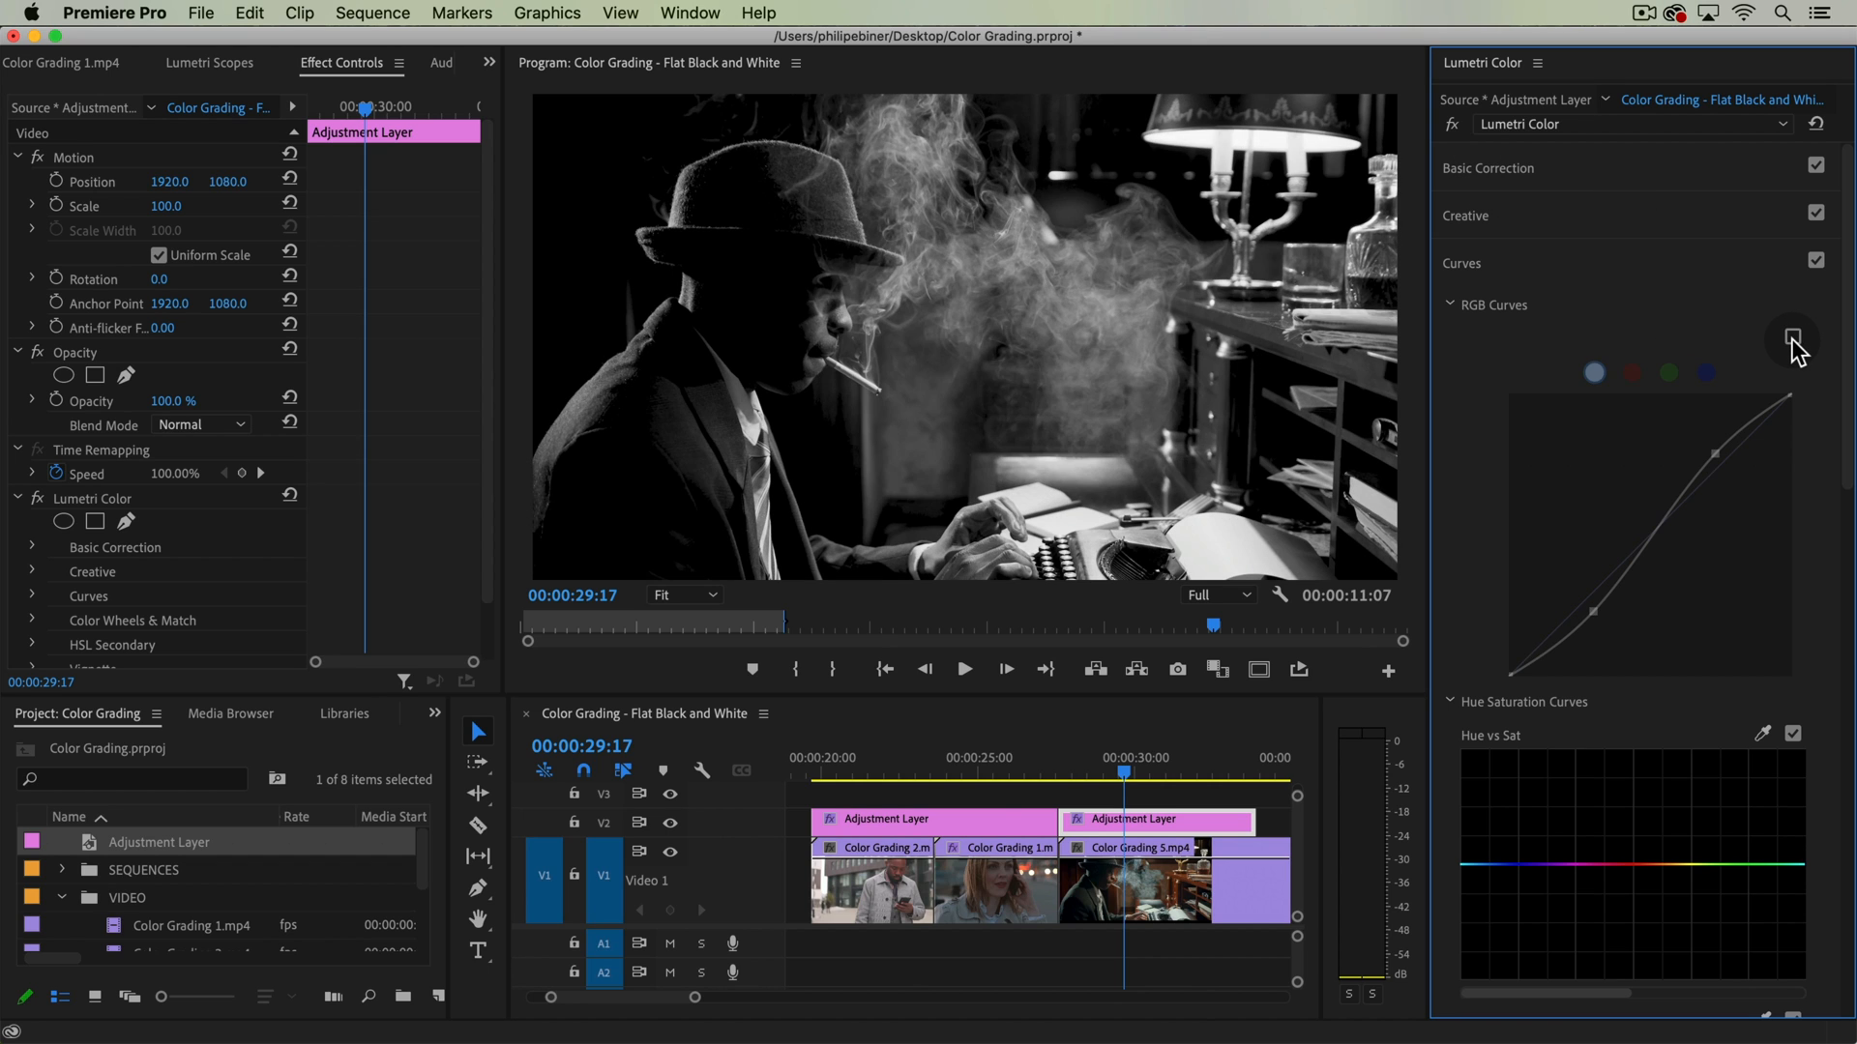
pyautogui.click(1793, 336)
pyautogui.click(1568, 254)
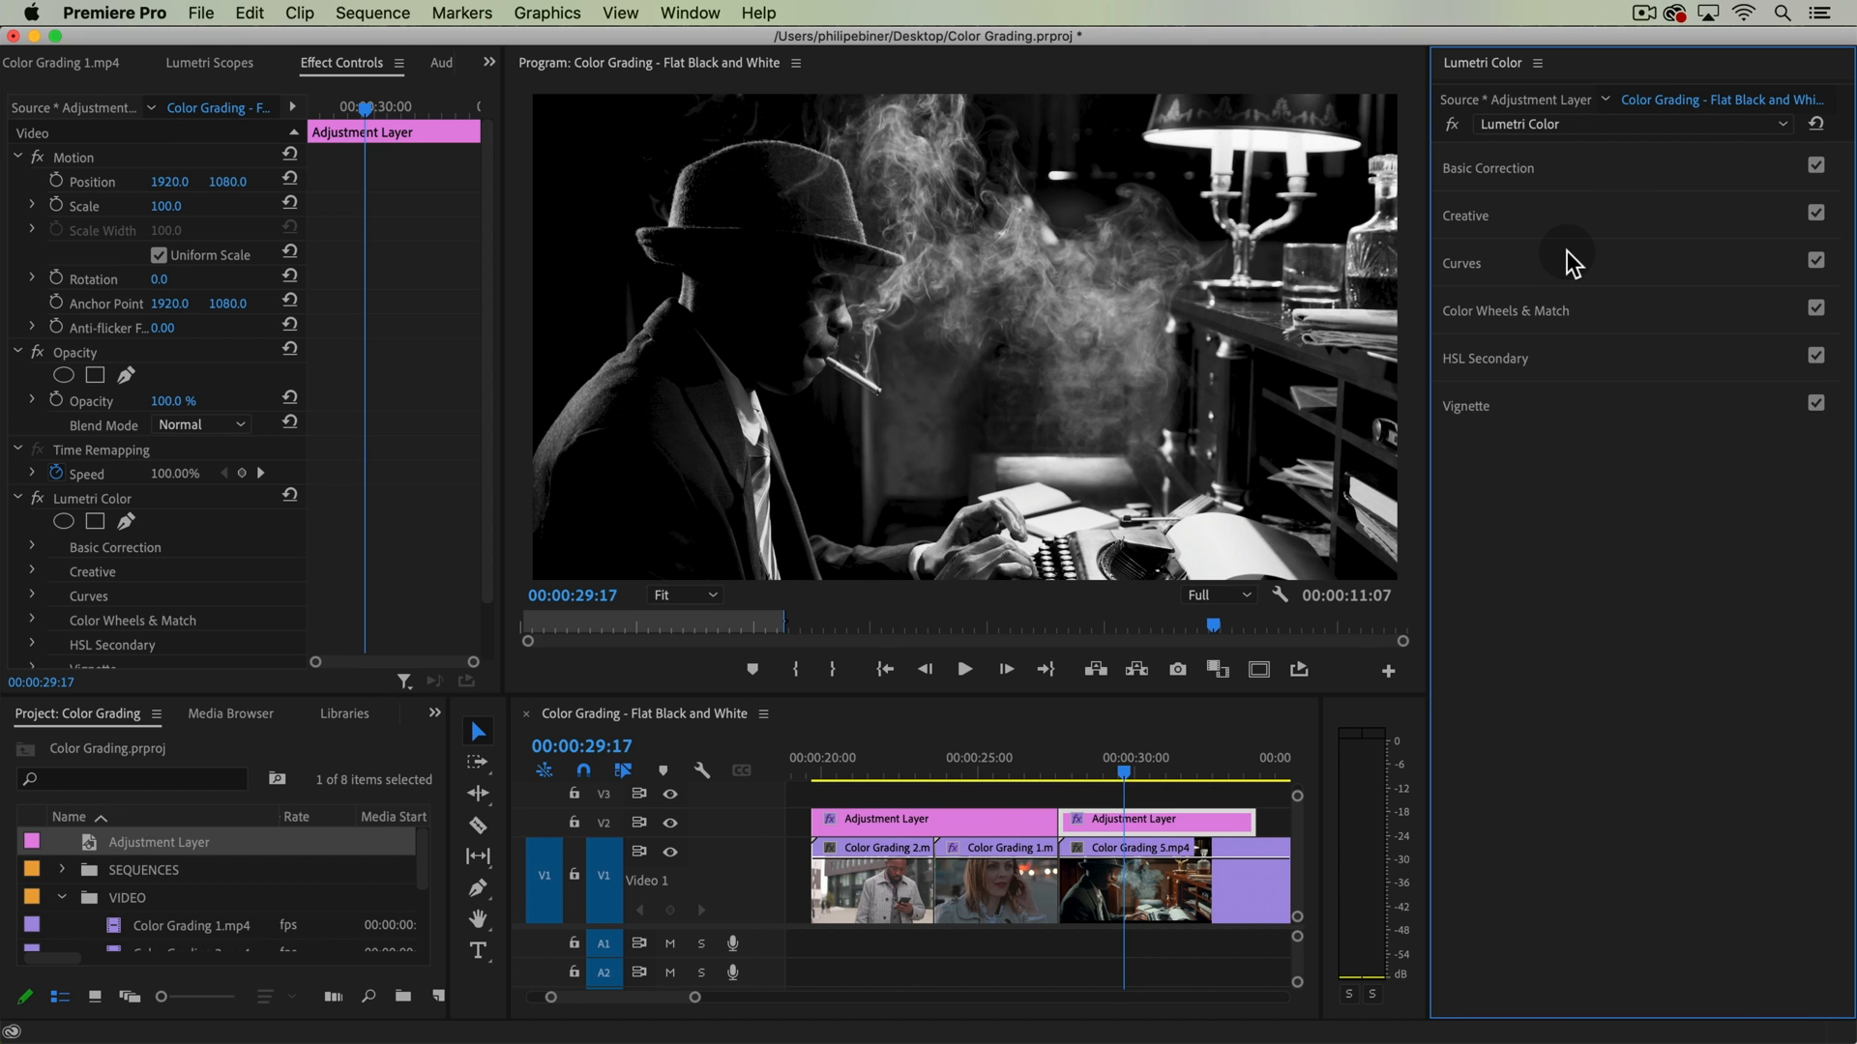
# - Review the layer's Basic Correction settings and play back the graded Color Grading 5 shot
pyautogui.click(1584, 176)
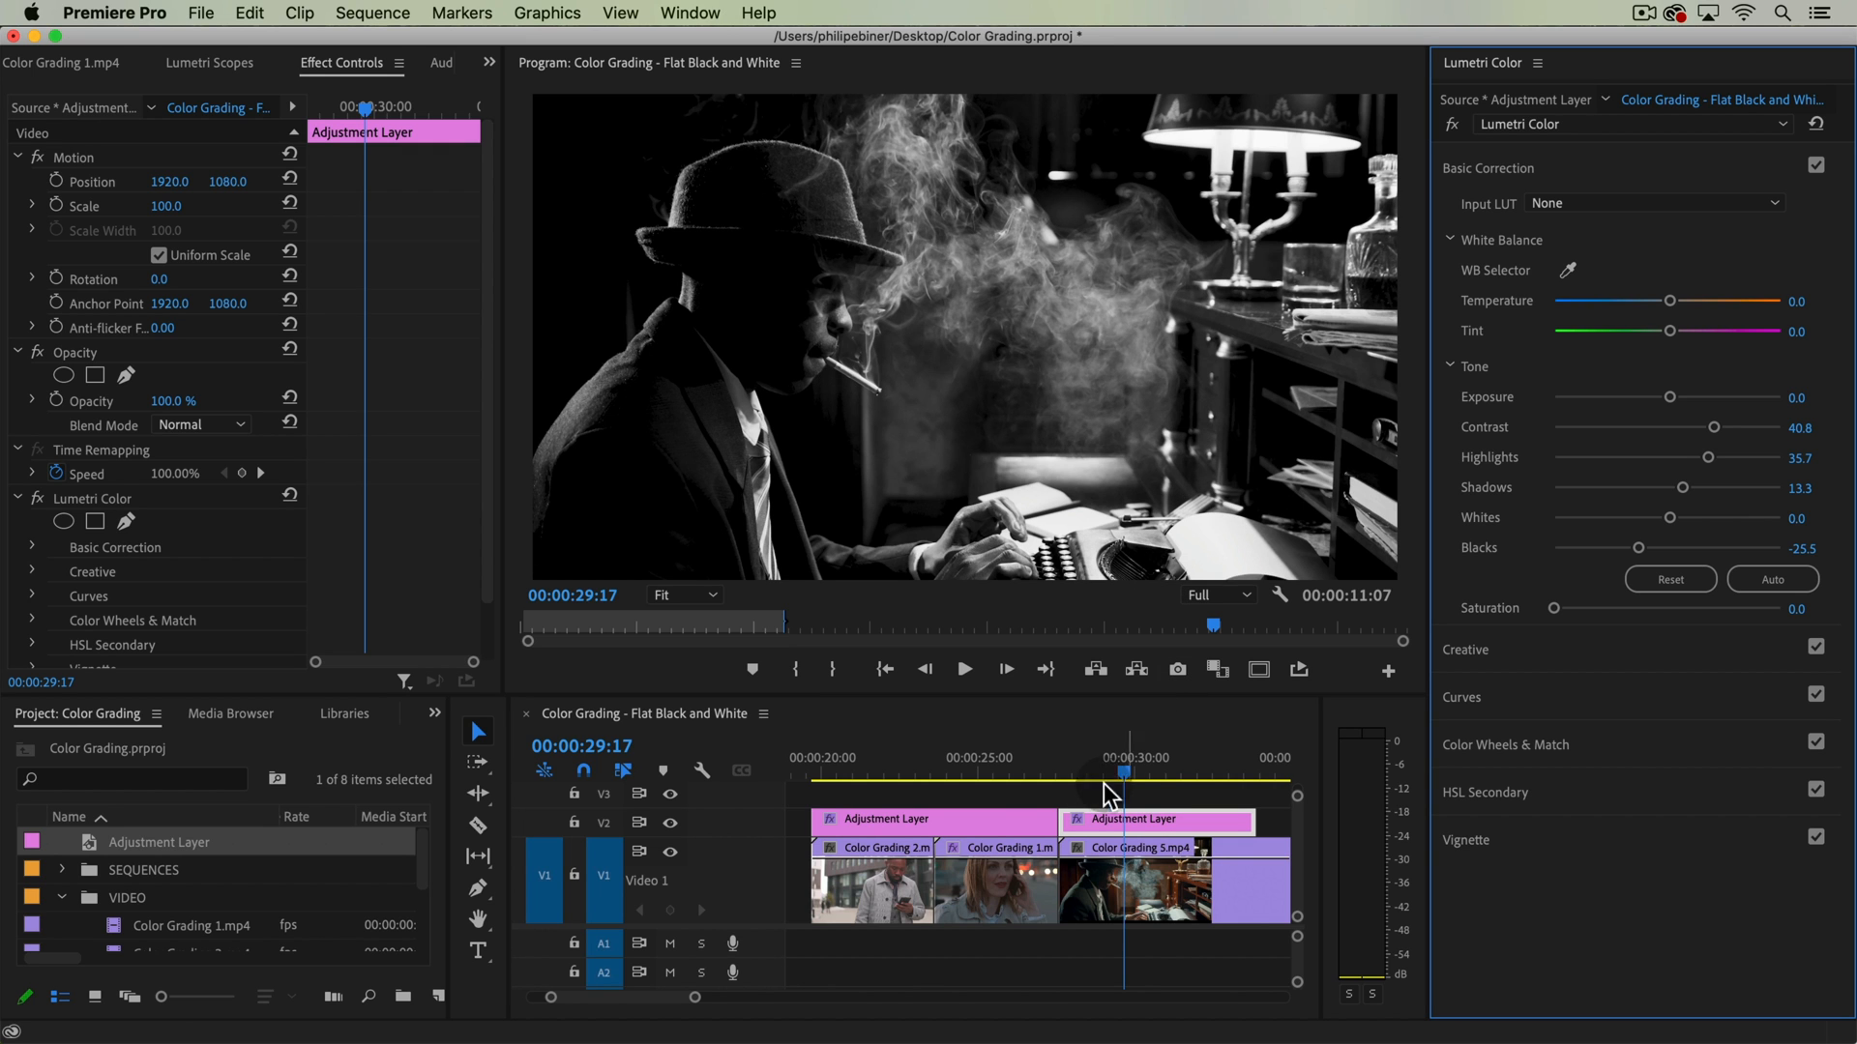
pyautogui.click(1075, 757)
pyautogui.press('space')
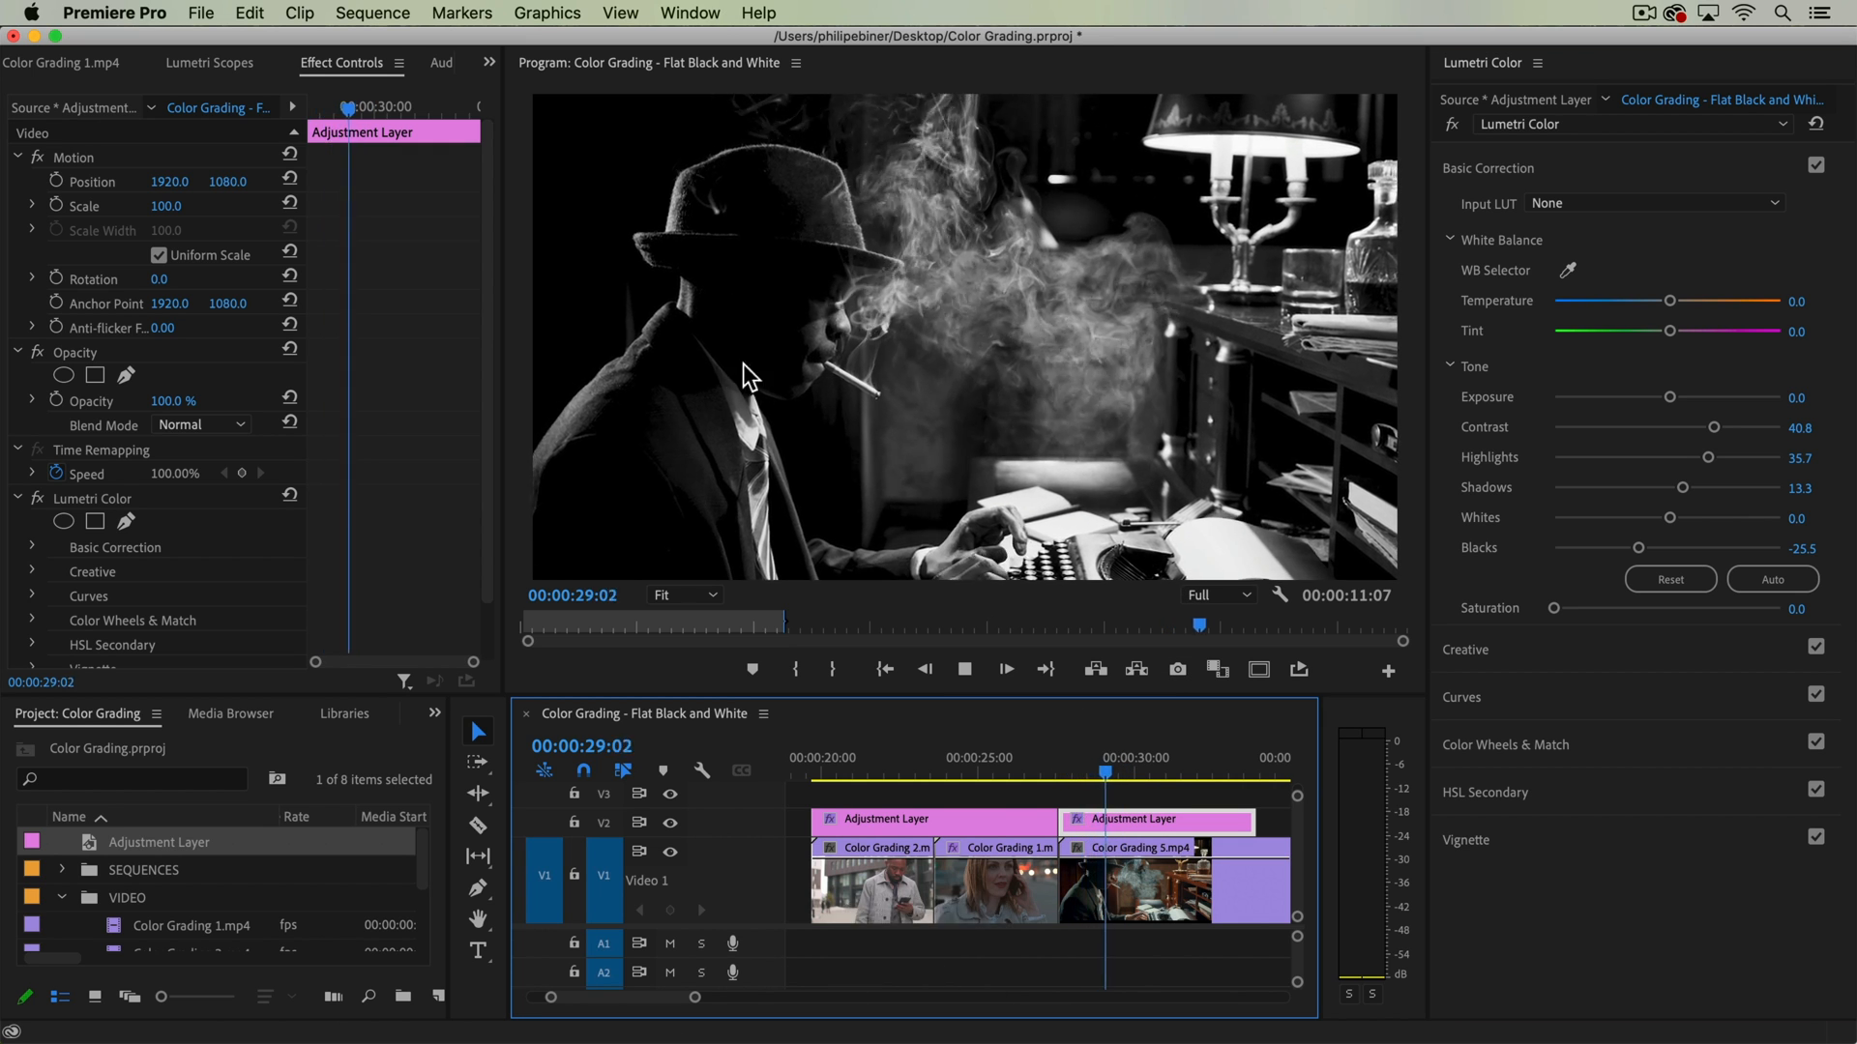
pyautogui.press('space')
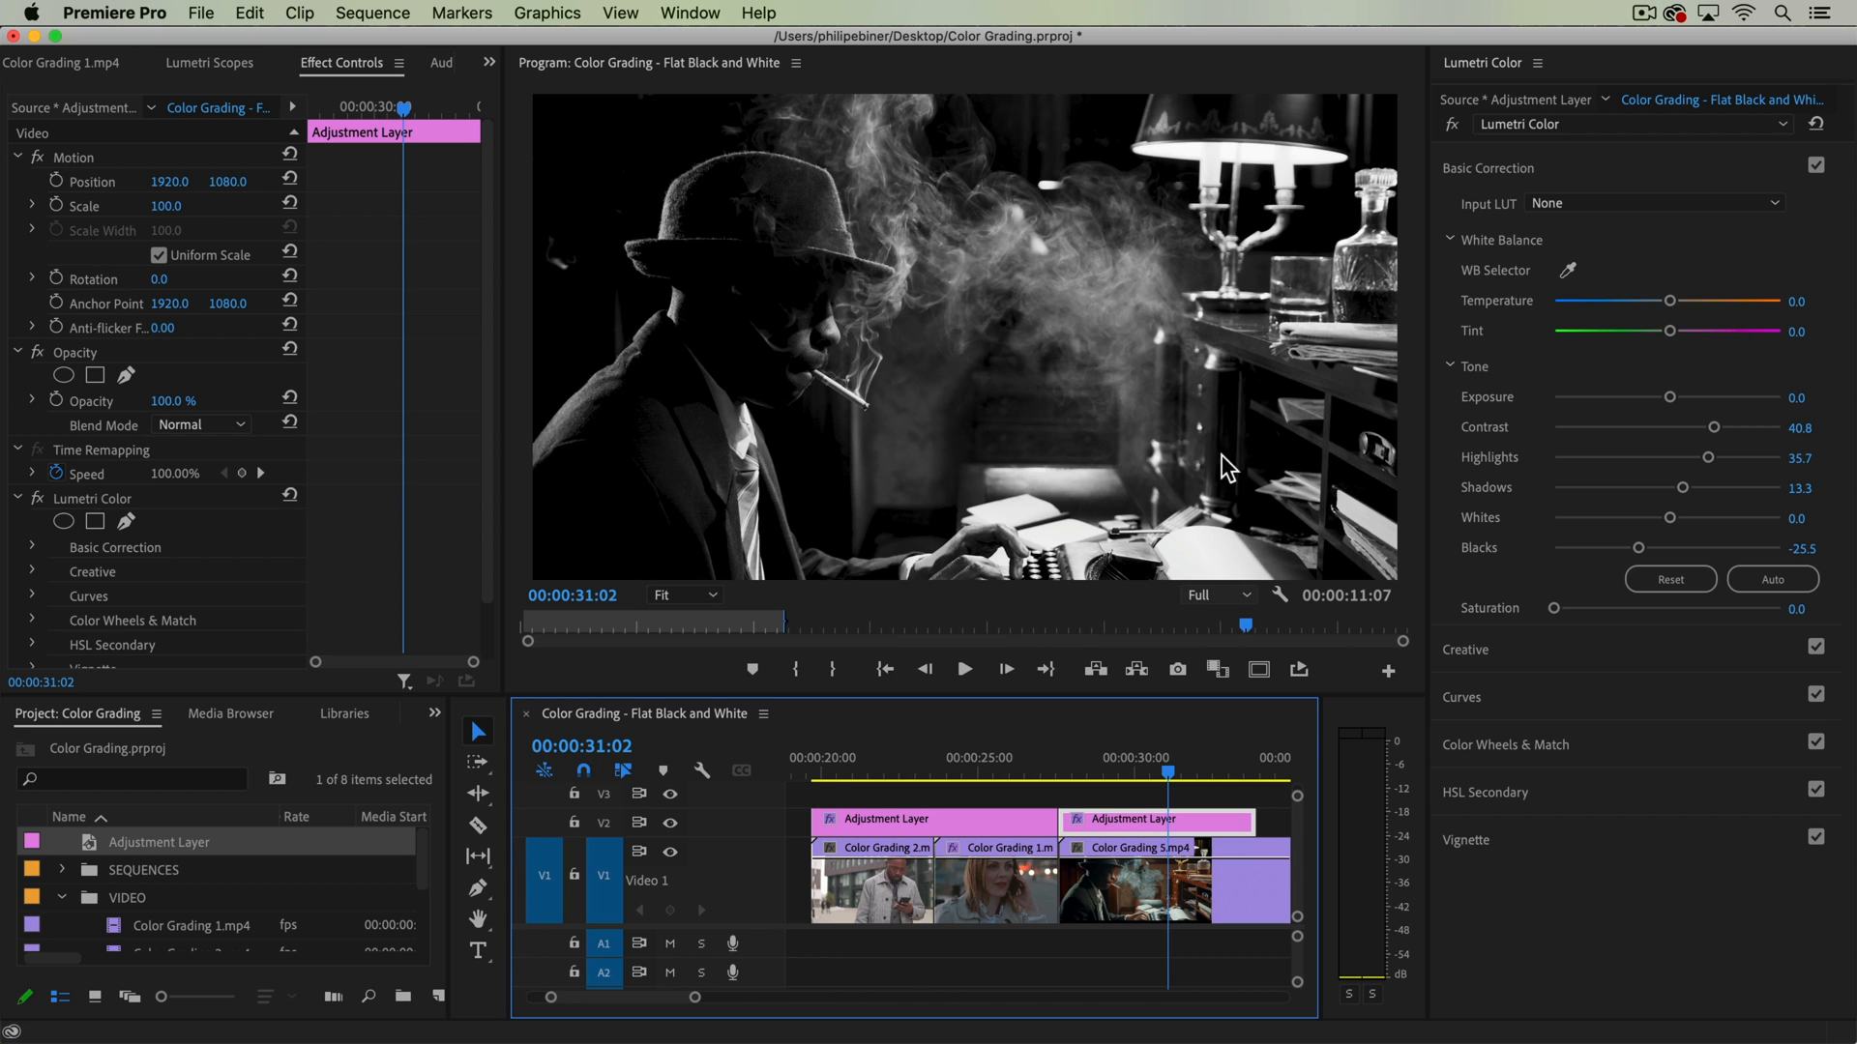
# - Add a vignette to the adjustment layer with amount -2.8, midpoint 43.4 and feather 85.7
pyautogui.click(1476, 828)
pyautogui.moveTo(1670, 443); pyautogui.dragTo(1552, 444)
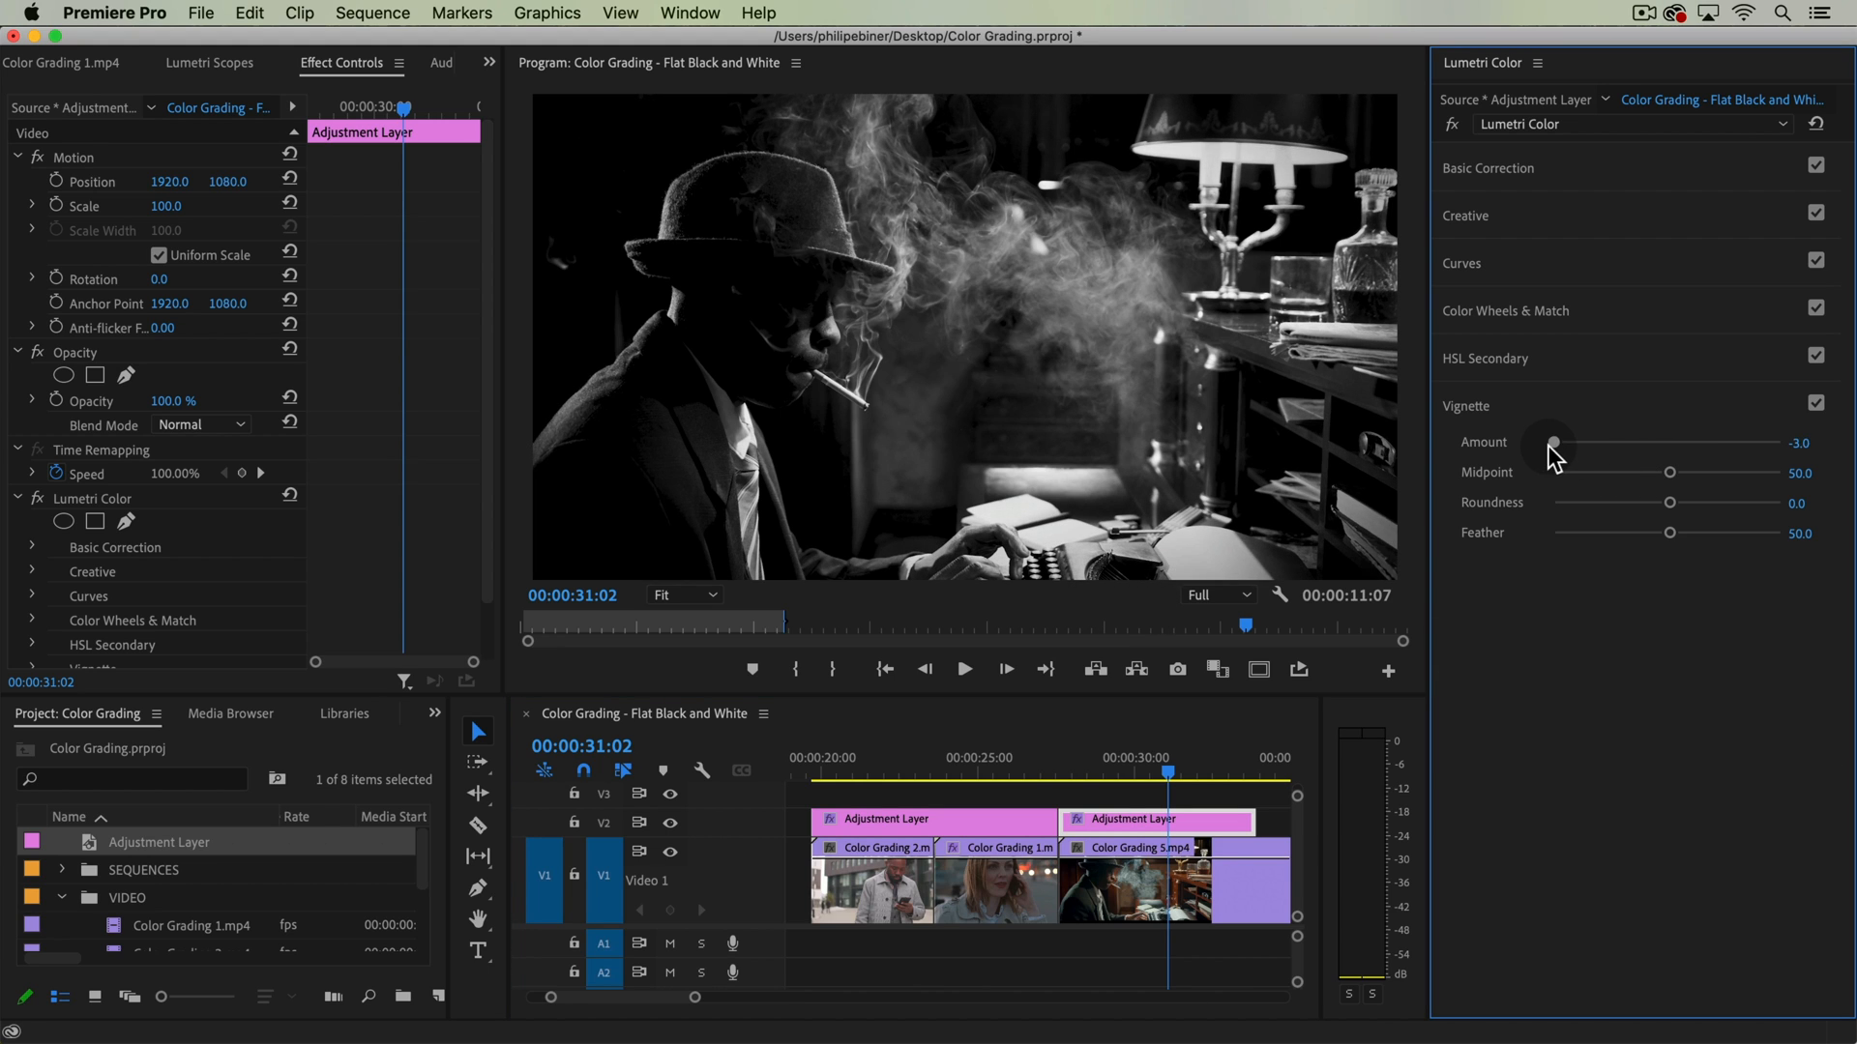
pyautogui.moveTo(1669, 473); pyautogui.dragTo(1720, 533)
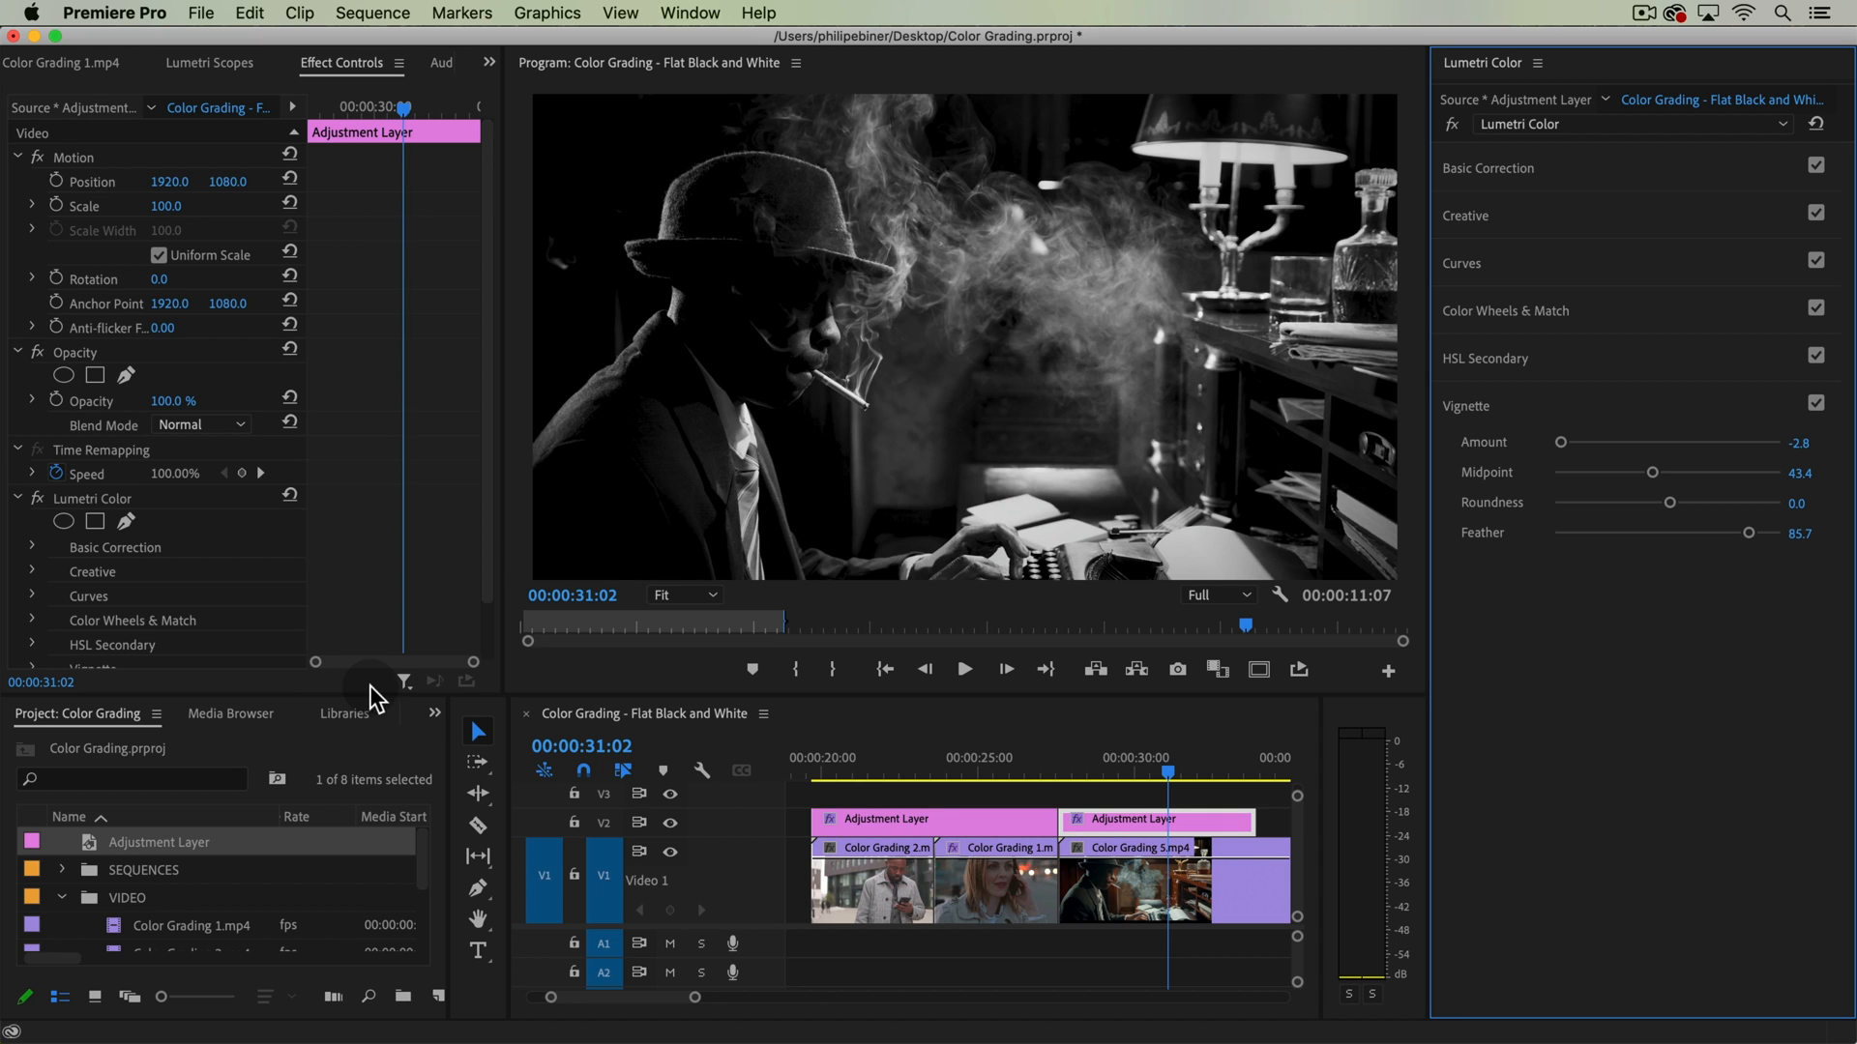
# - Add another adjustment layer on V3 above the Color Grading 5 clip and turn it fully black by moving its RGB curve's black point to the far end
pyautogui.moveTo(160, 831); pyautogui.dragTo(1069, 791)
pyautogui.moveTo(1226, 788); pyautogui.dragTo(1244, 788)
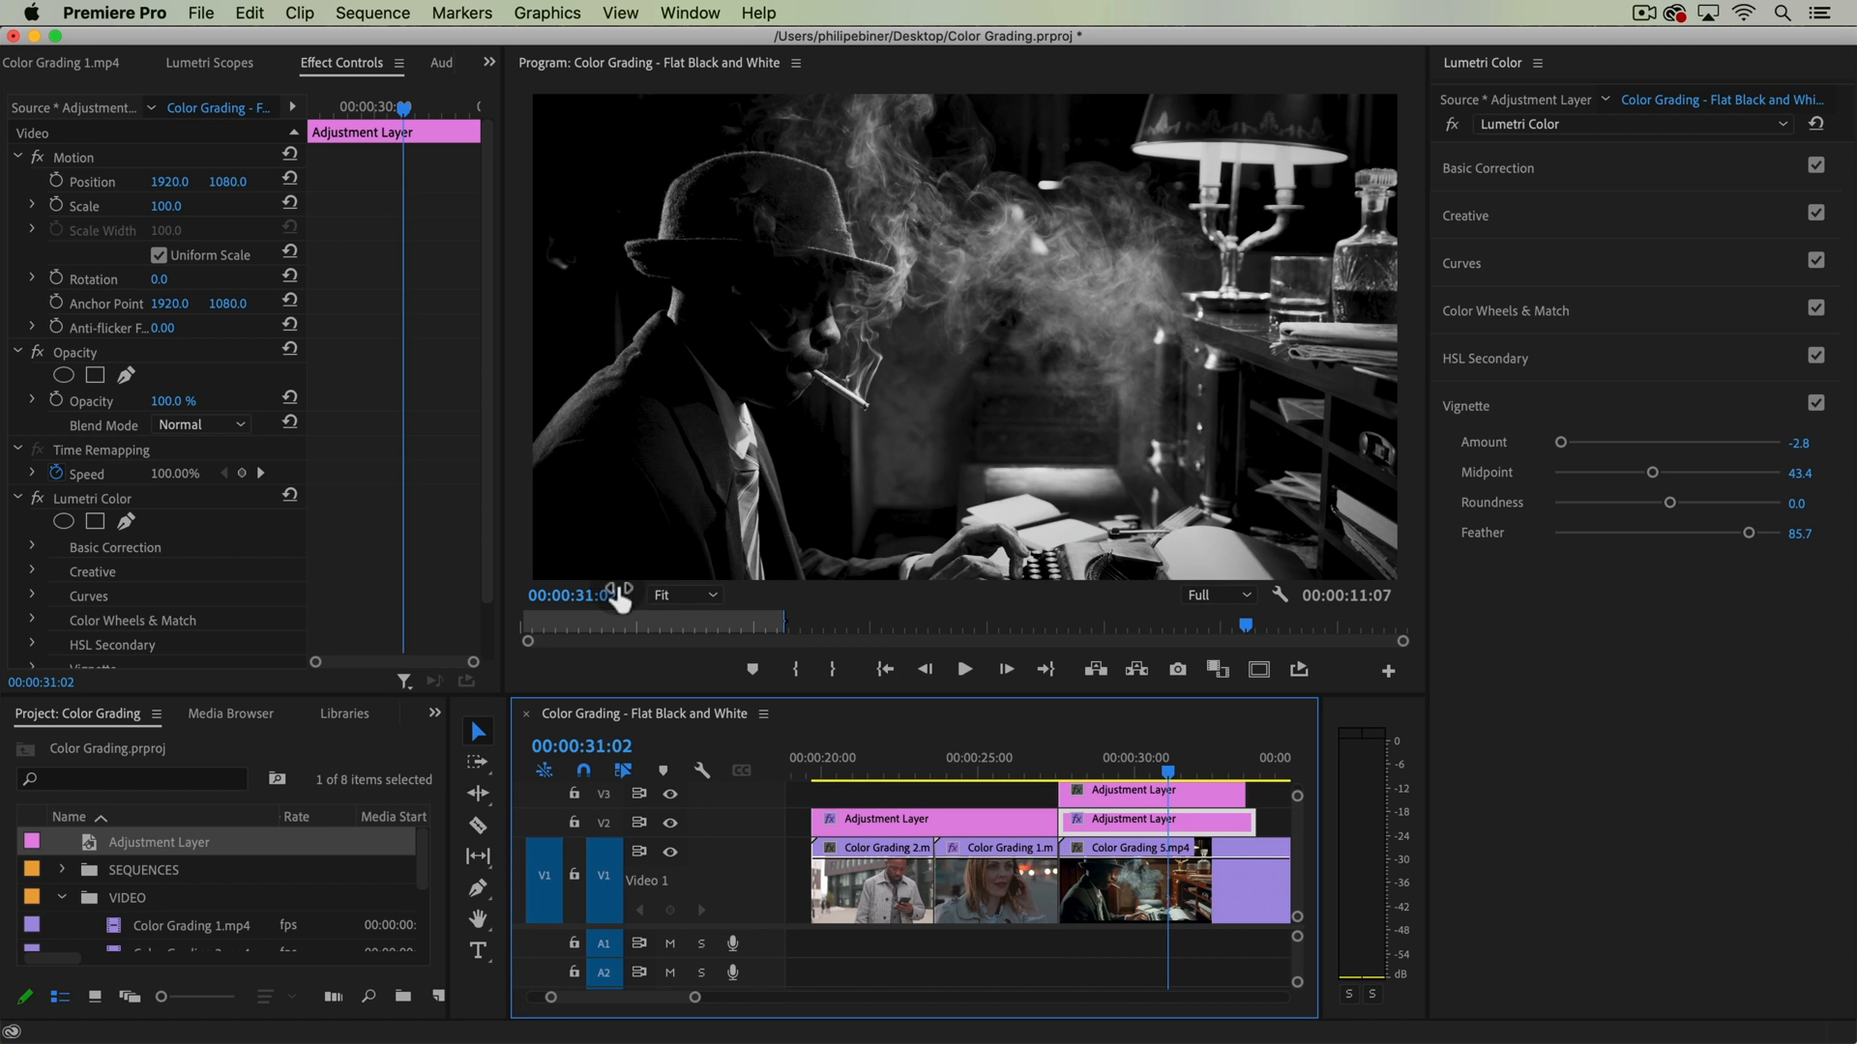
pyautogui.click(685, 594)
pyautogui.click(688, 725)
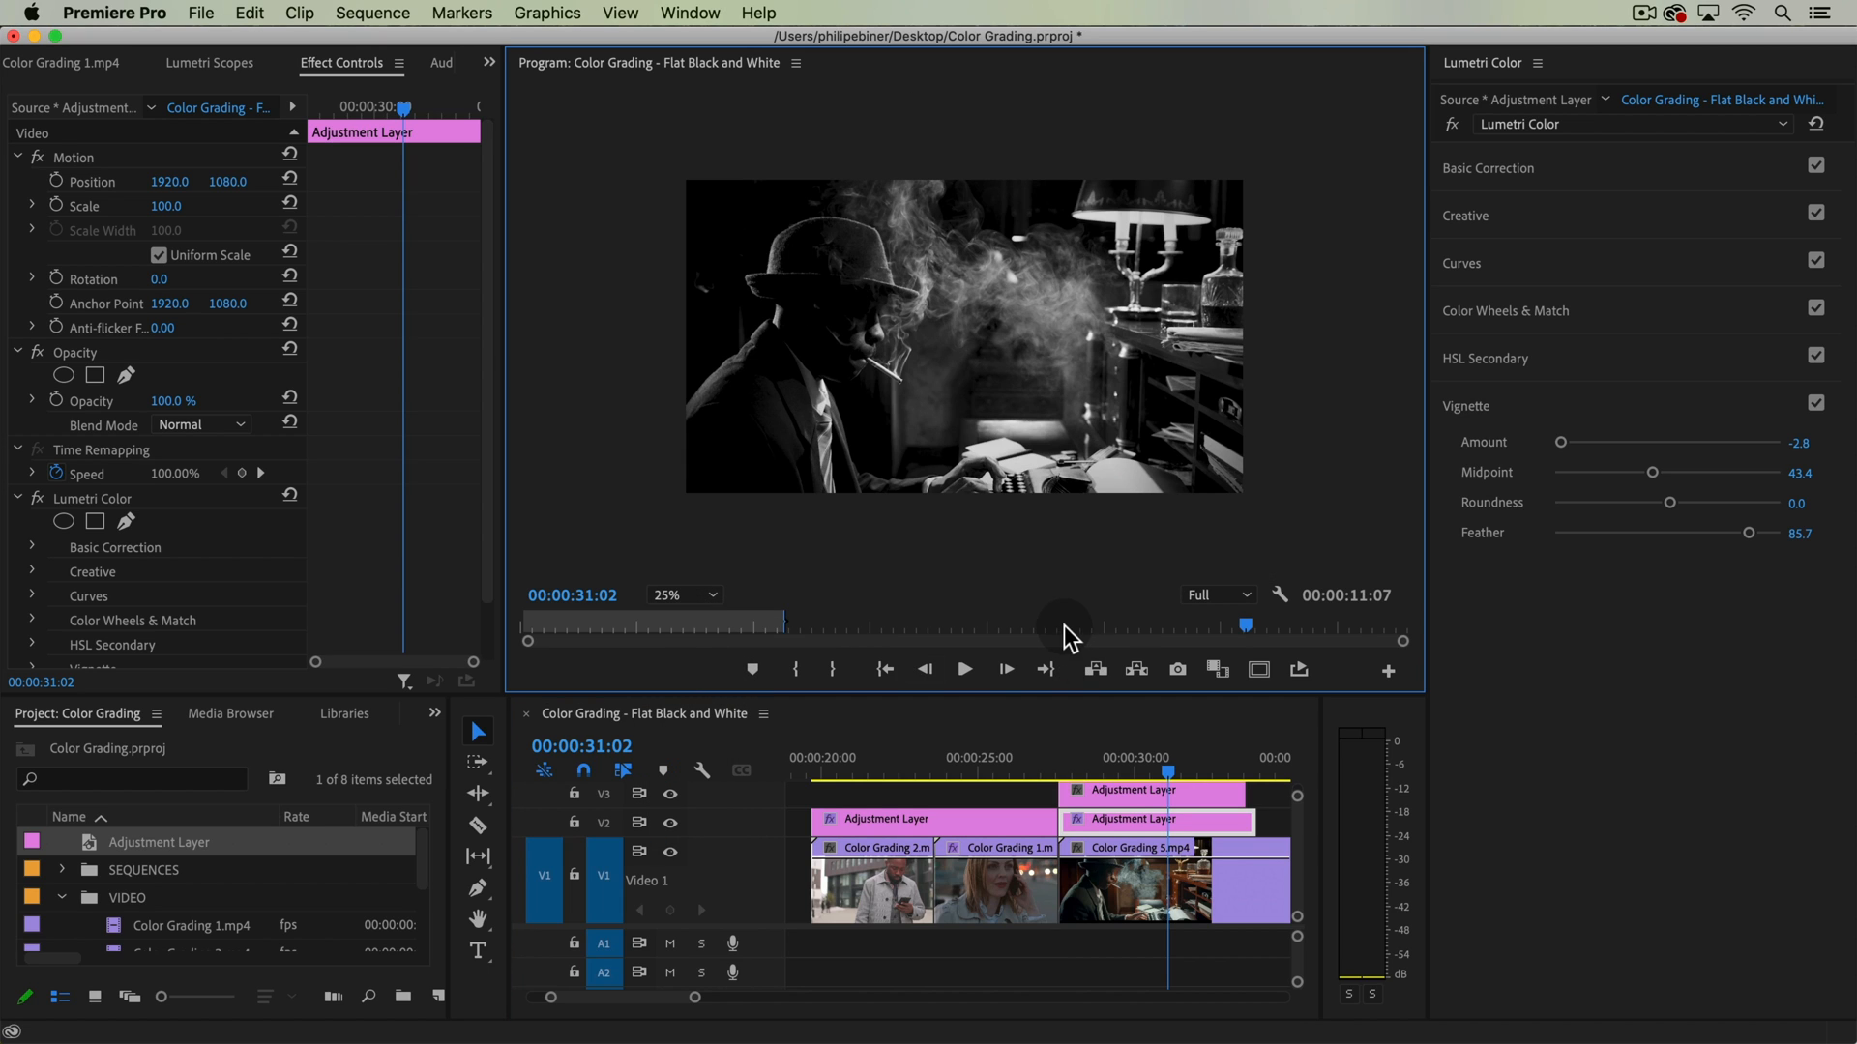
pyautogui.click(1187, 797)
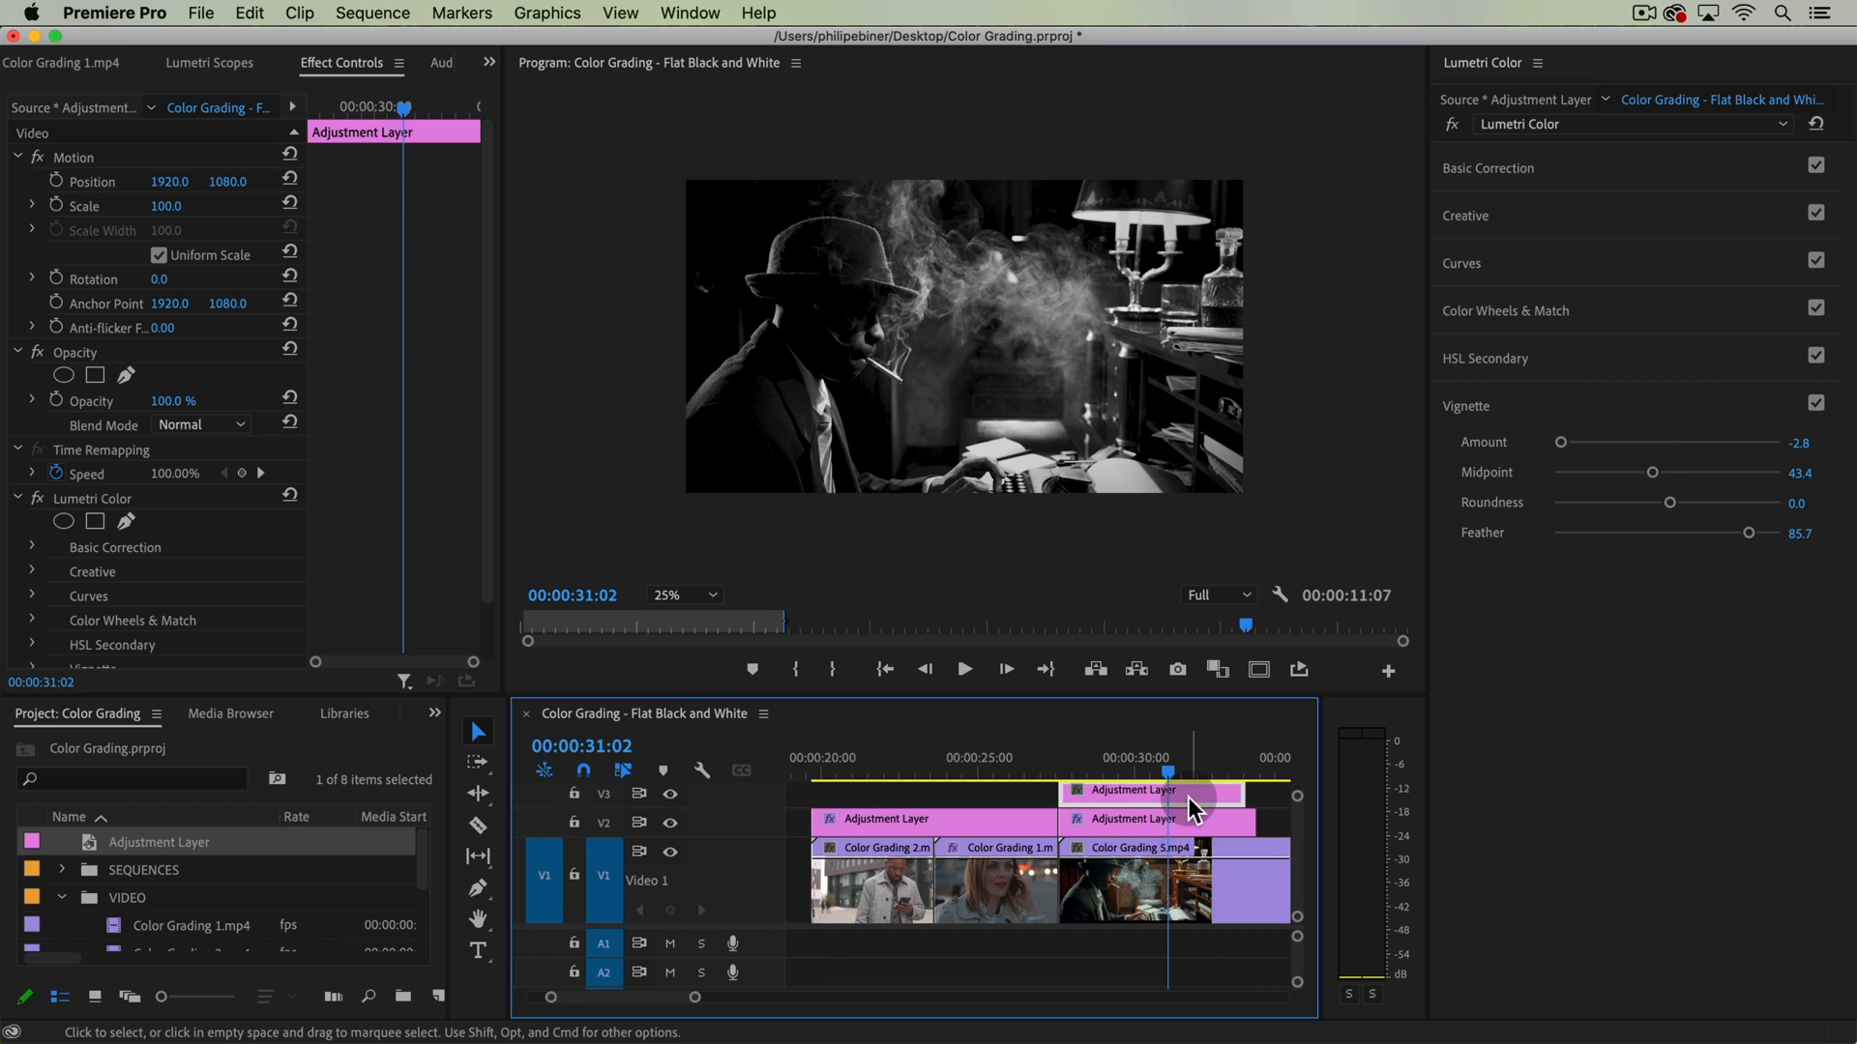
pyautogui.click(1491, 264)
pyautogui.moveTo(1514, 682); pyautogui.dragTo(1851, 713)
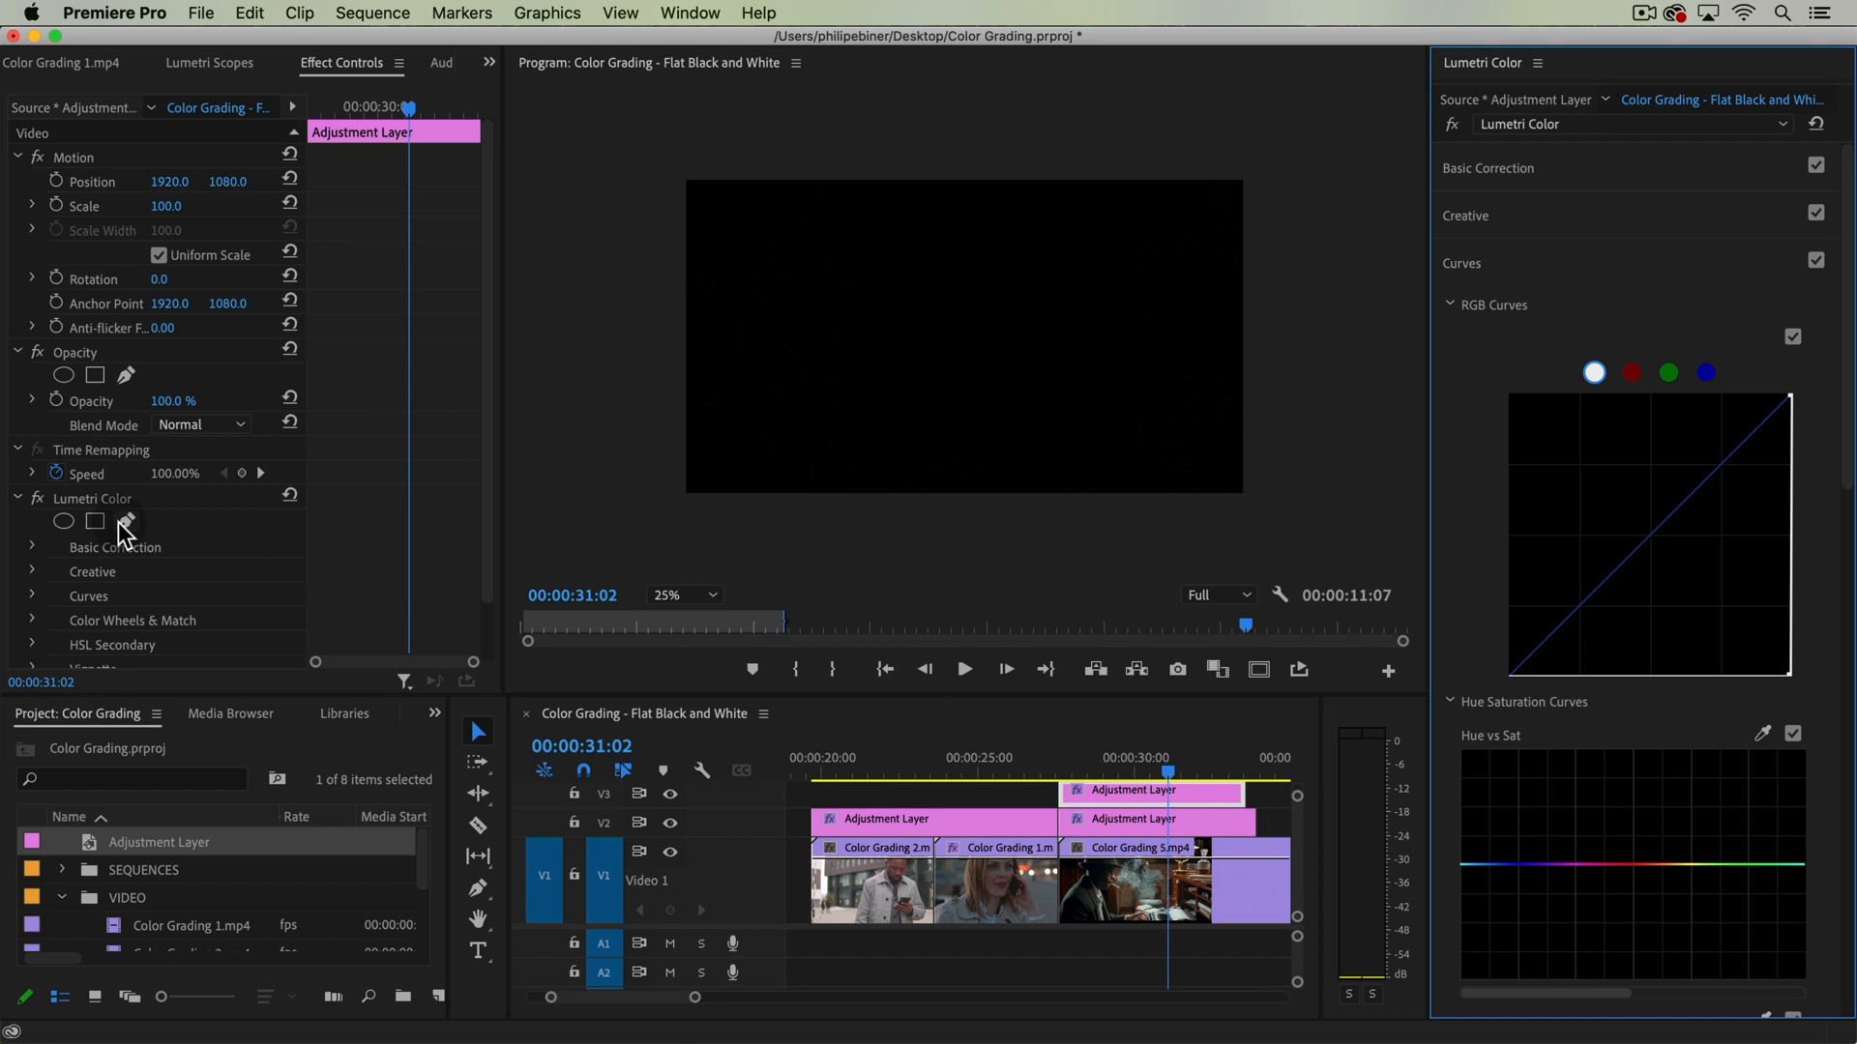
# - Draw a closed freehand opacity mask on the V3 adjustment layer, covering the frame's lower-right half along a diagonal edge
pyautogui.click(124, 377)
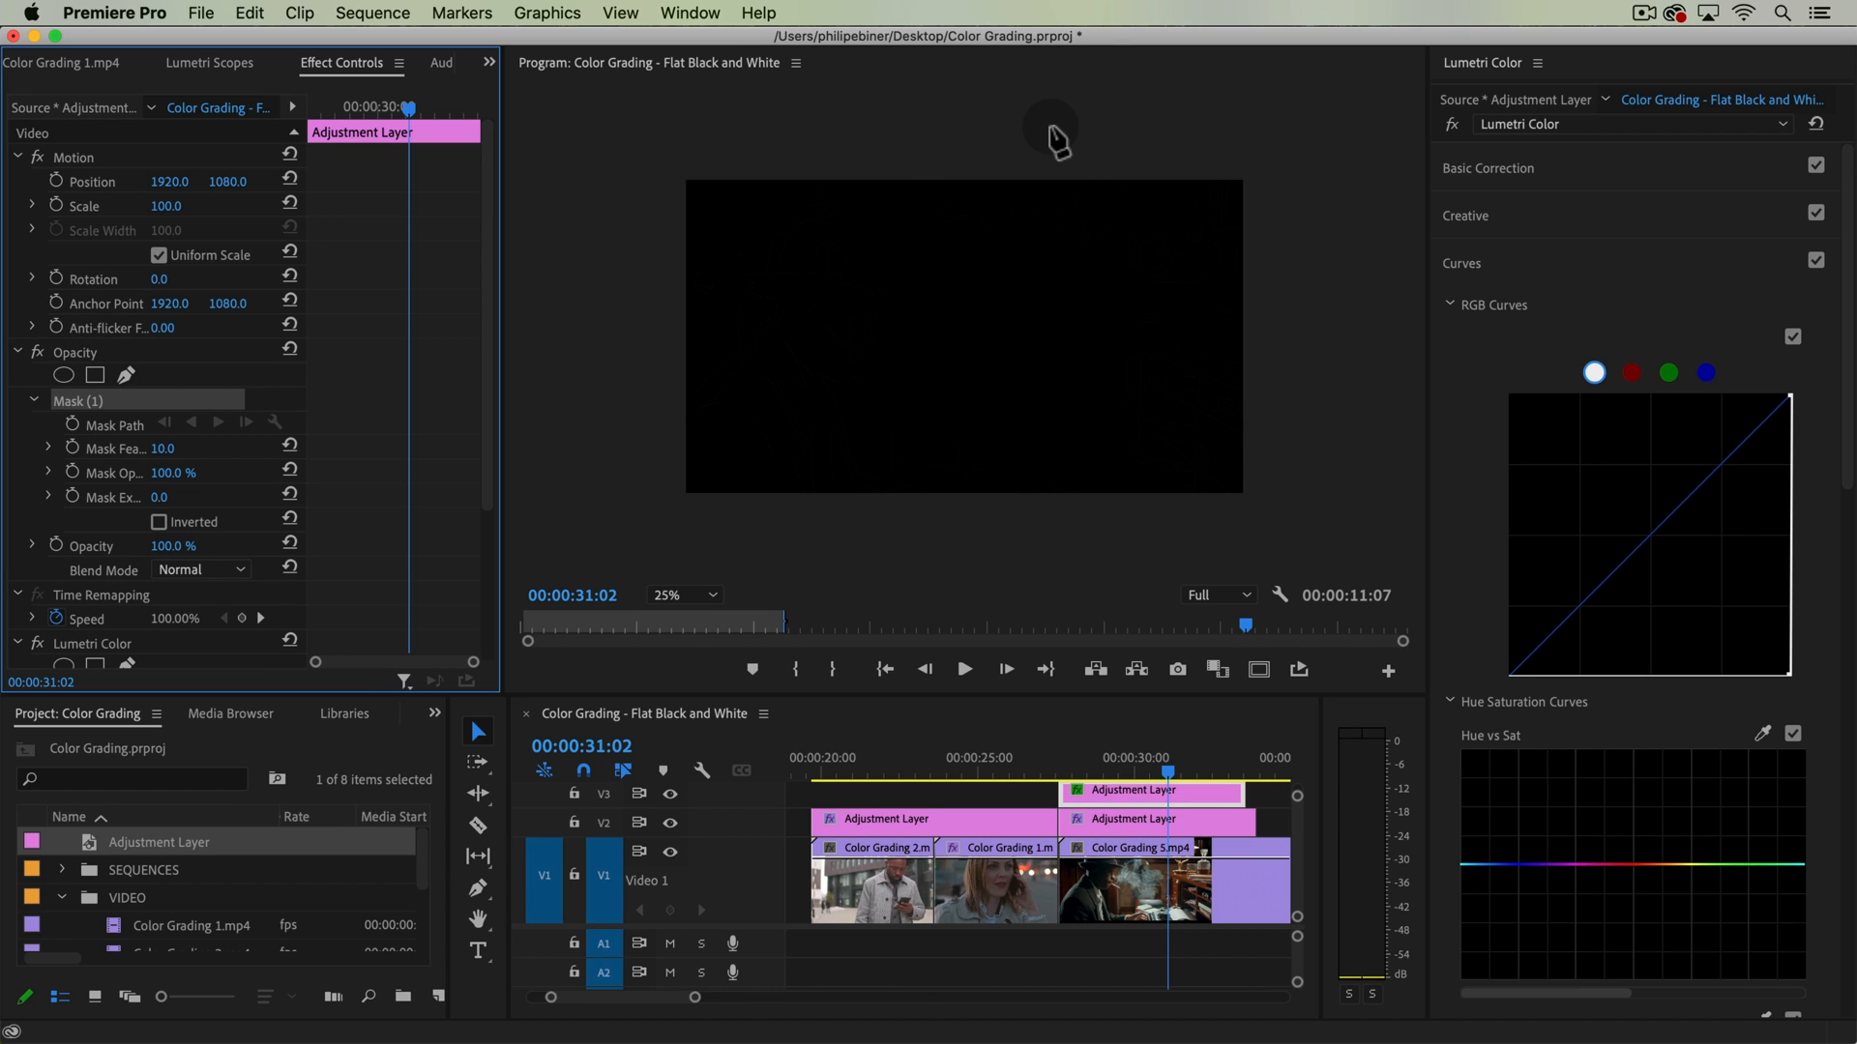
pyautogui.moveTo(1215, 149); pyautogui.dragTo(1164, 172)
pyautogui.moveTo(810, 510); pyautogui.dragTo(784, 568)
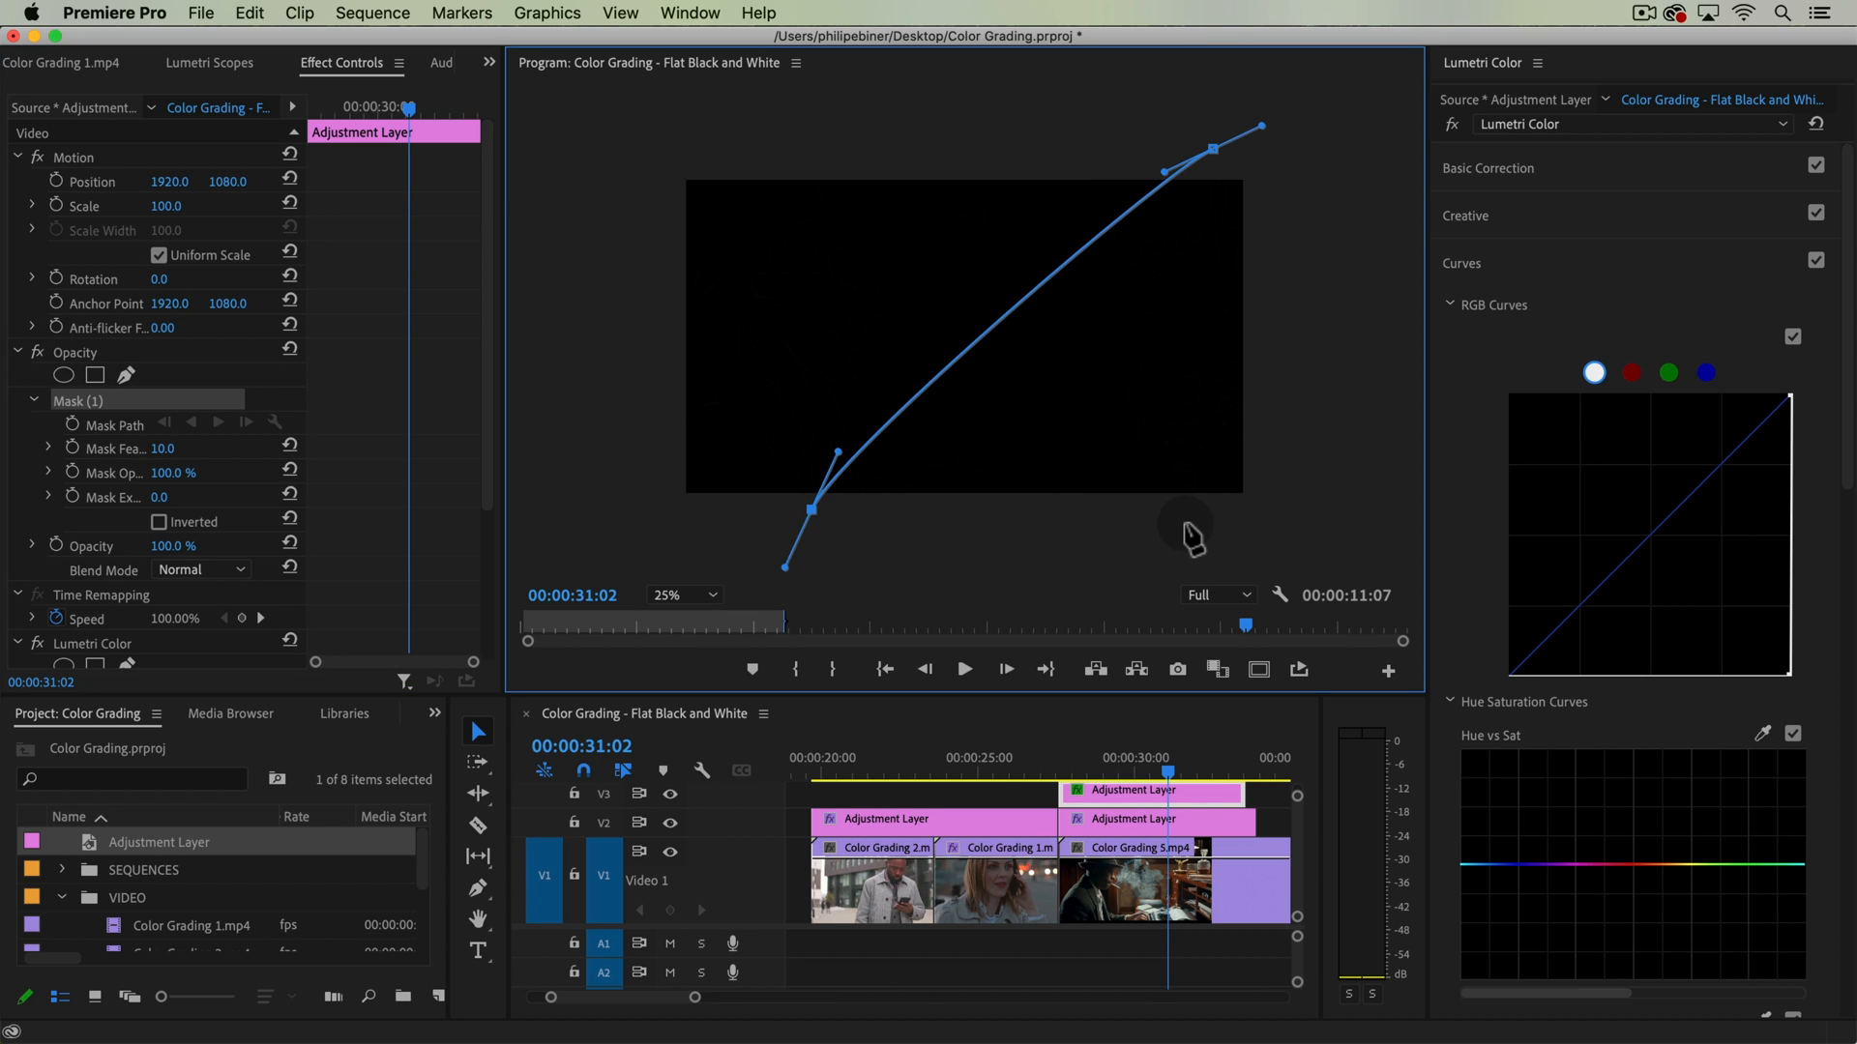
pyautogui.click(1282, 558)
pyautogui.moveTo(1289, 559); pyautogui.dragTo(1377, 484)
pyautogui.moveTo(1369, 133); pyautogui.dragTo(1301, 83)
pyautogui.click(1213, 150)
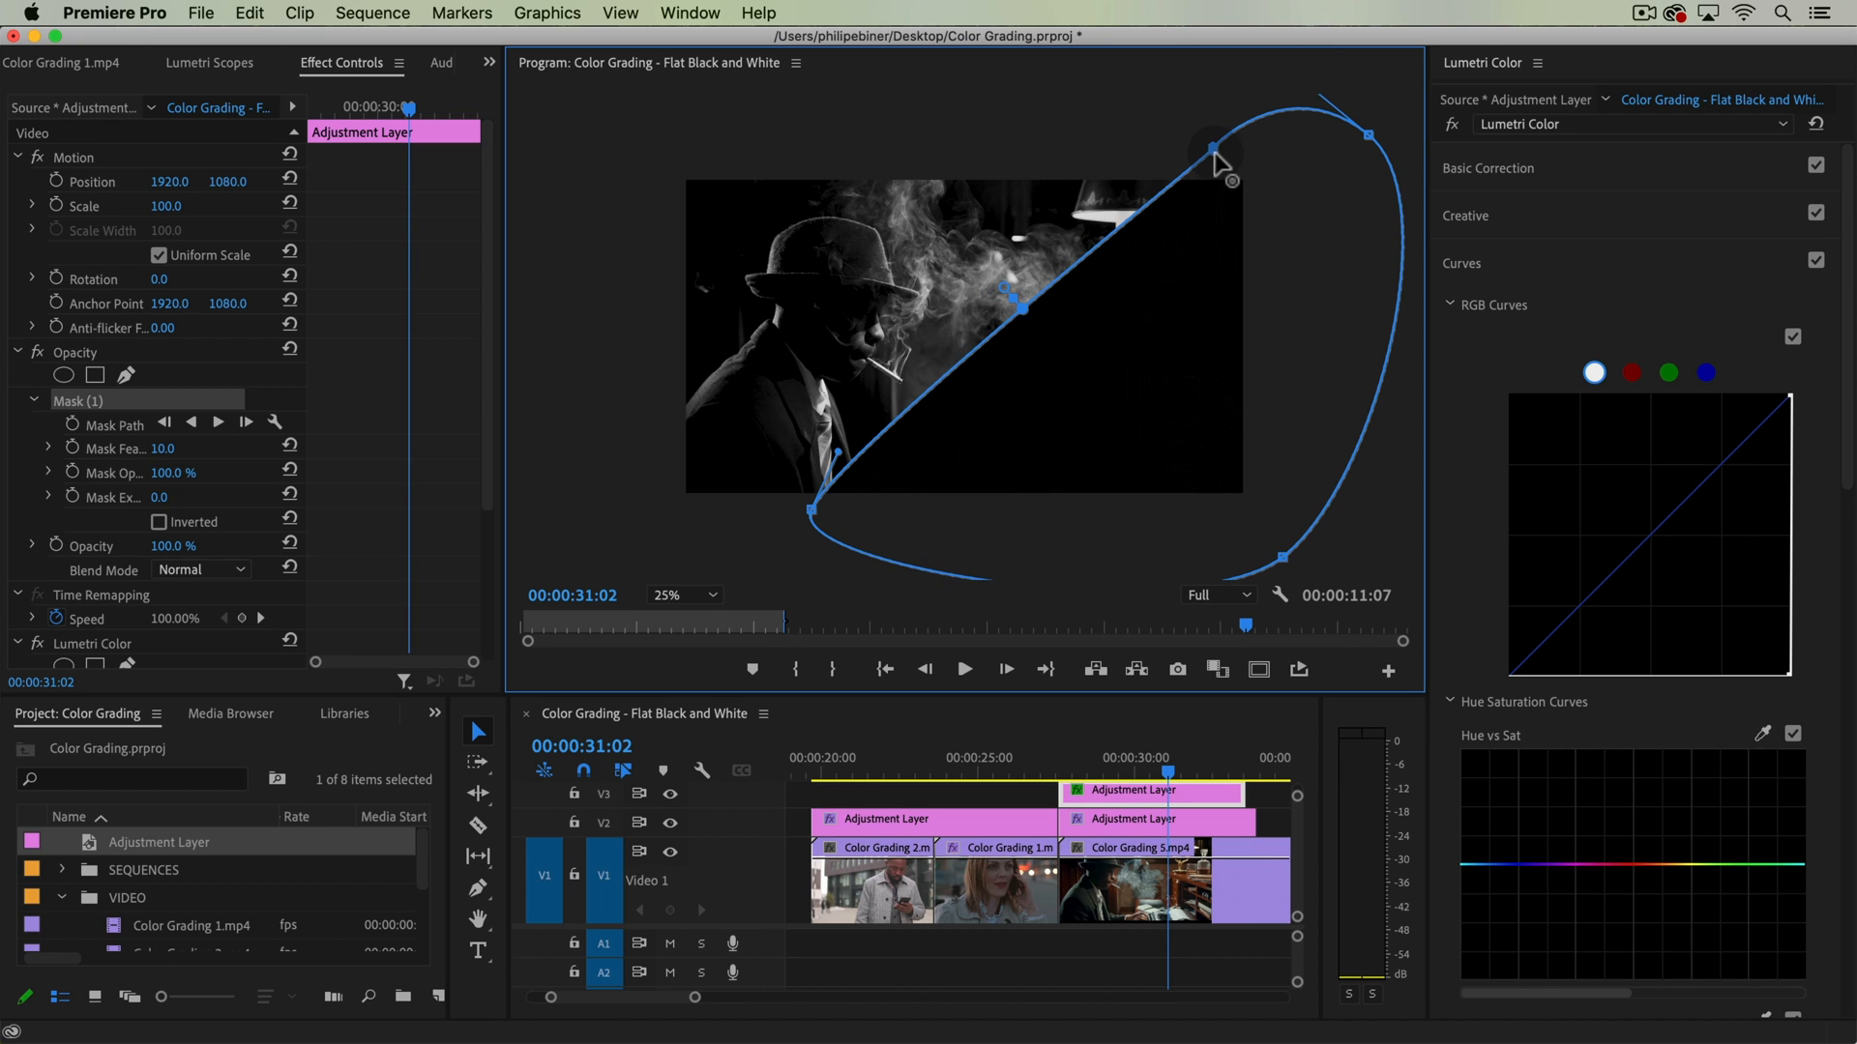
# - Set the feather of the V3 layer's opacity mask to 978
pyautogui.click(698, 600)
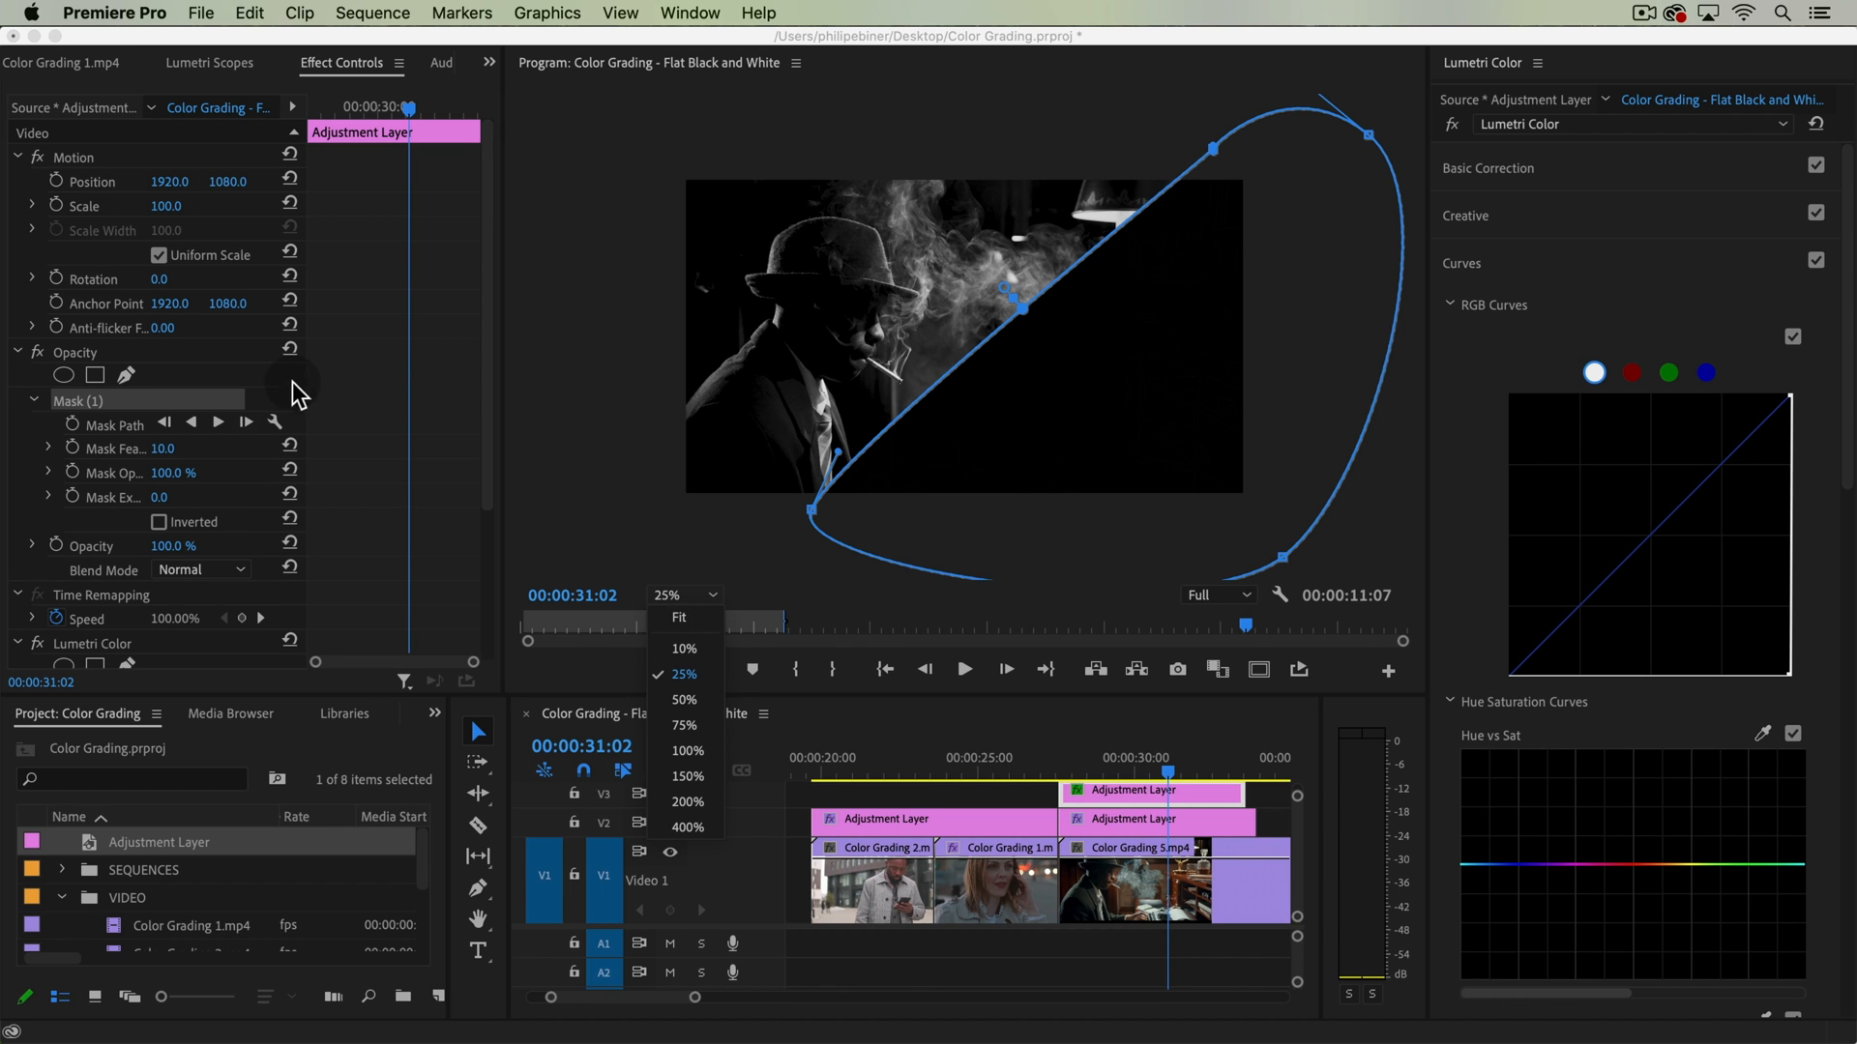
pyautogui.click(350, 331)
pyautogui.moveTo(163, 449); pyautogui.dragTo(542, 449)
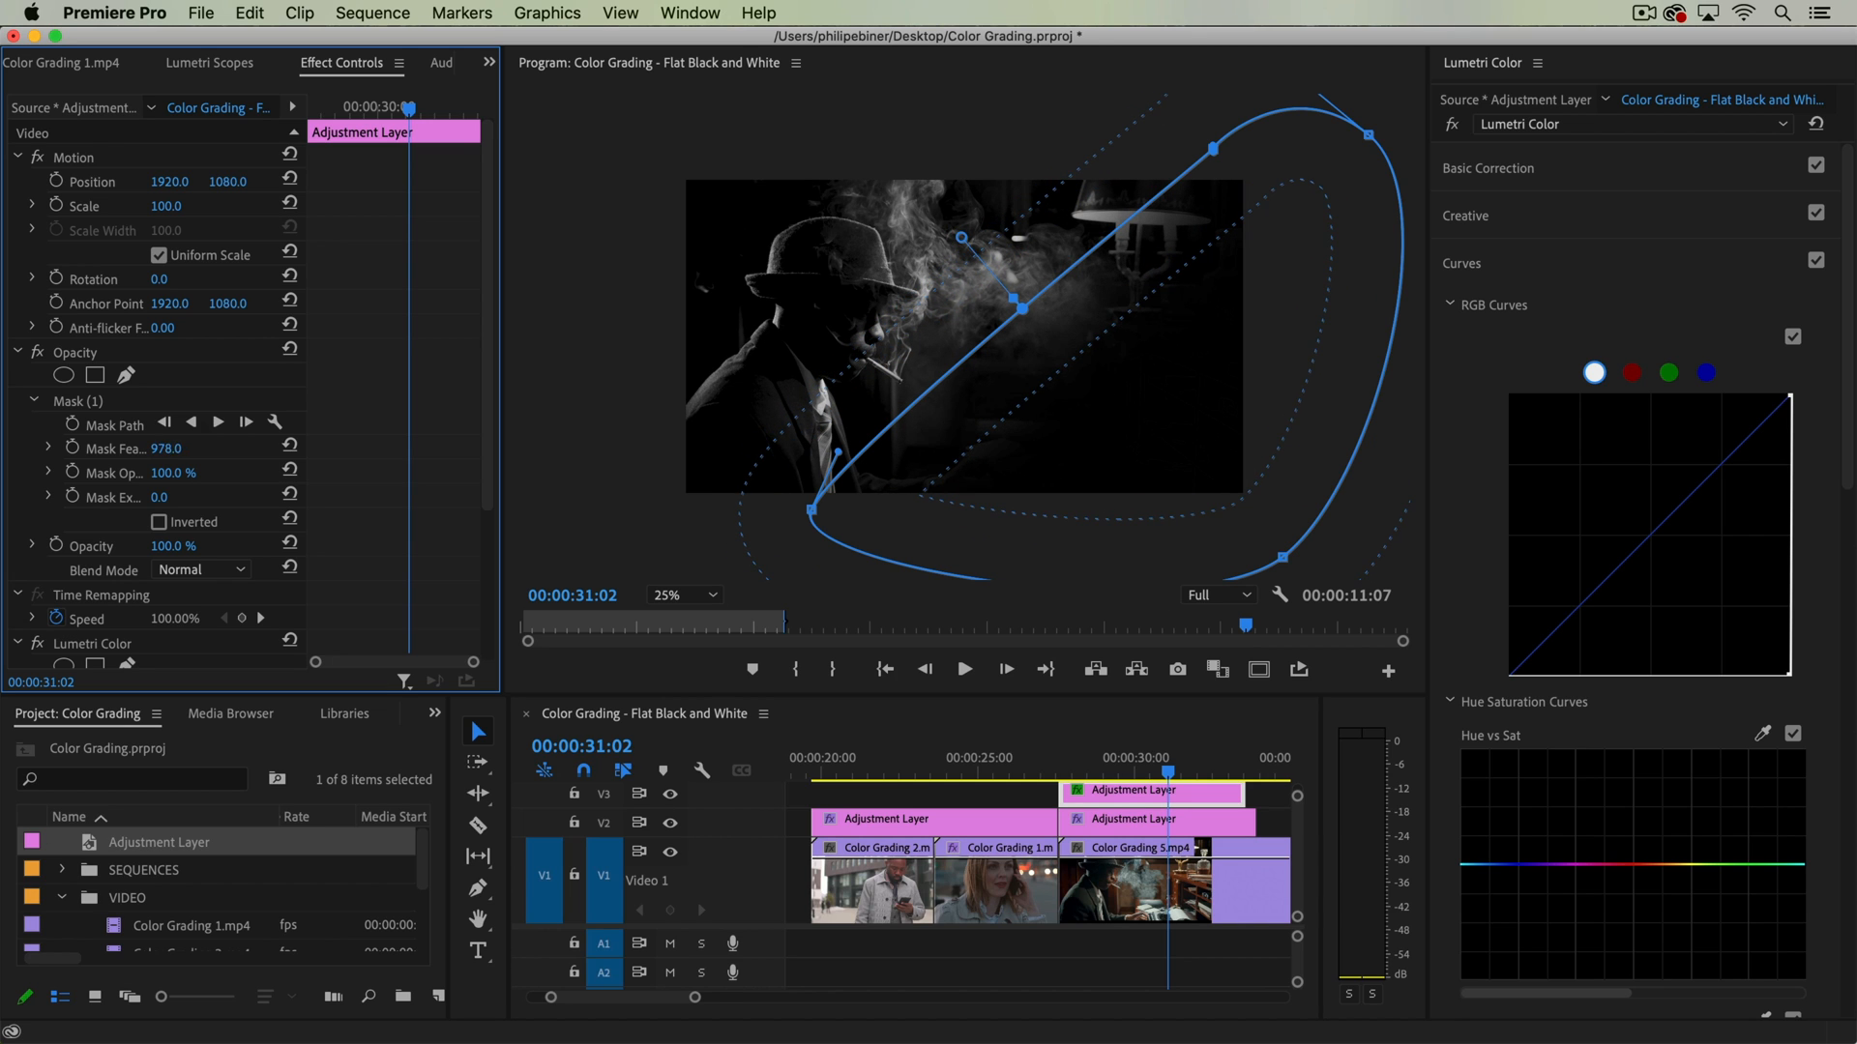
# - Enlarge the mask, shift it toward the frame's lower-right corner and steepen its diagonal edge, and fit the preview to the monitor
pyautogui.click(1281, 558)
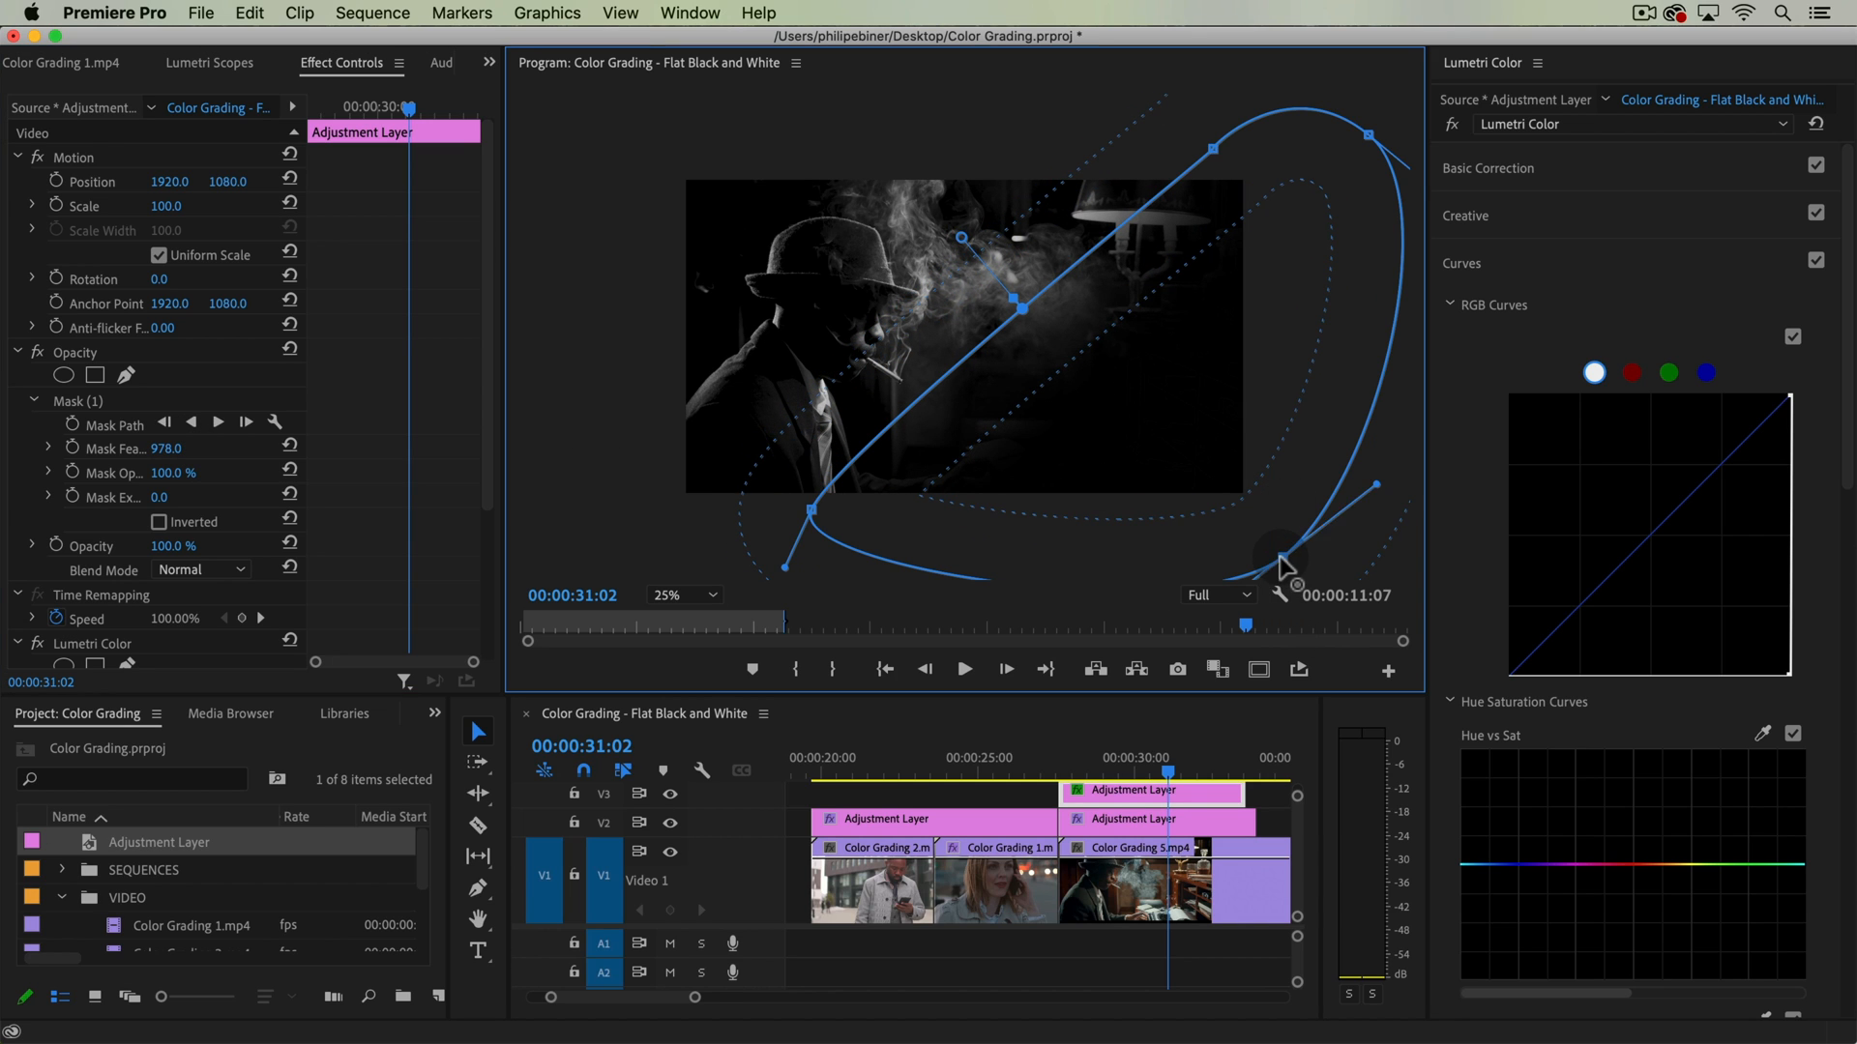
pyautogui.moveTo(1281, 558); pyautogui.dragTo(1437, 702)
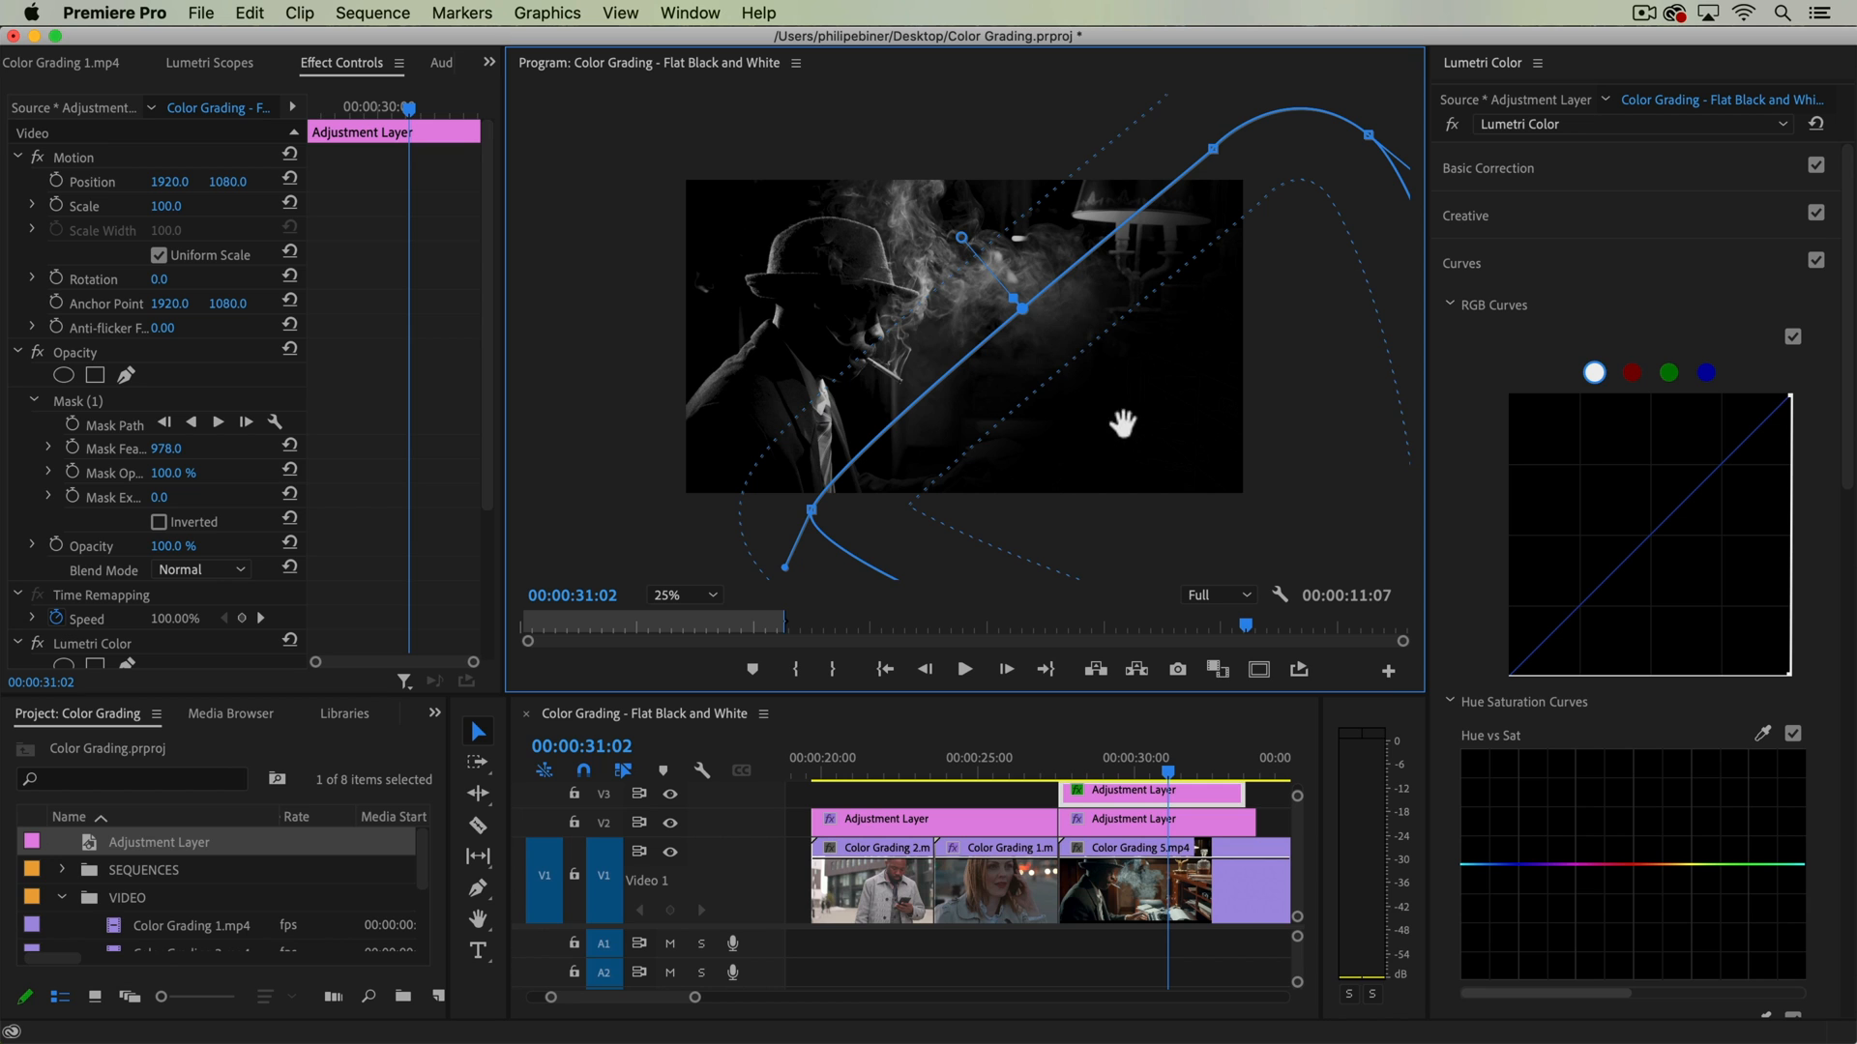
pyautogui.moveTo(1102, 432); pyautogui.dragTo(1181, 526)
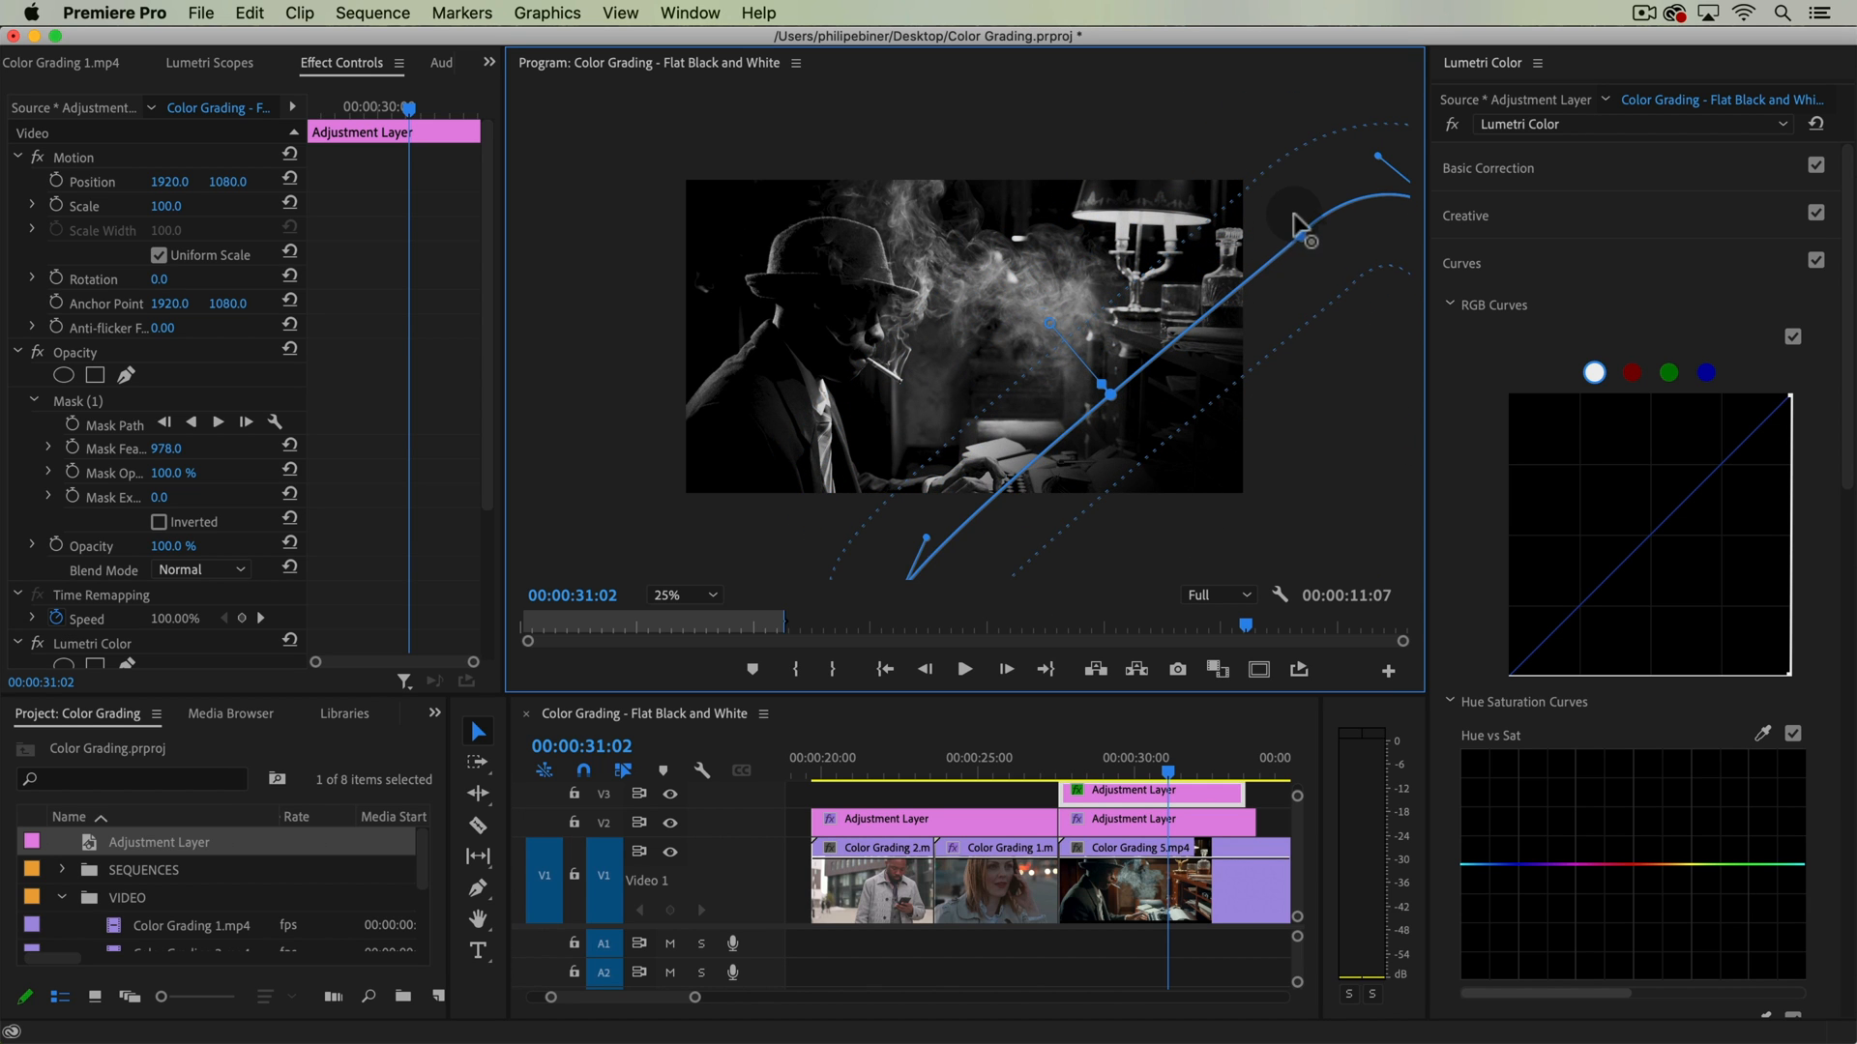
pyautogui.moveTo(1296, 221); pyautogui.dragTo(1289, 170)
pyautogui.moveTo(1189, 469); pyautogui.dragTo(1240, 489)
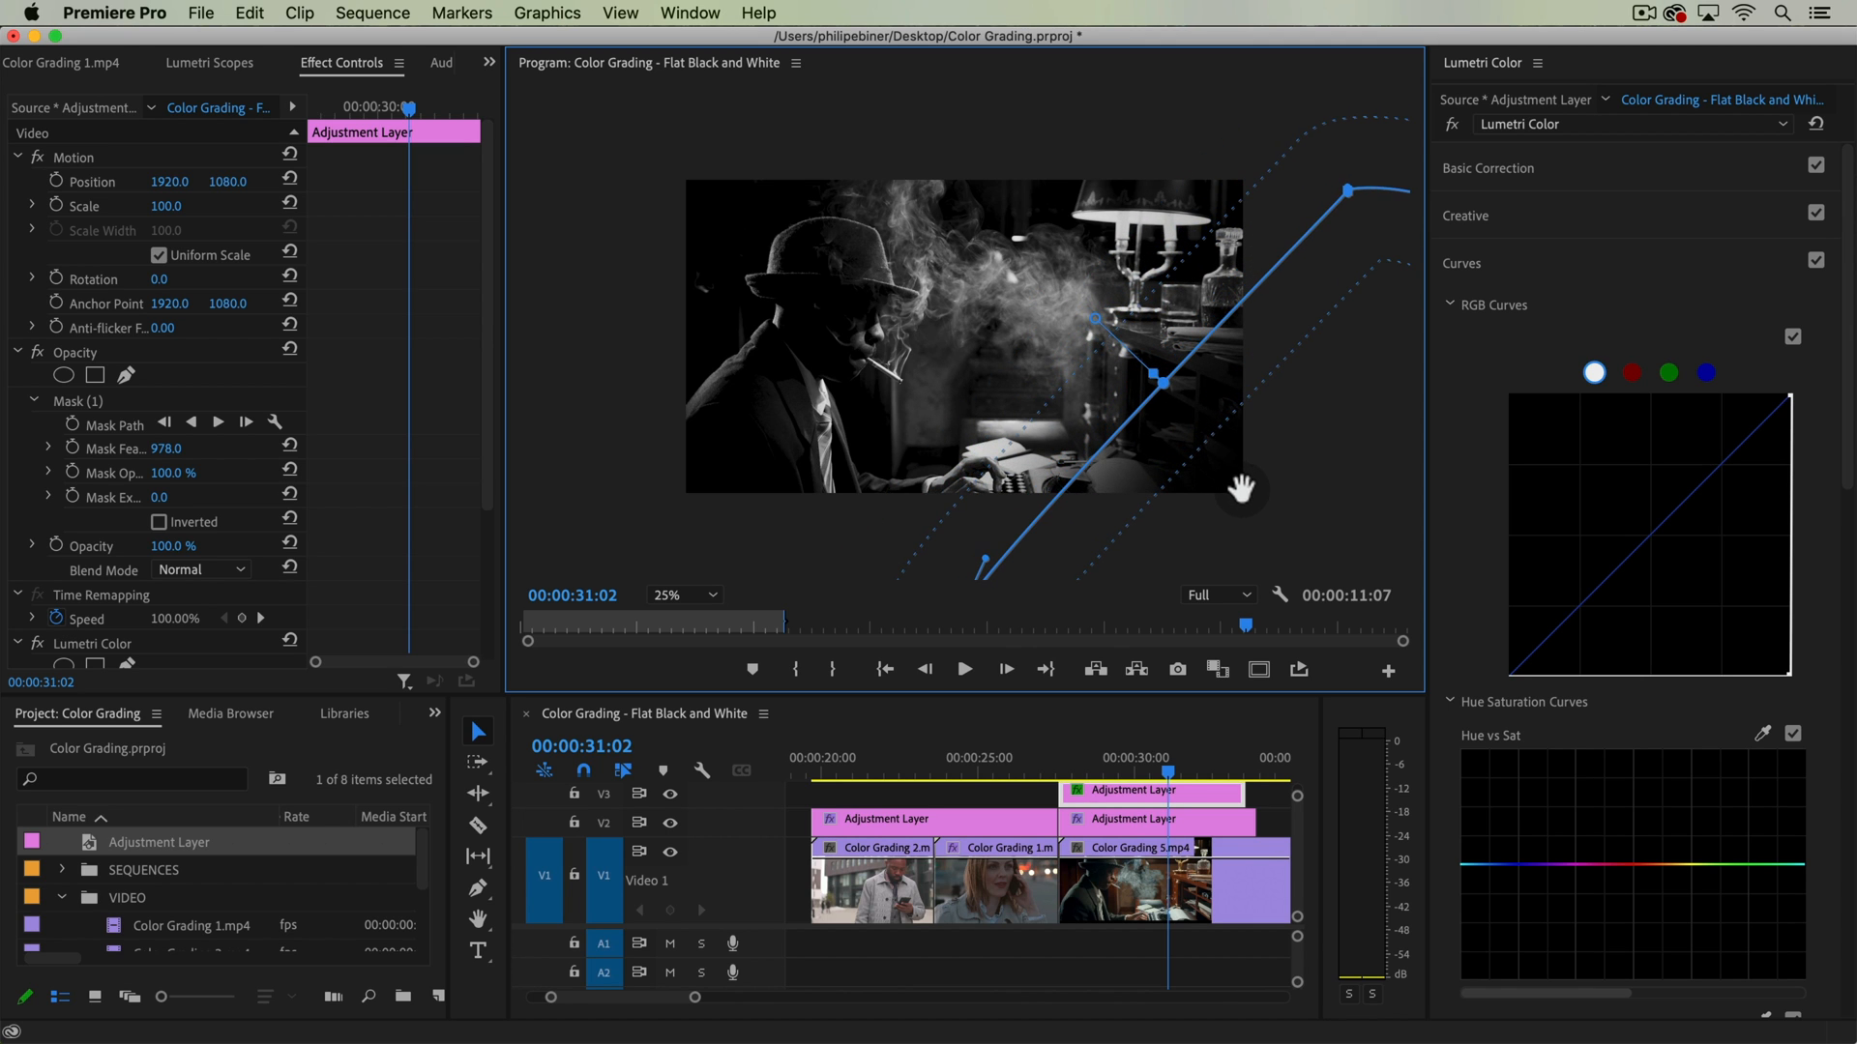
pyautogui.click(699, 595)
pyautogui.click(689, 621)
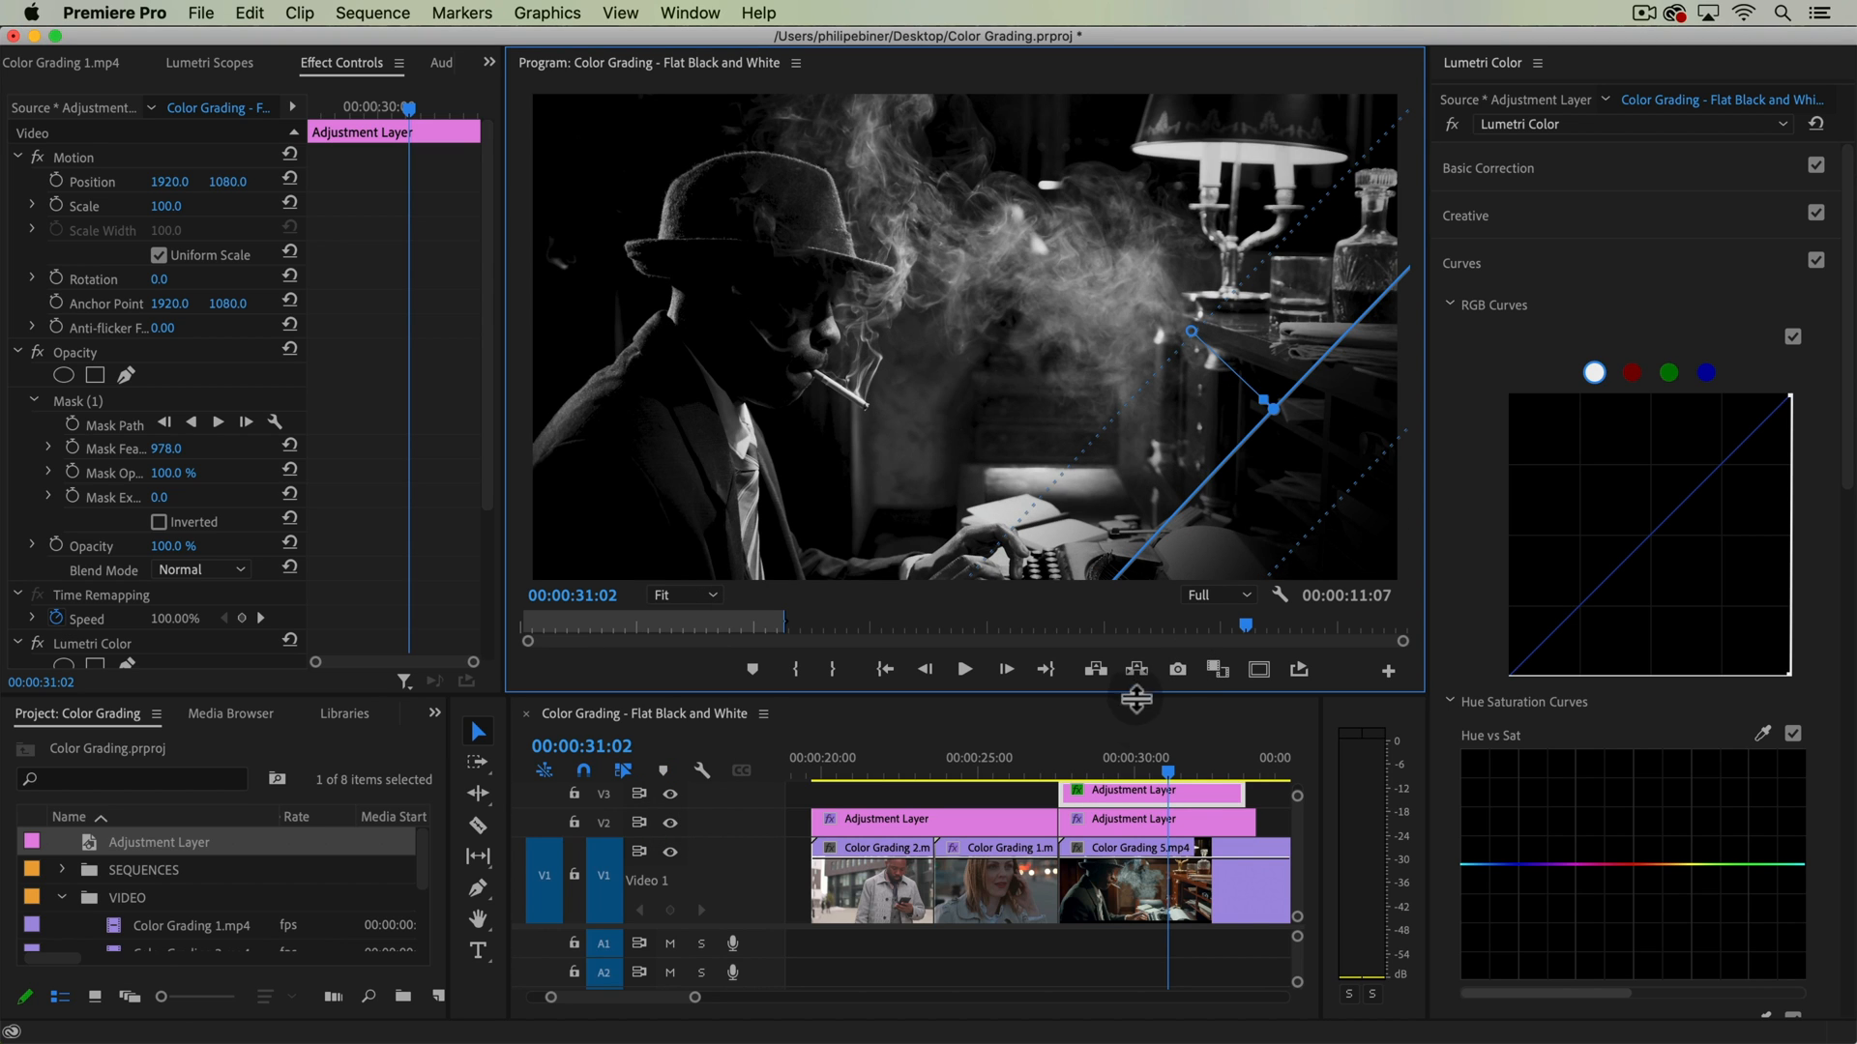
# - Extend the V3 adjustment layer's end to match the V2 adjustment layer beneath it
pyautogui.click(1262, 793)
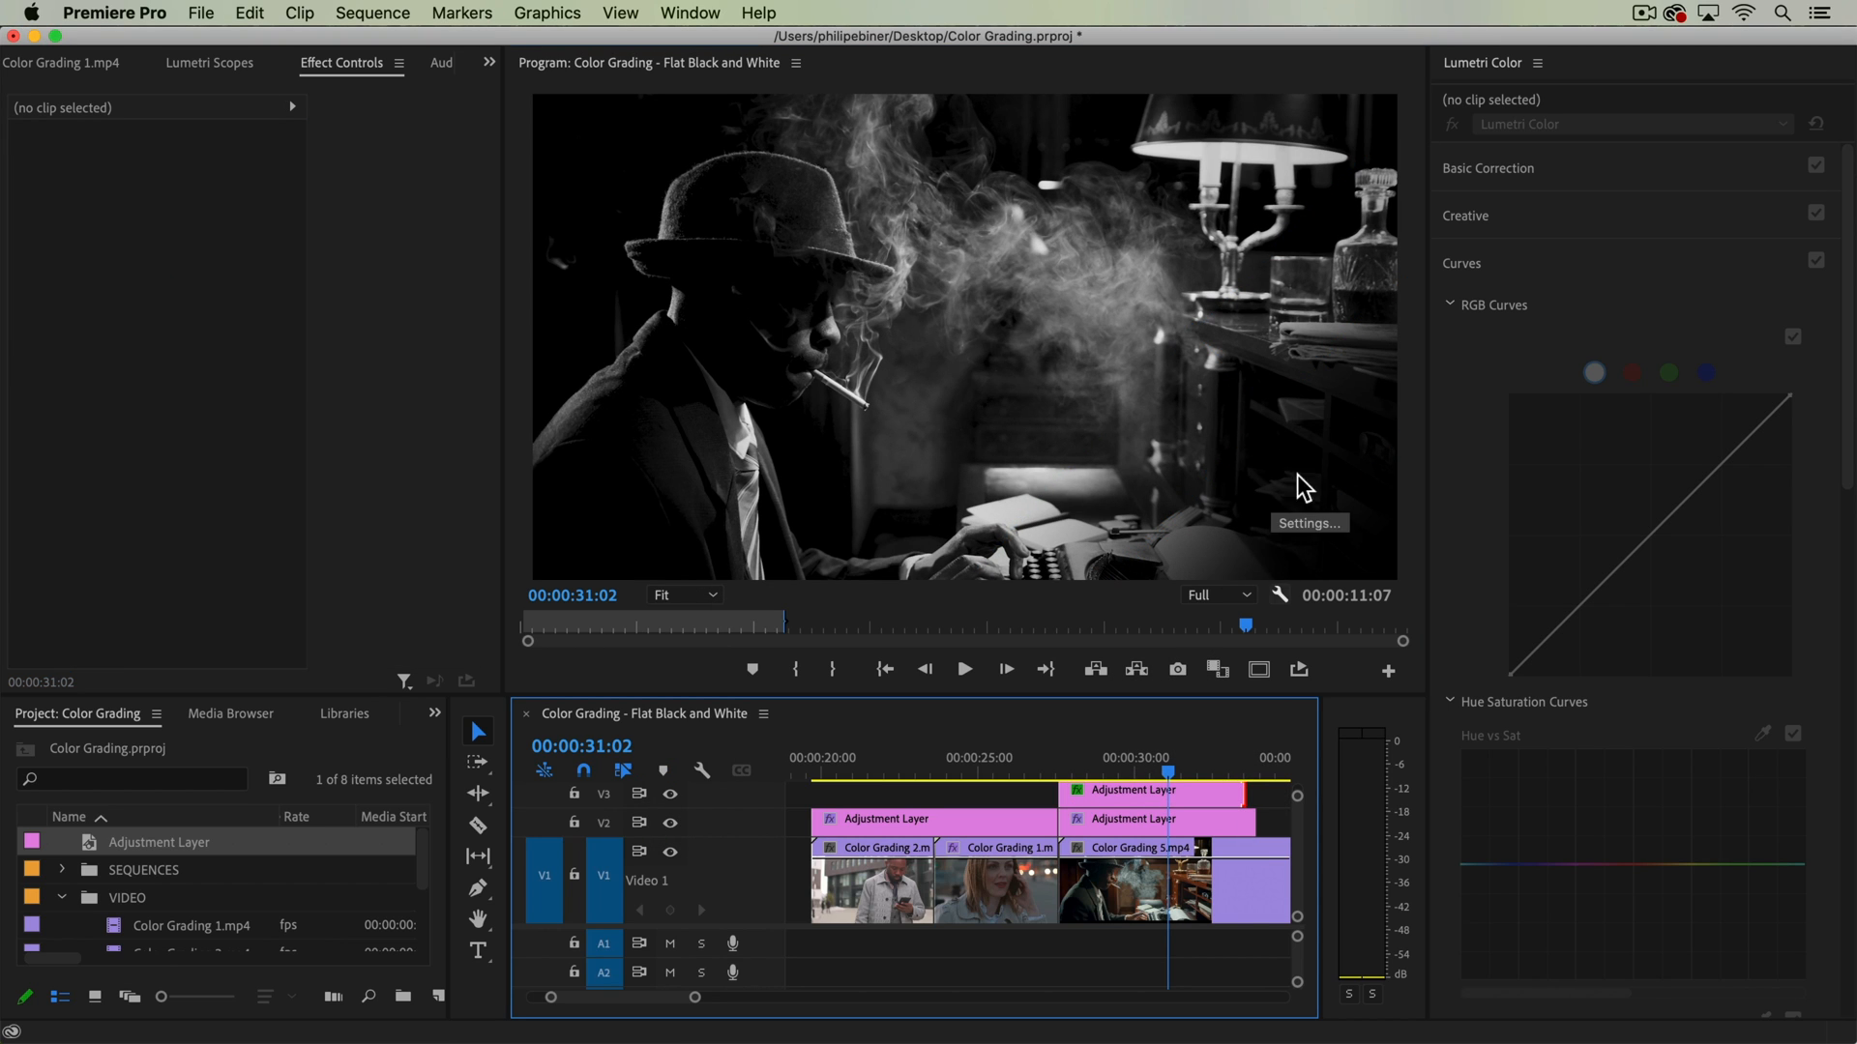
pyautogui.moveTo(1239, 796); pyautogui.dragTo(1254, 796)
pyautogui.click(1134, 793)
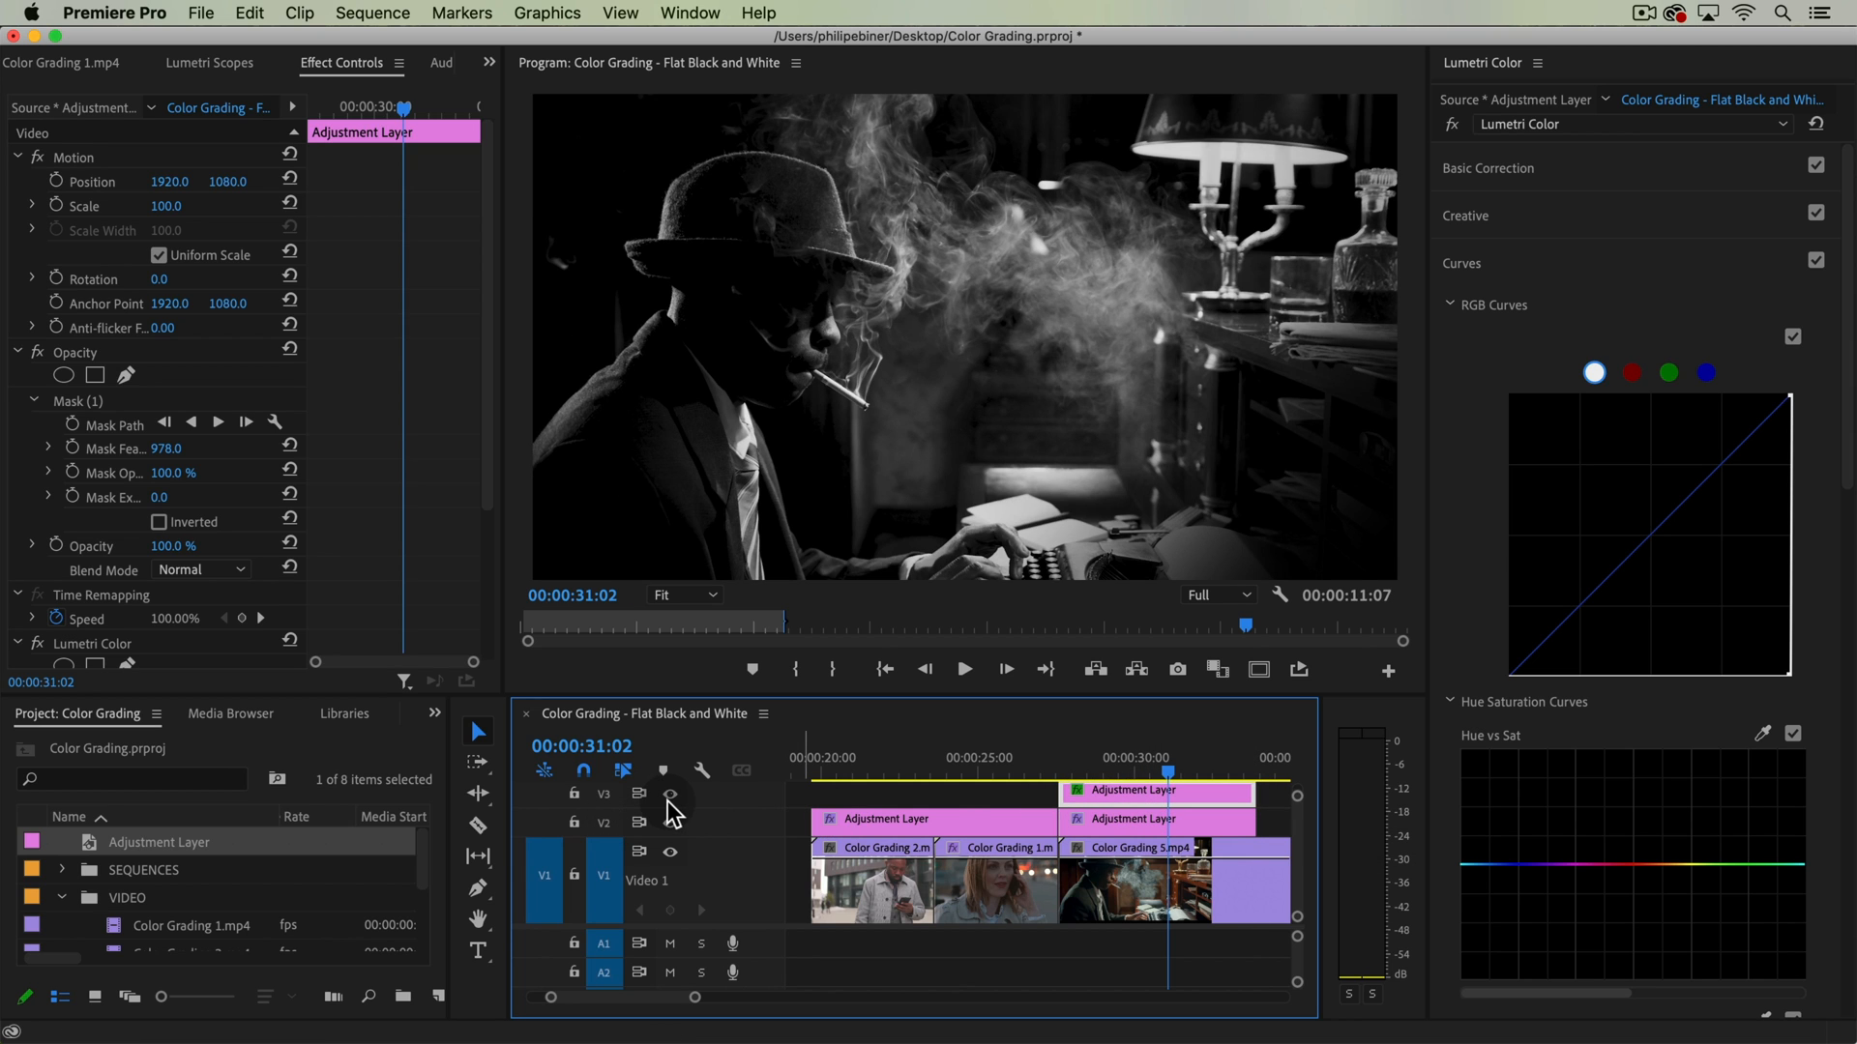
# - Toggle the visibility of track V3 to compare the shot with and without the masked darkening
pyautogui.click(670, 796)
pyautogui.click(669, 796)
pyautogui.click(670, 795)
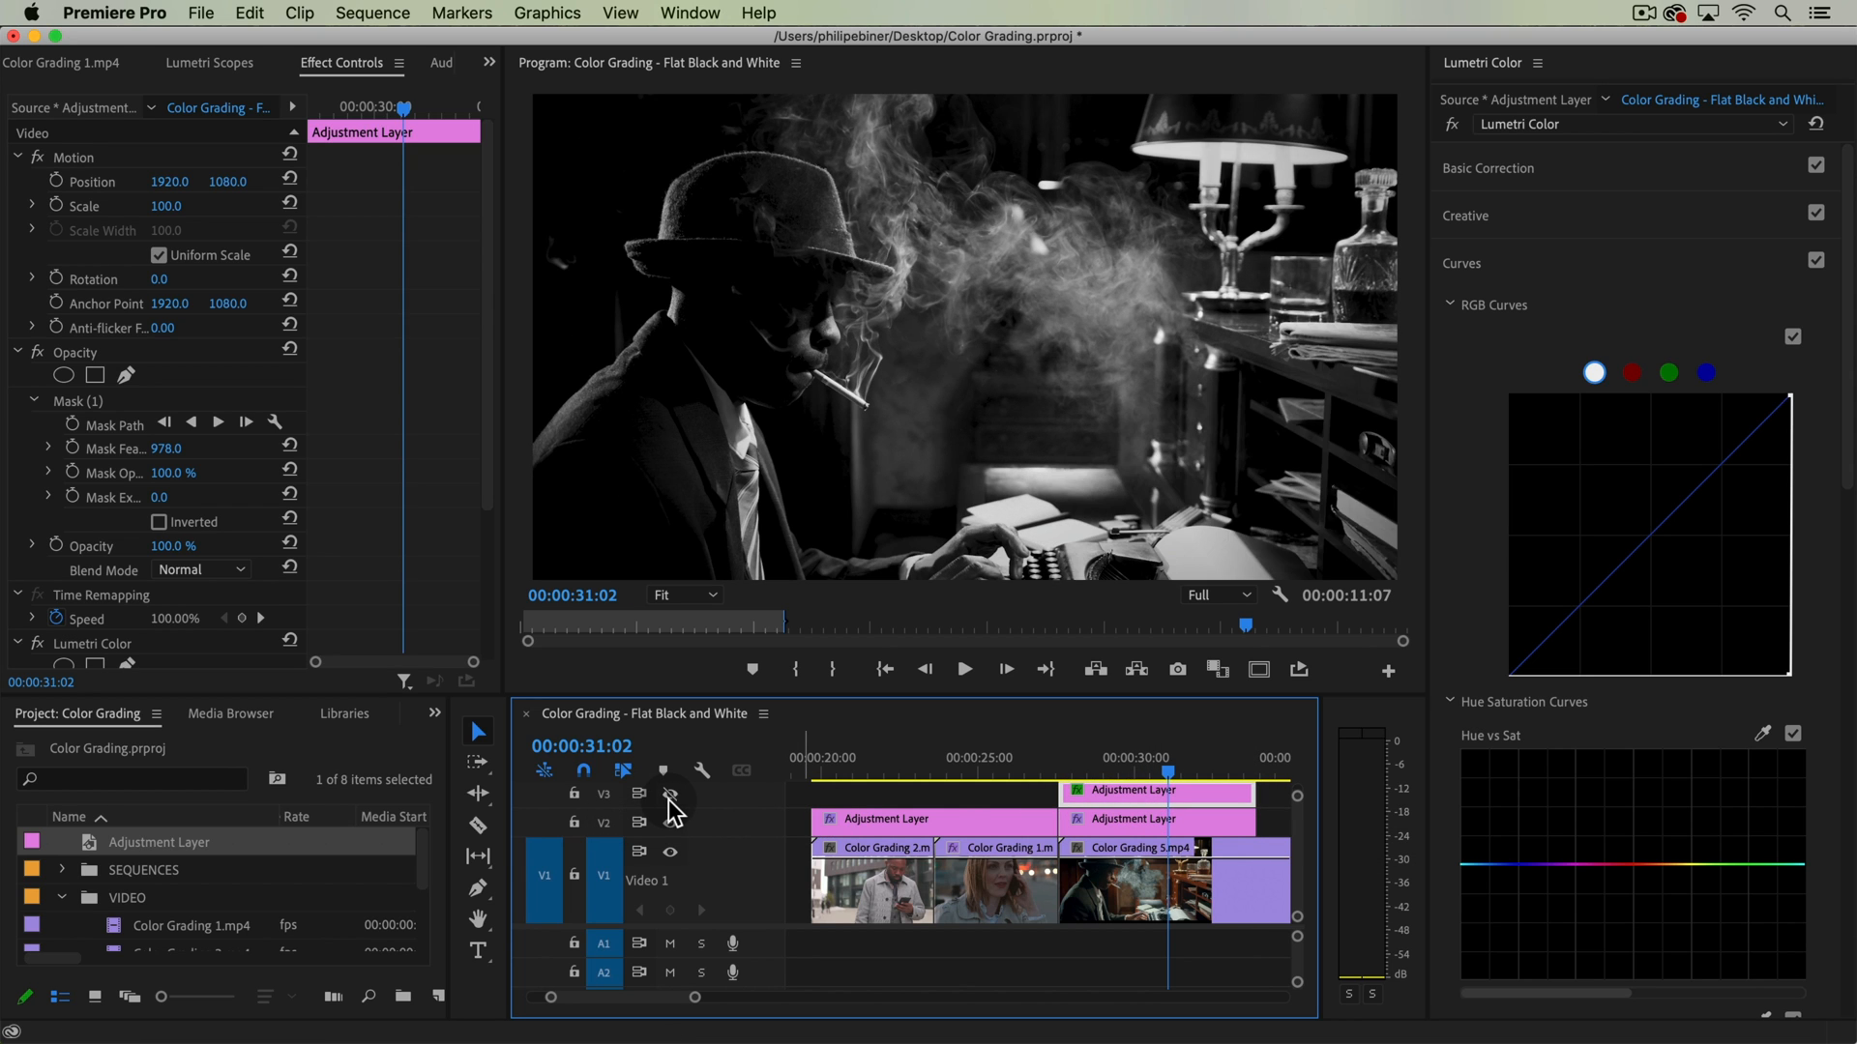
pyautogui.click(670, 796)
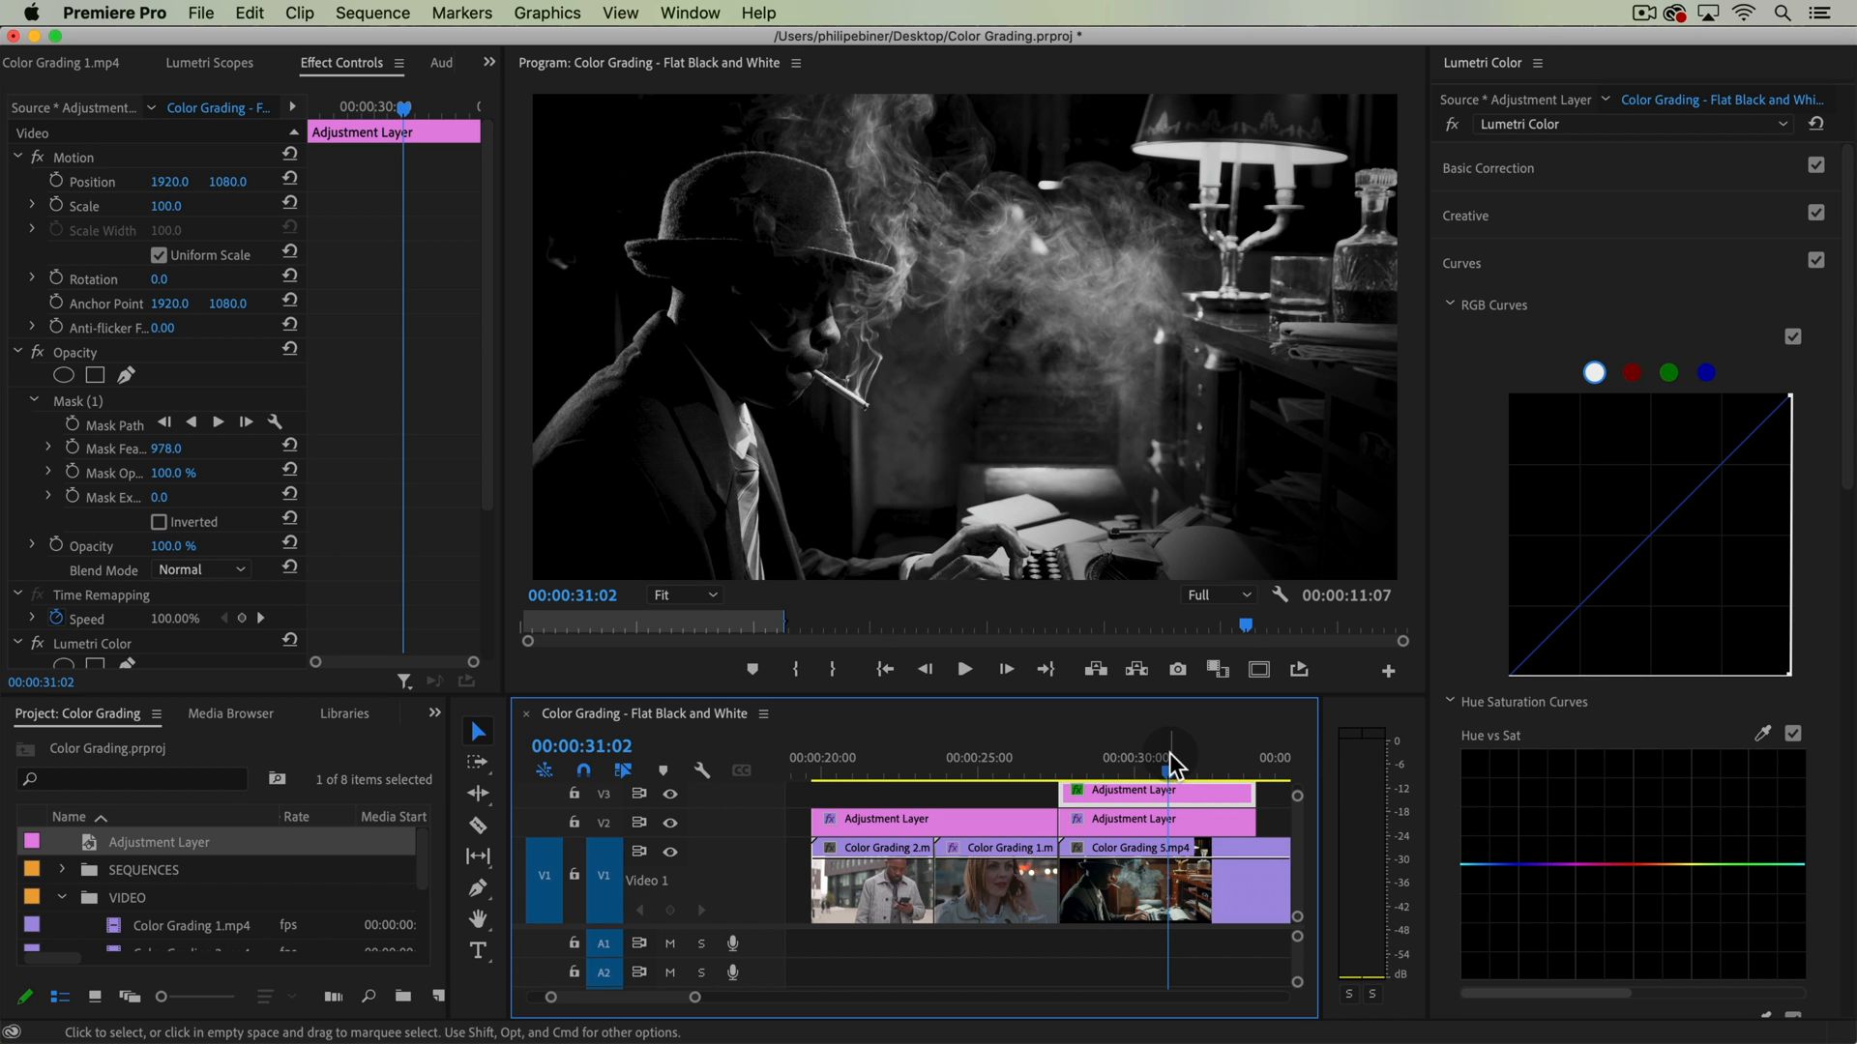
# - Play back the Color Grading 5 shot from near its start to check the corner darkening
pyautogui.click(1094, 757)
pyautogui.press('space')
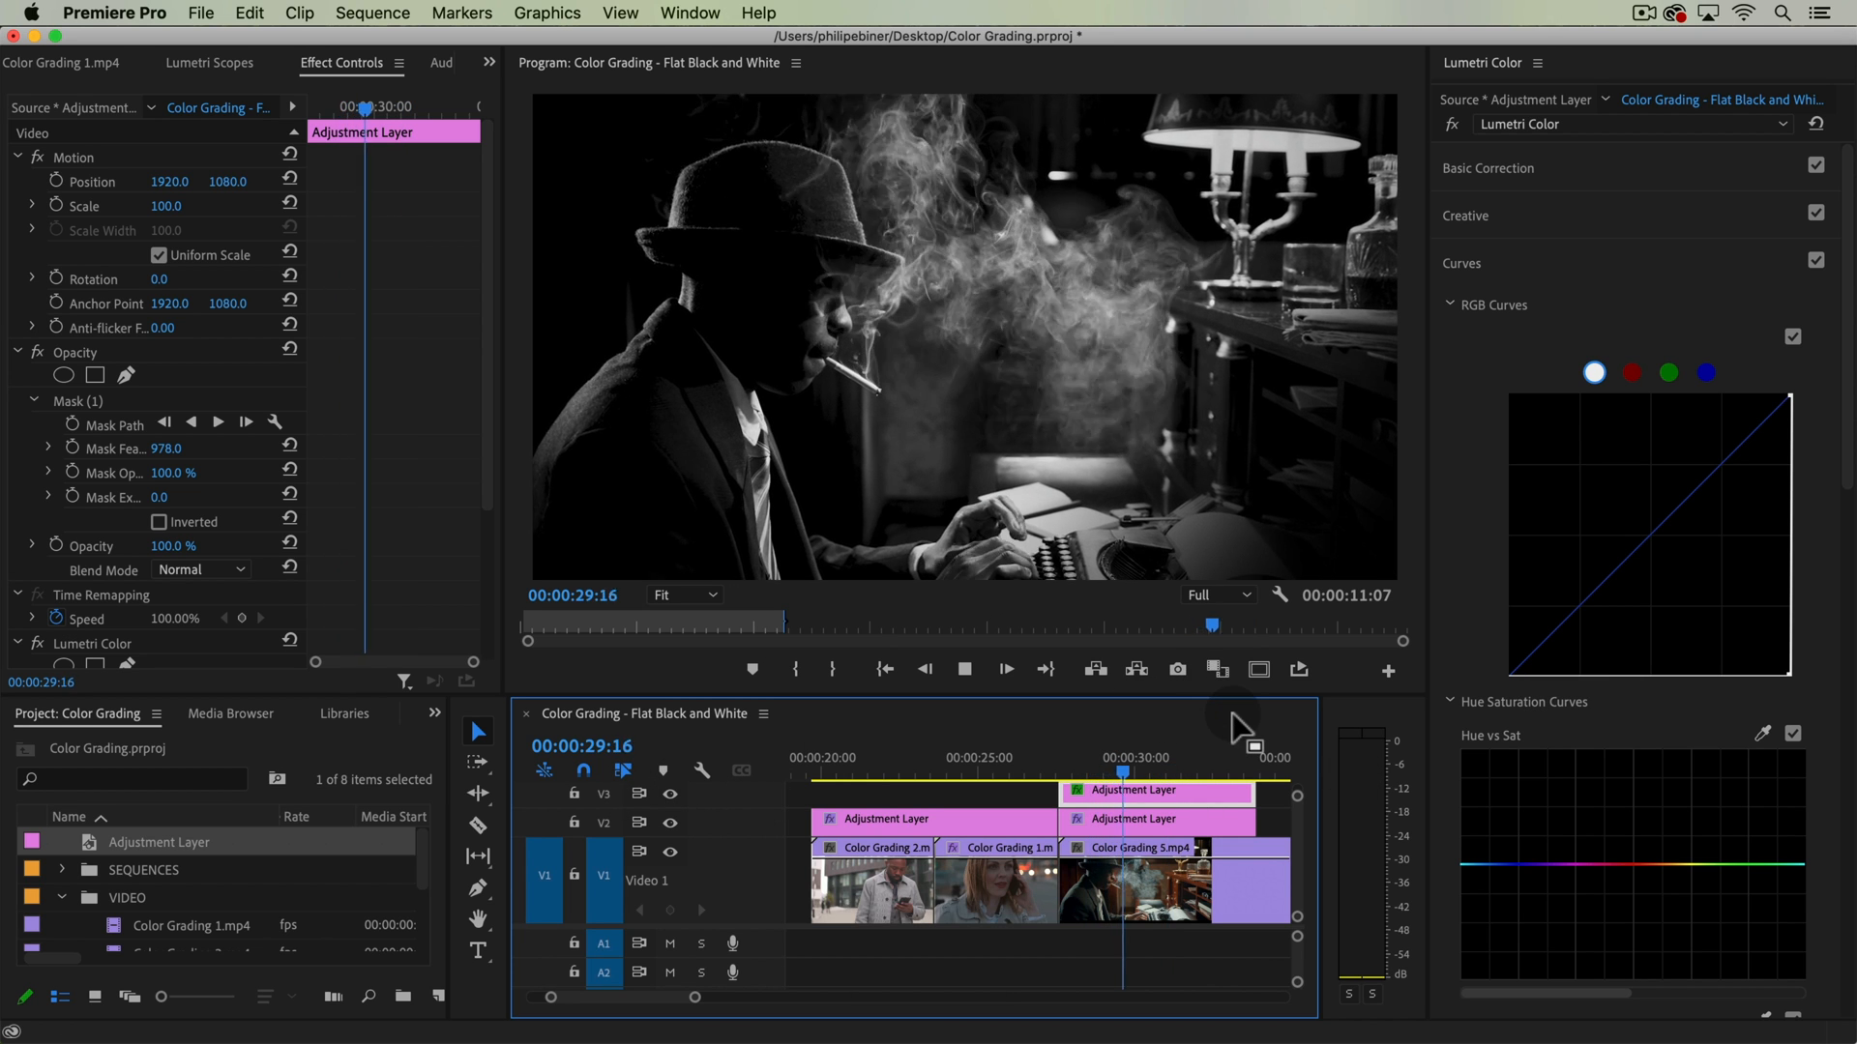
pyautogui.press('space')
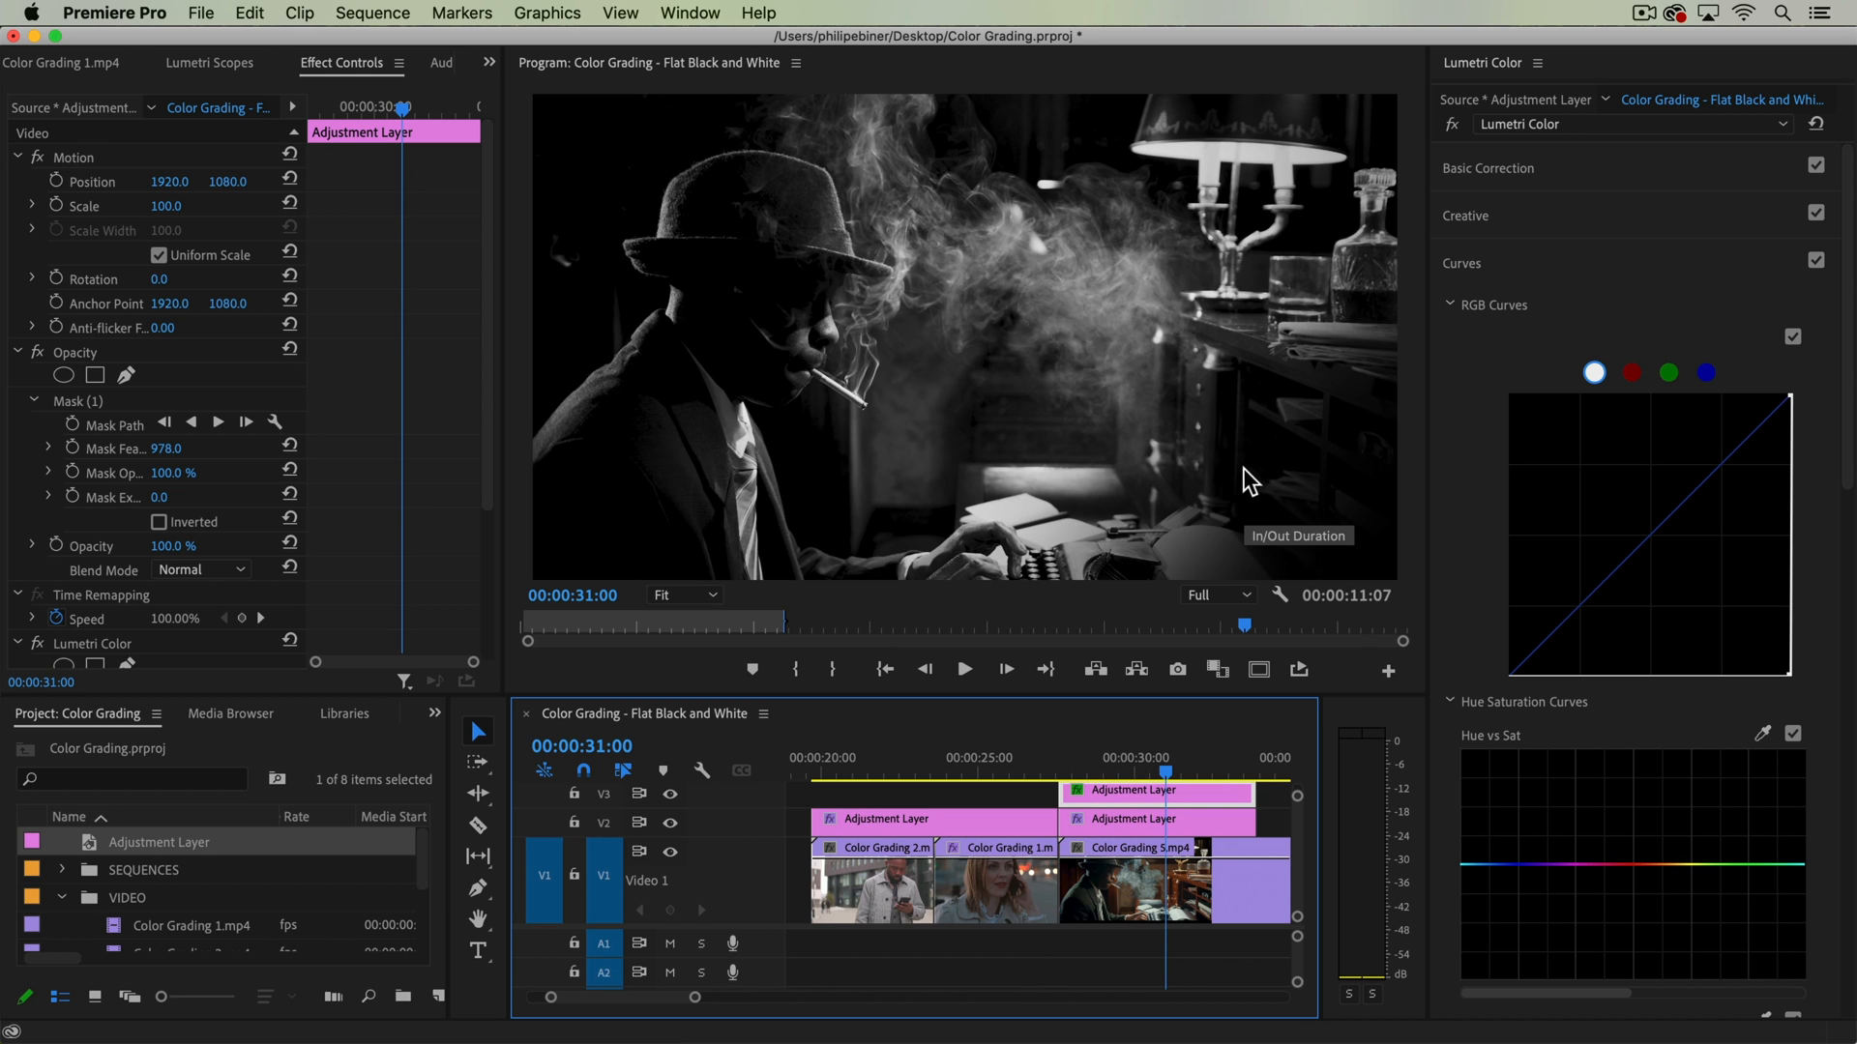
pyautogui.click(1109, 766)
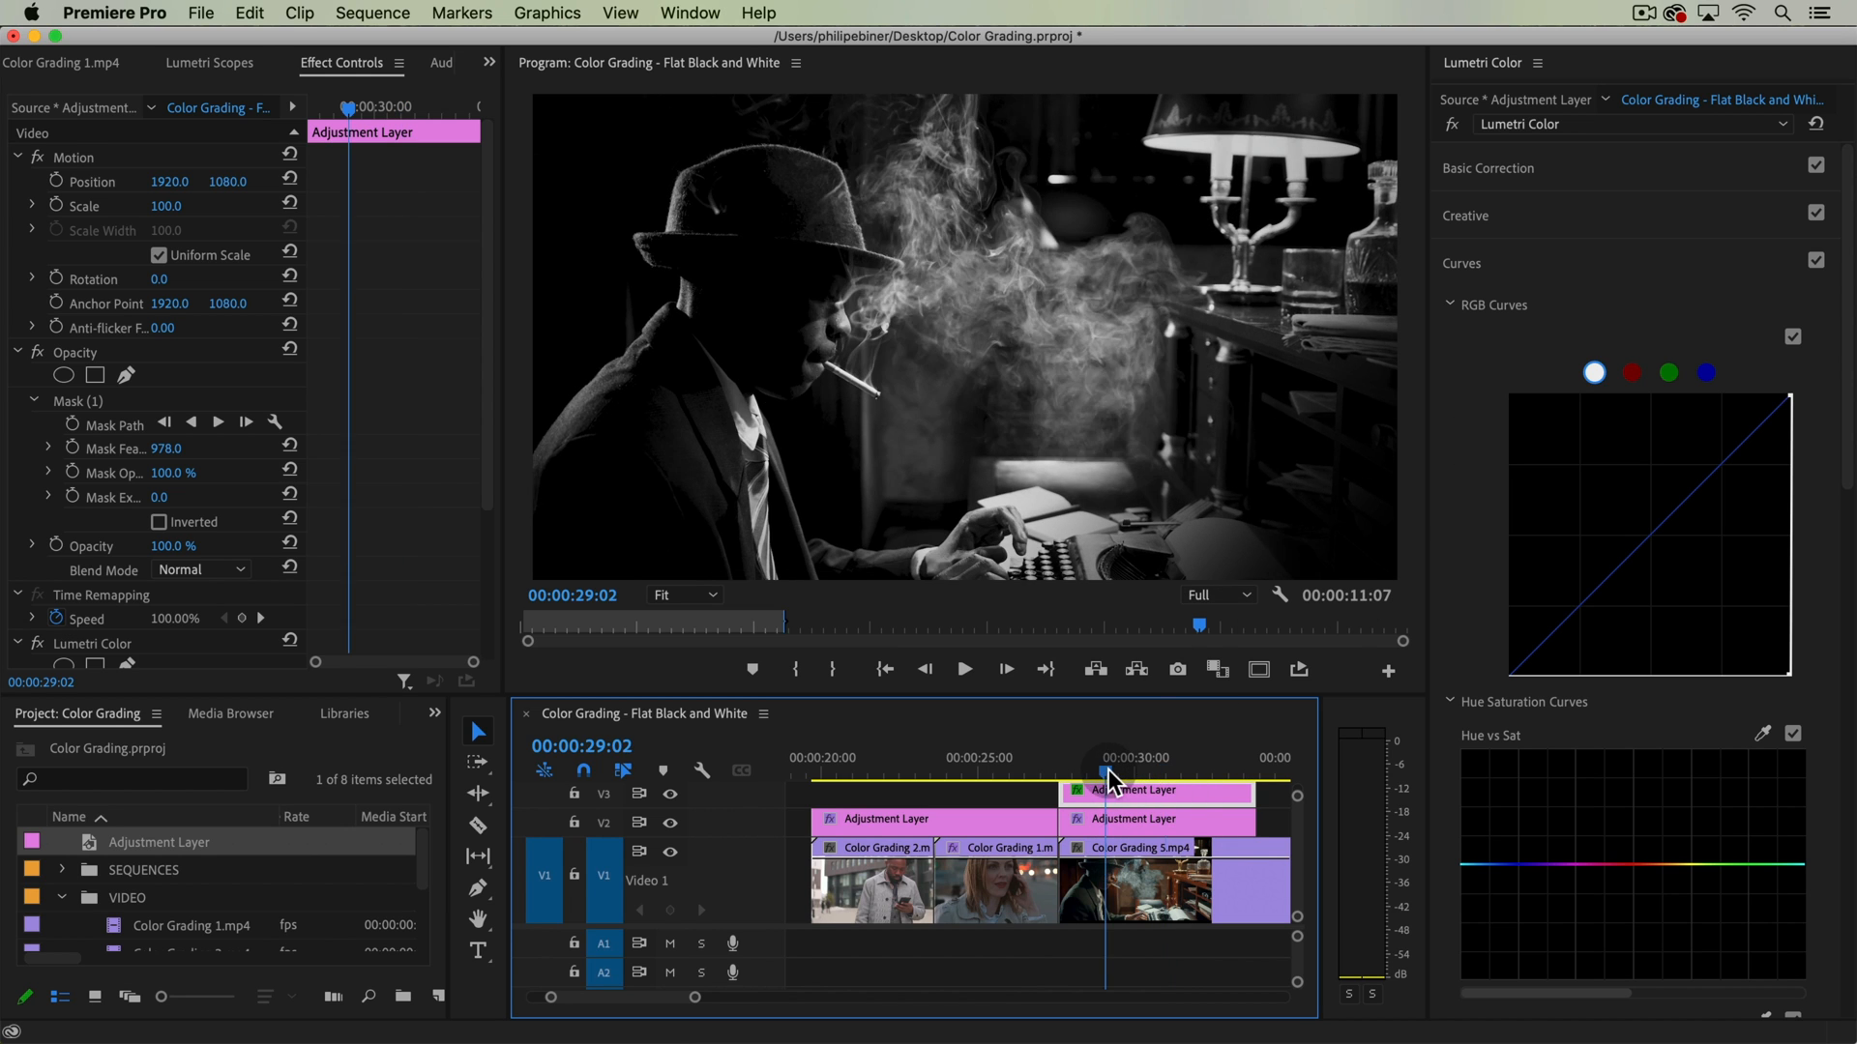
pyautogui.press('space')
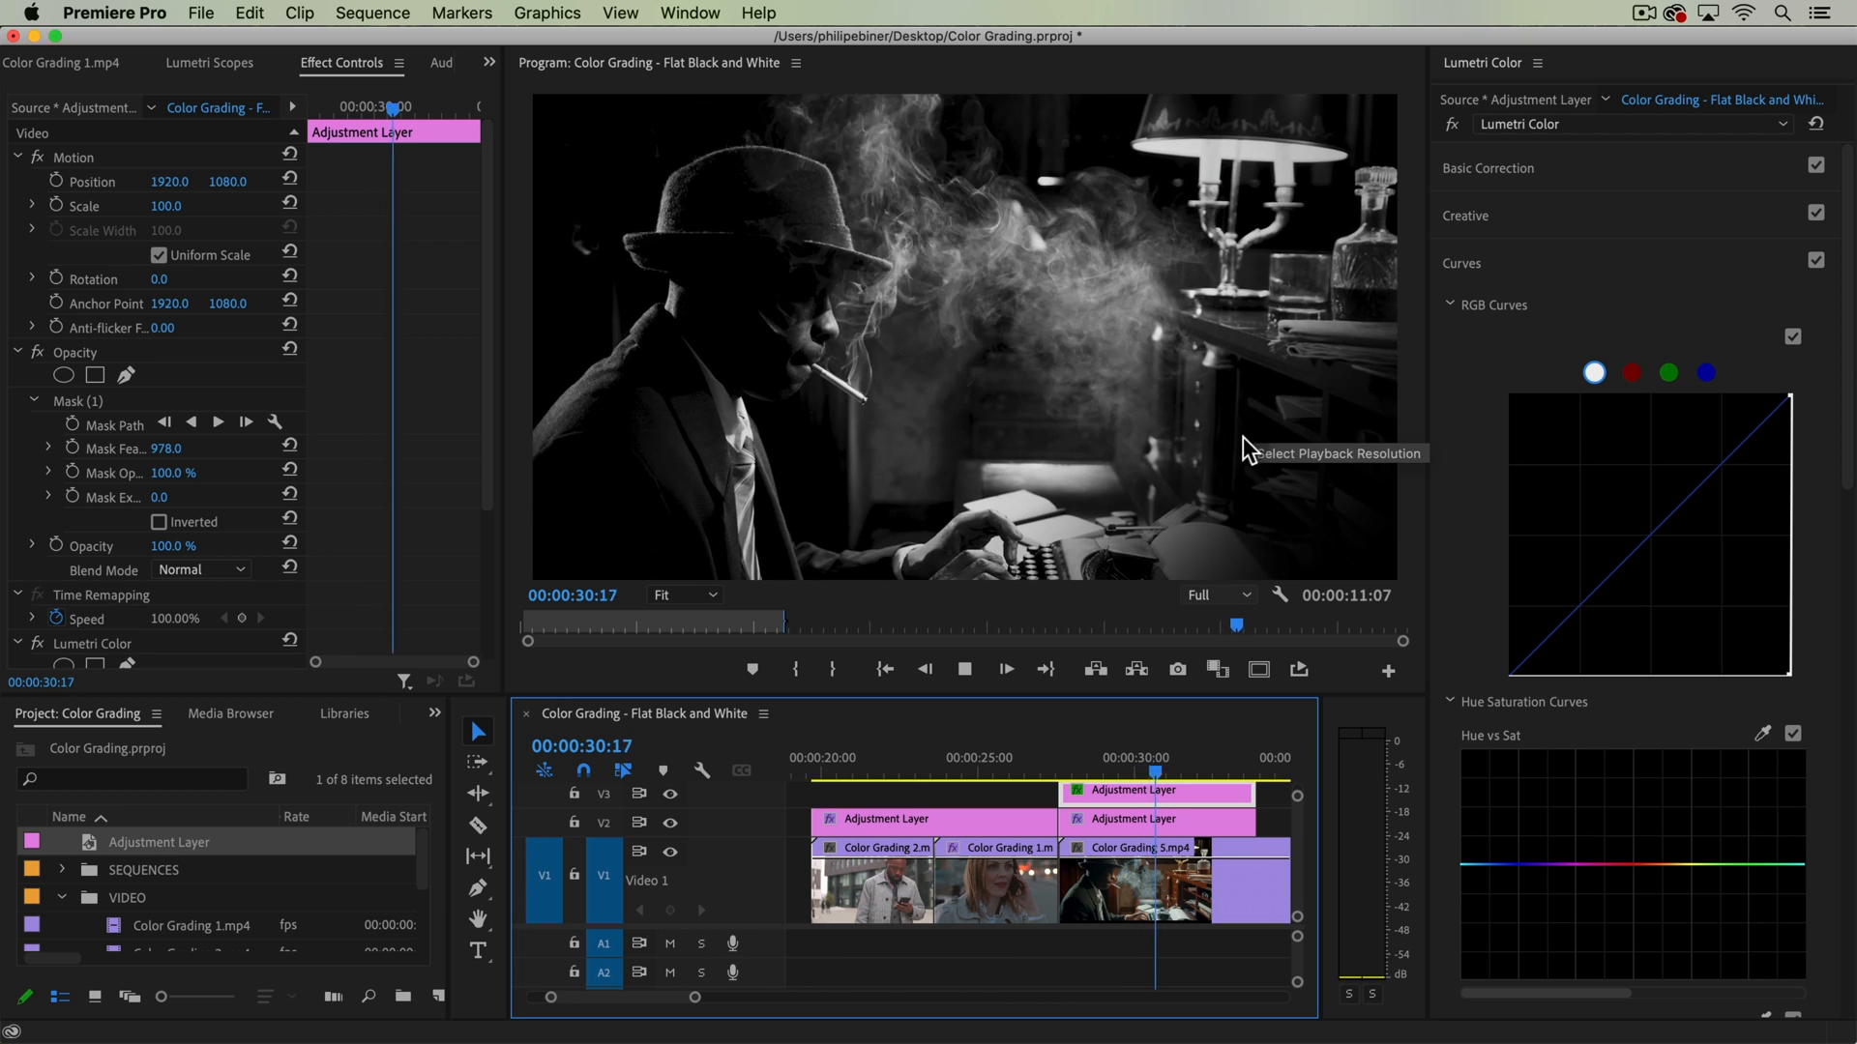
# - Replay part of the Color Grading 5 shot to review the masked darkening once more
pyautogui.press('space')
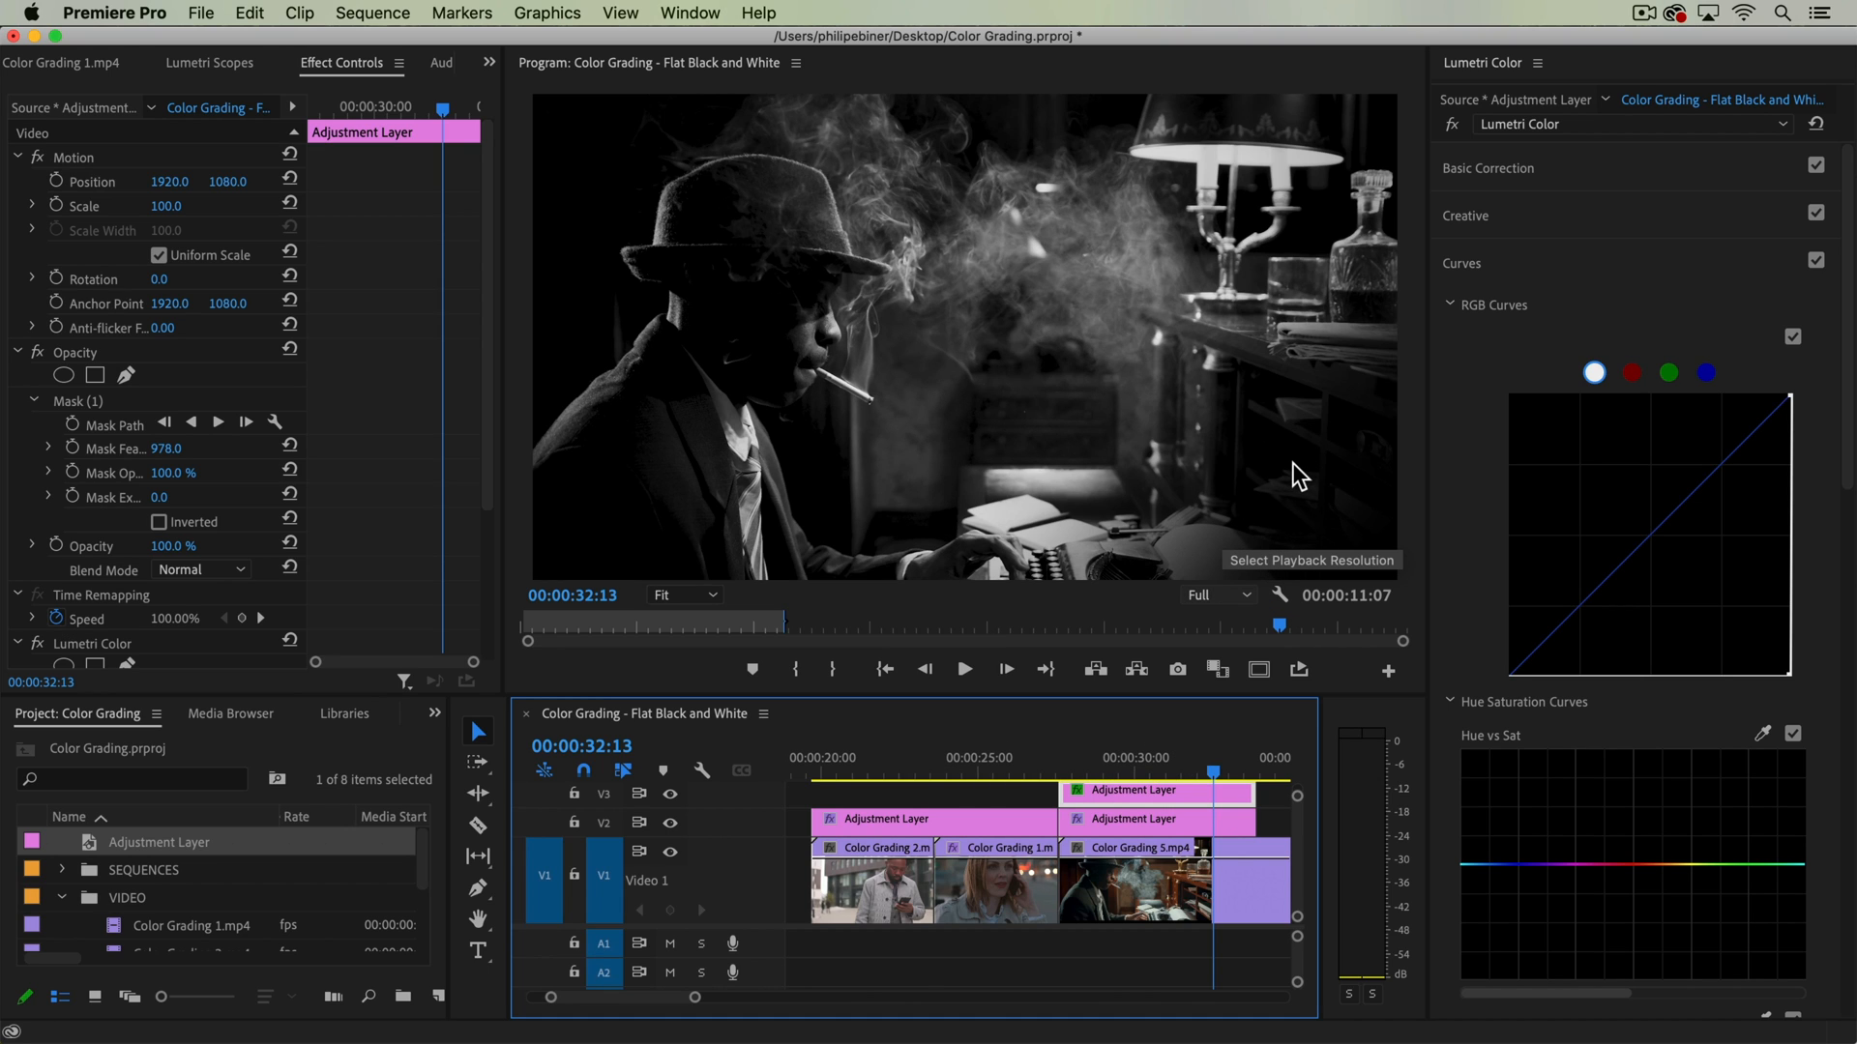
pyautogui.click(1097, 750)
pyautogui.press('space')
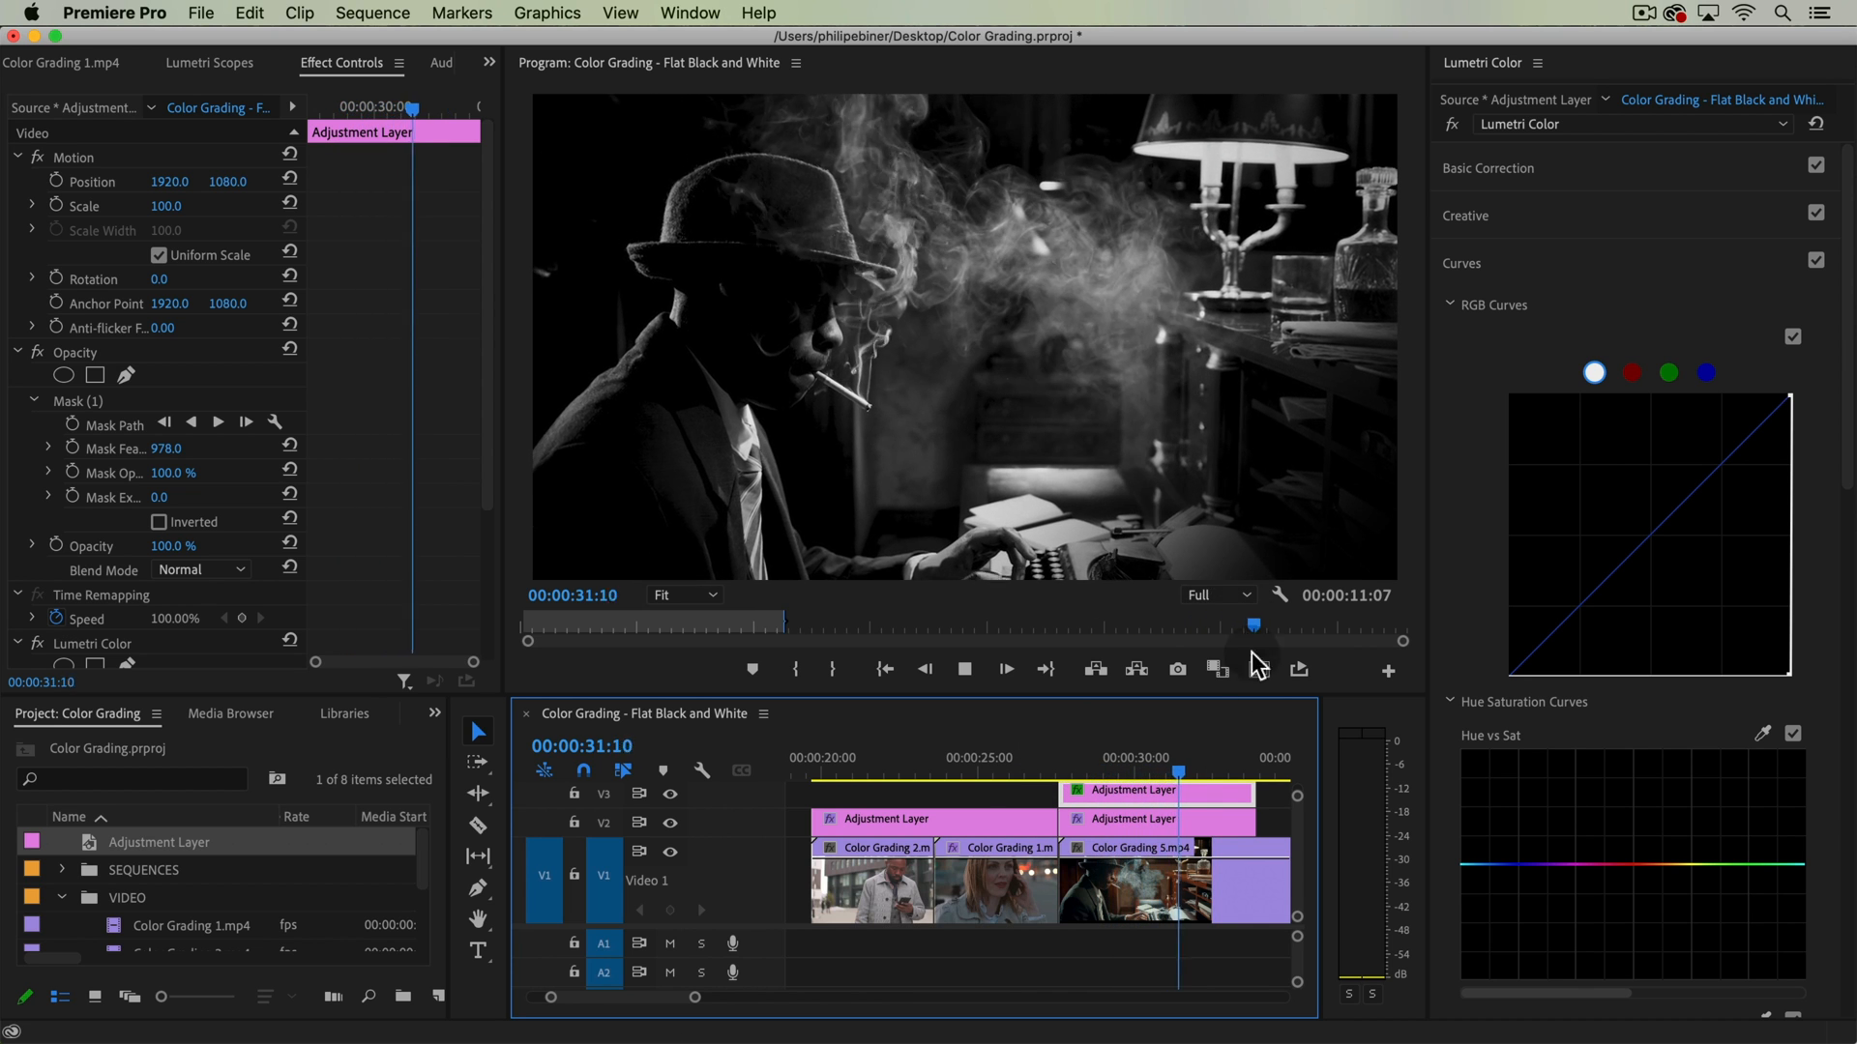
pyautogui.press('space')
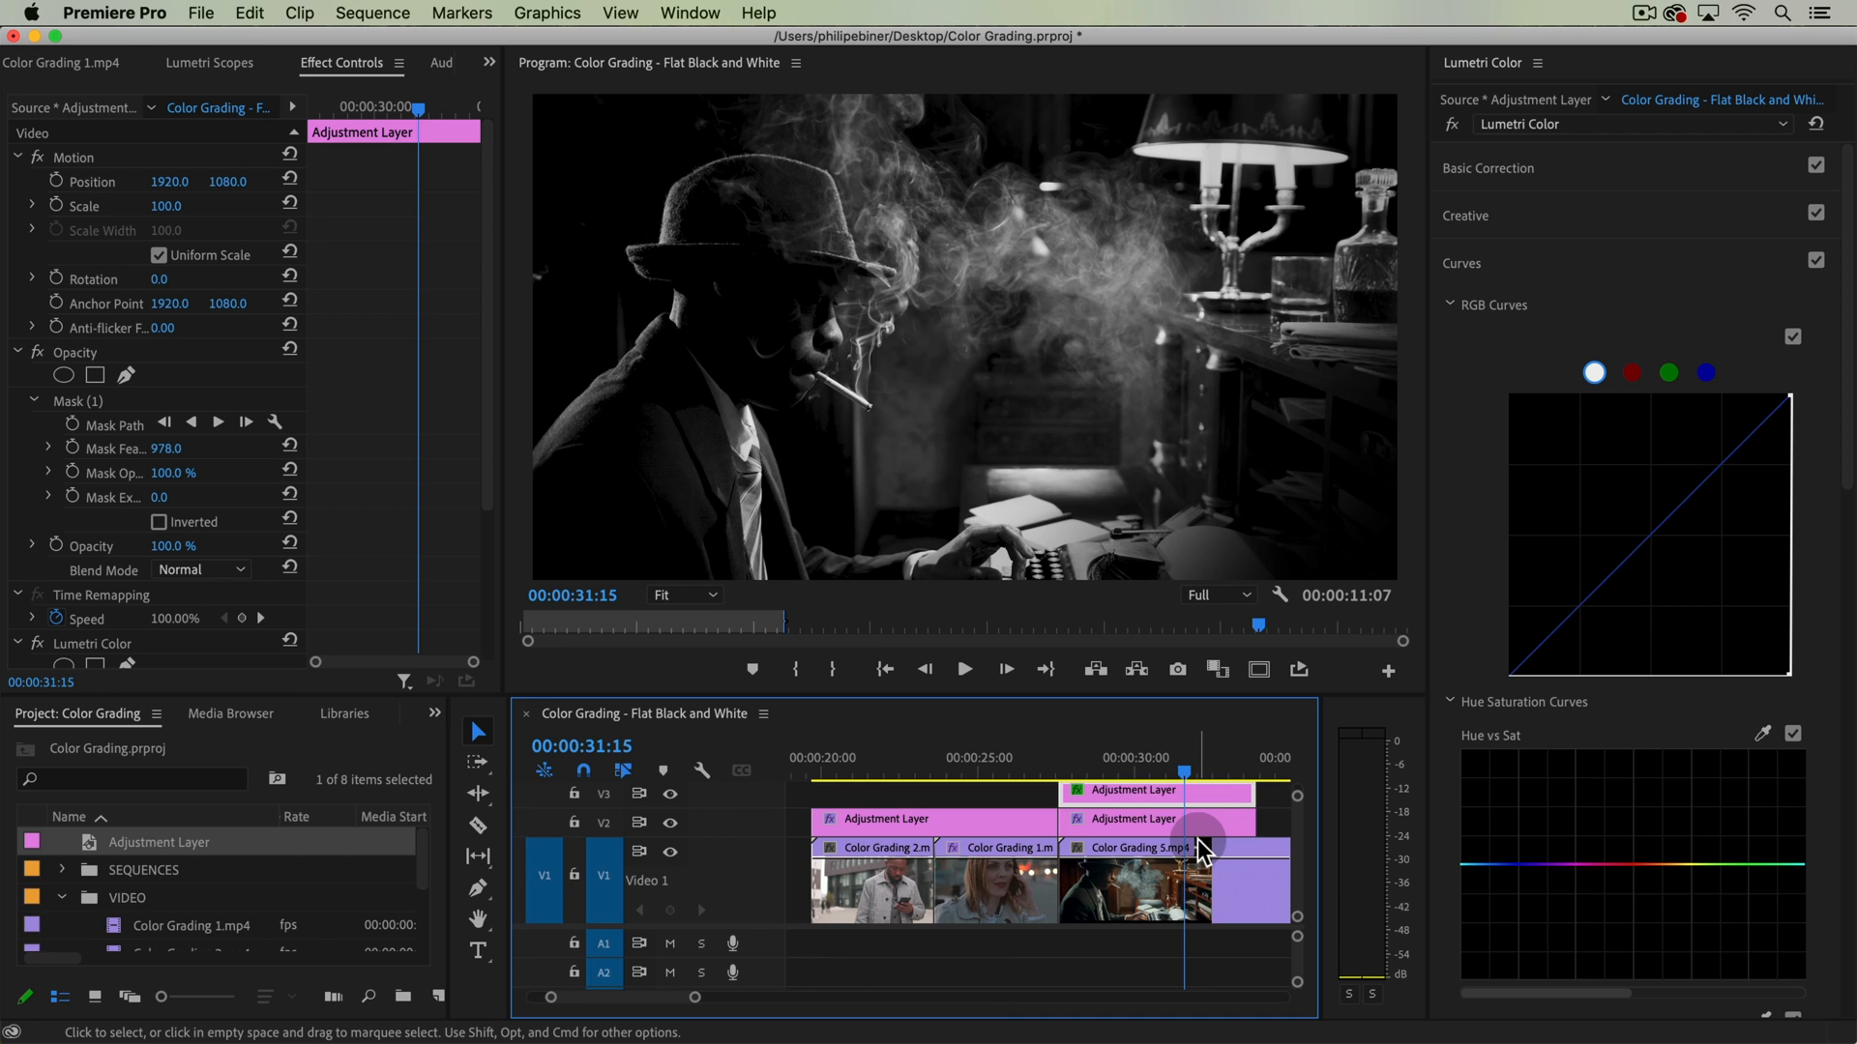
# - Duplicate the Color Grading 2 and Color Grading 1 clips on V1 and place the copies after the last Color Grading 5 clip
pyautogui.press('-')
pyautogui.click(1099, 791)
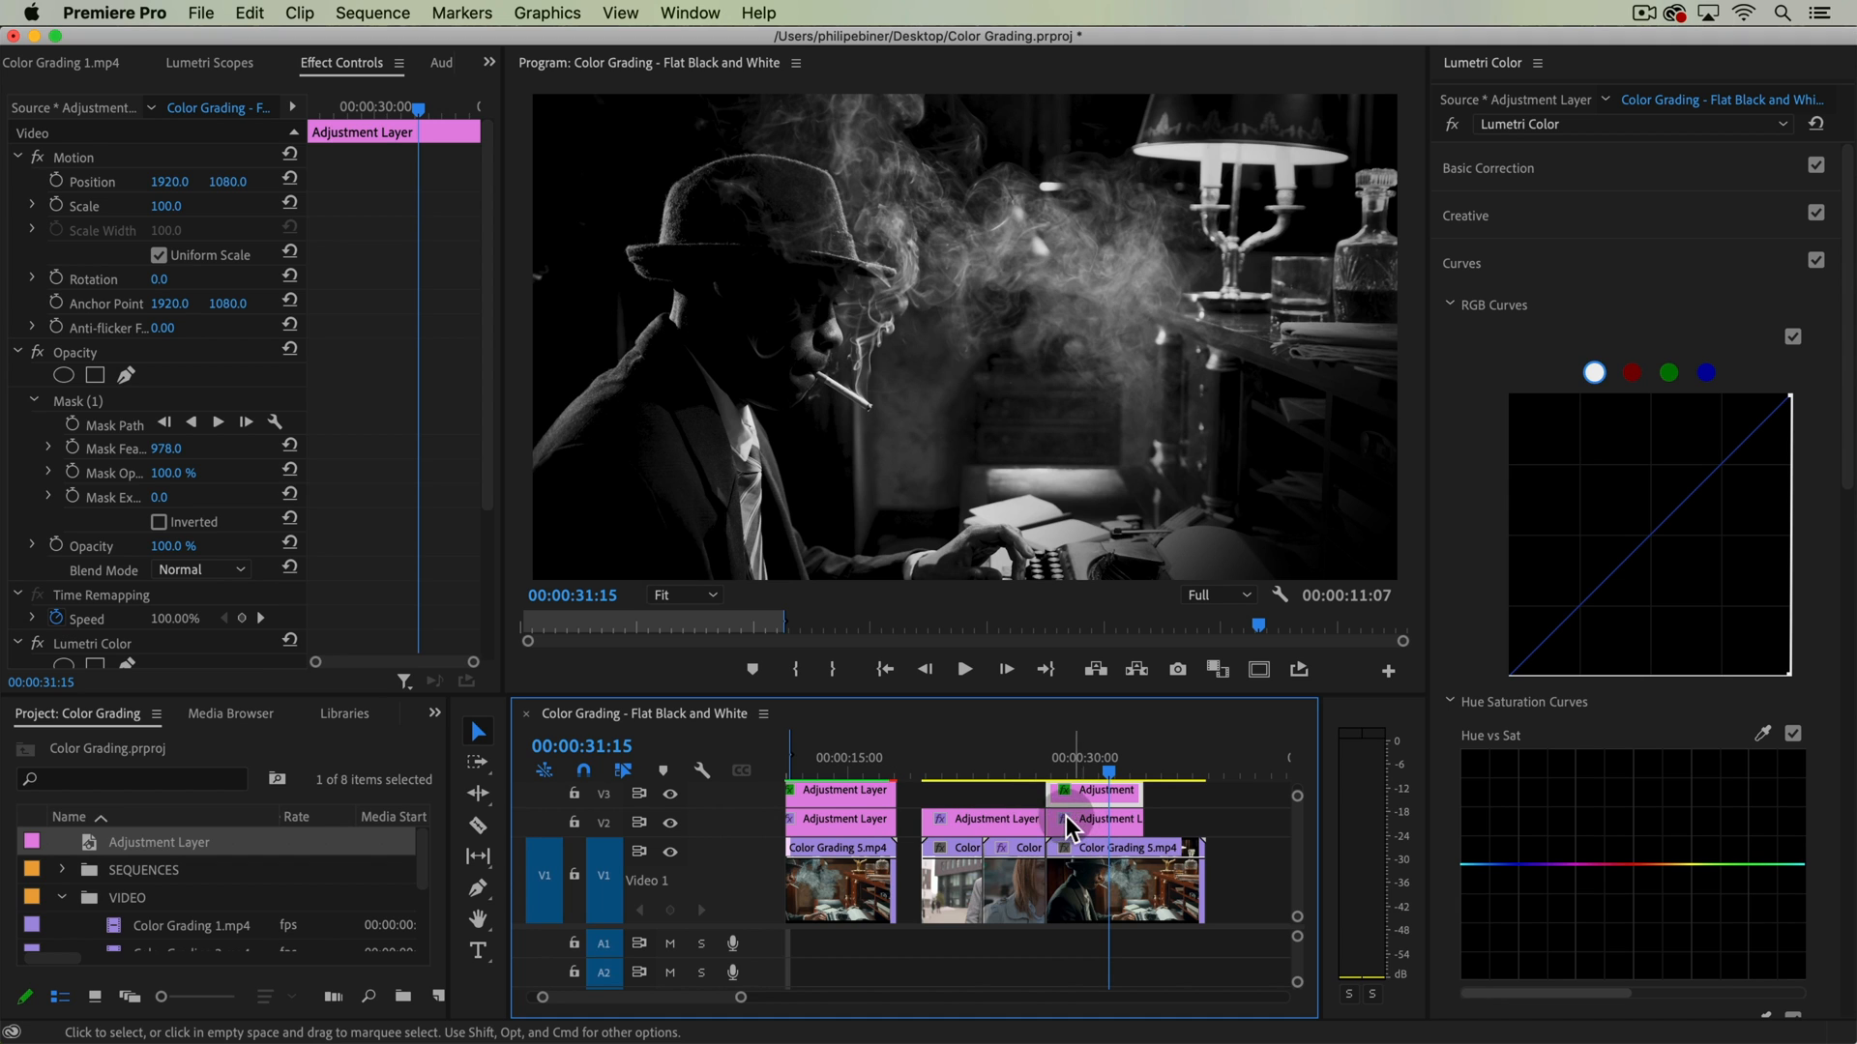
pyautogui.click(993, 772)
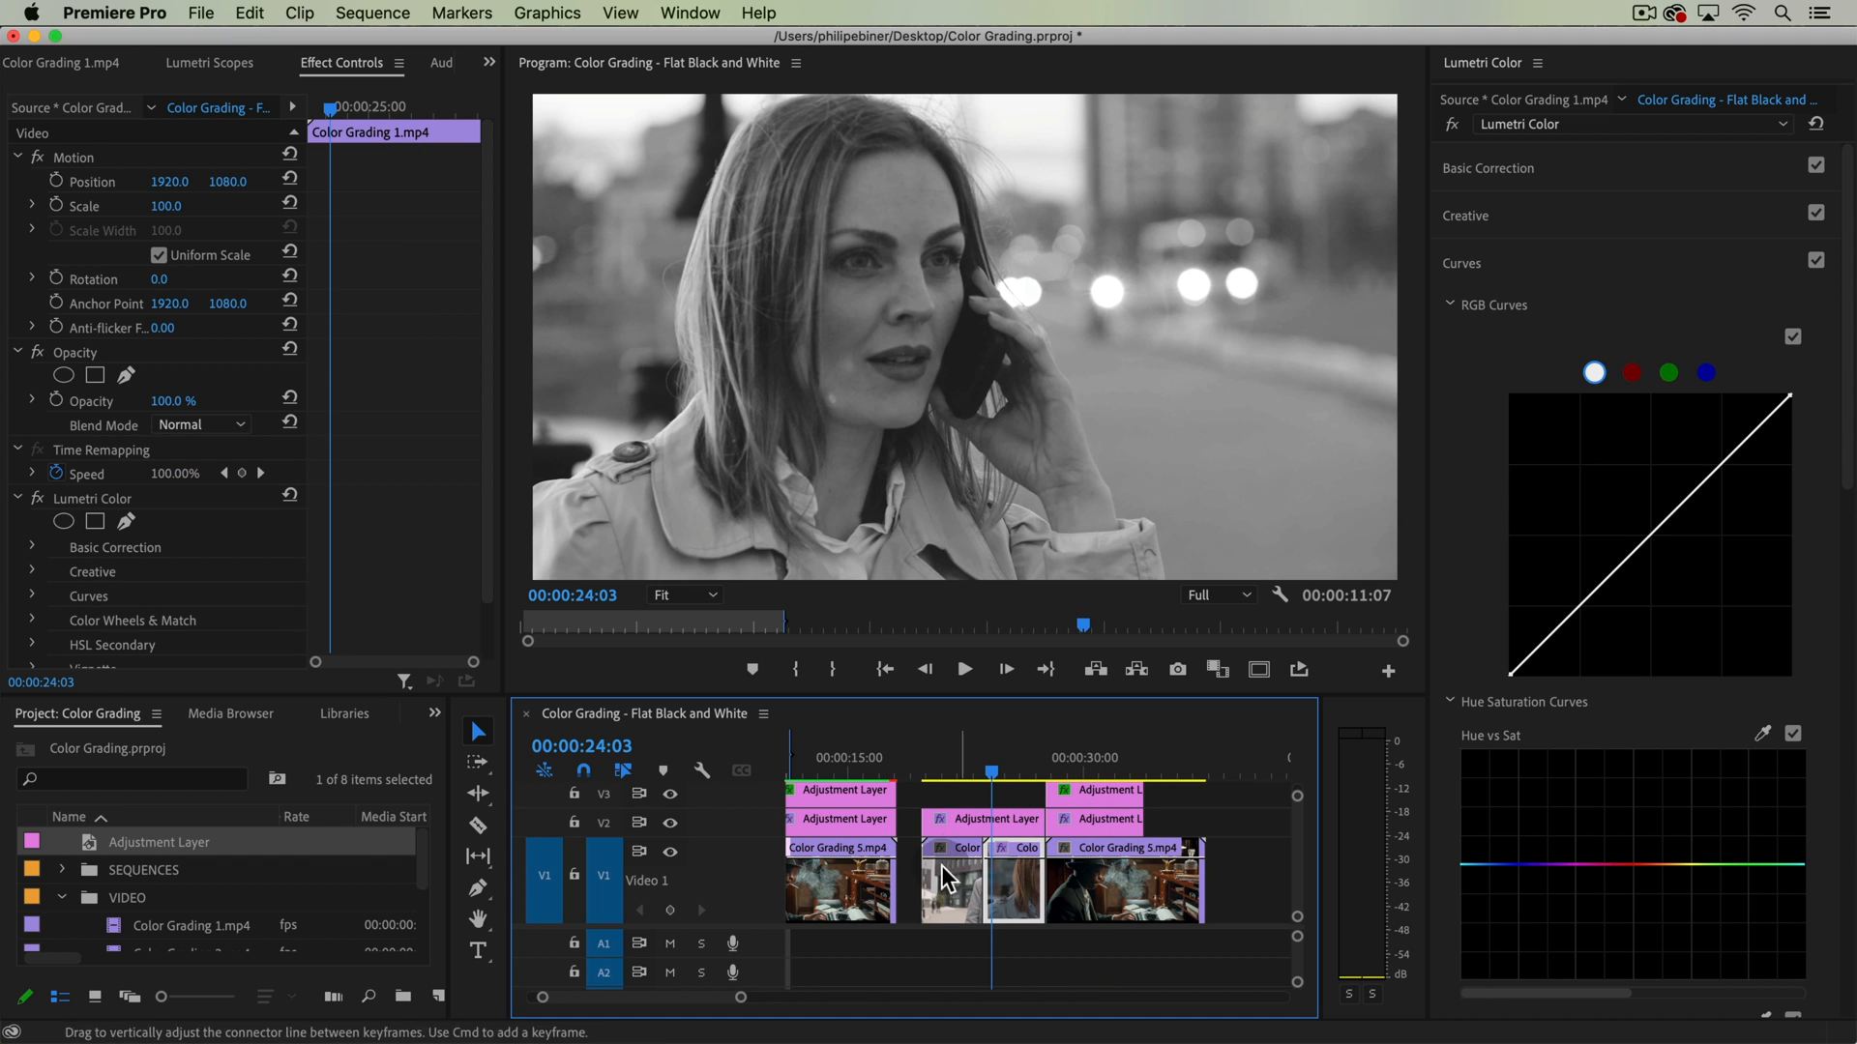
pyautogui.press('alt')
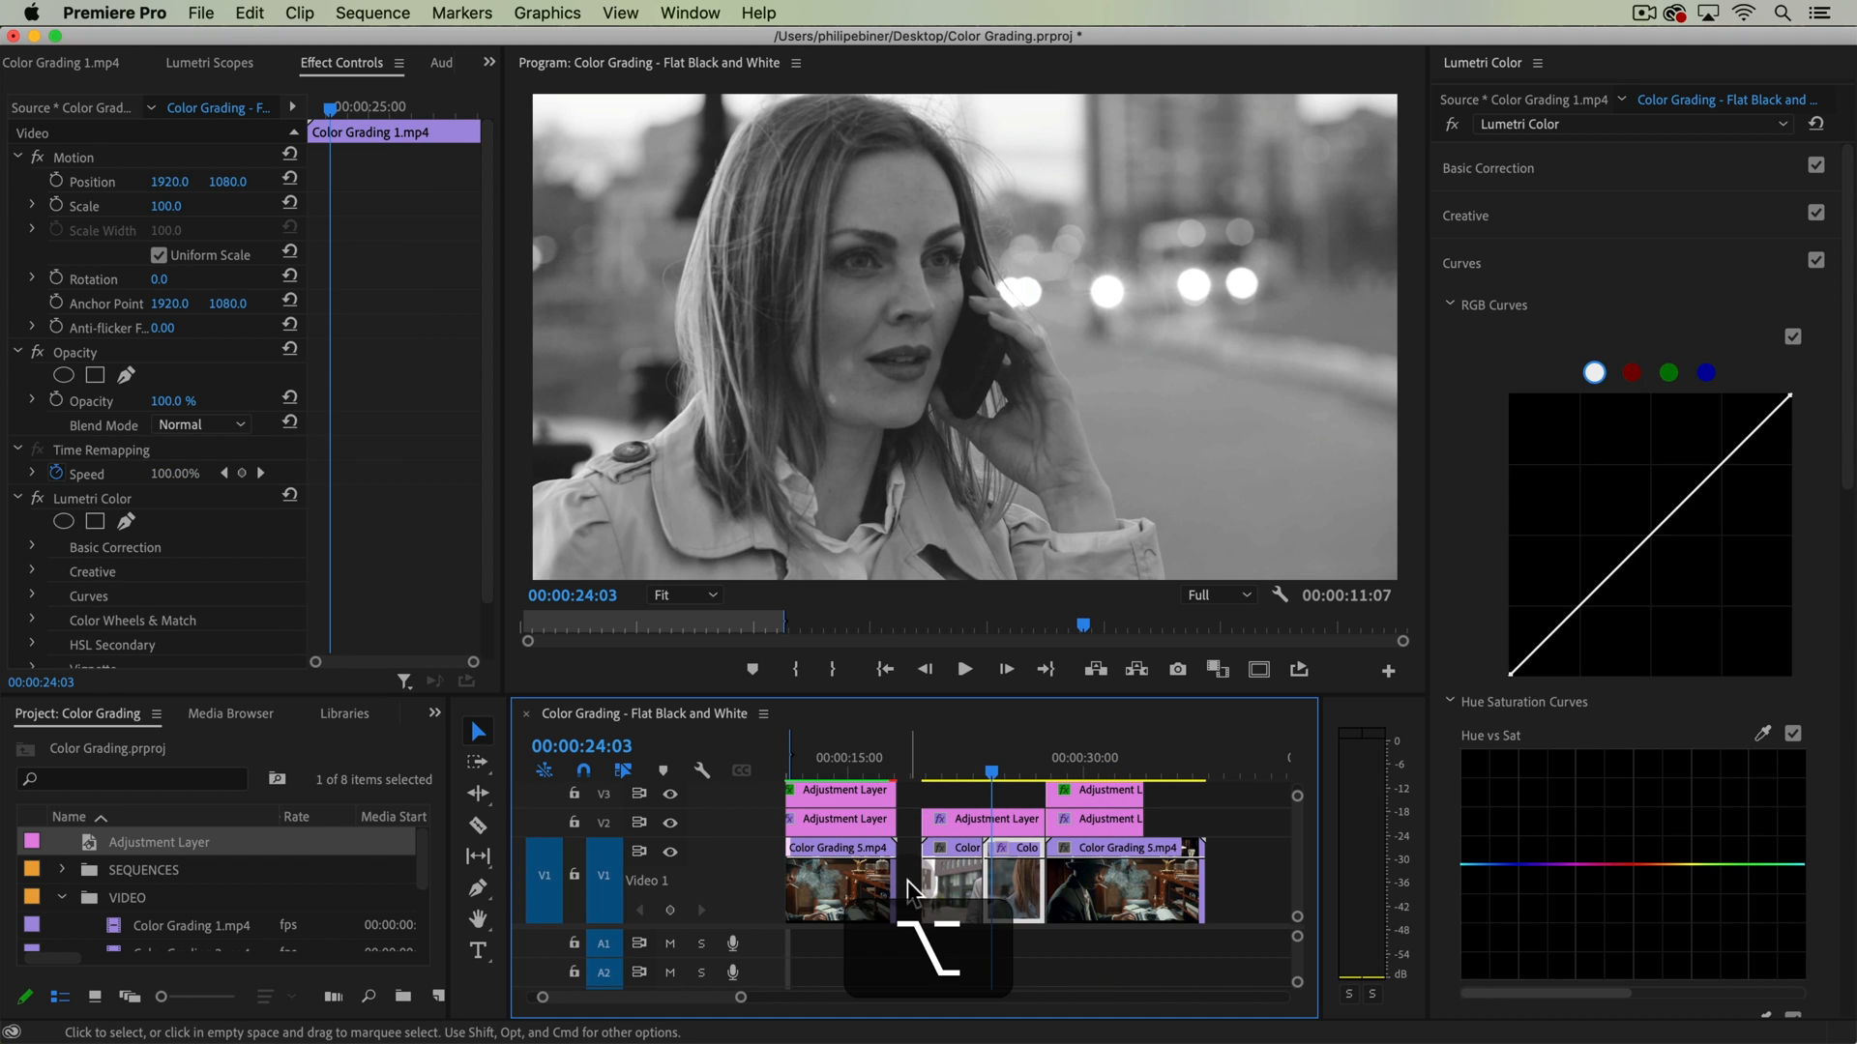
pyautogui.moveTo(907, 880); pyautogui.dragTo(1248, 882)
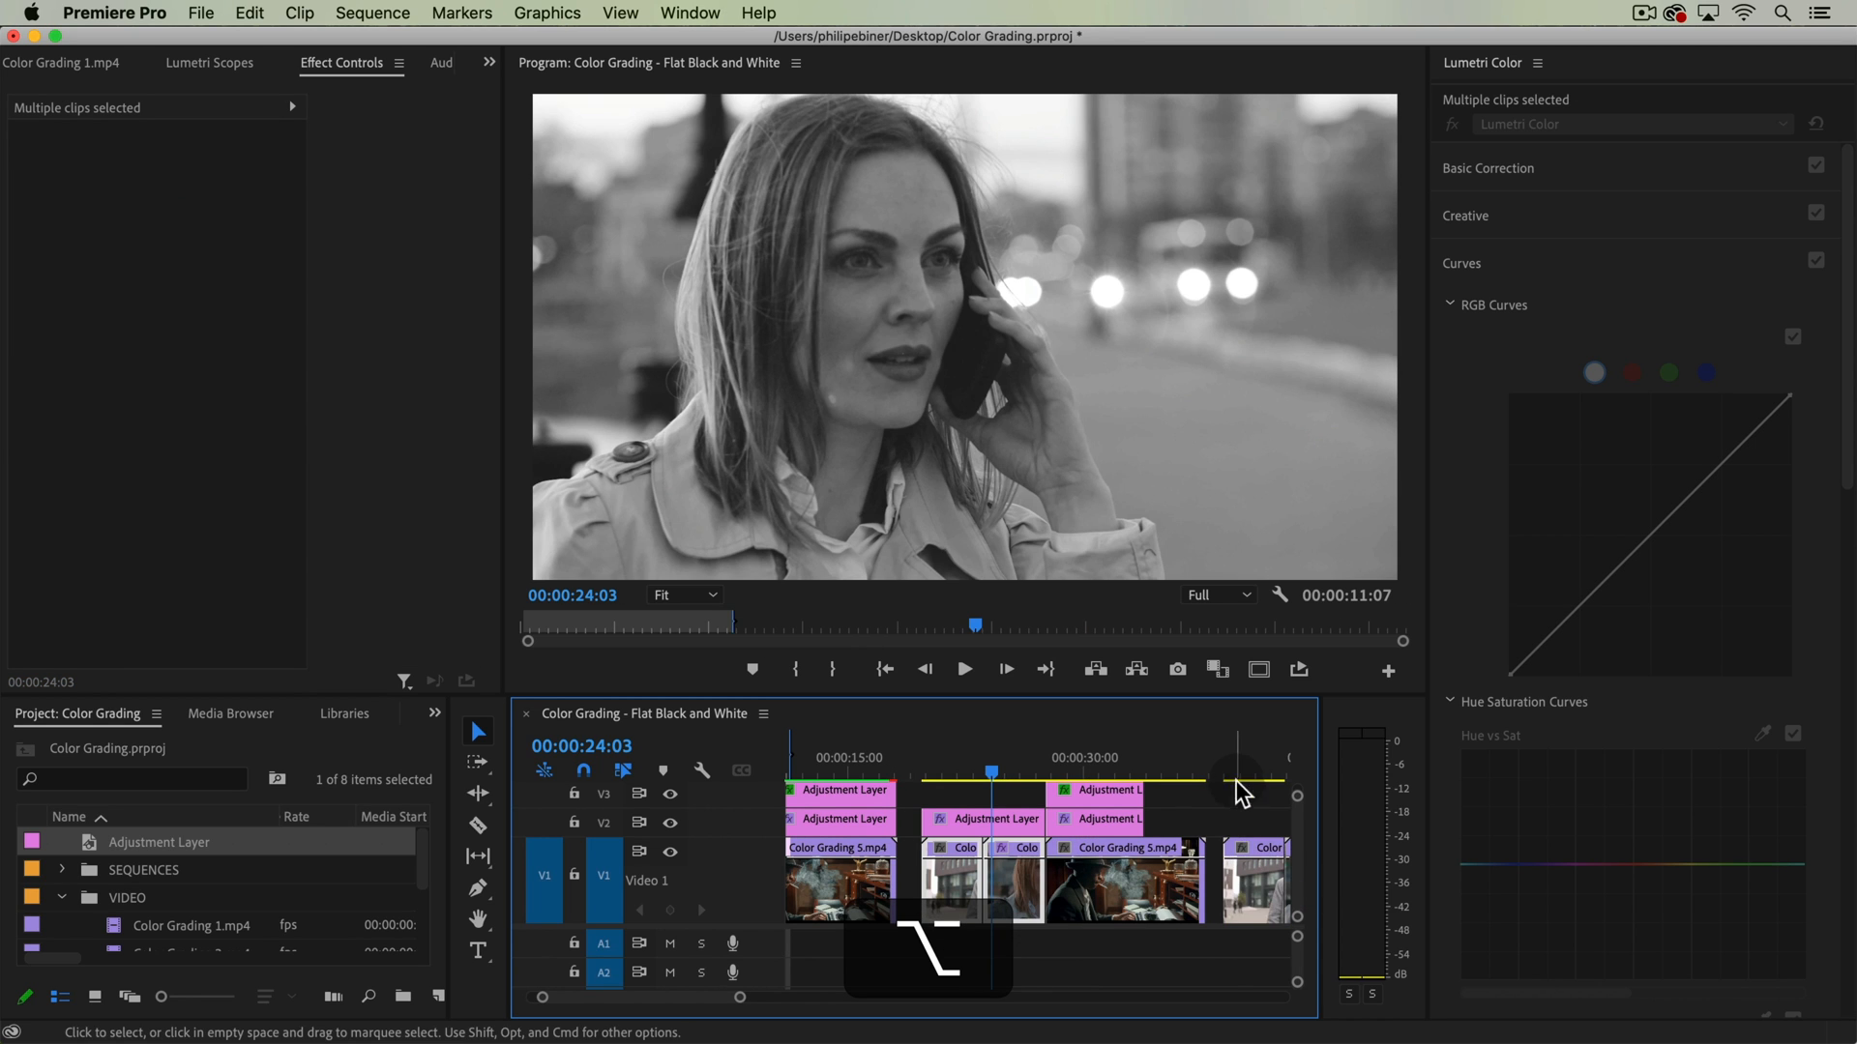
# - Extend the end of the last V2 adjustment layer to cover both newly copied clips
pyautogui.click(1236, 776)
pyautogui.press('-')
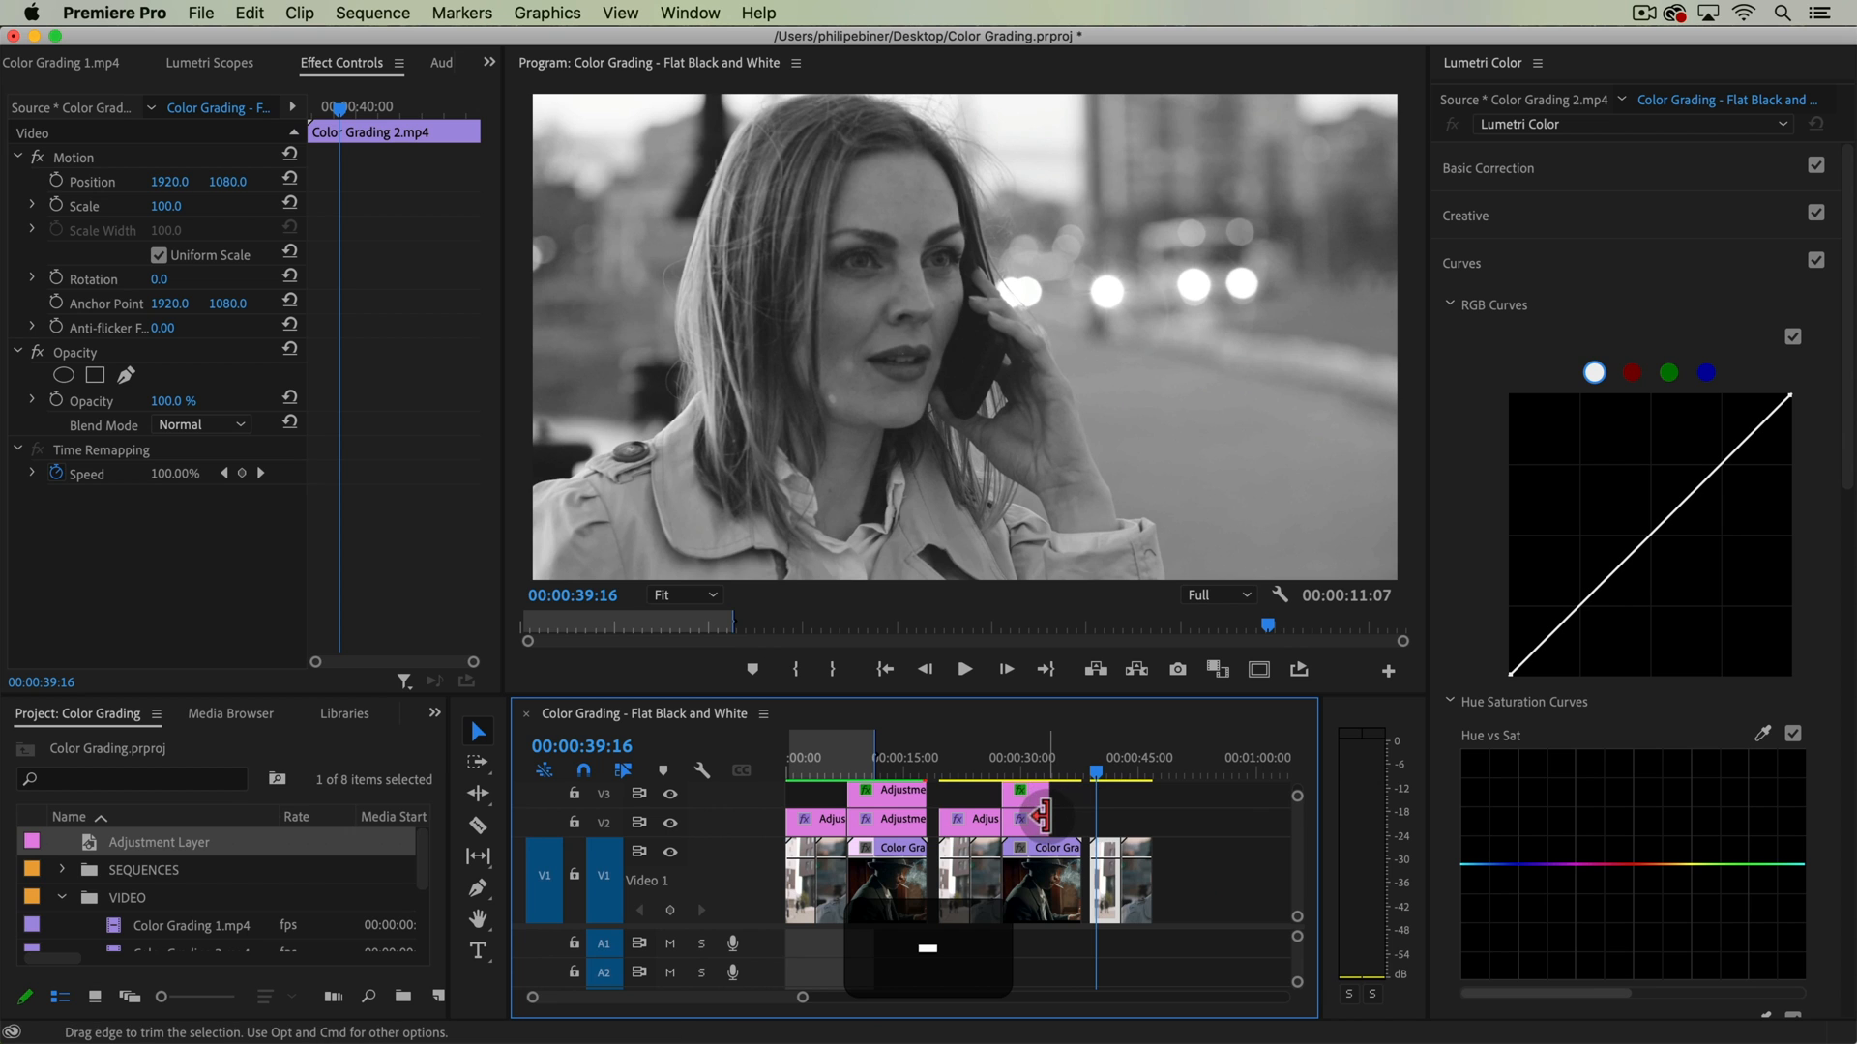
pyautogui.moveTo(1040, 817); pyautogui.dragTo(1146, 829)
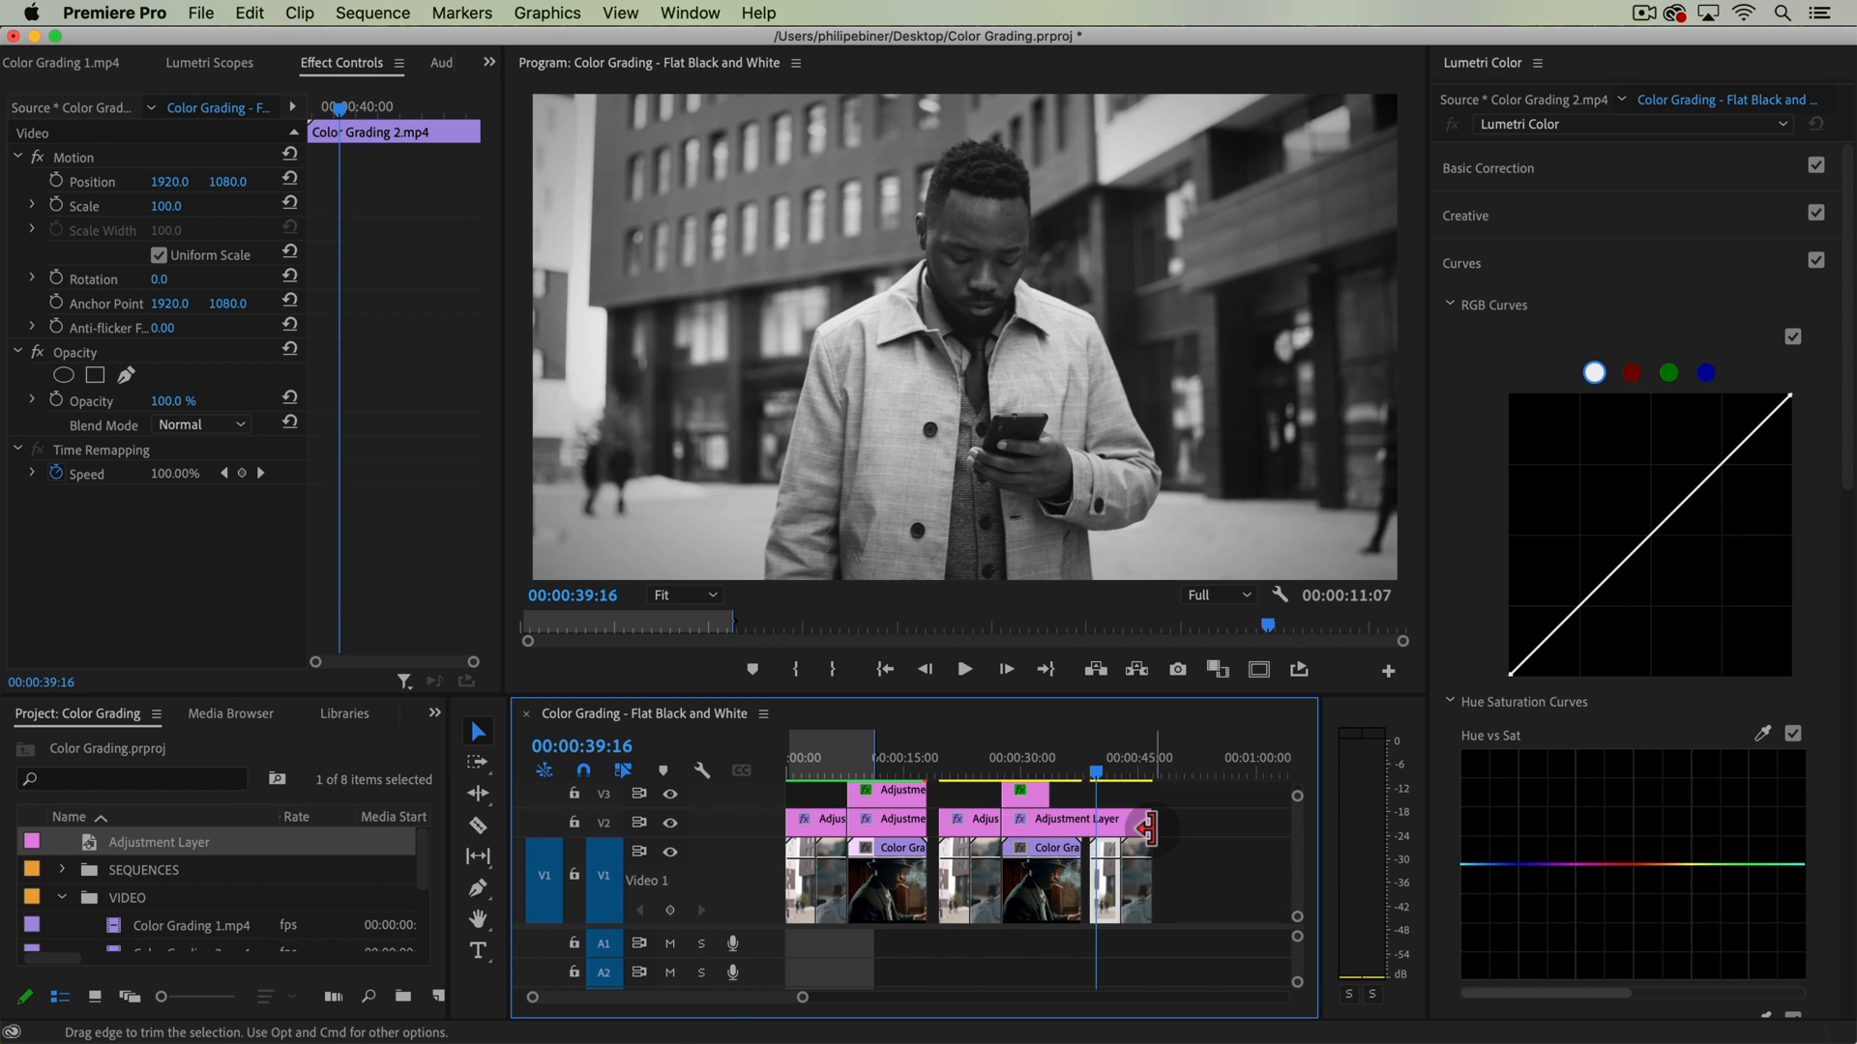
# - Play back the newly copied Color Grading 2 and 1 clips and compare their look with the Color Grading 5 shot
pyautogui.press('=')
pyautogui.moveTo(1031, 751)
pyautogui.mouseDown()
pyautogui.moveTo(1089, 765)
pyautogui.moveTo(1059, 769)
pyautogui.mouseUp()
pyautogui.press('space')
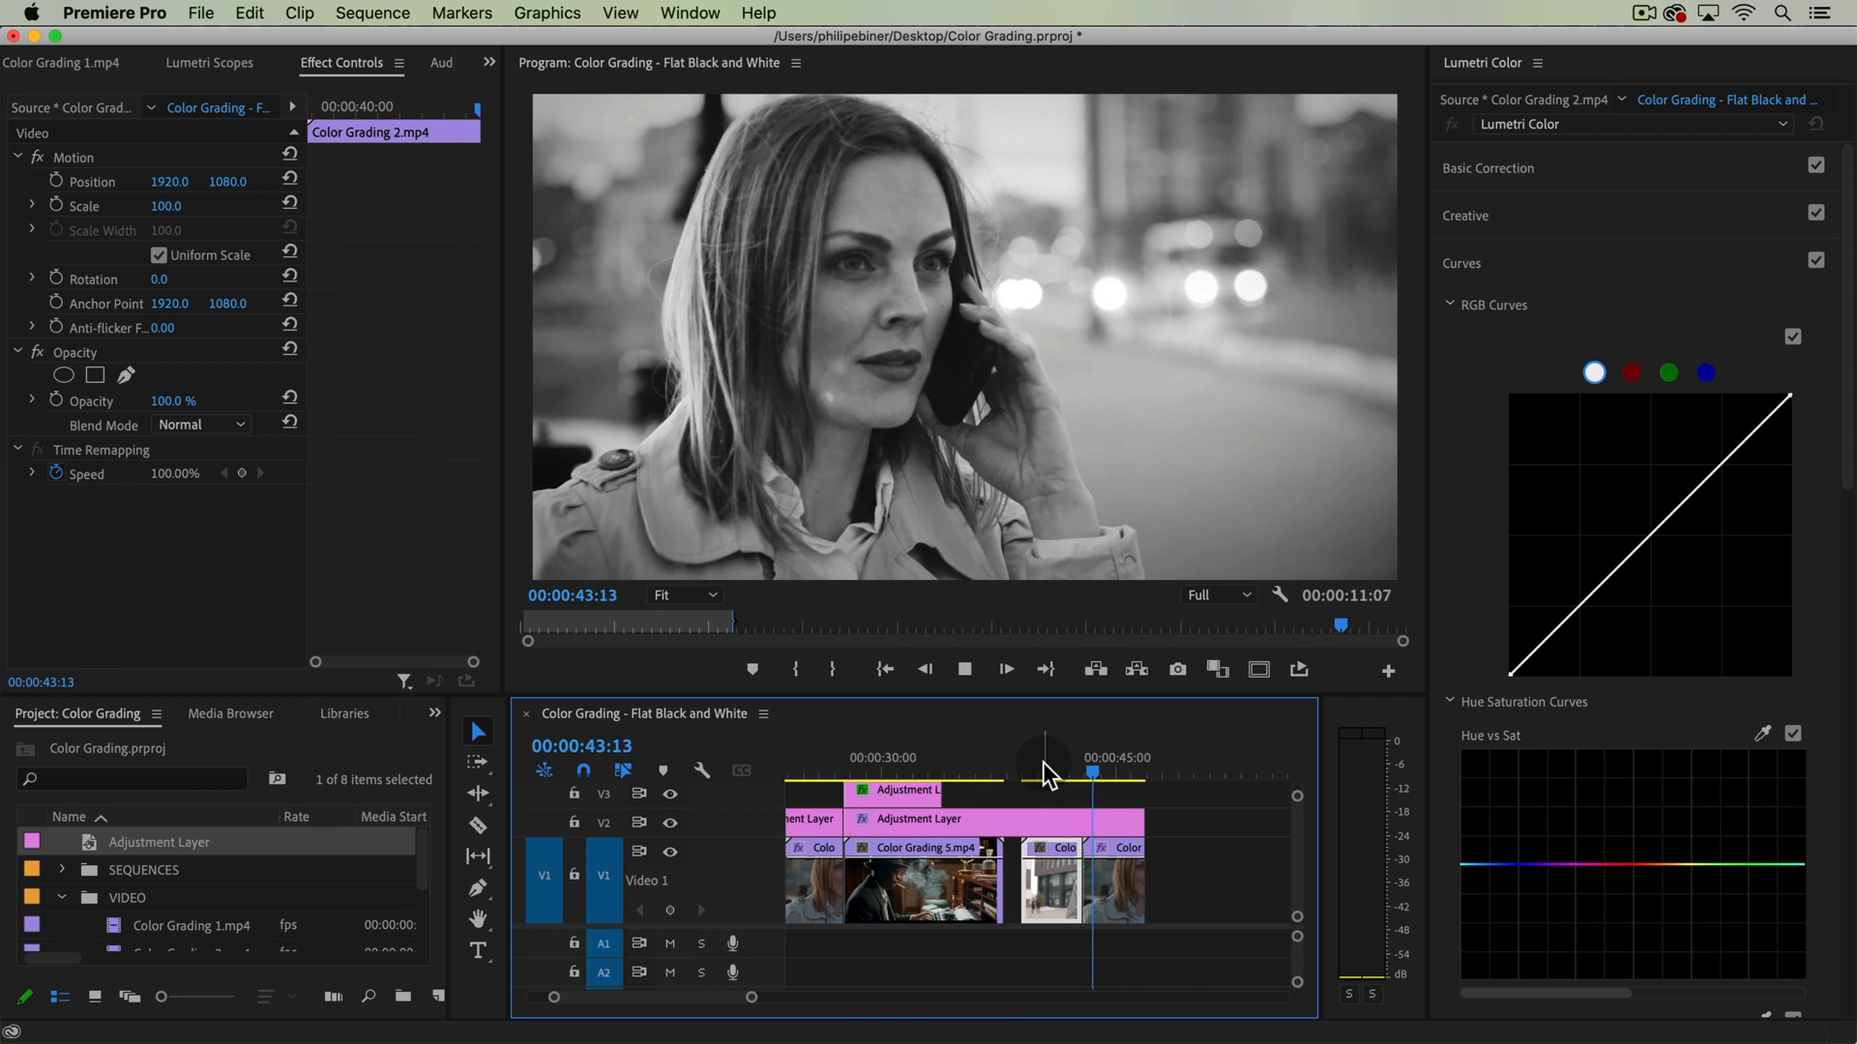
pyautogui.press('space')
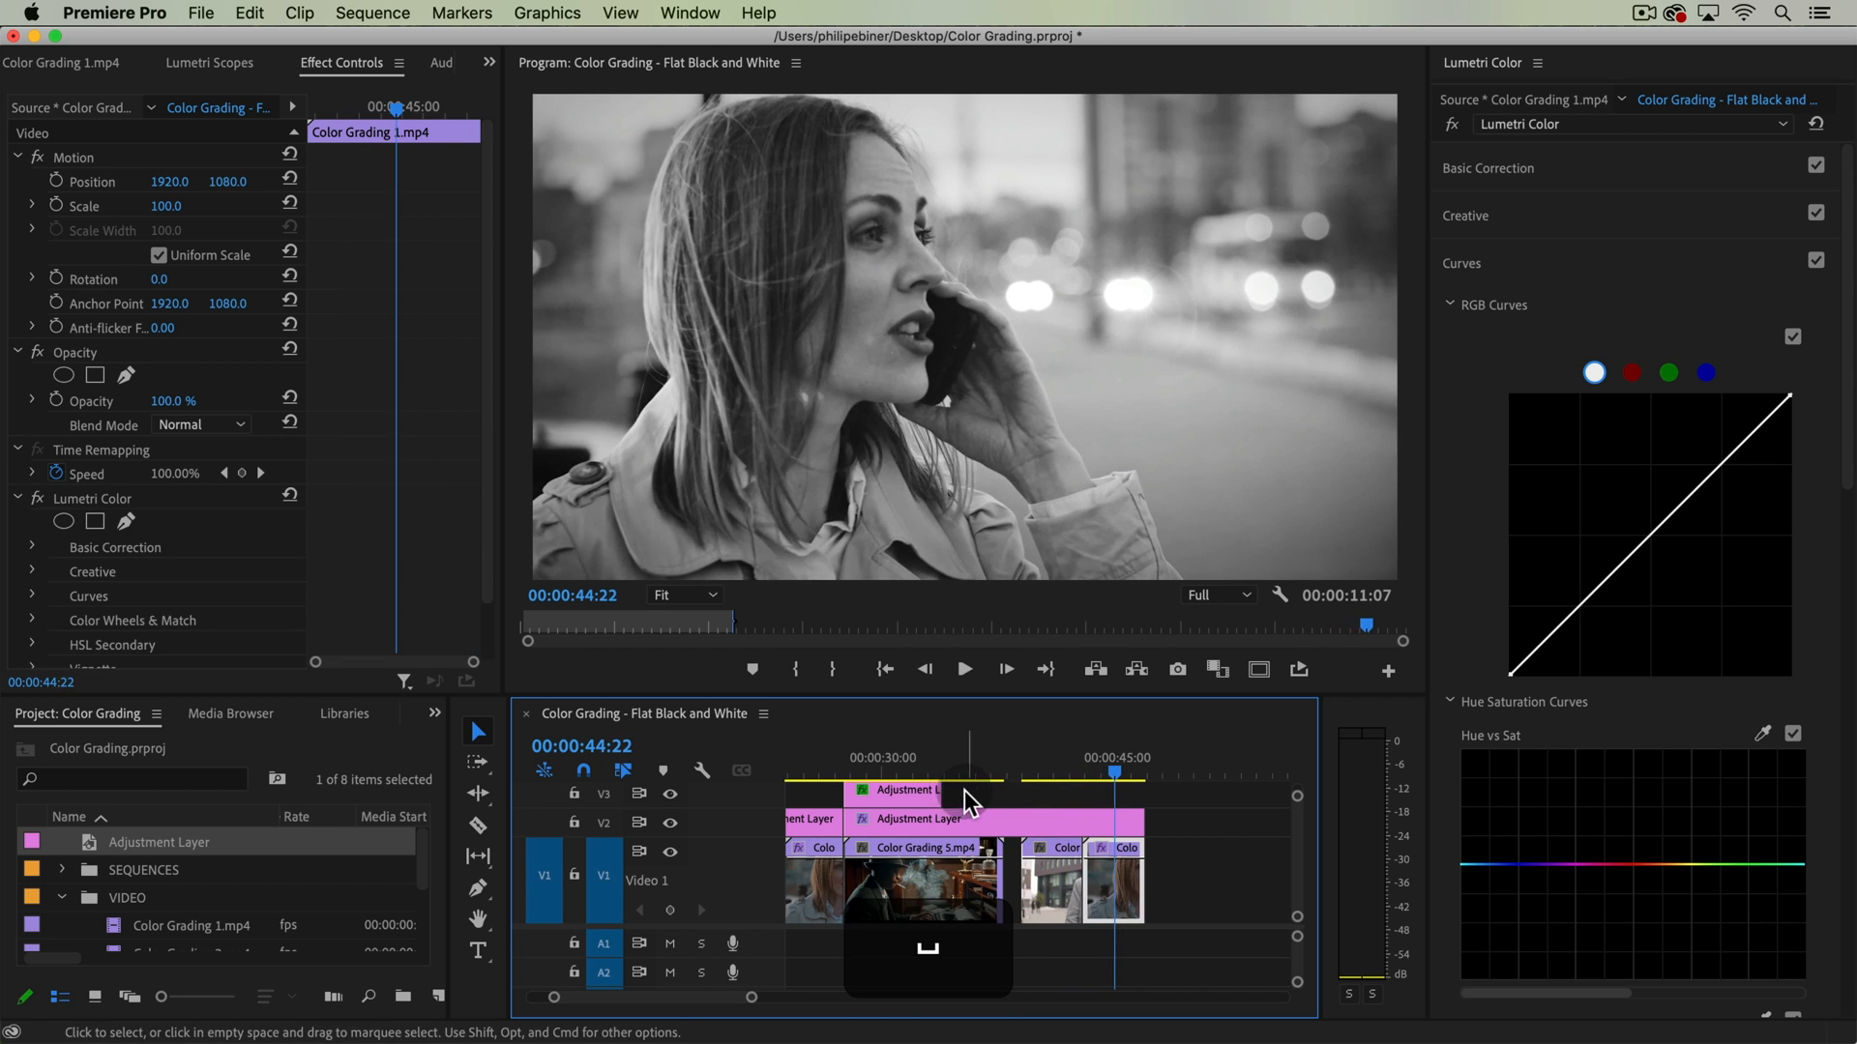
pyautogui.click(886, 766)
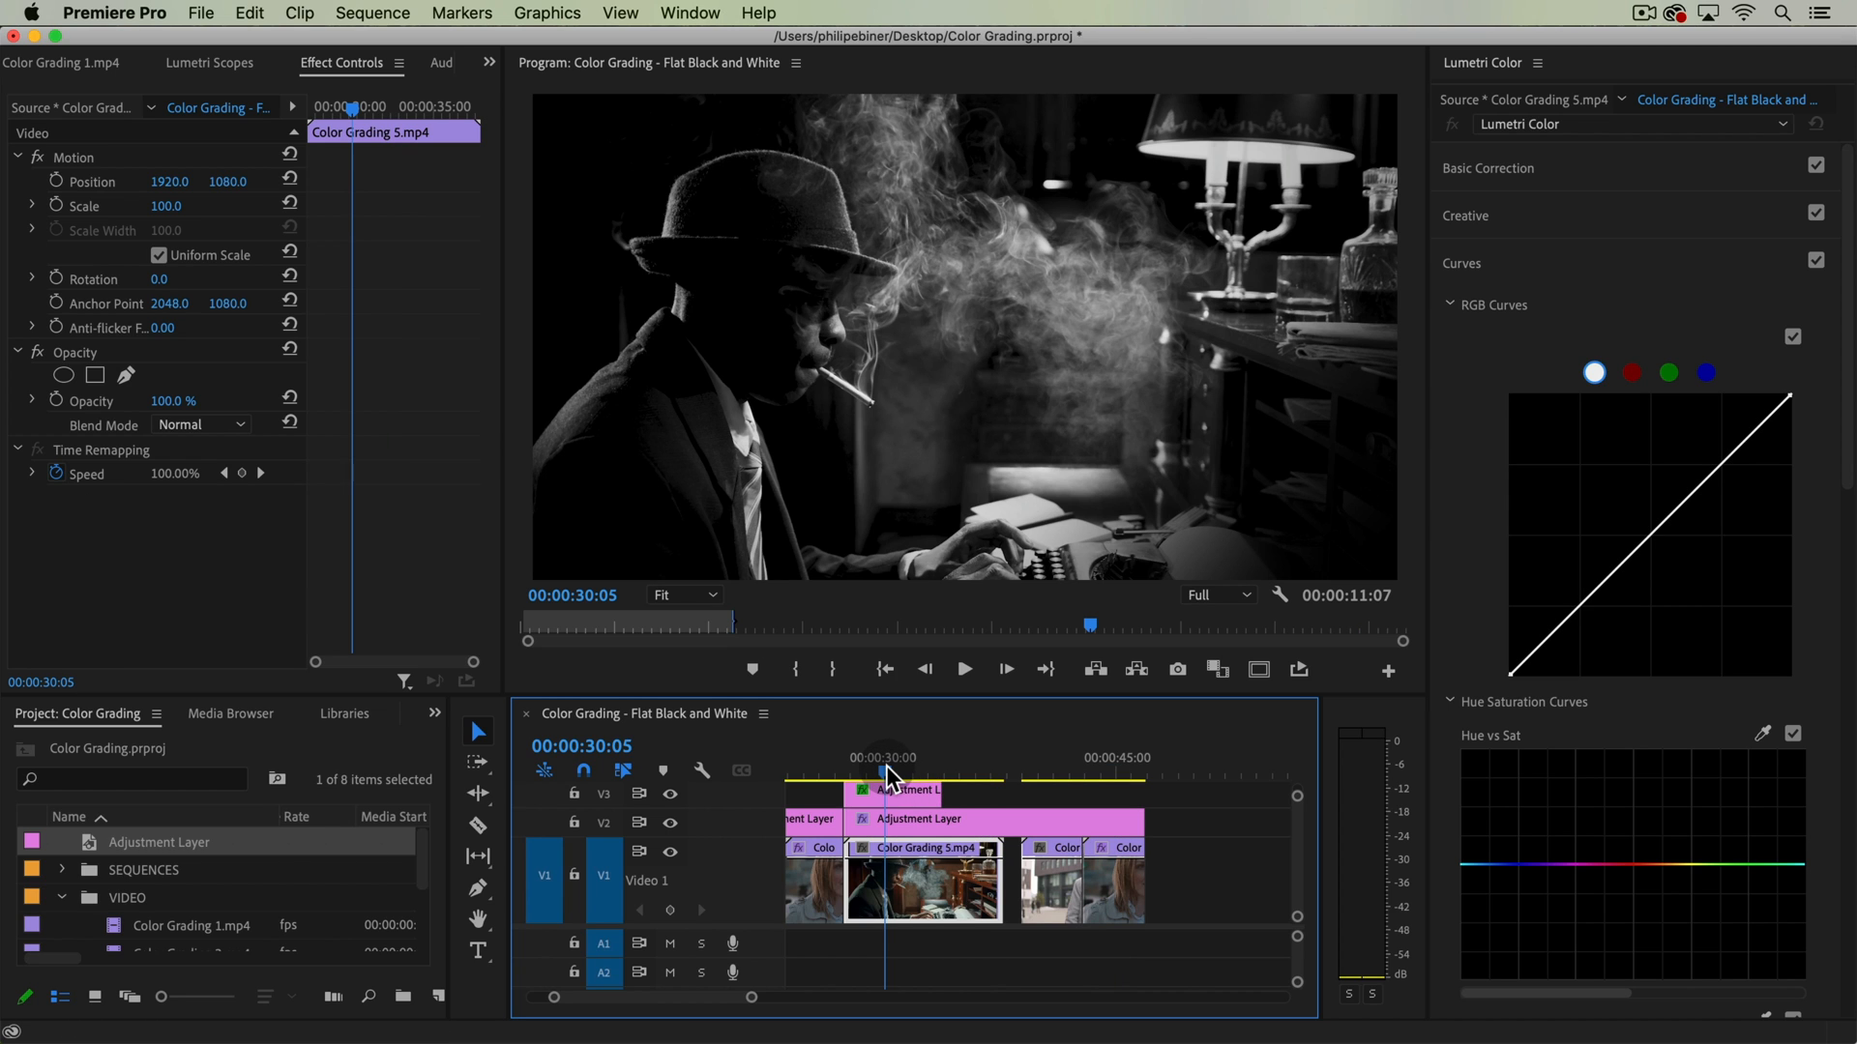
pyautogui.click(1054, 774)
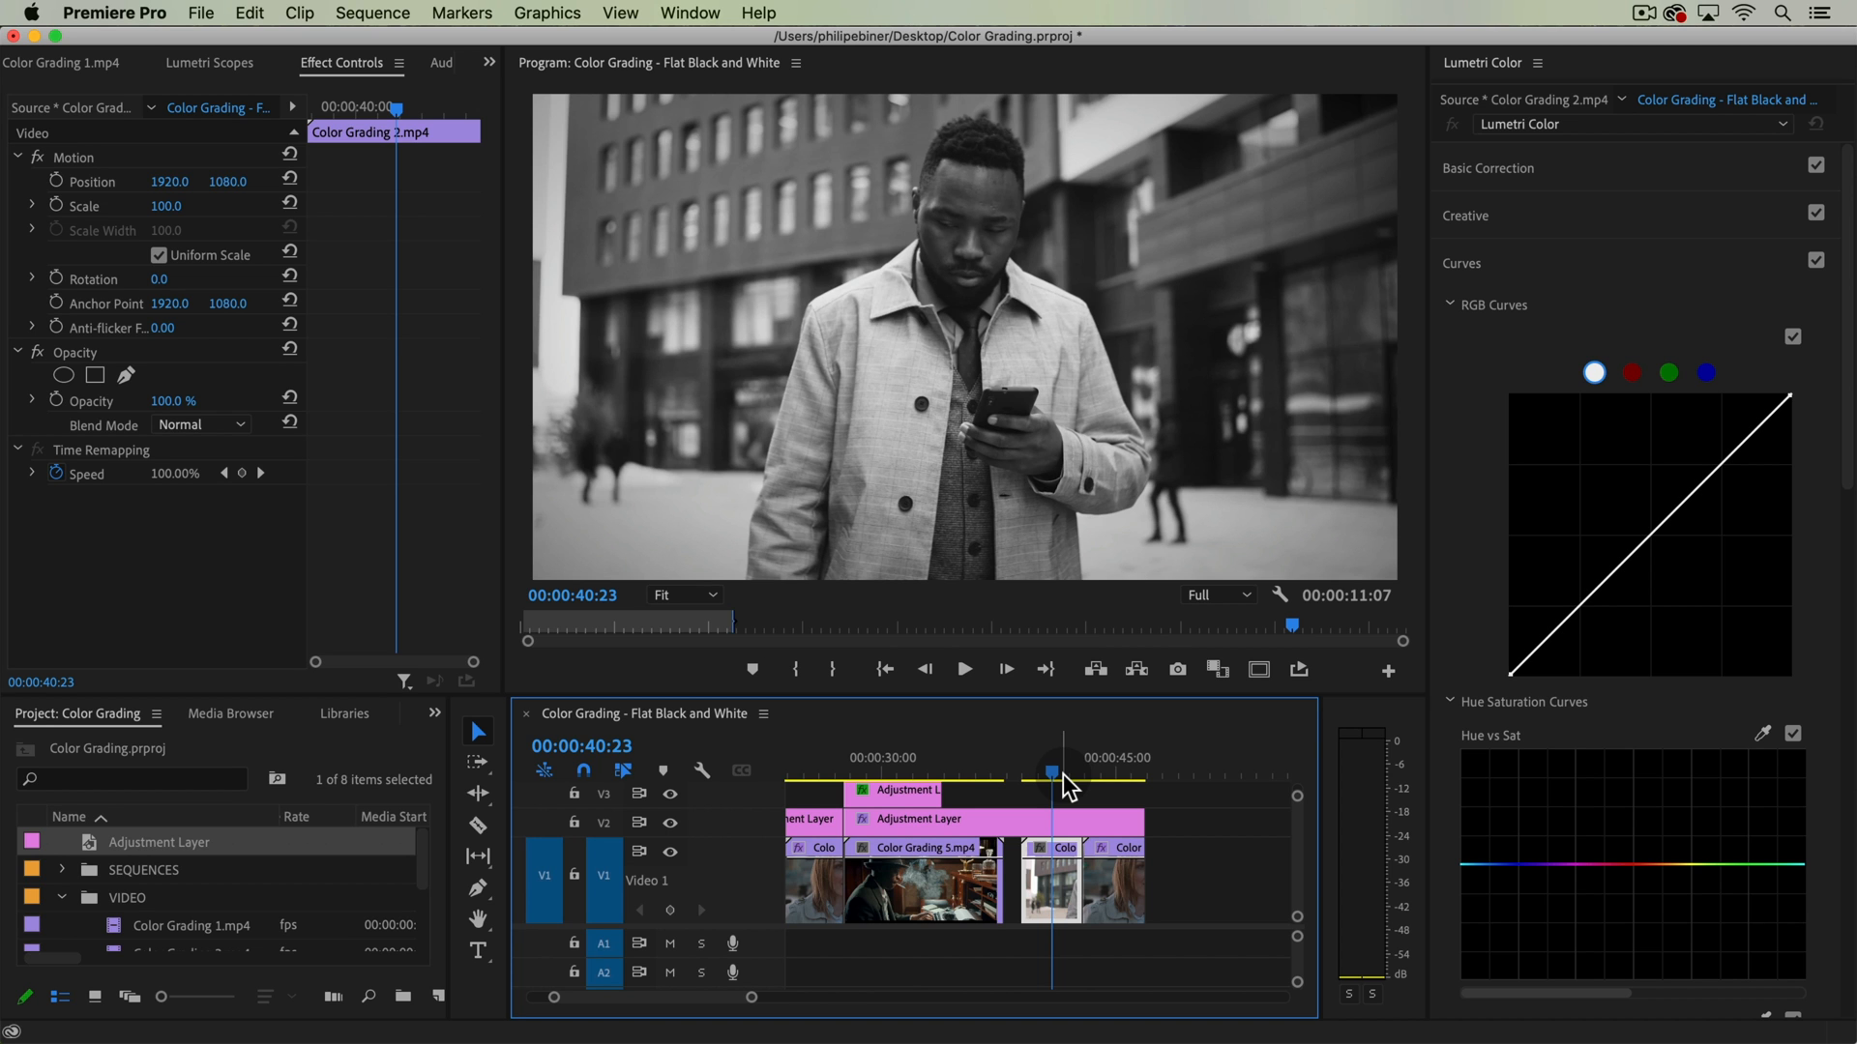
pyautogui.press('space')
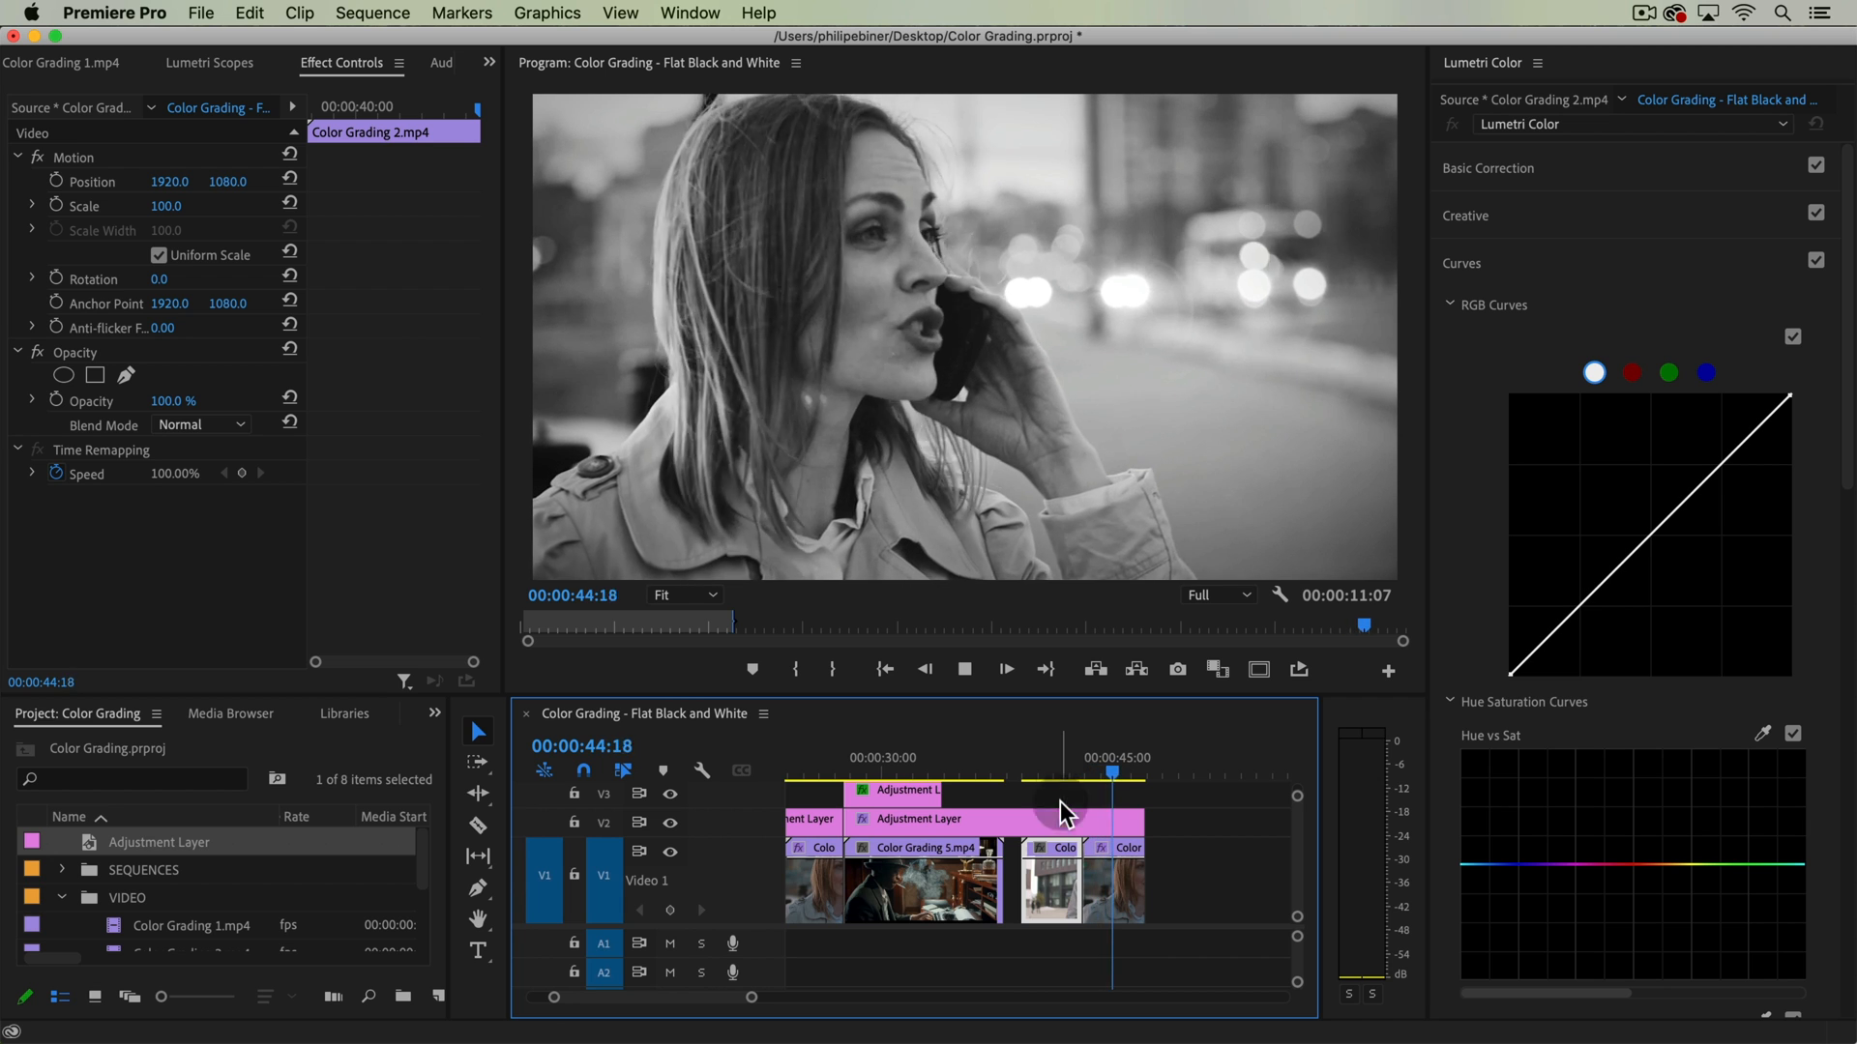
pyautogui.press('space')
pyautogui.click(1058, 771)
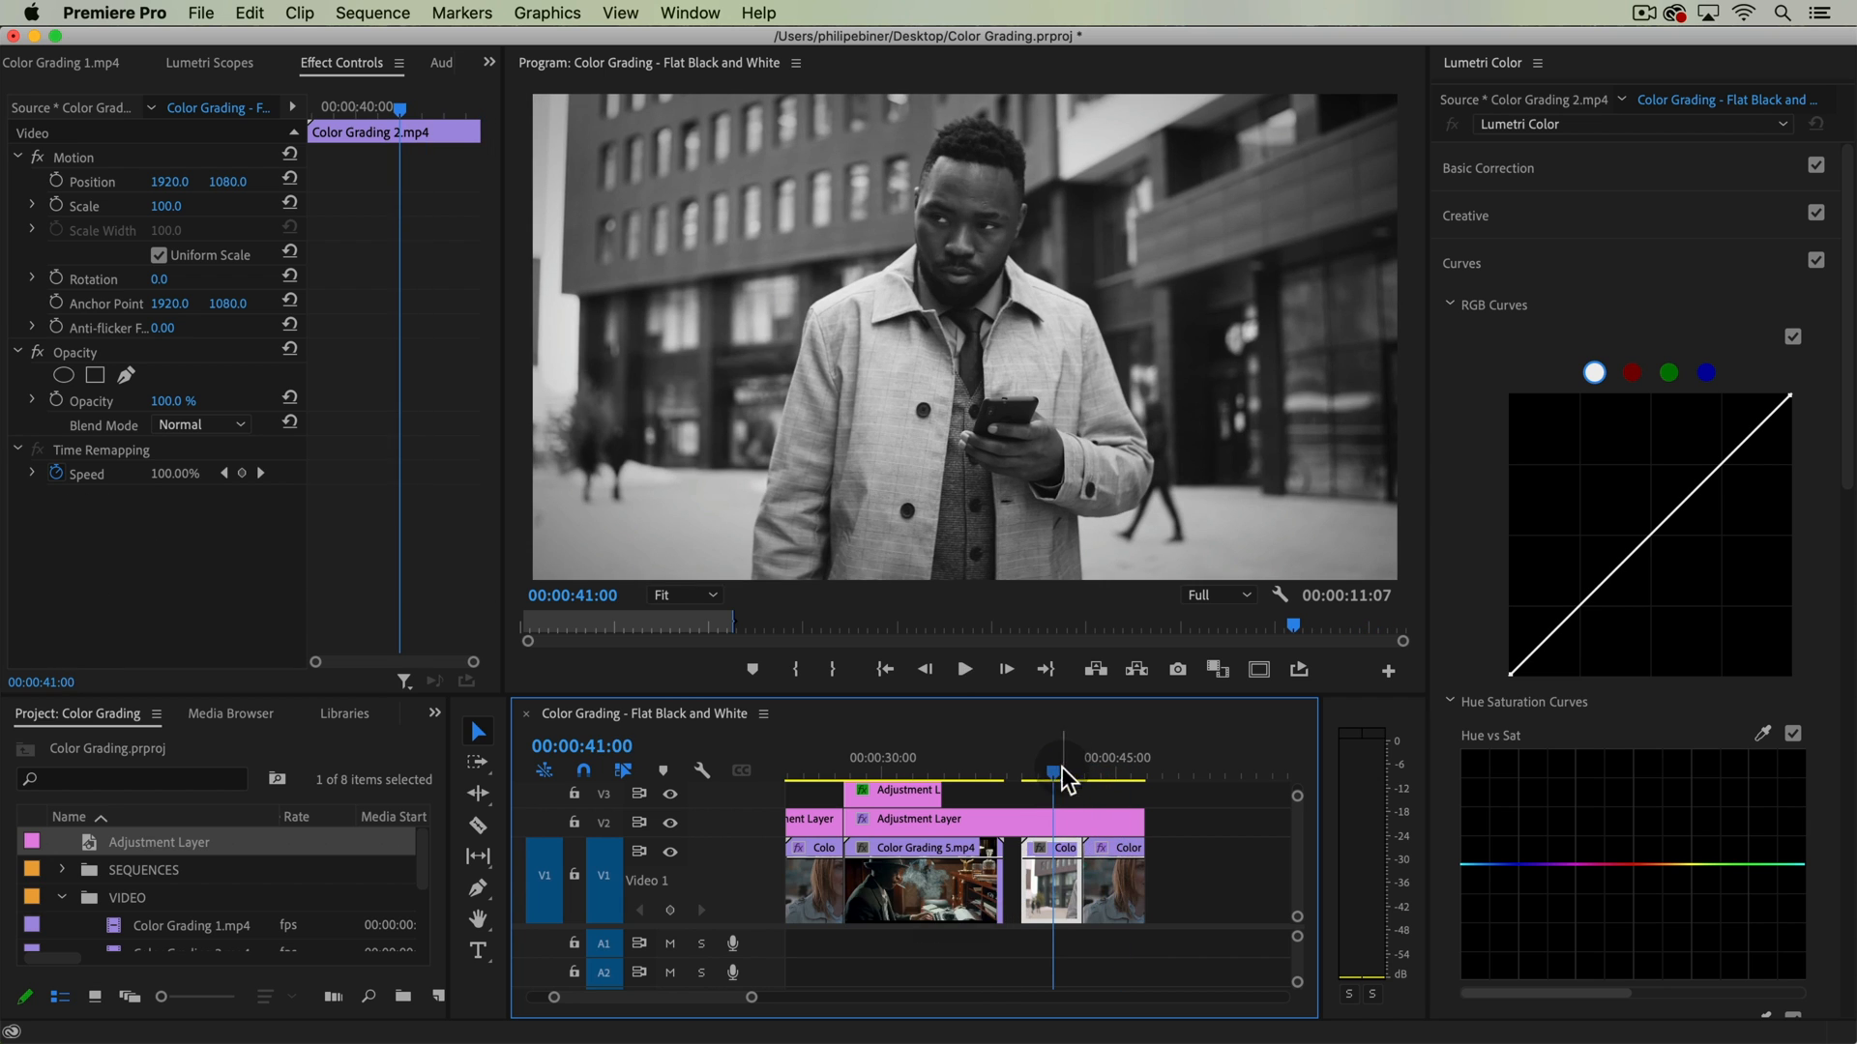
# - Split the V2 adjustment layer at the start of the copied Color Grading 2 clip and select the piece over the copies
pyautogui.press('c')
pyautogui.click(1025, 820)
pyautogui.press('v')
pyautogui.click(1042, 826)
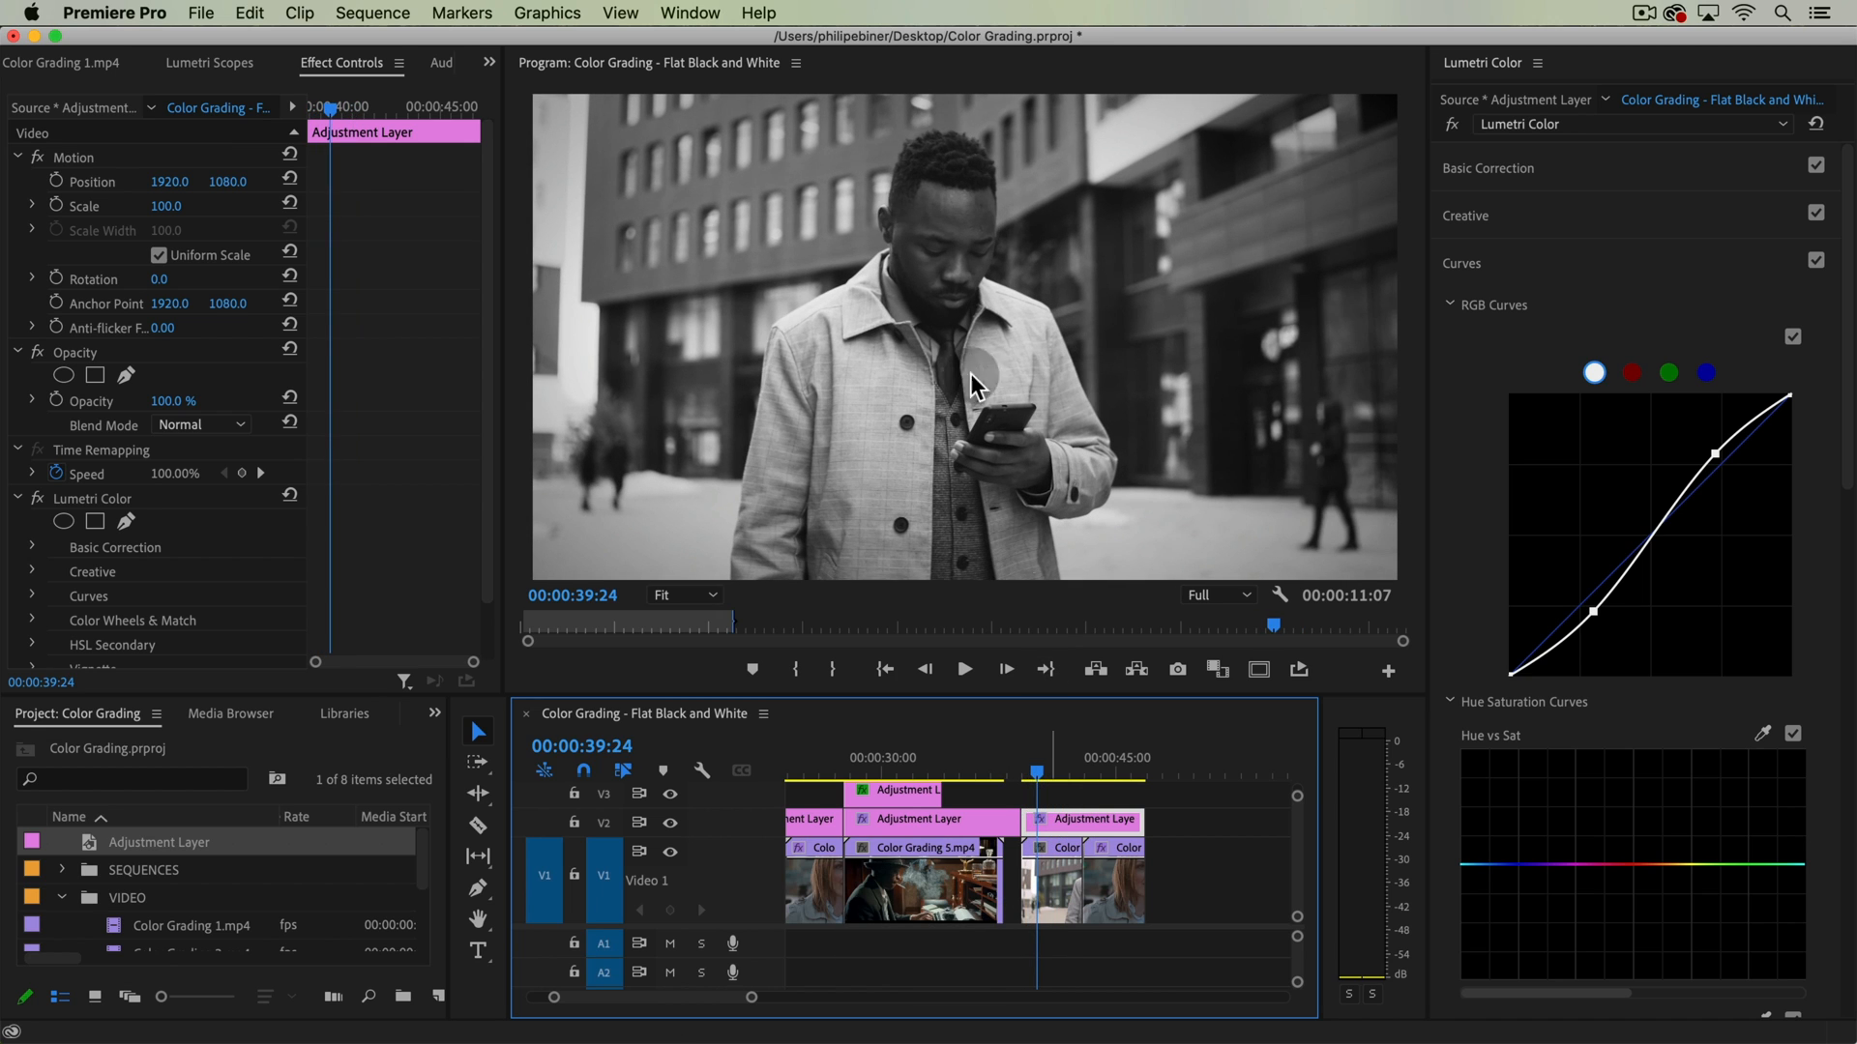
# - Open the Vignette settings of the split-off adjustment layer in Lumetri Color
pyautogui.click(646, 486)
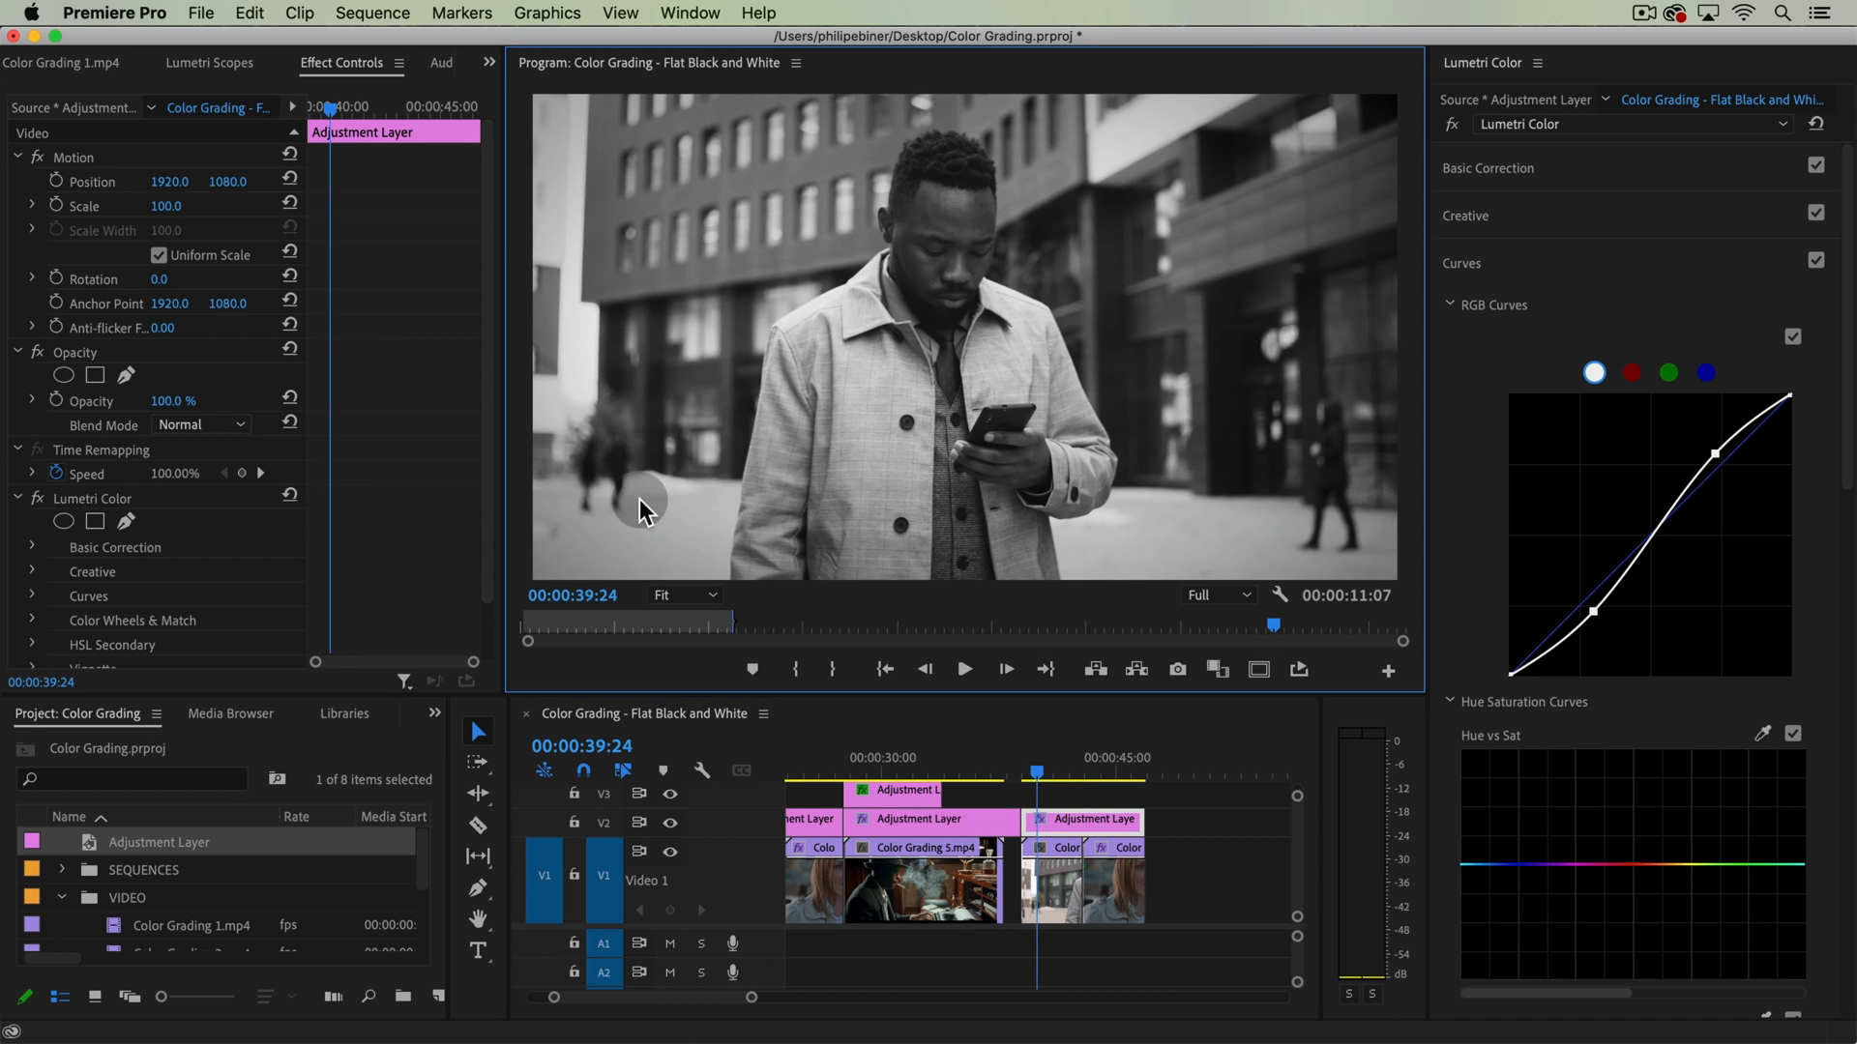
pyautogui.click(1371, 221)
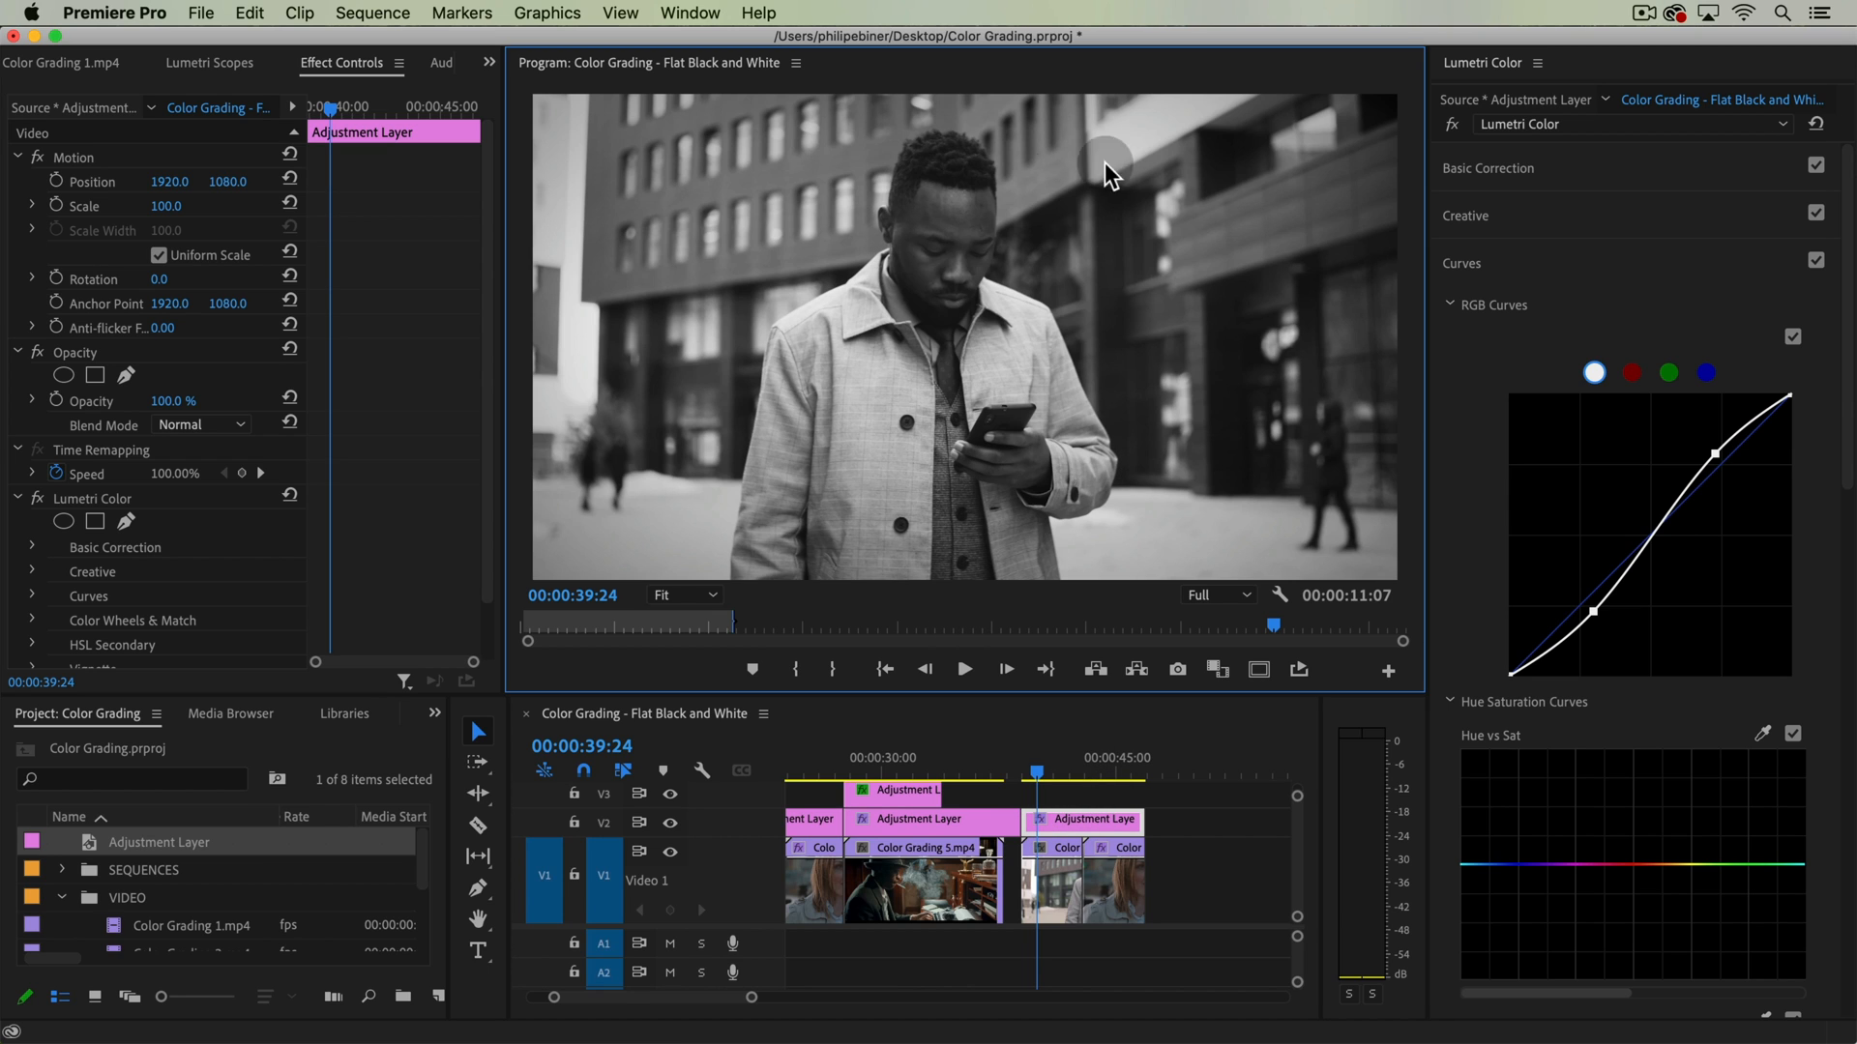
pyautogui.moveTo(1847, 372); pyautogui.dragTo(1843, 924)
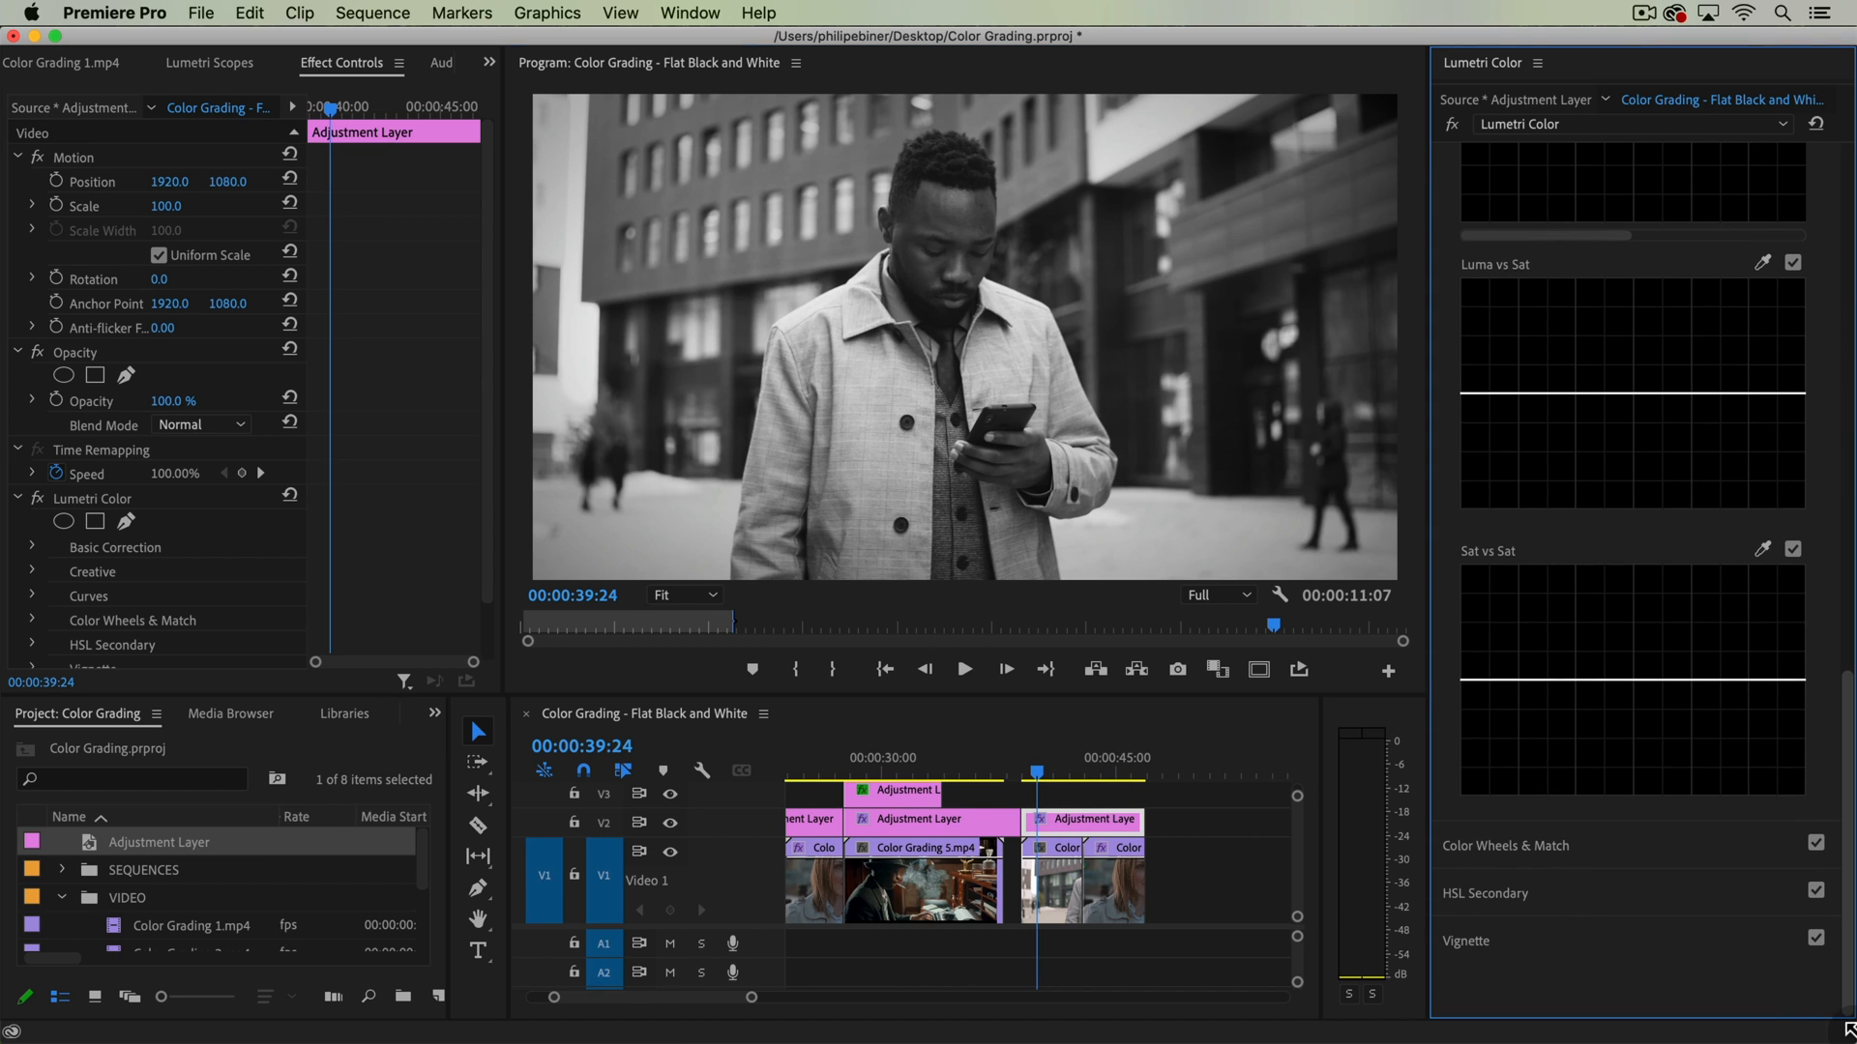
pyautogui.click(1623, 942)
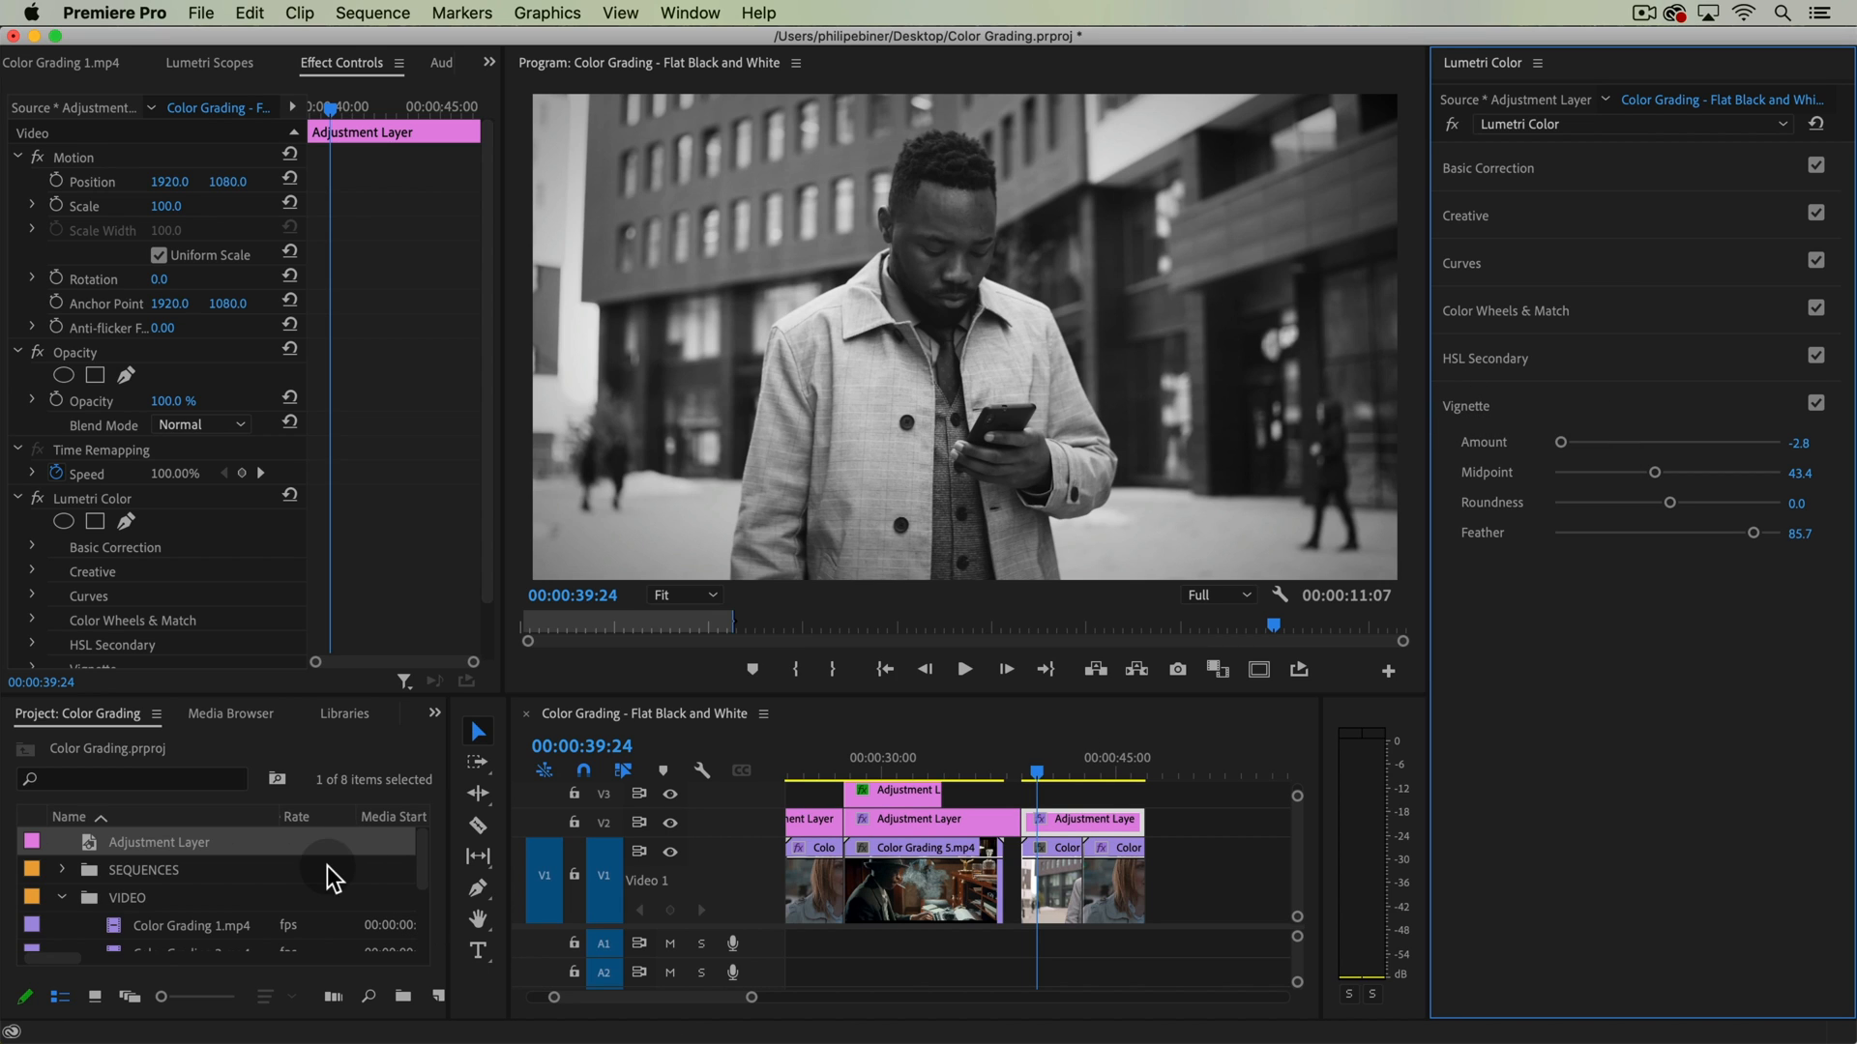
# - Create a 3840 x 2160, 25 fps Black Video and place it on V3 above the split-off adjustment layer
pyautogui.click(436, 998)
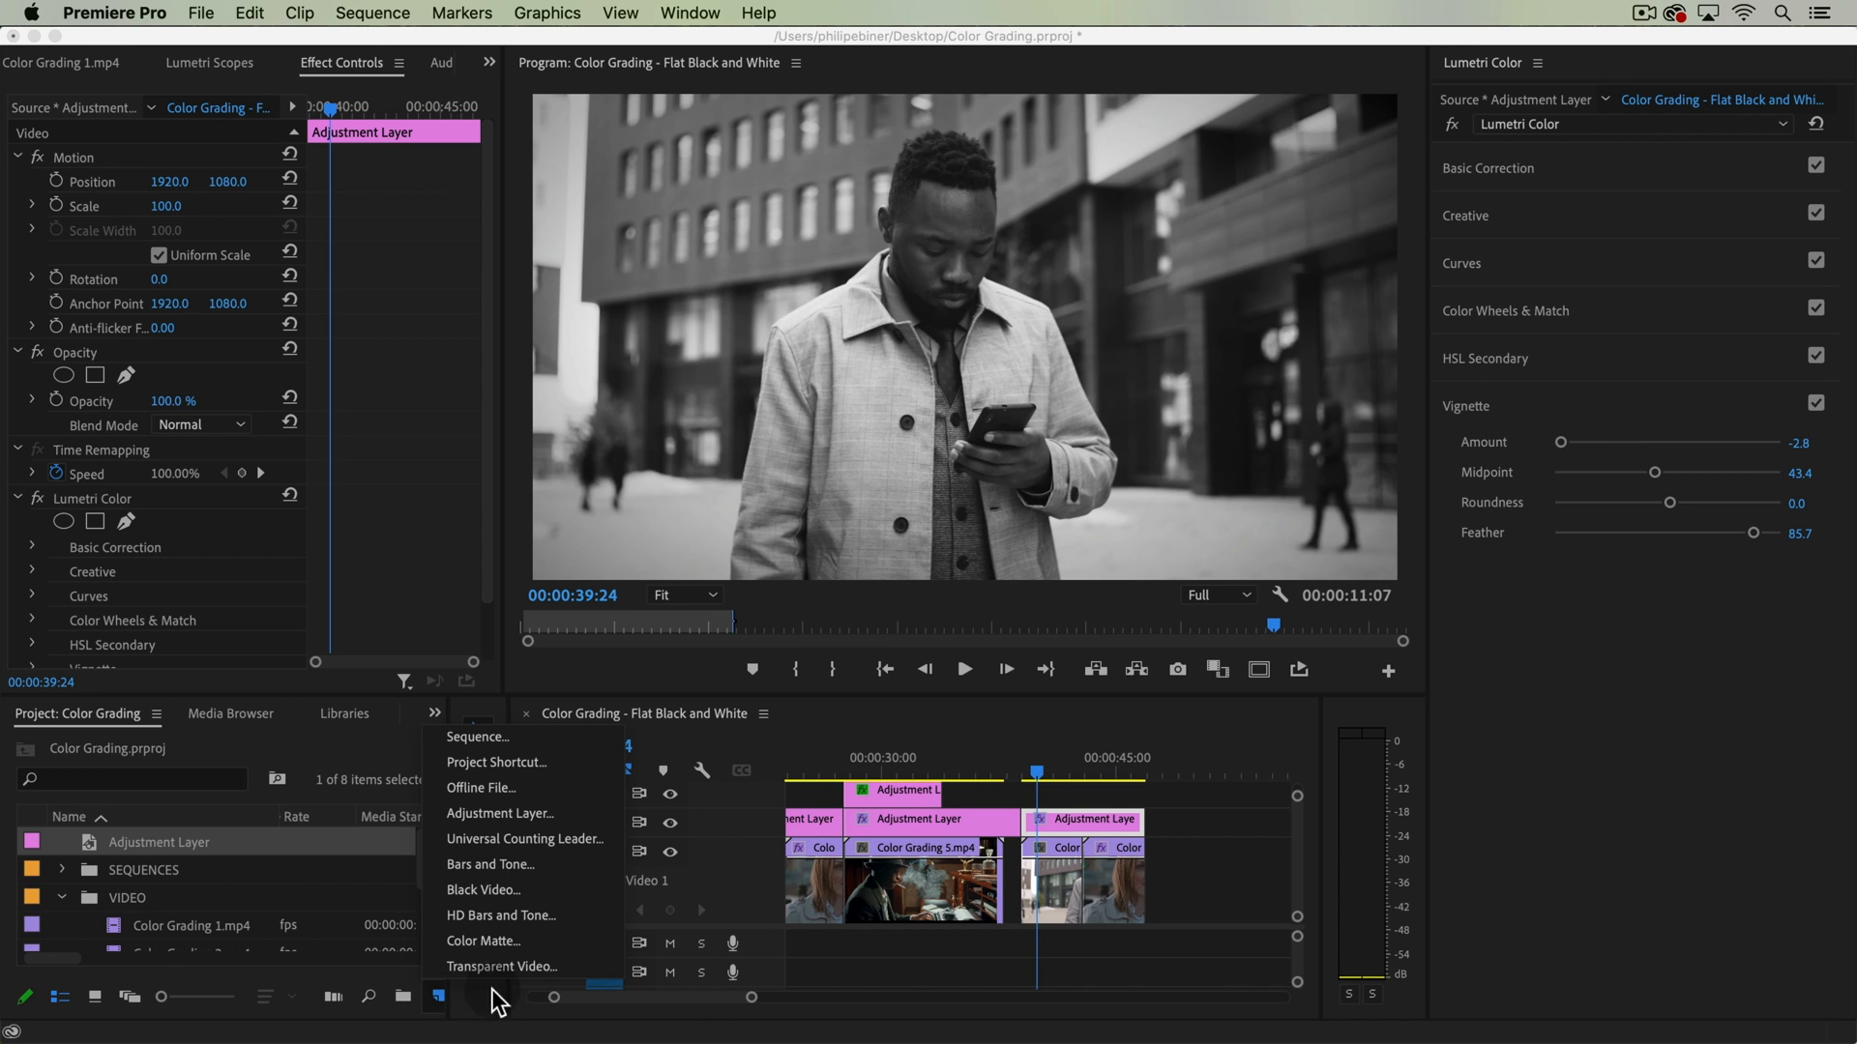
pyautogui.click(501, 891)
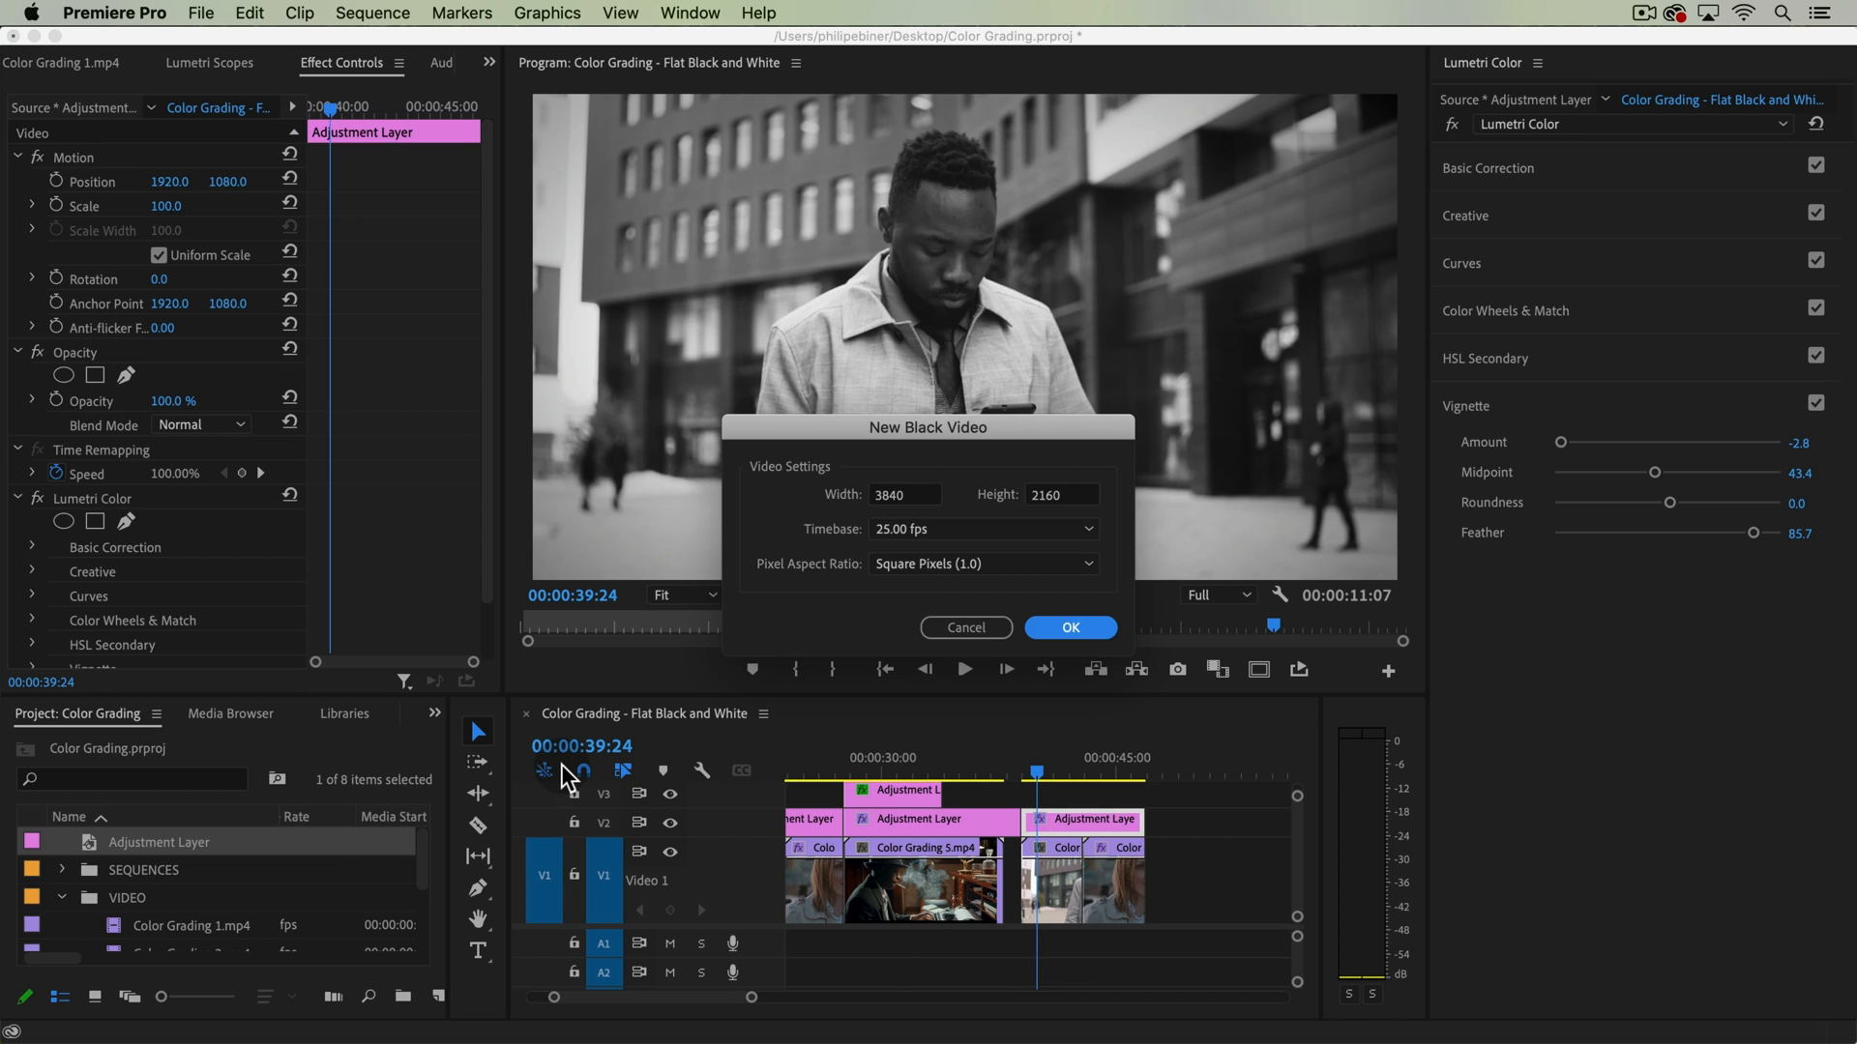
pyautogui.press('Return')
pyautogui.moveTo(177, 872); pyautogui.dragTo(1144, 793)
pyautogui.click(1100, 791)
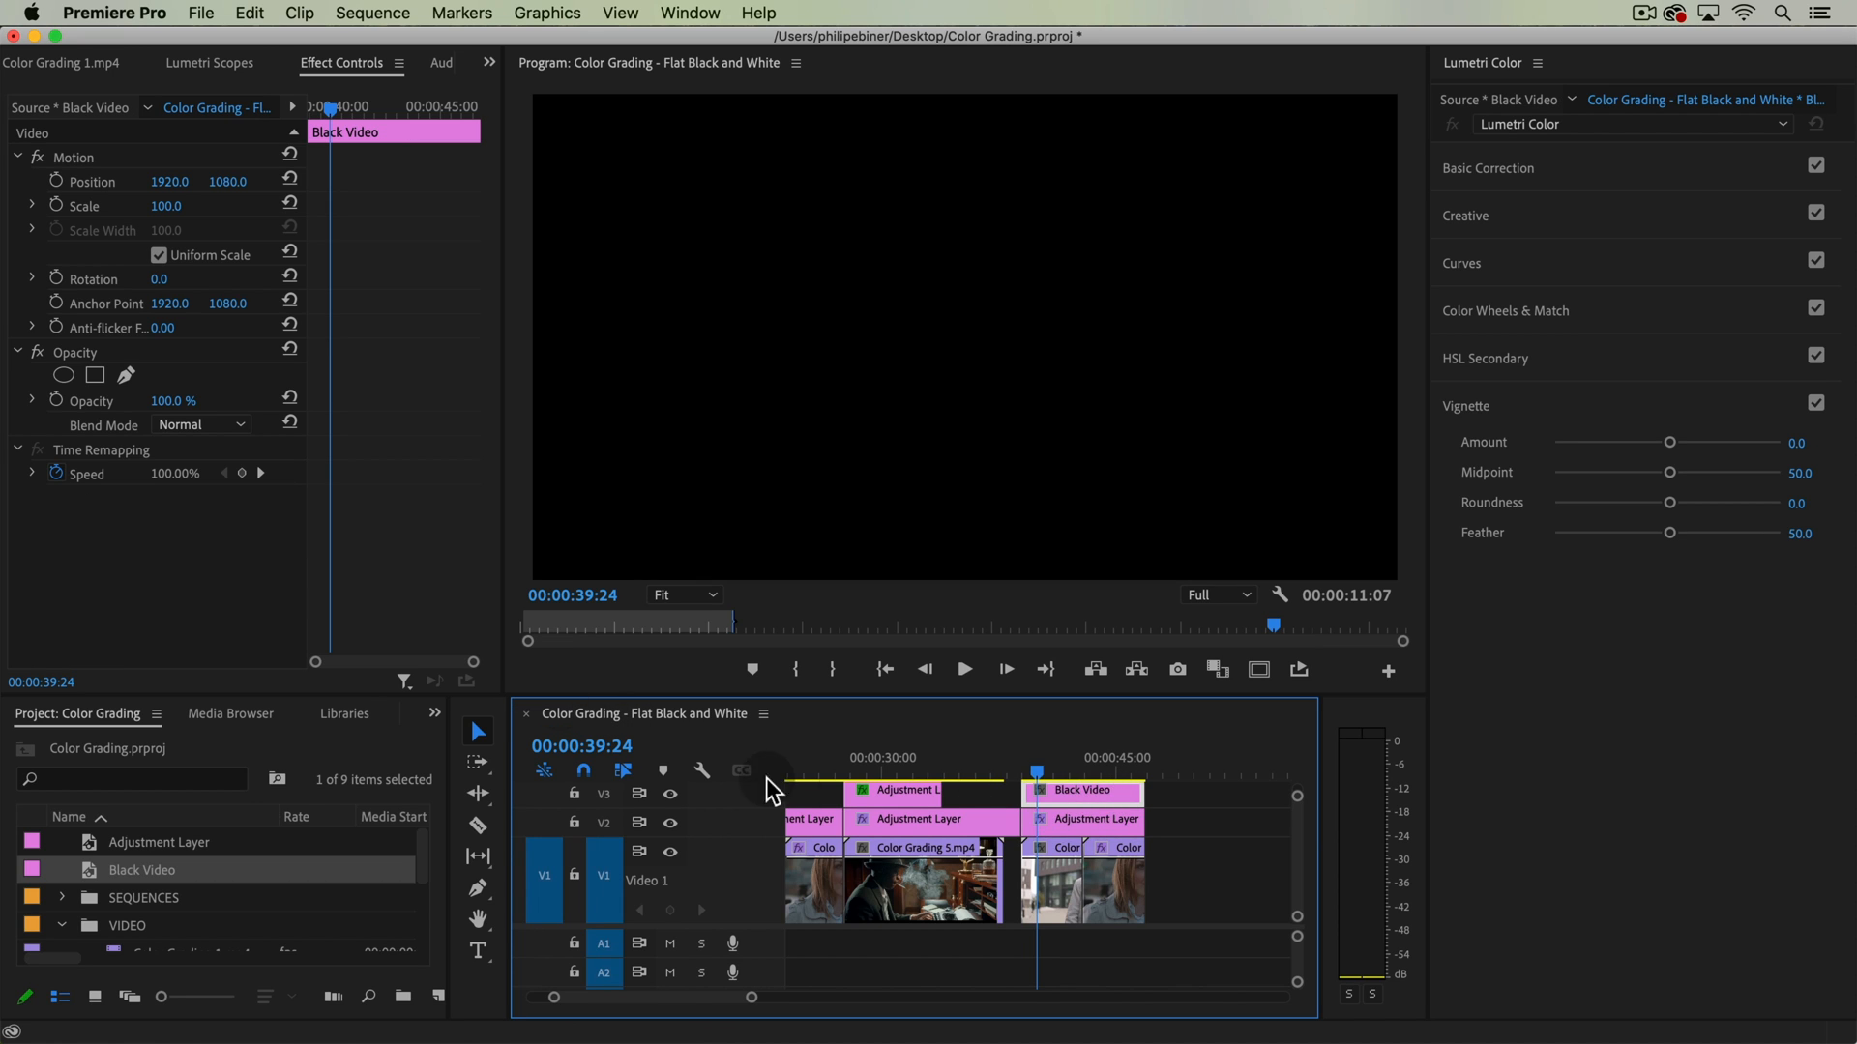
# - Add an inverted elliptical opacity mask to the Black Video clip and set its feather to 1435
pyautogui.click(64, 376)
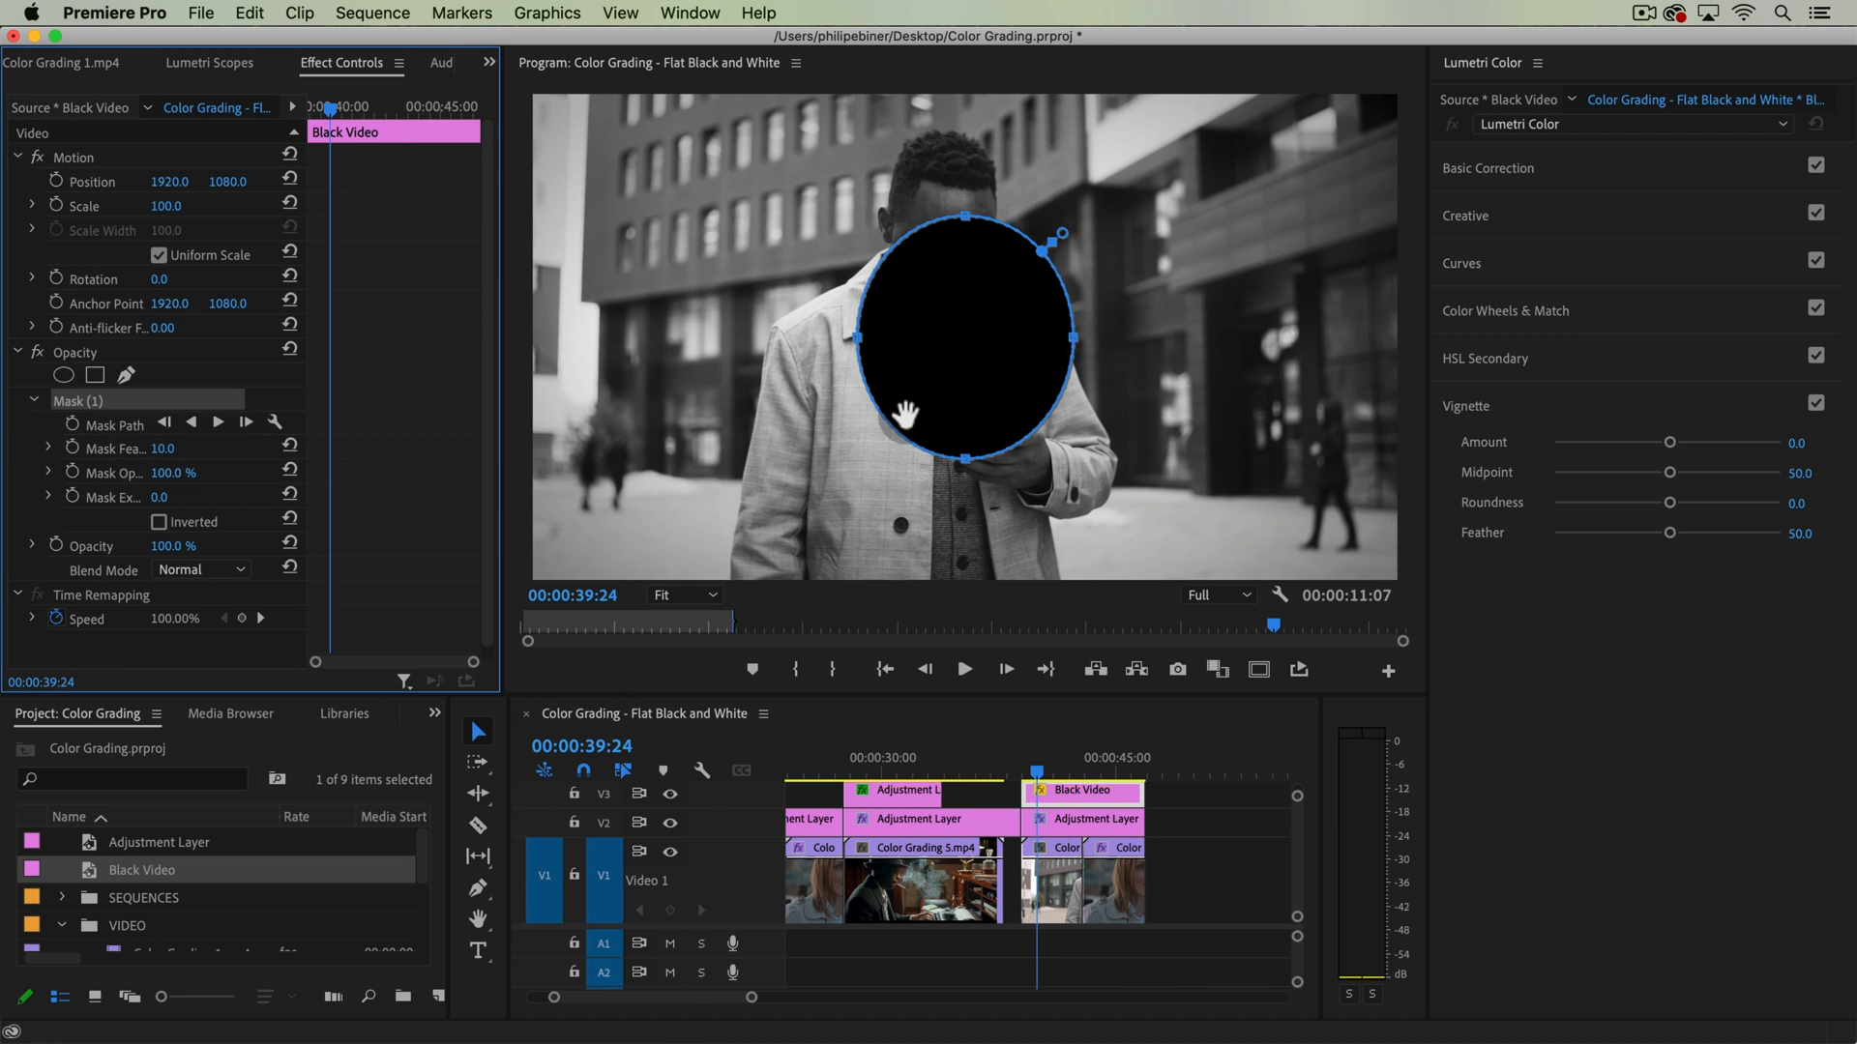
pyautogui.click(159, 522)
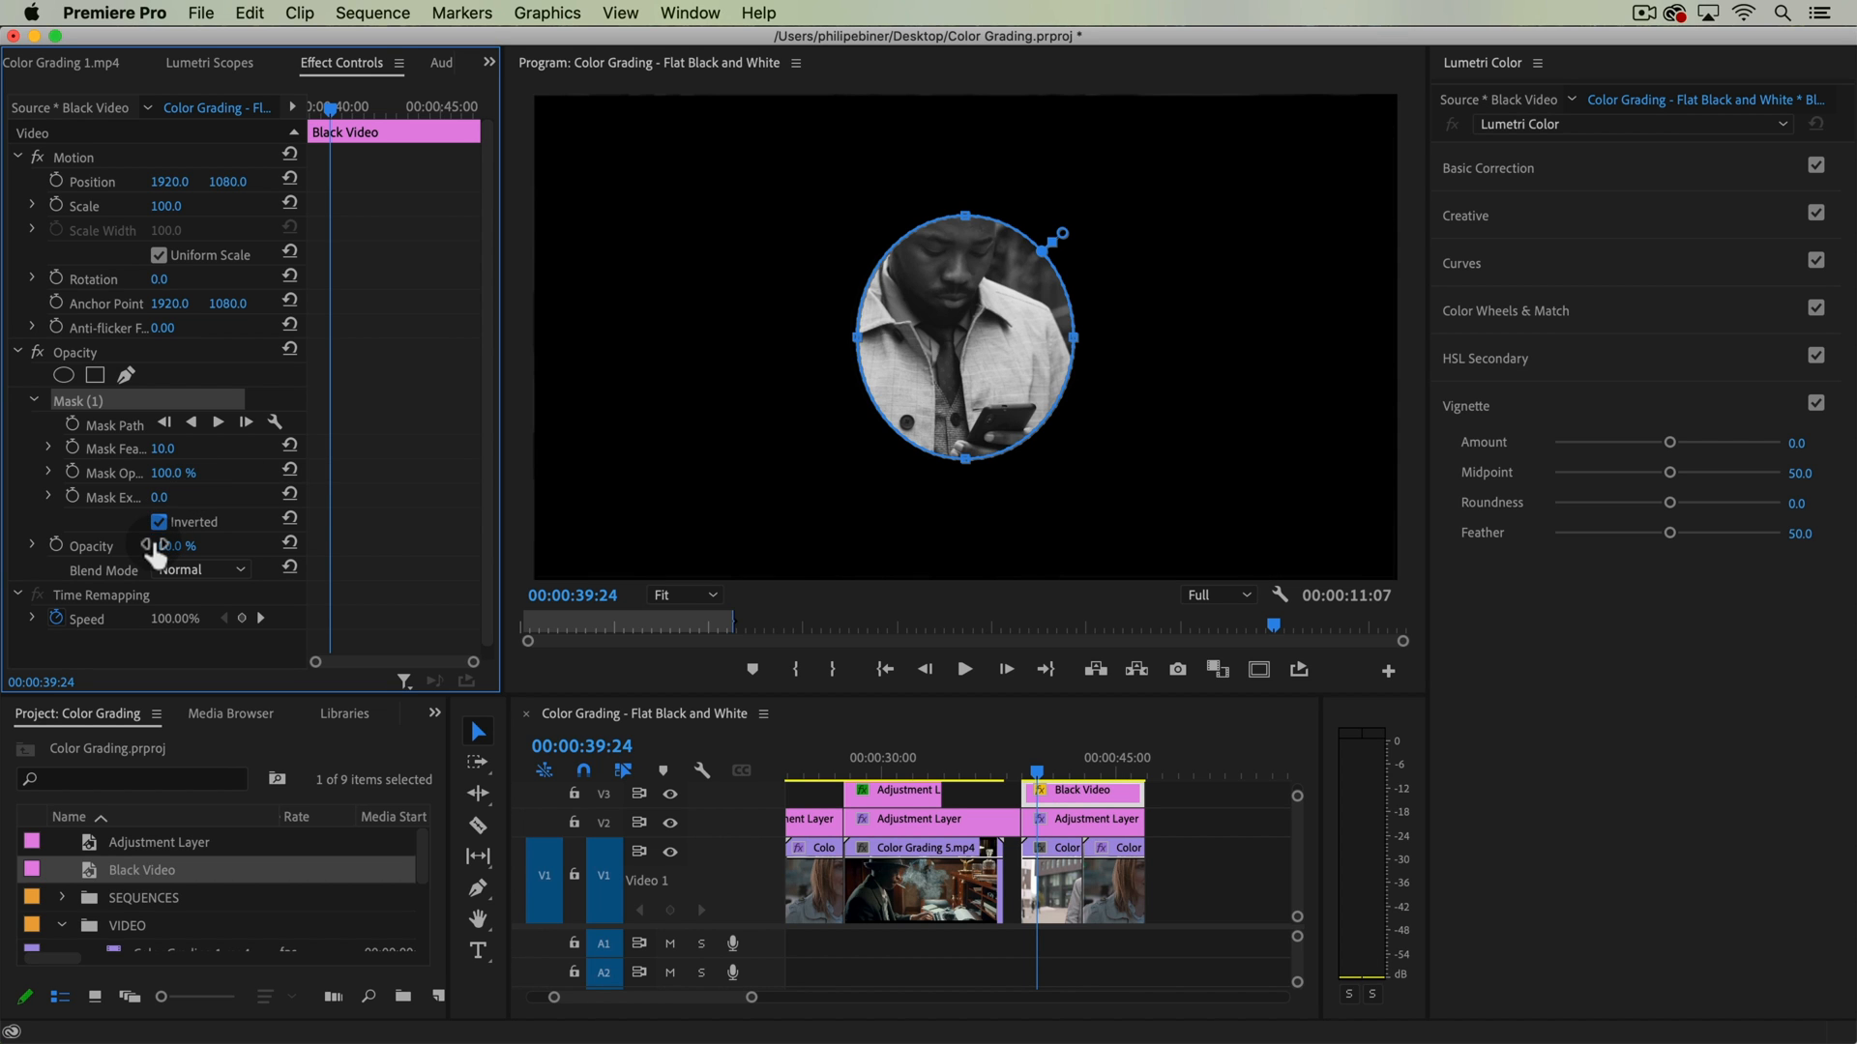
pyautogui.moveTo(1062, 233); pyautogui.dragTo(1163, 144)
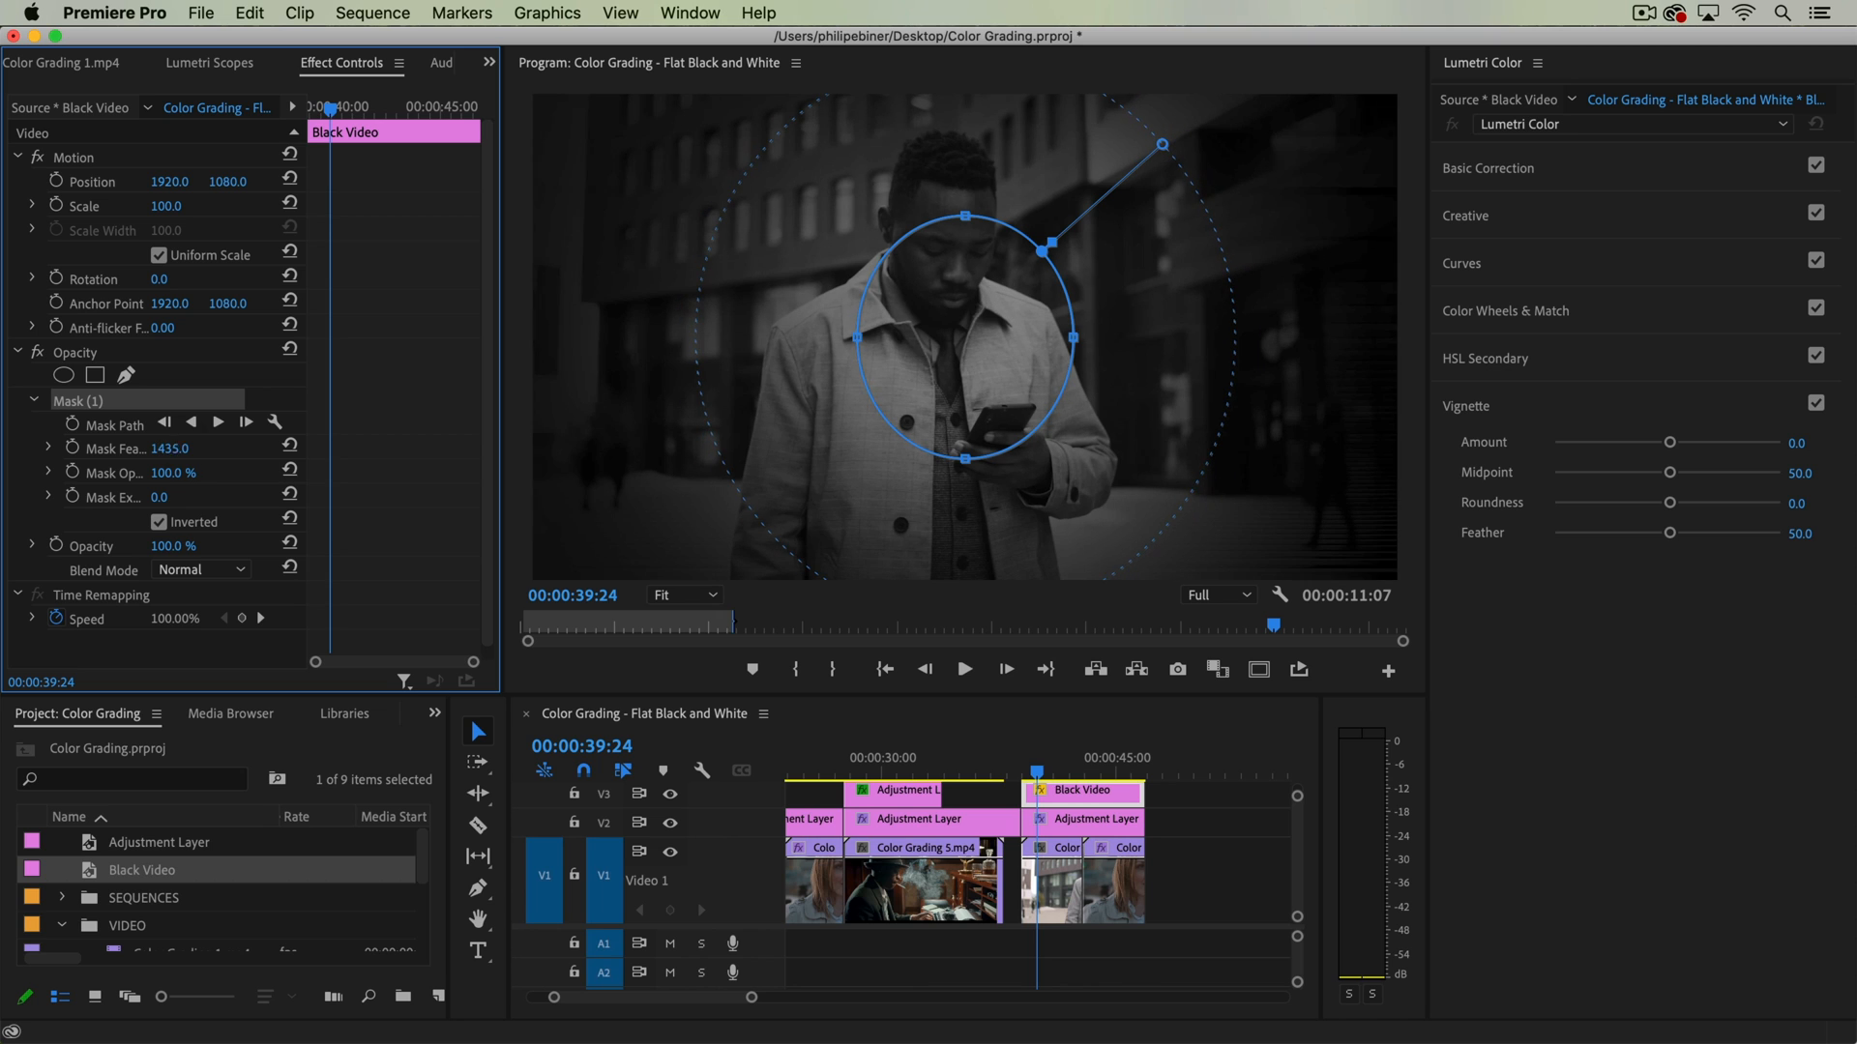
# - Widen the mask ellipse around the man, stretch it nearly to the frame's upper and lower edges, and reduce its feather to 995
pyautogui.moveTo(858, 337); pyautogui.dragTo(747, 337)
pyautogui.moveTo(1074, 337); pyautogui.dragTo(1208, 338)
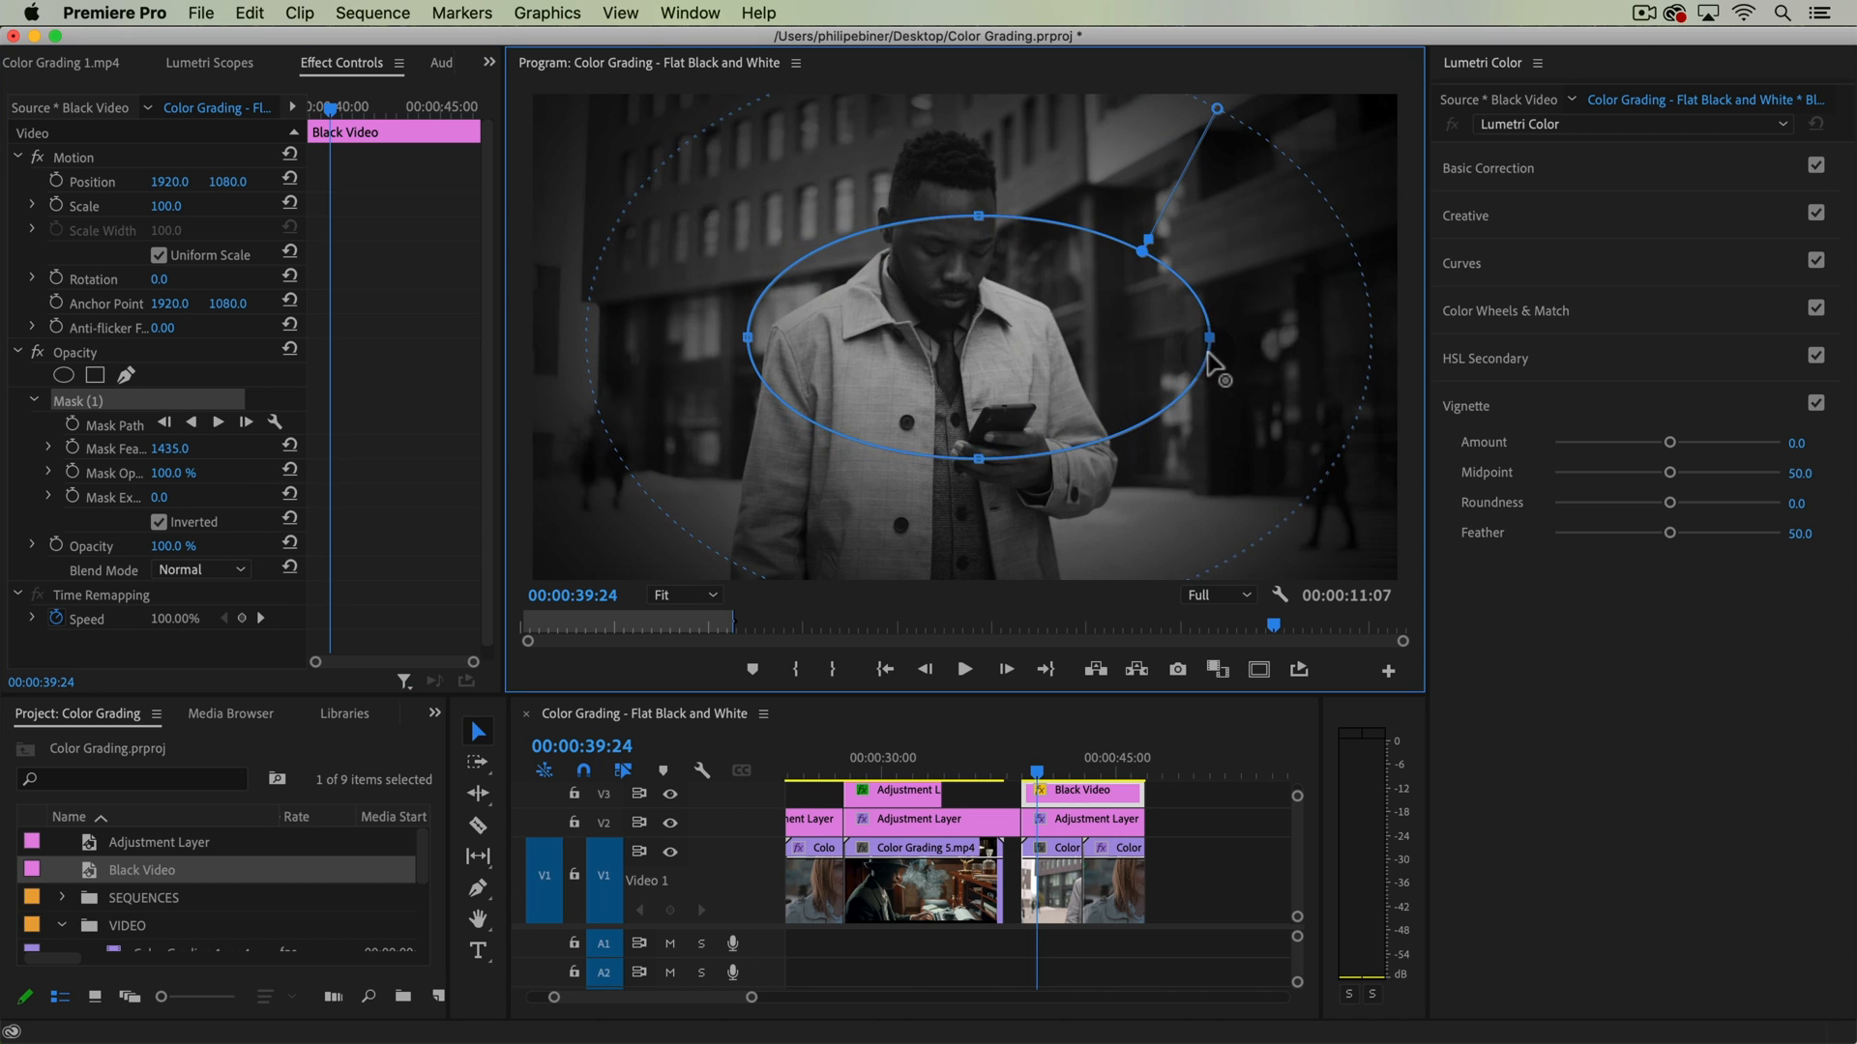
pyautogui.moveTo(978, 460); pyautogui.dragTo(976, 572)
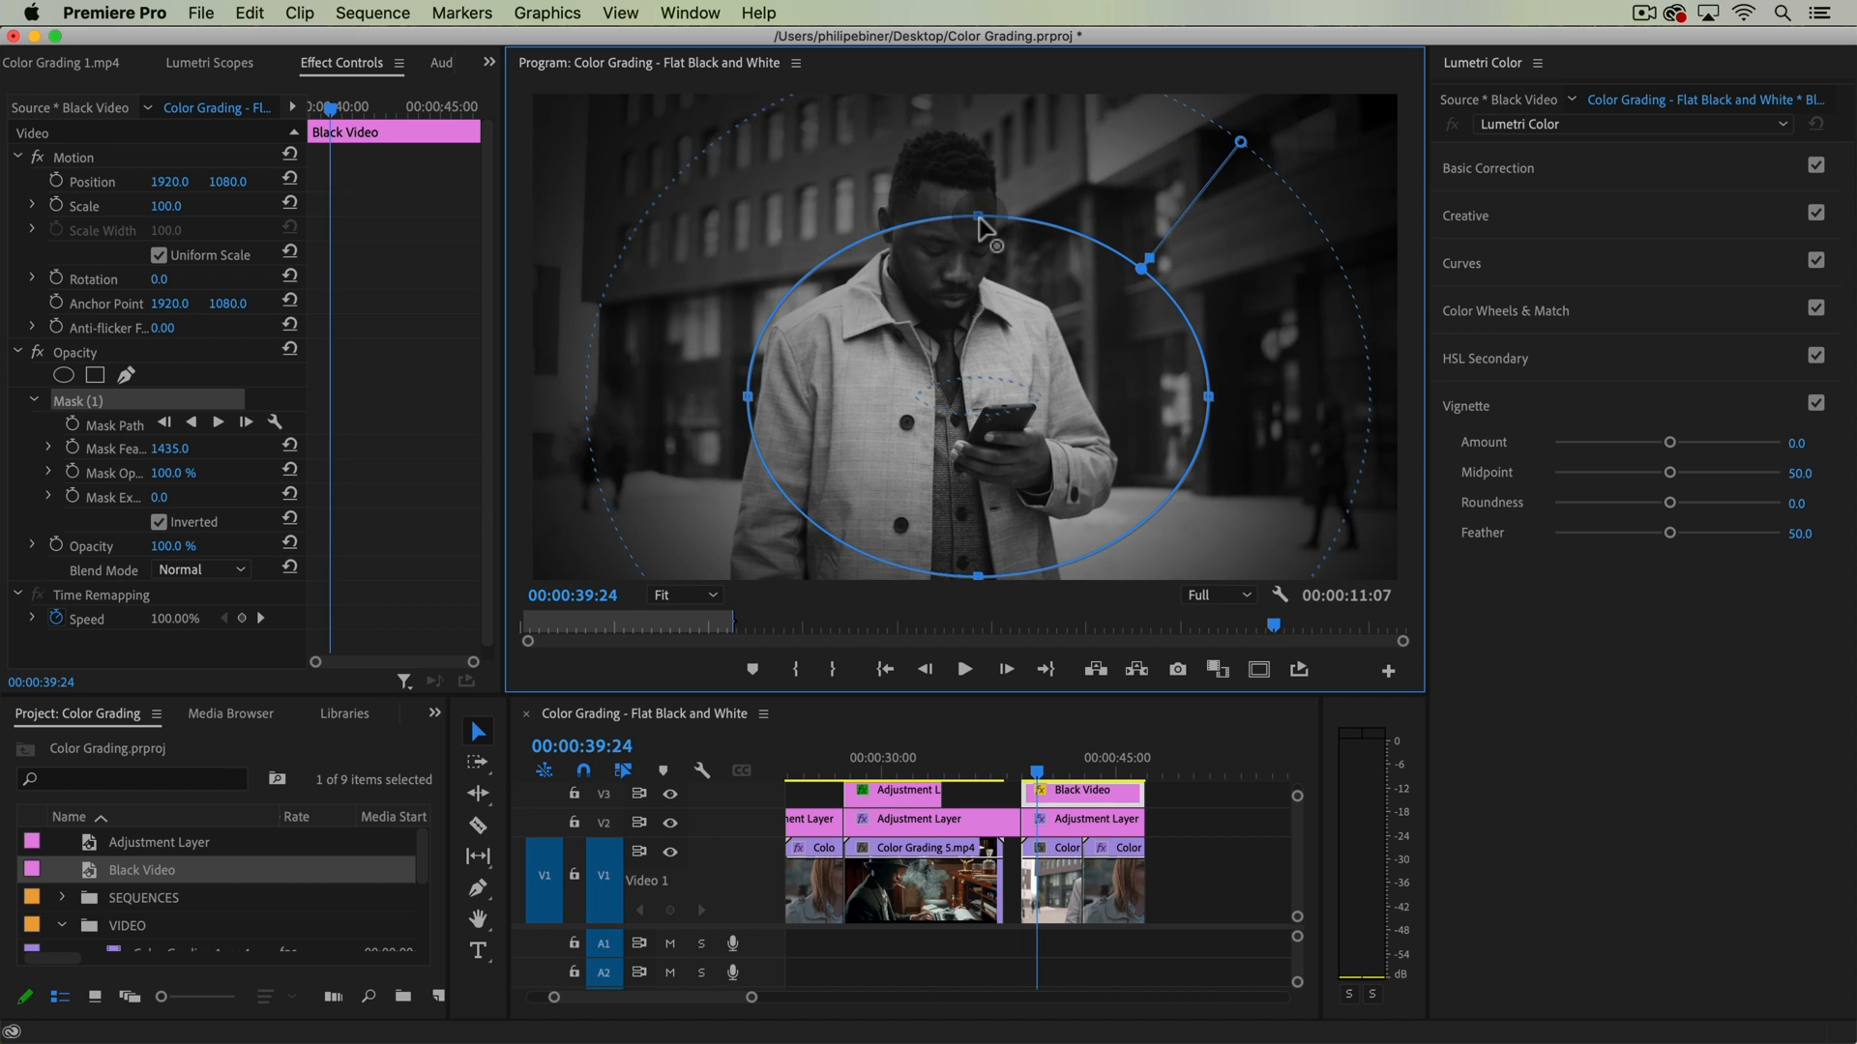
pyautogui.moveTo(978, 215); pyautogui.dragTo(973, 129)
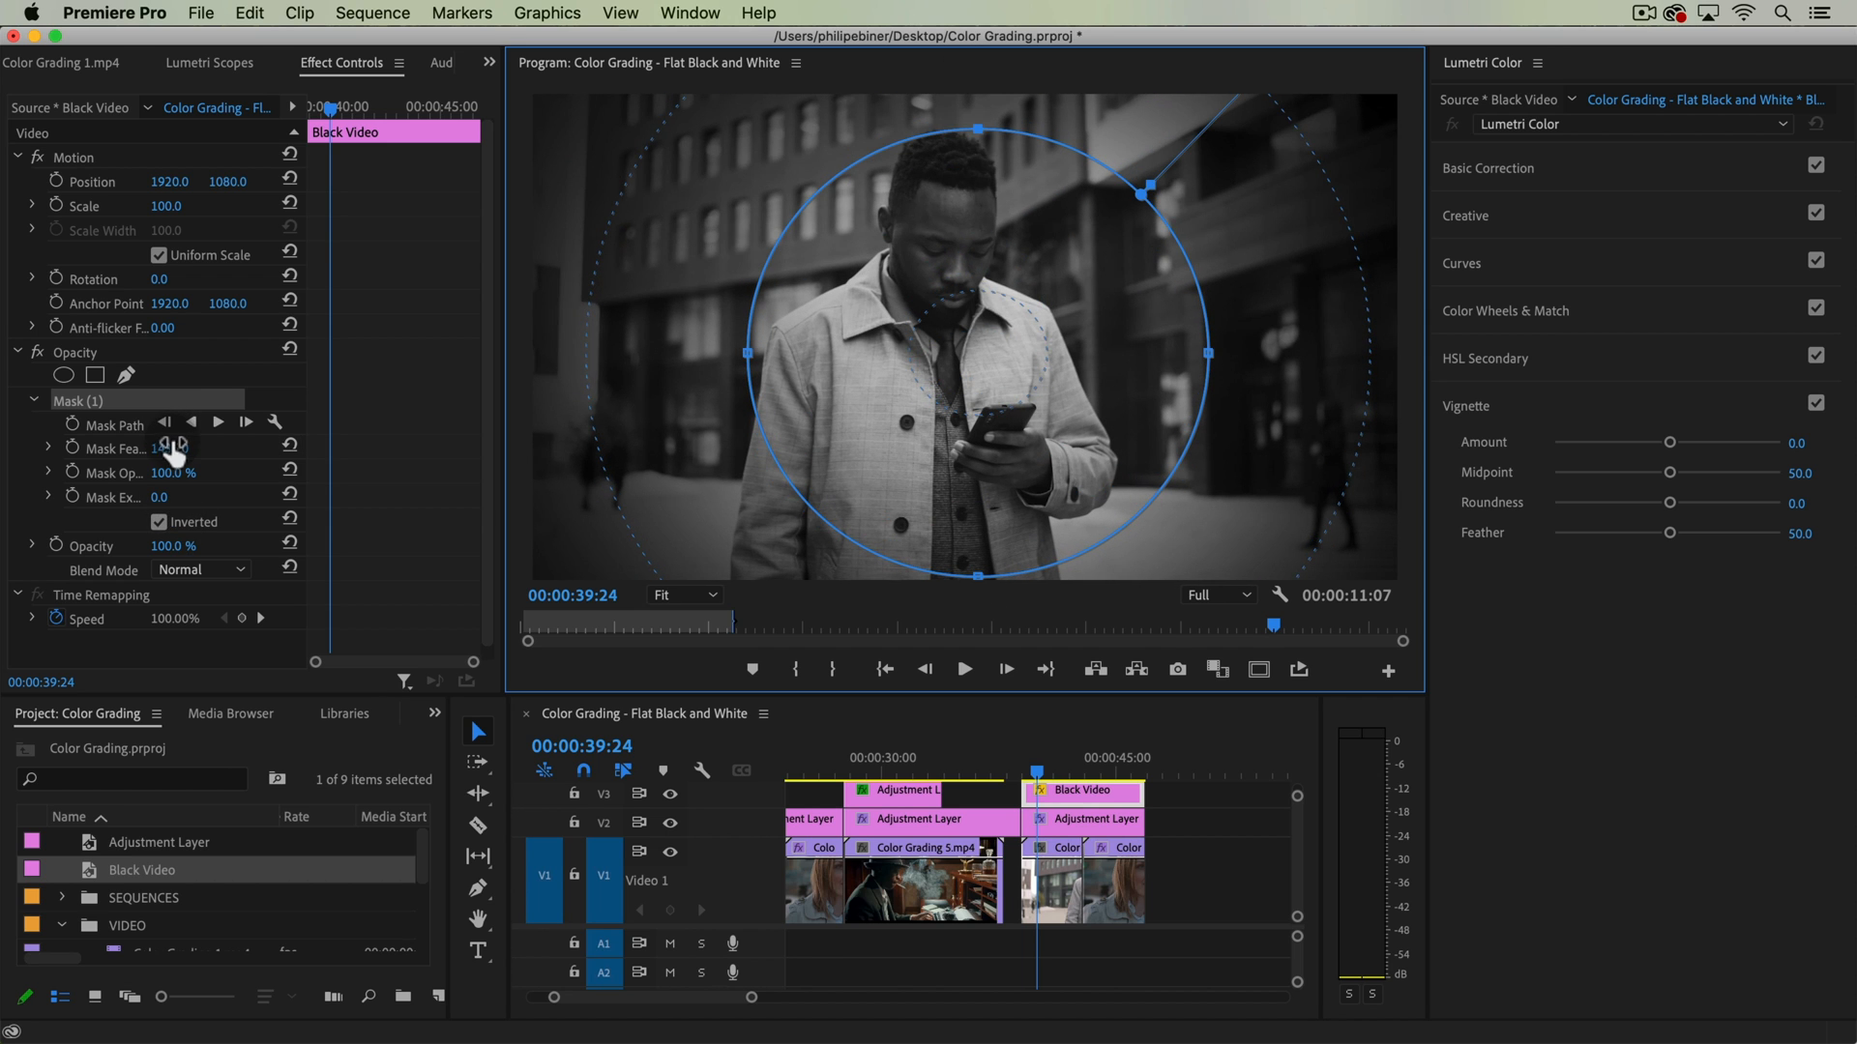
pyautogui.moveTo(174, 449); pyautogui.dragTo(124, 450)
pyautogui.click(1243, 804)
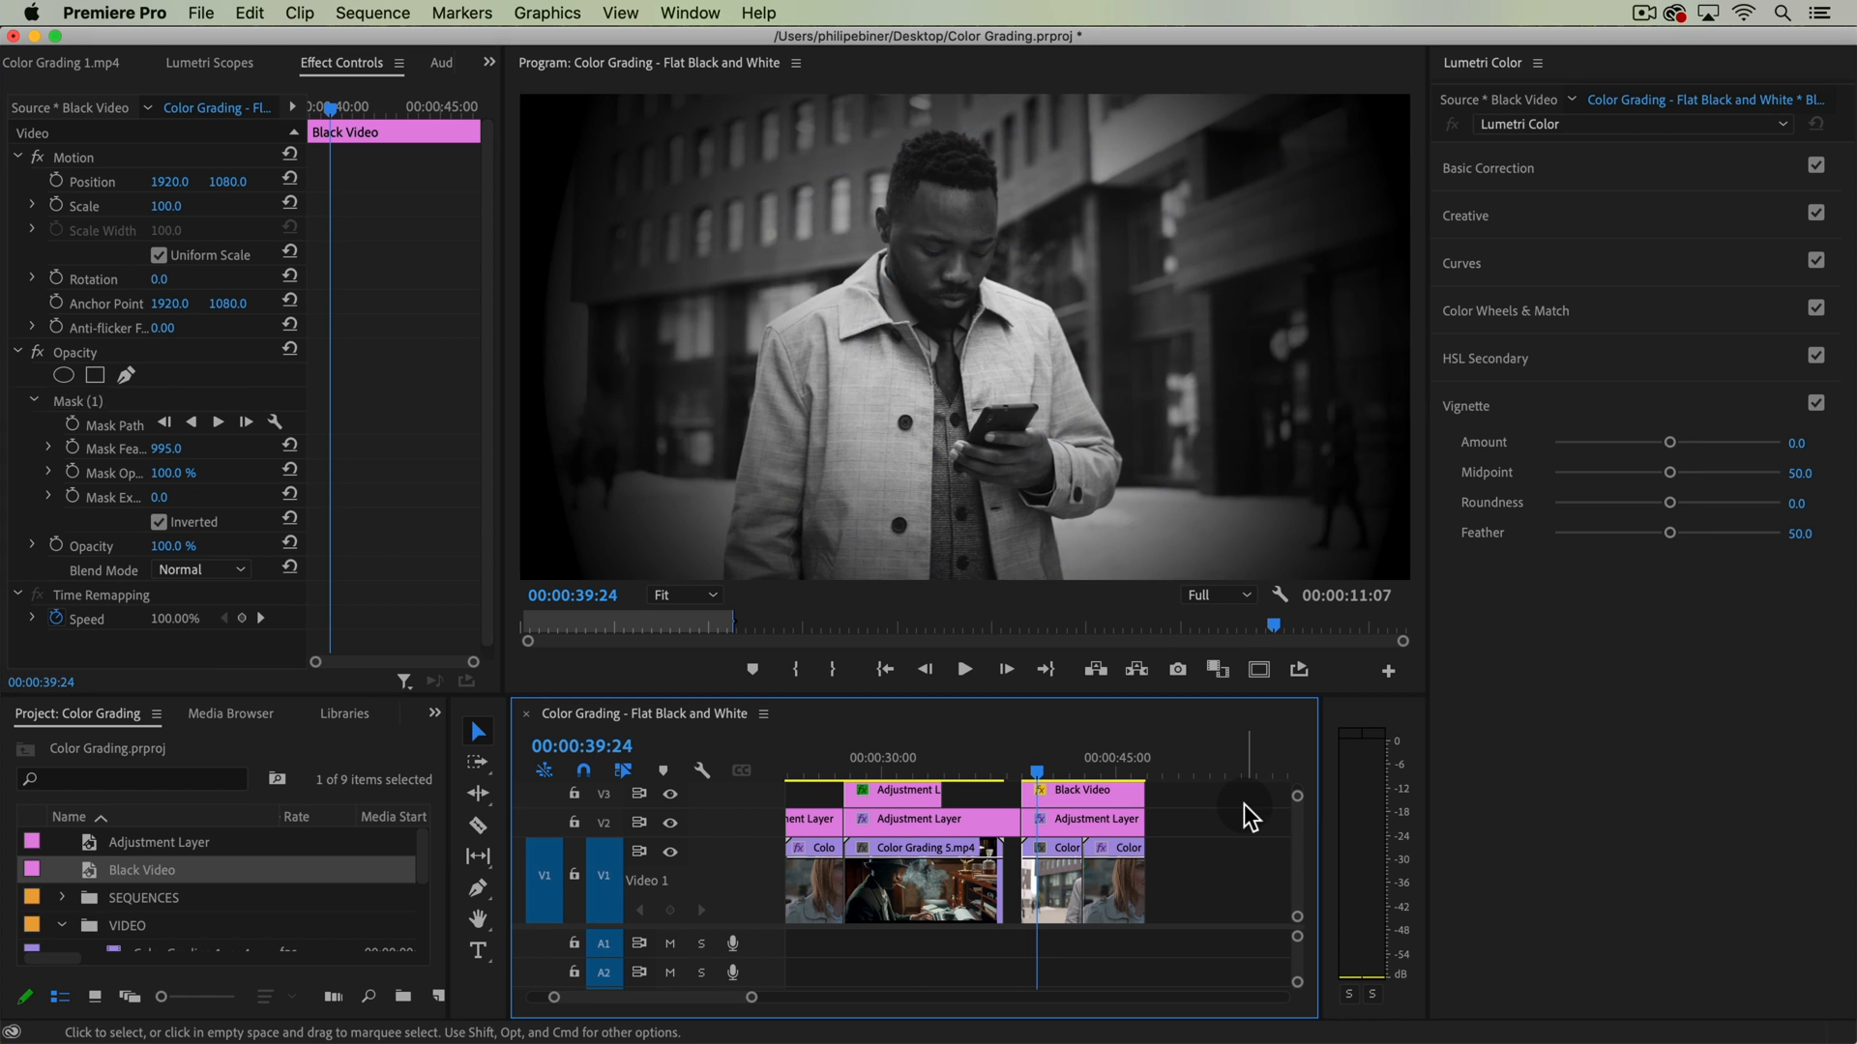
# - Play back the copied Color Grading 2 and 1 clips to check the black video vignette
pyautogui.press('space')
pyautogui.press('space')
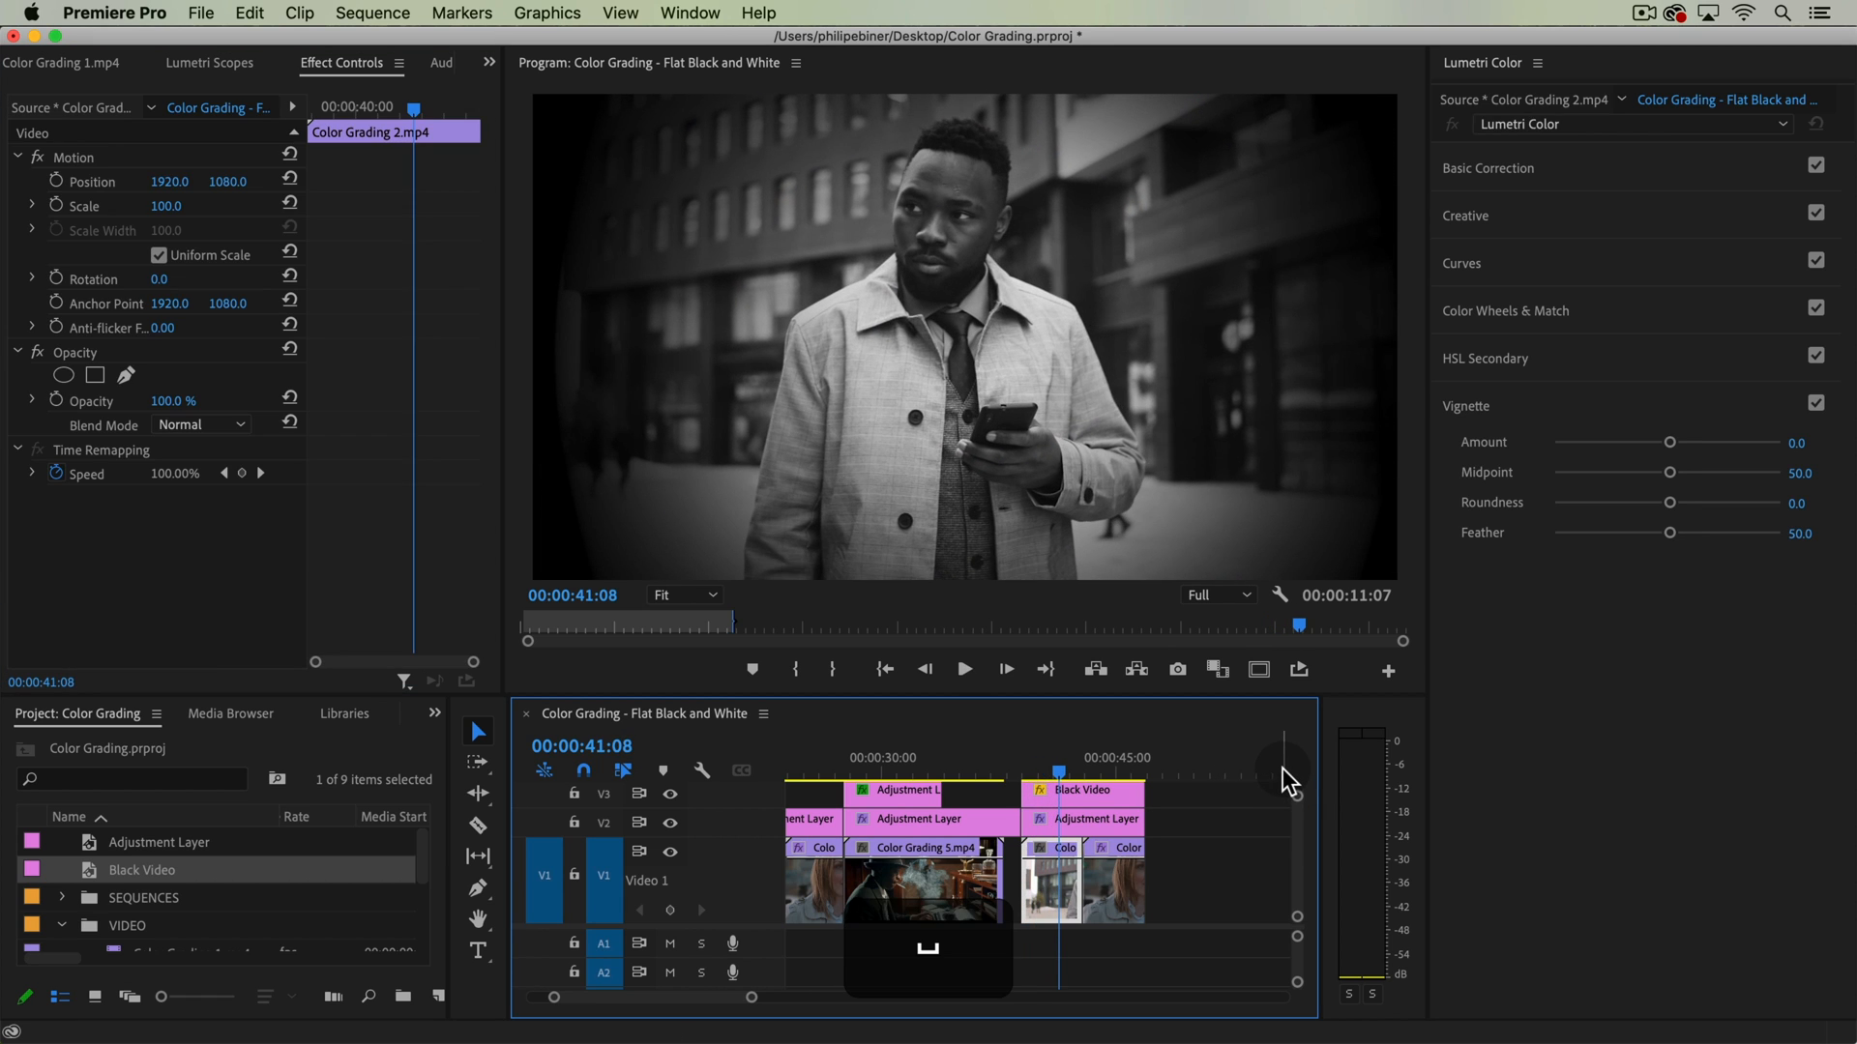
pyautogui.press('space')
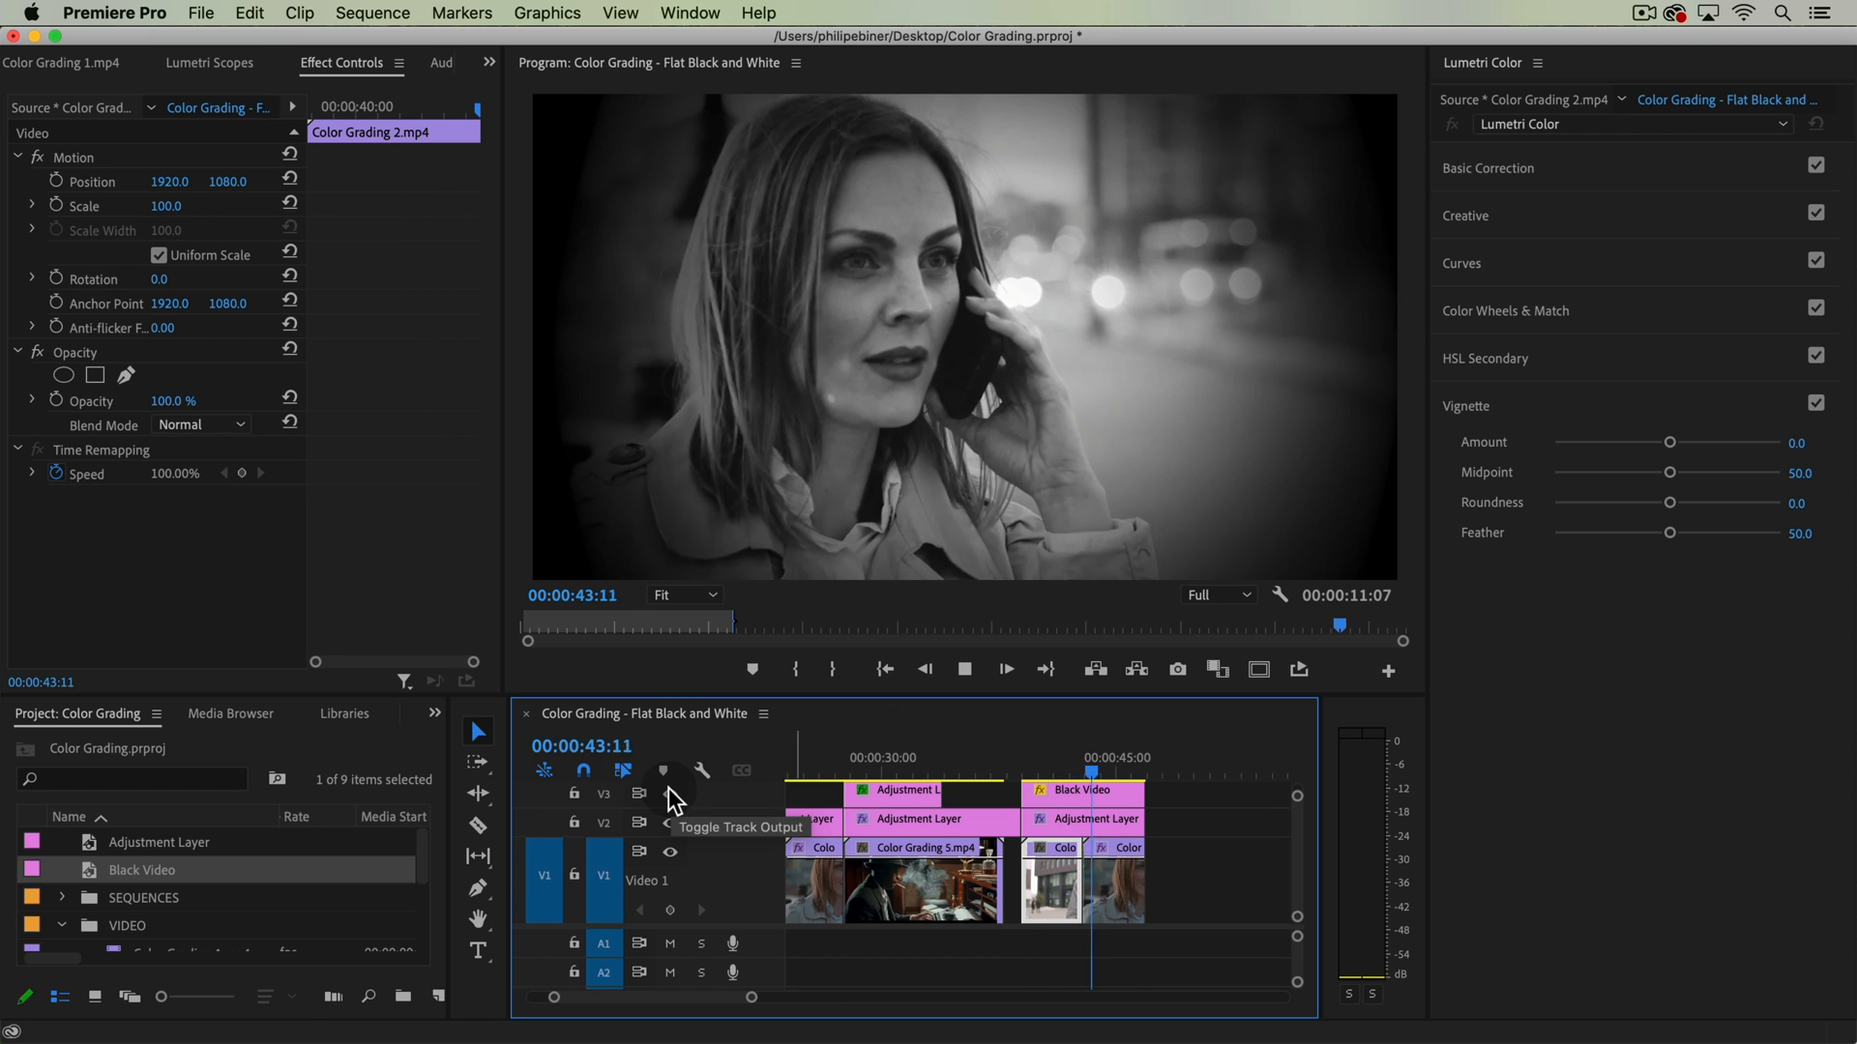
pyautogui.press('space')
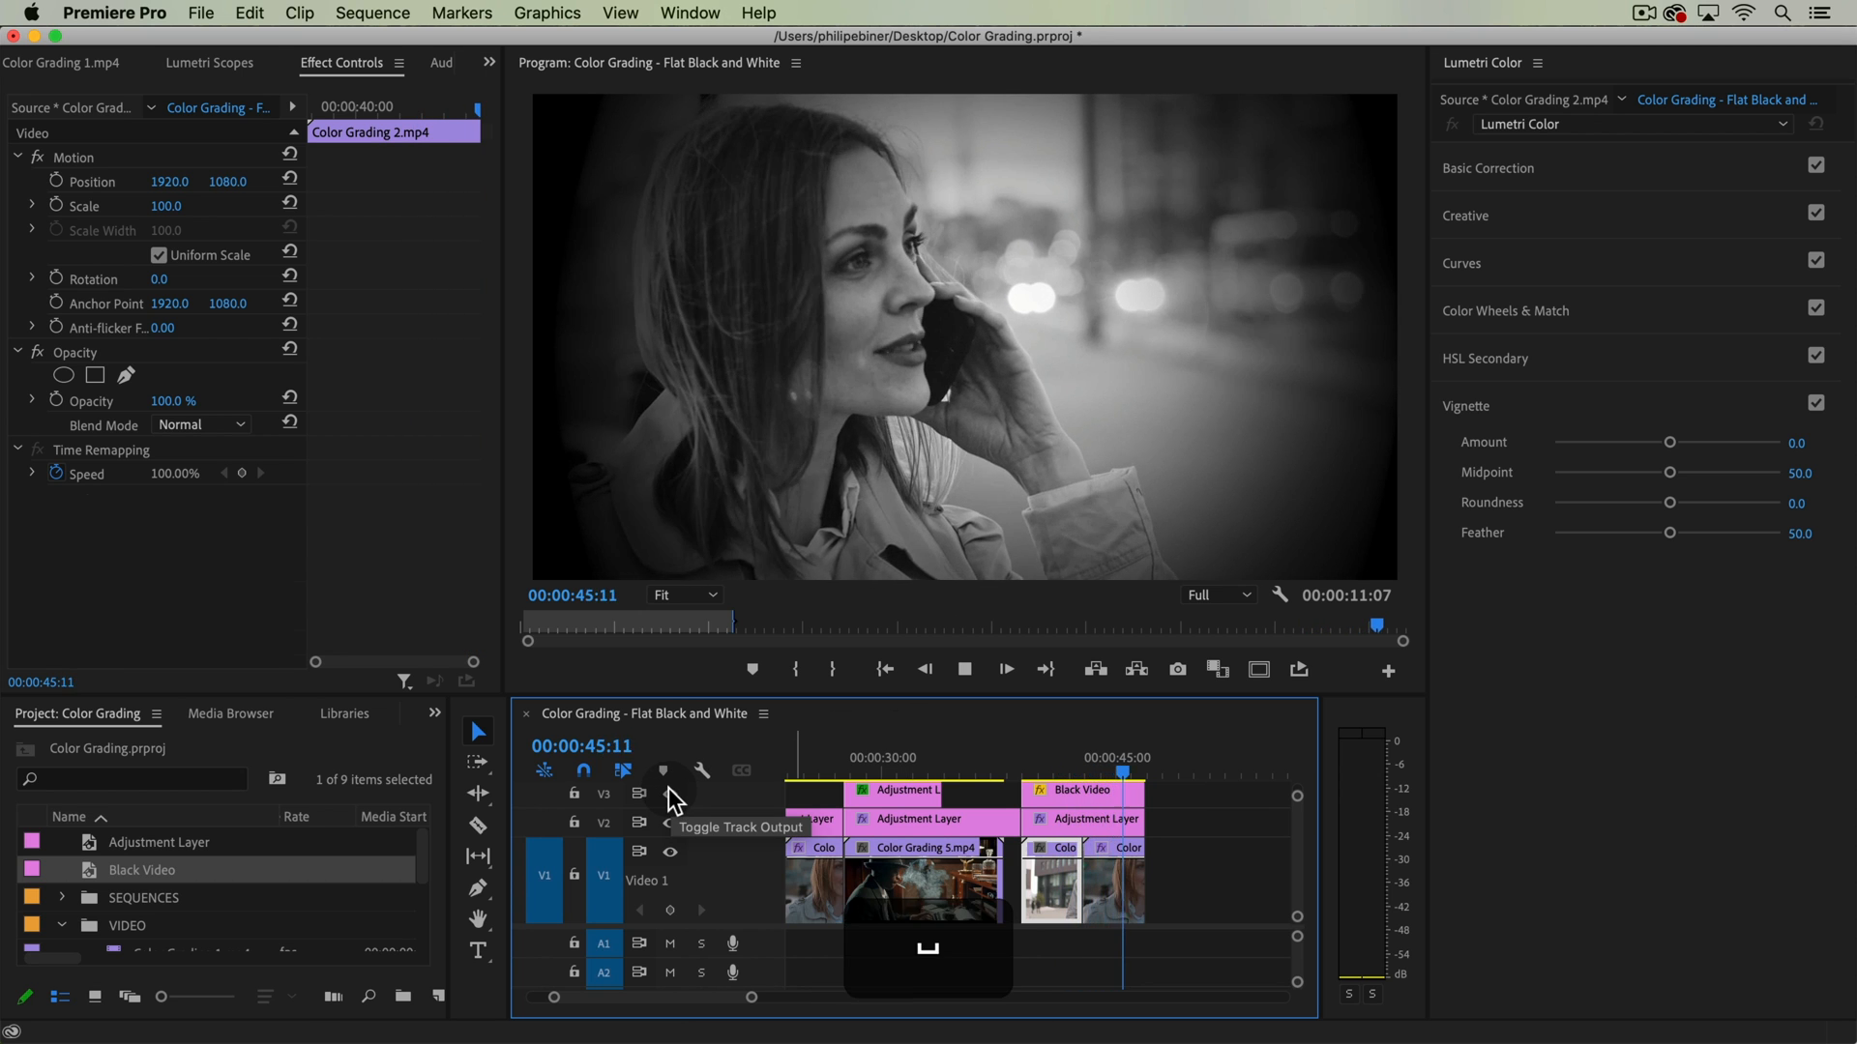
# - Set the Black Video clip's opacity to 90% and replay the shots beneath it to check the softened vignette
pyautogui.click(1084, 791)
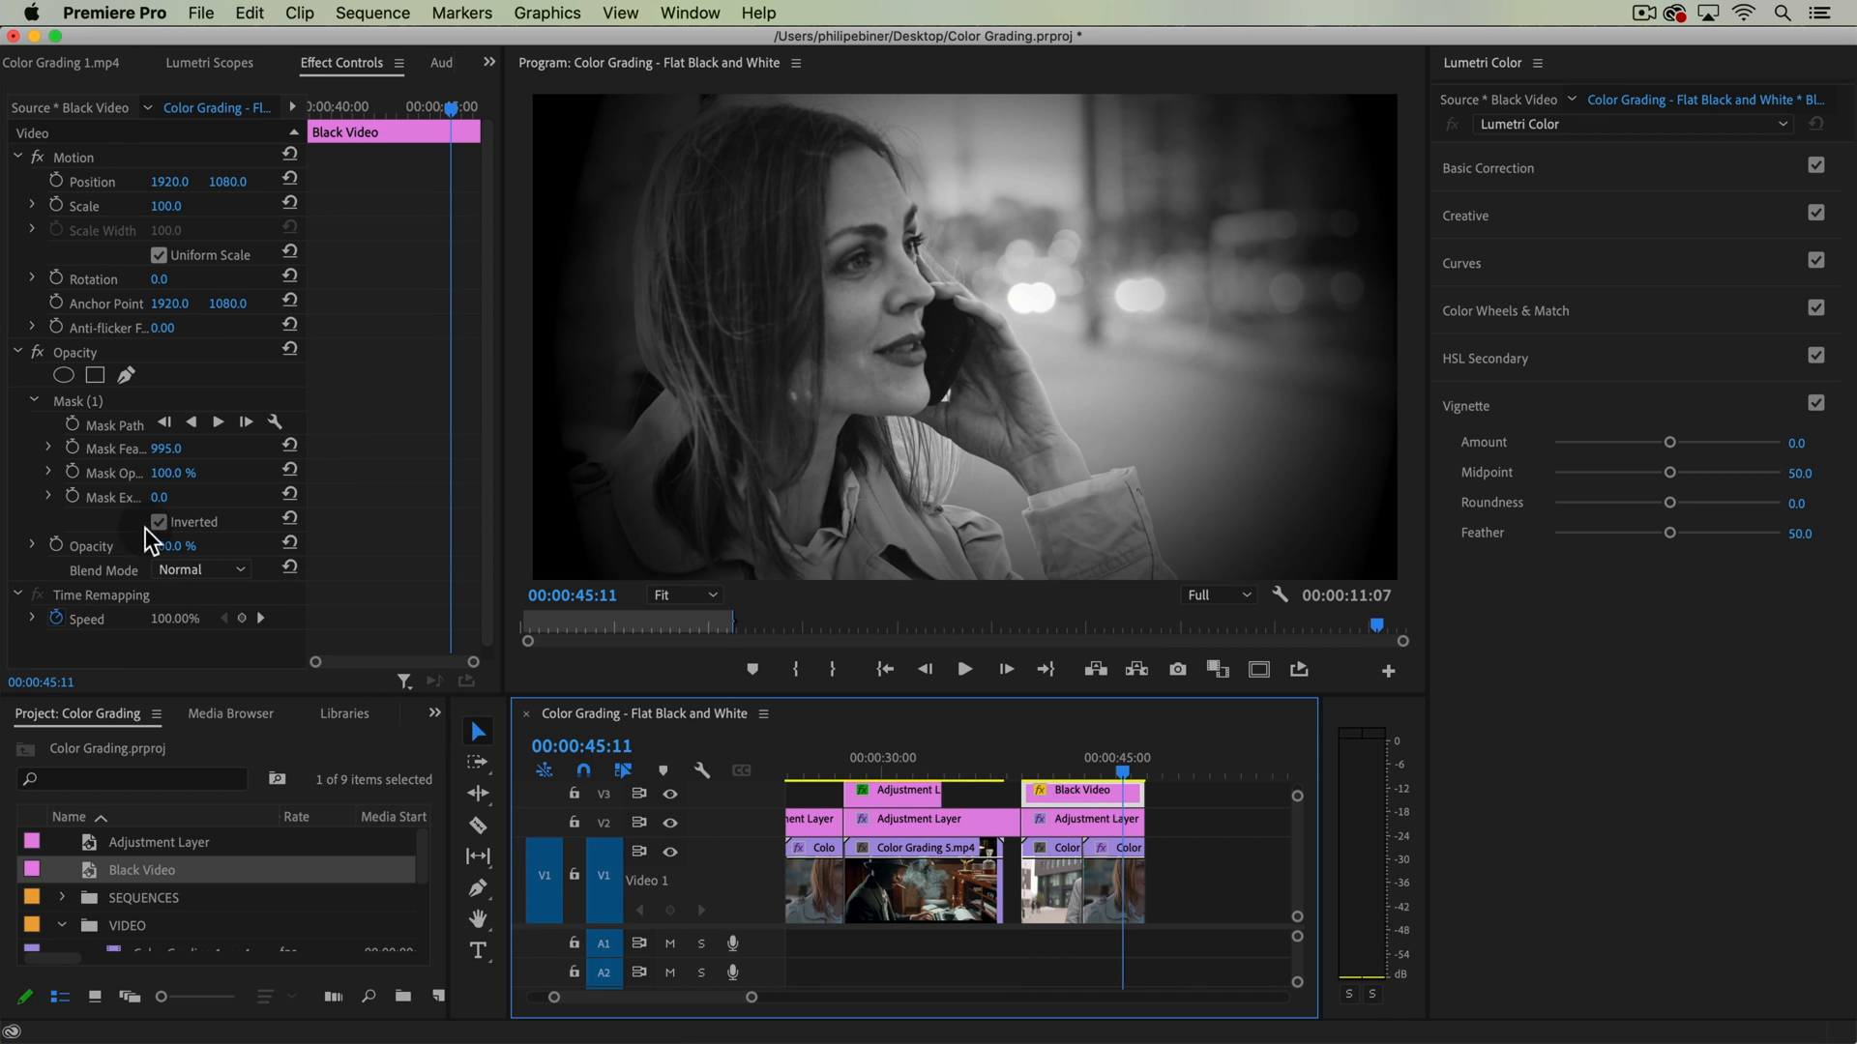
pyautogui.moveTo(160, 546)
pyautogui.mouseDown()
pyautogui.moveTo(118, 546)
pyautogui.moveTo(150, 547)
pyautogui.mouseUp()
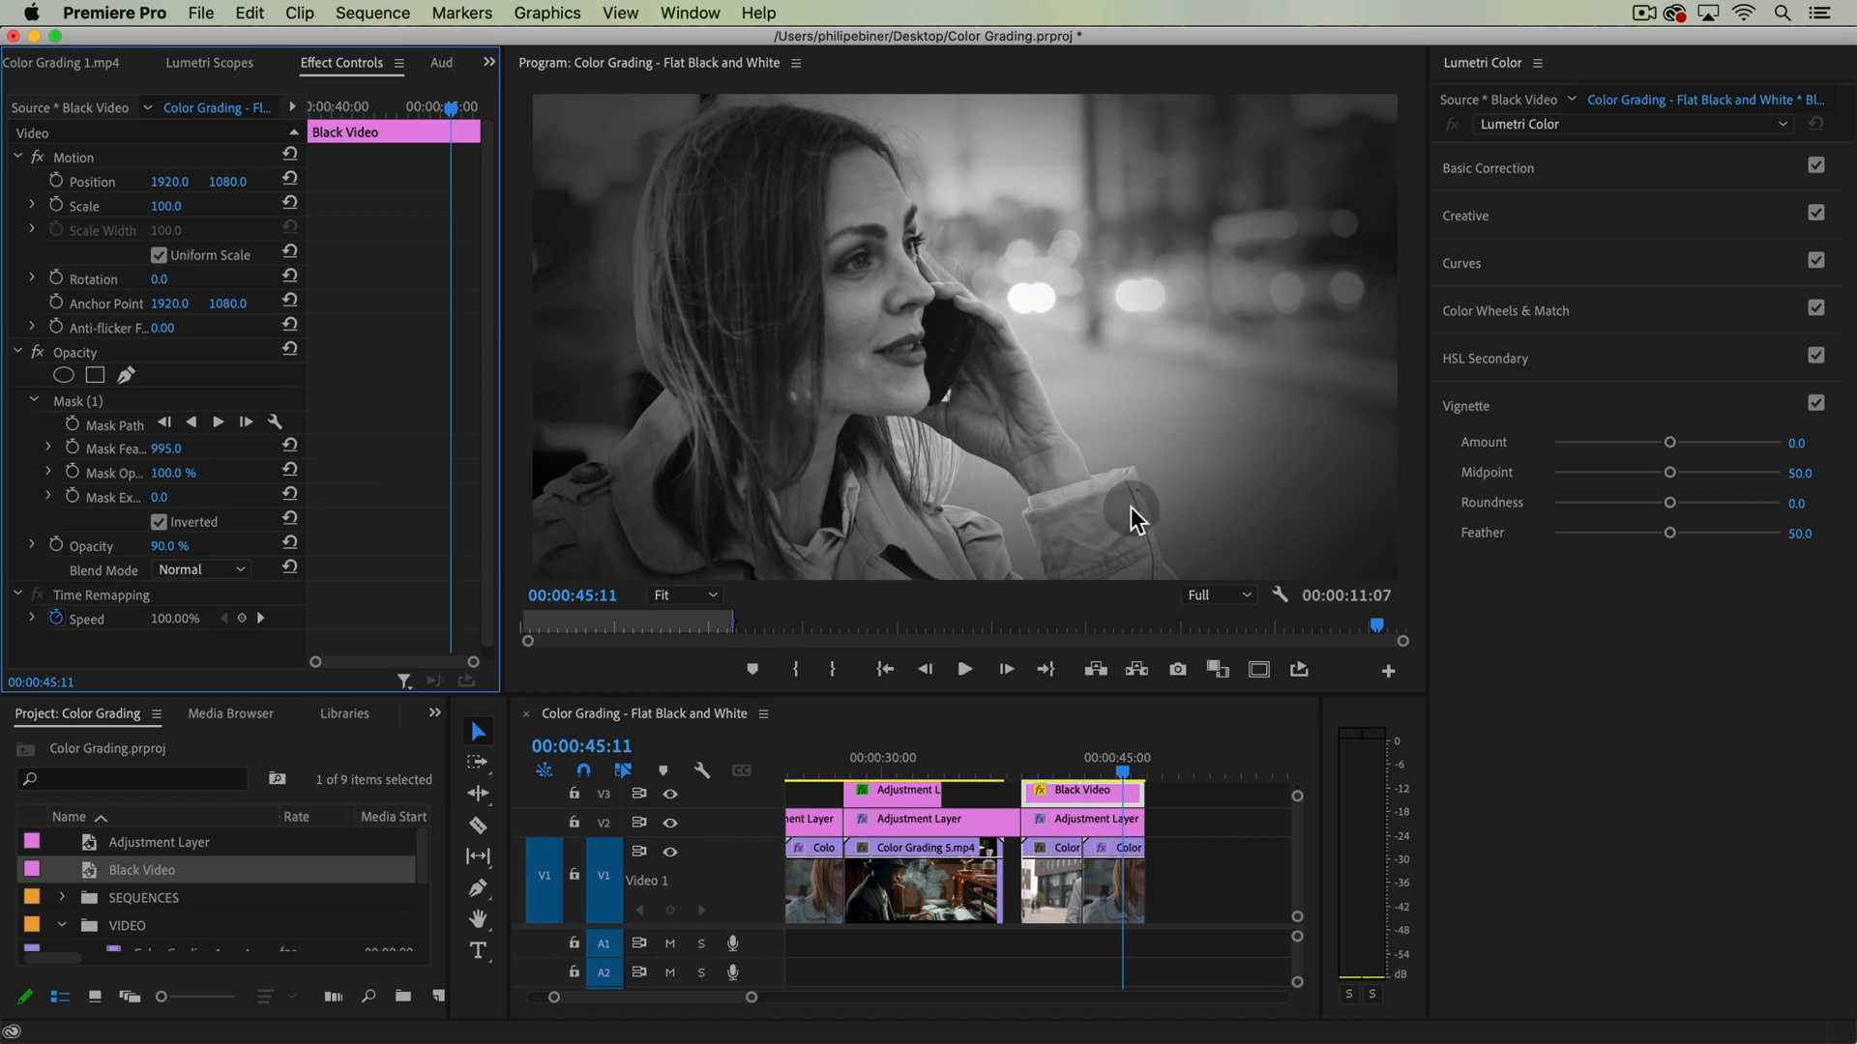
pyautogui.press('space')
pyautogui.press('space')
pyautogui.click(1054, 771)
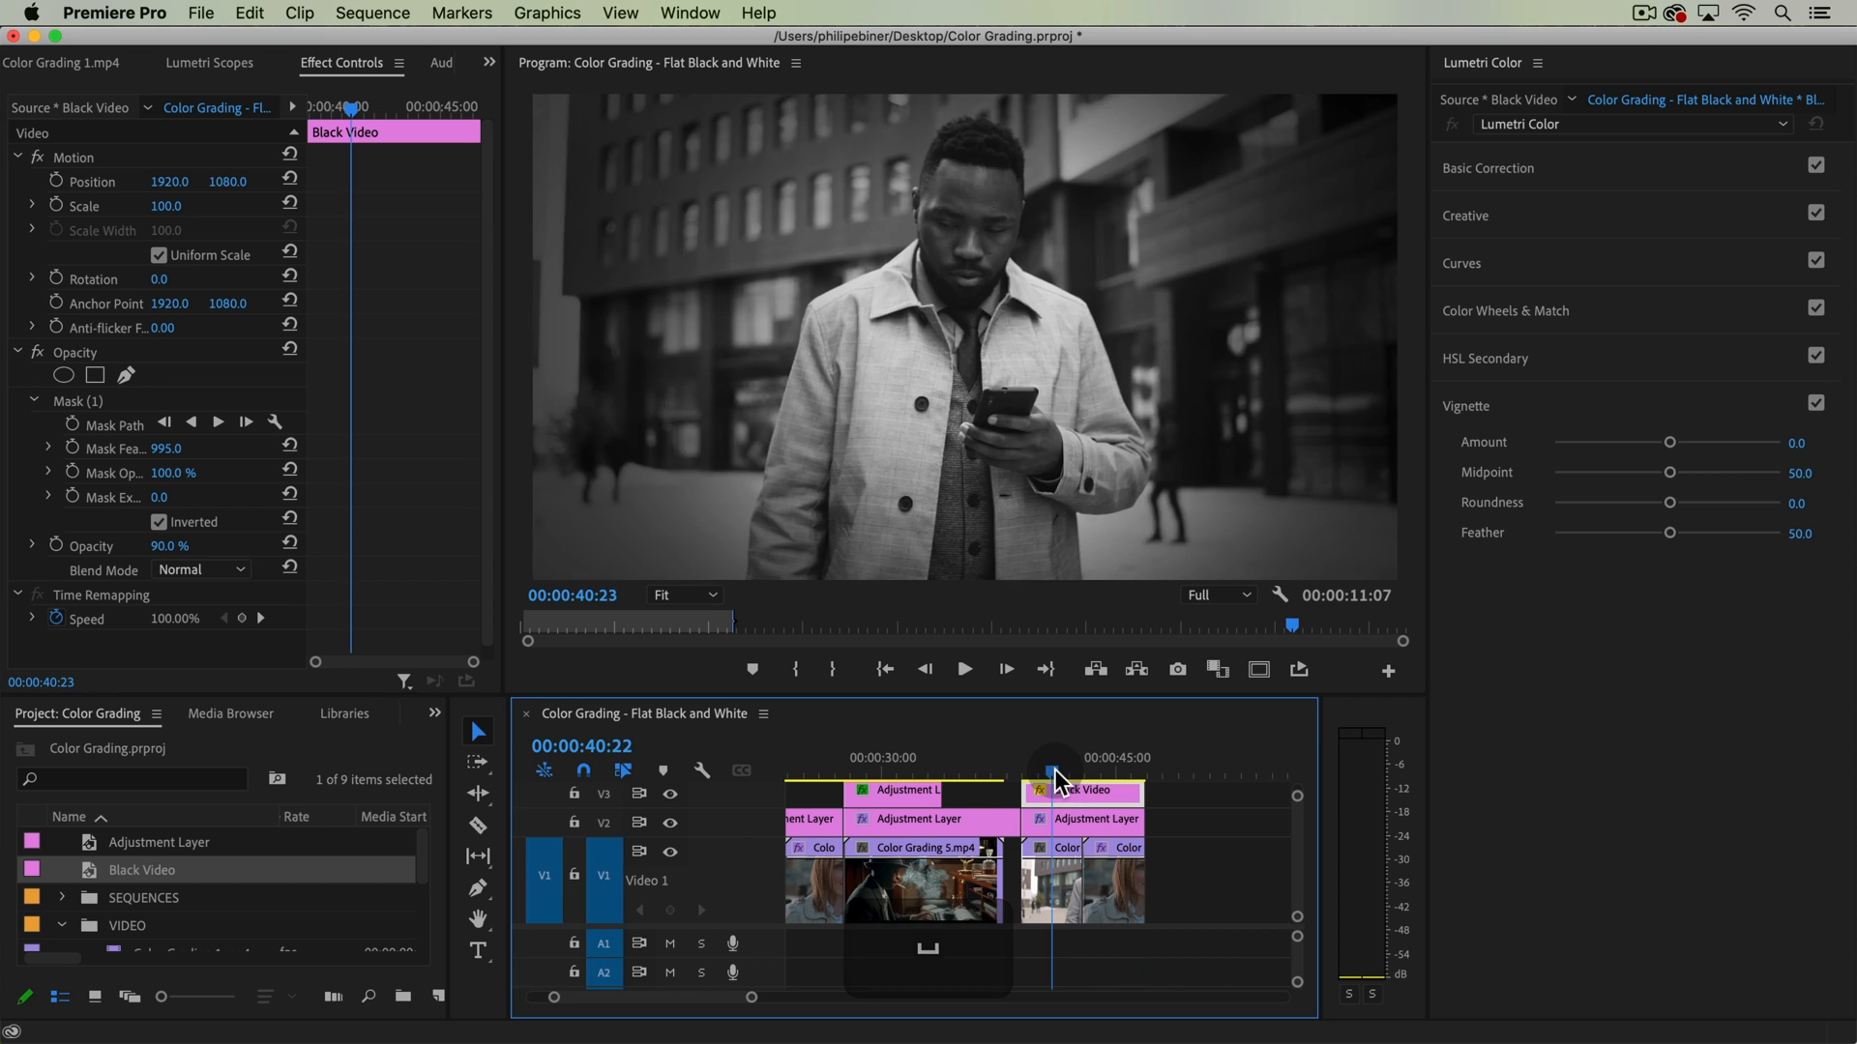
pyautogui.press('space')
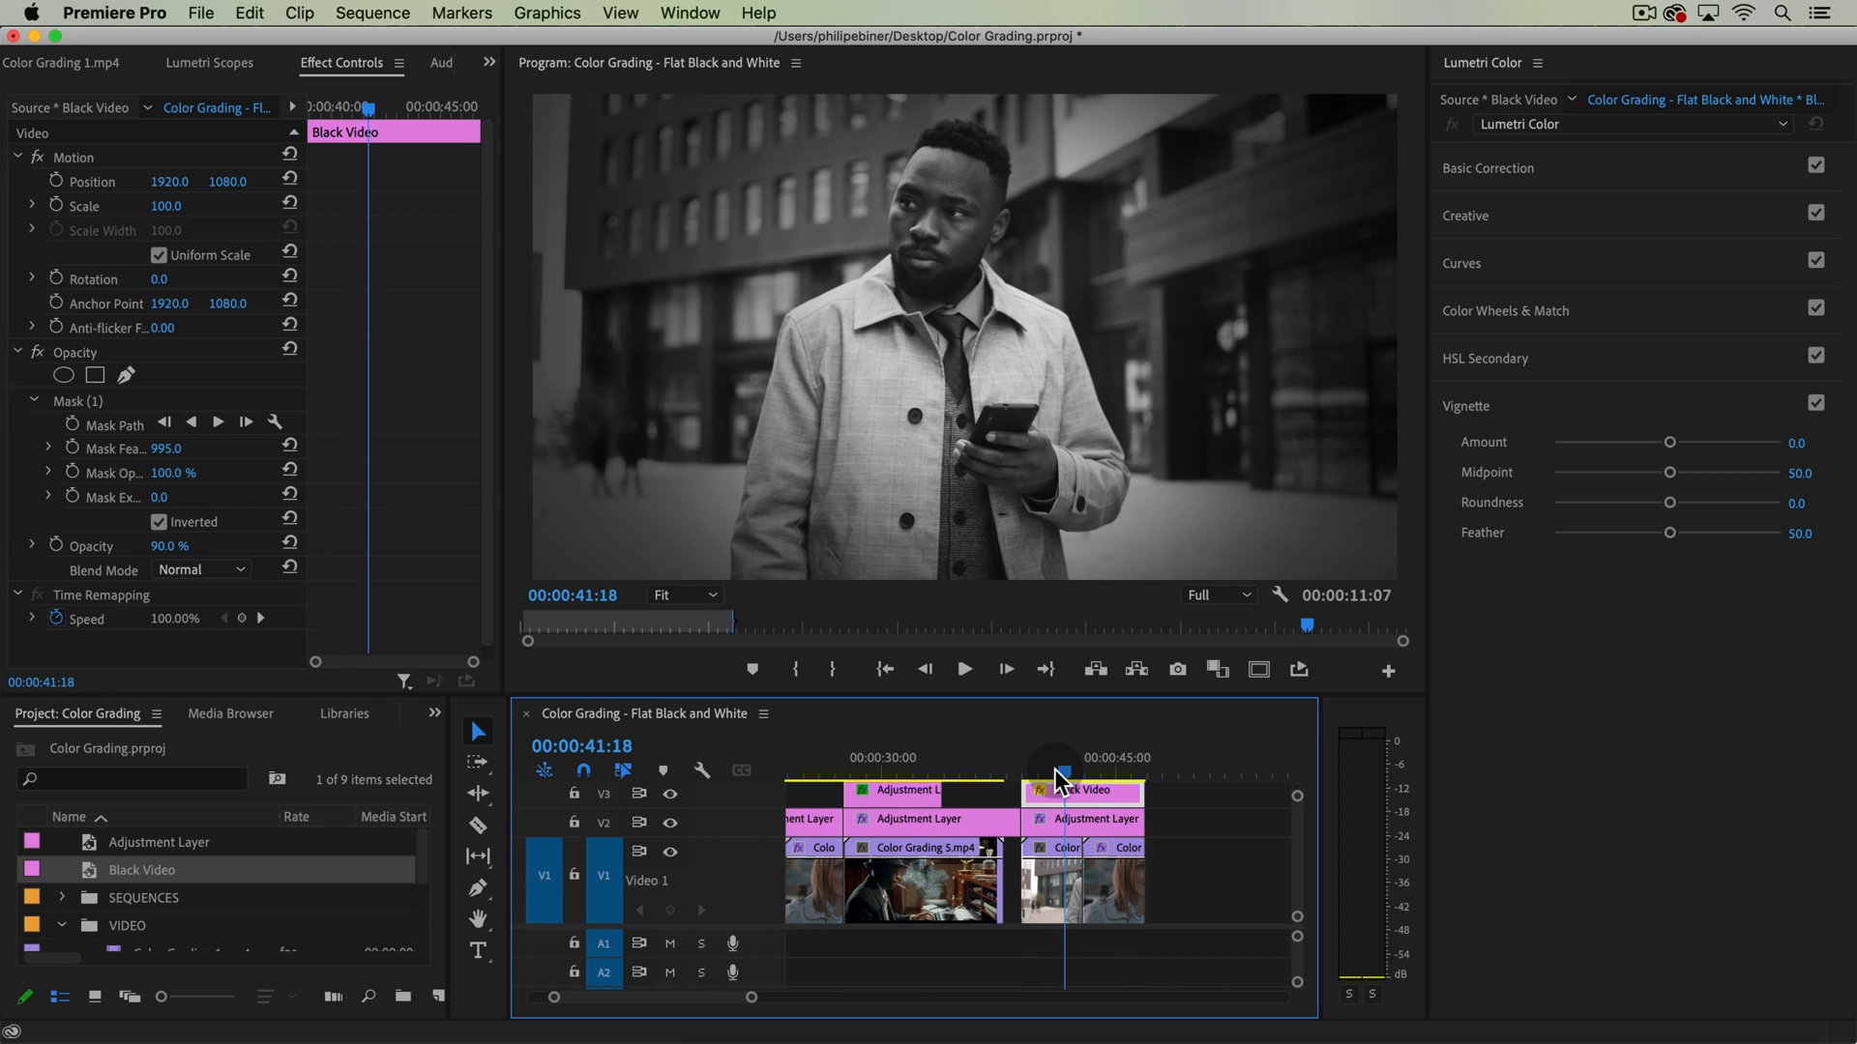
# - Play back the sequence from its beginning to review all the black-and-white looks
pyautogui.press('-')
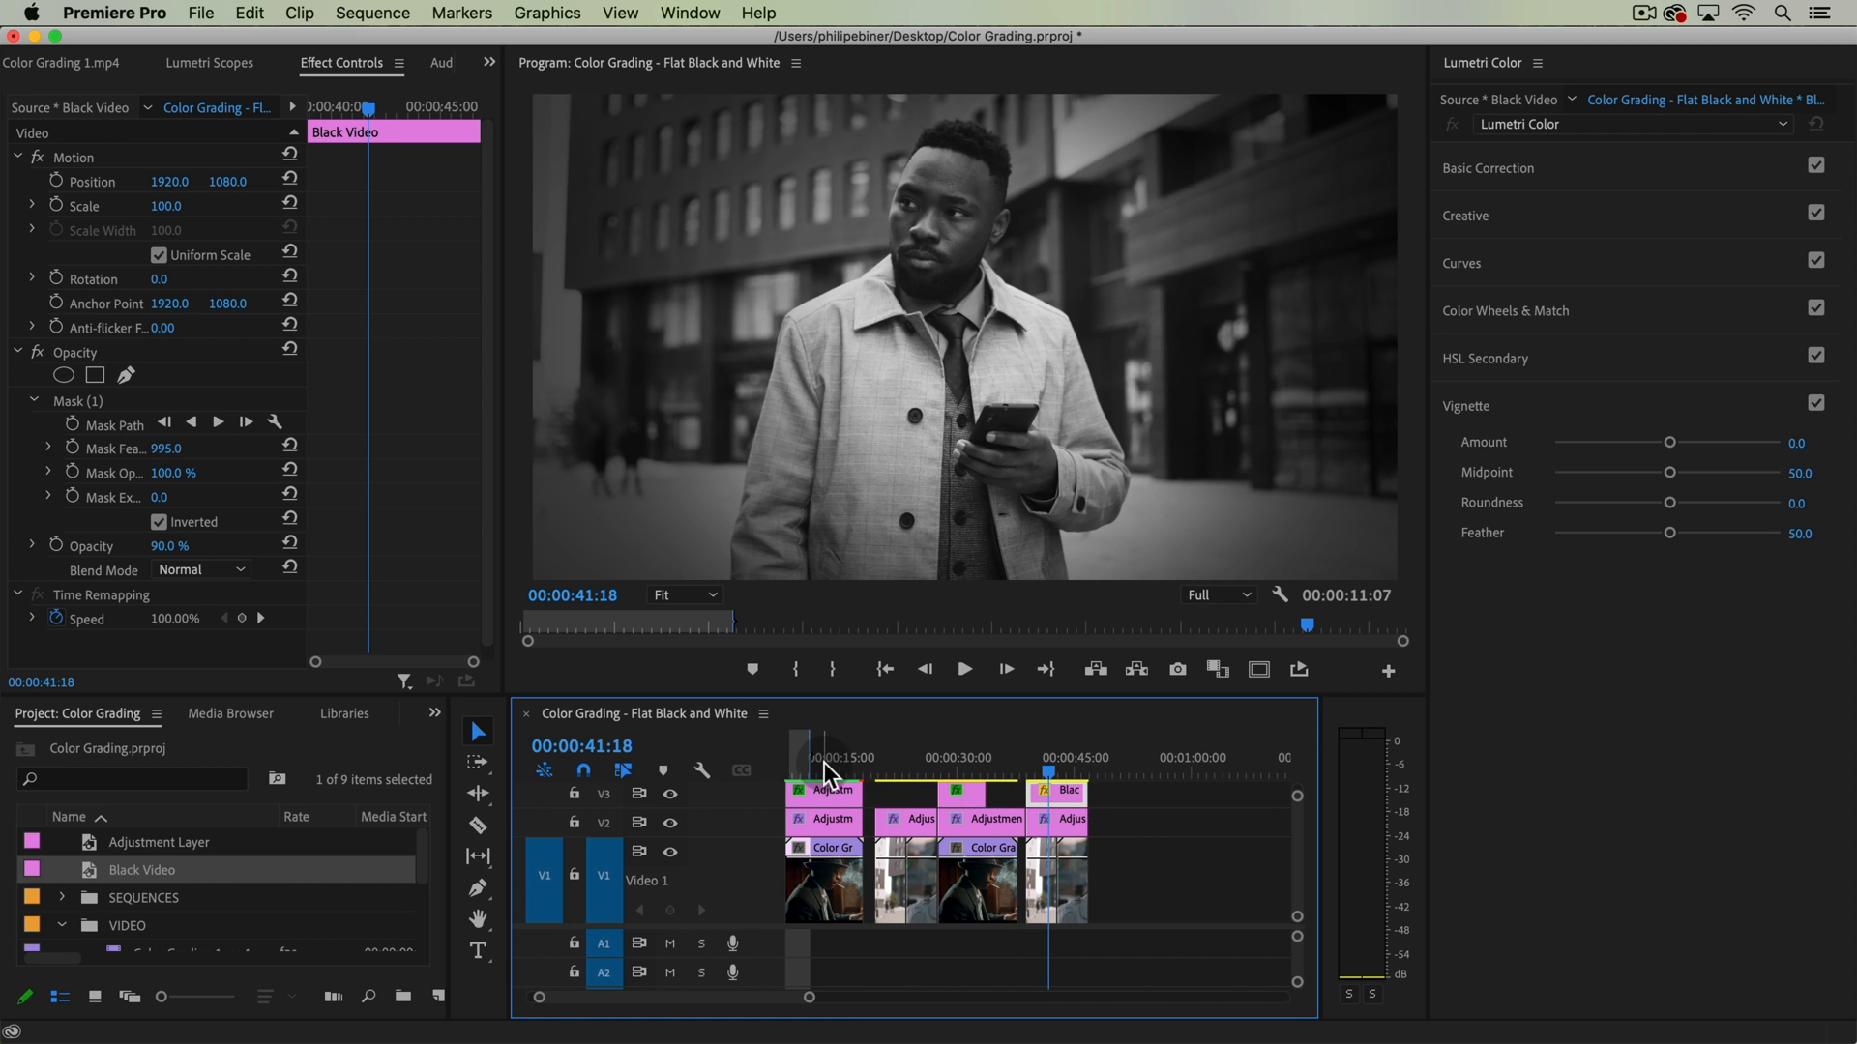
pyautogui.moveTo(803, 762); pyautogui.dragTo(722, 762)
pyautogui.press('space')
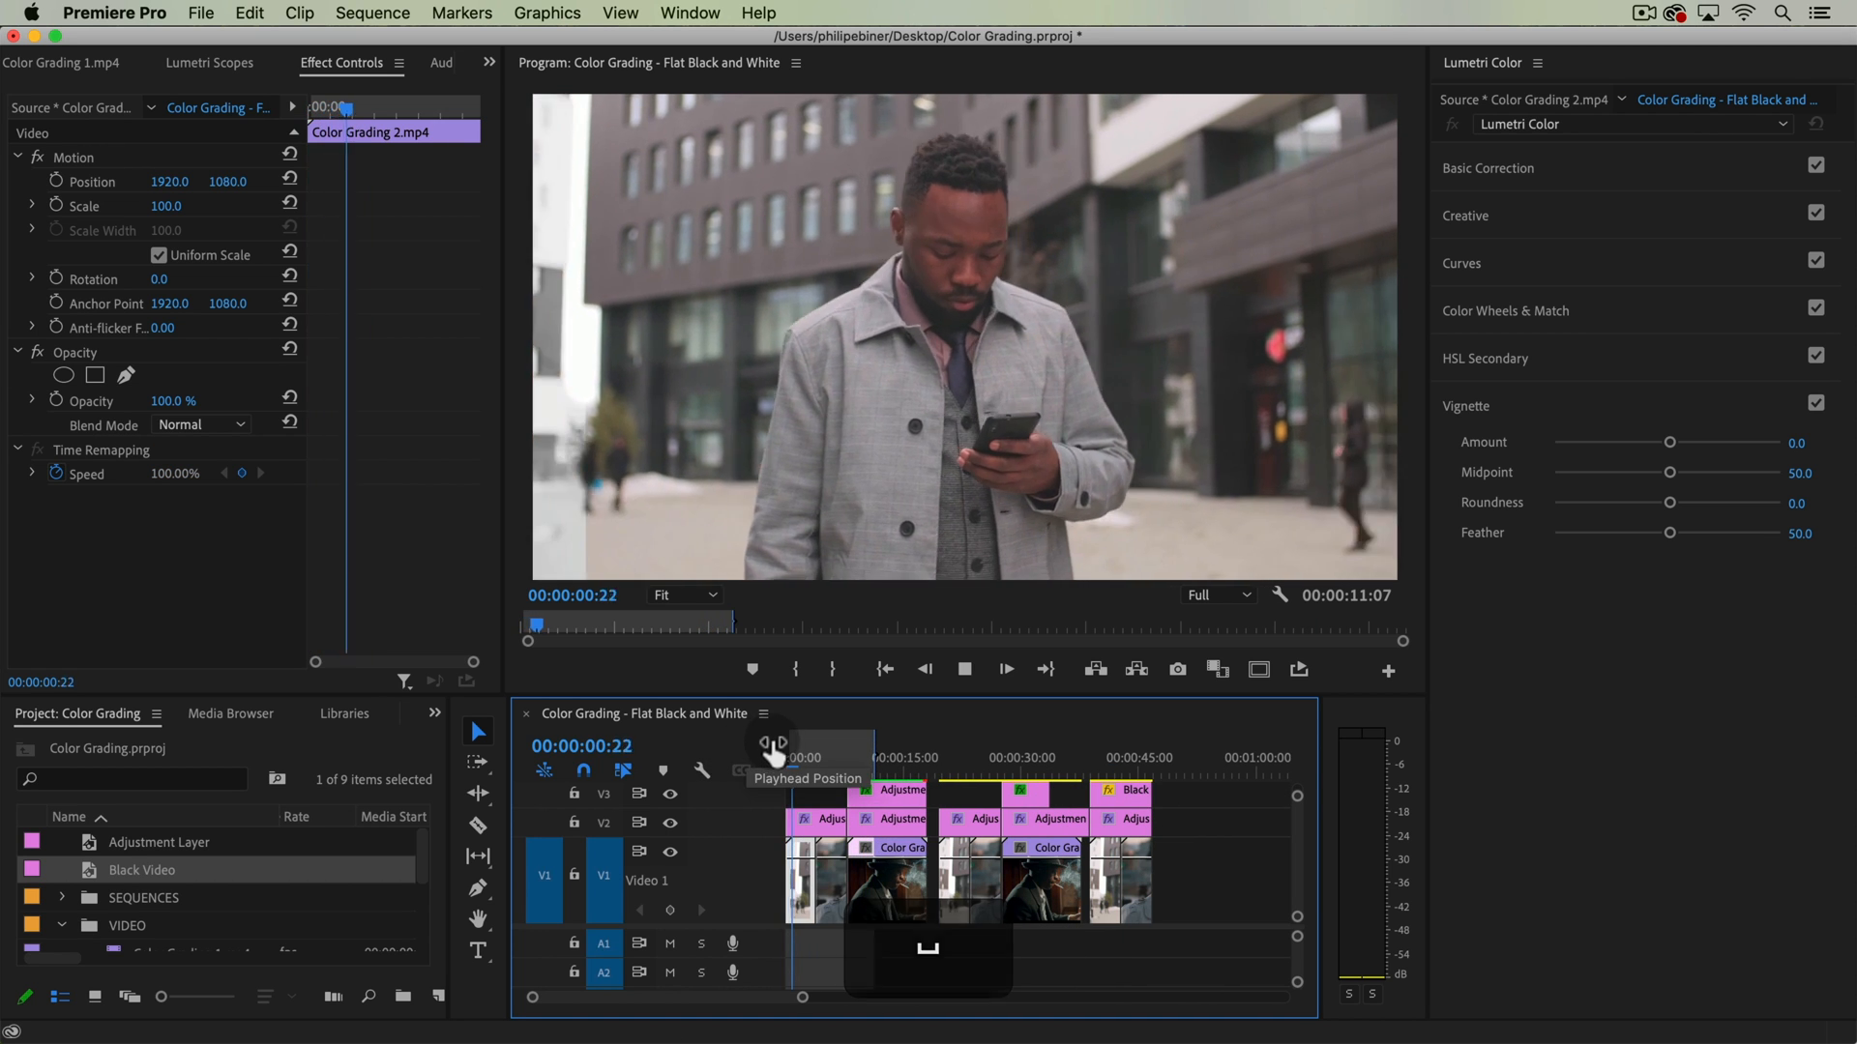